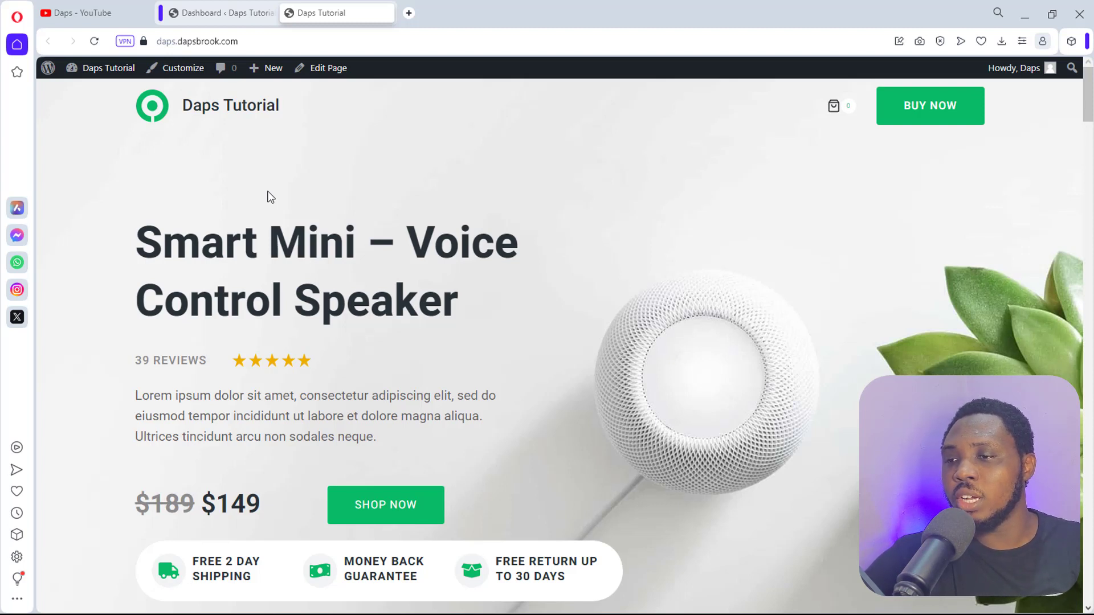
From the site's WordPress admin, search the plugin directory for "hustle", and install and activate the Hustle email marketing plugin.
scroll(270, 196, down, 10)
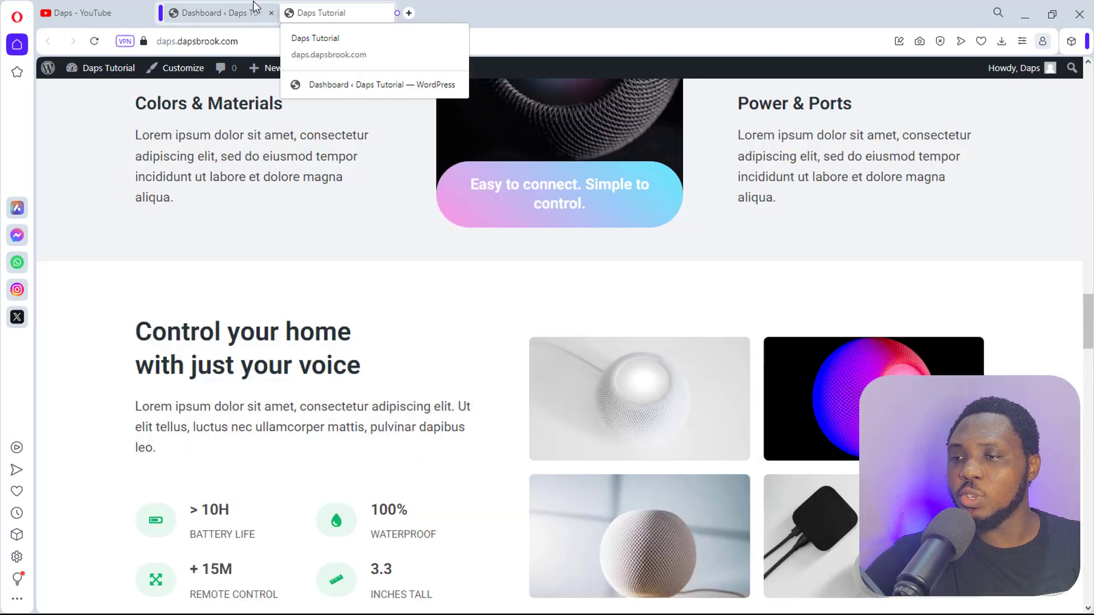
click(245, 11)
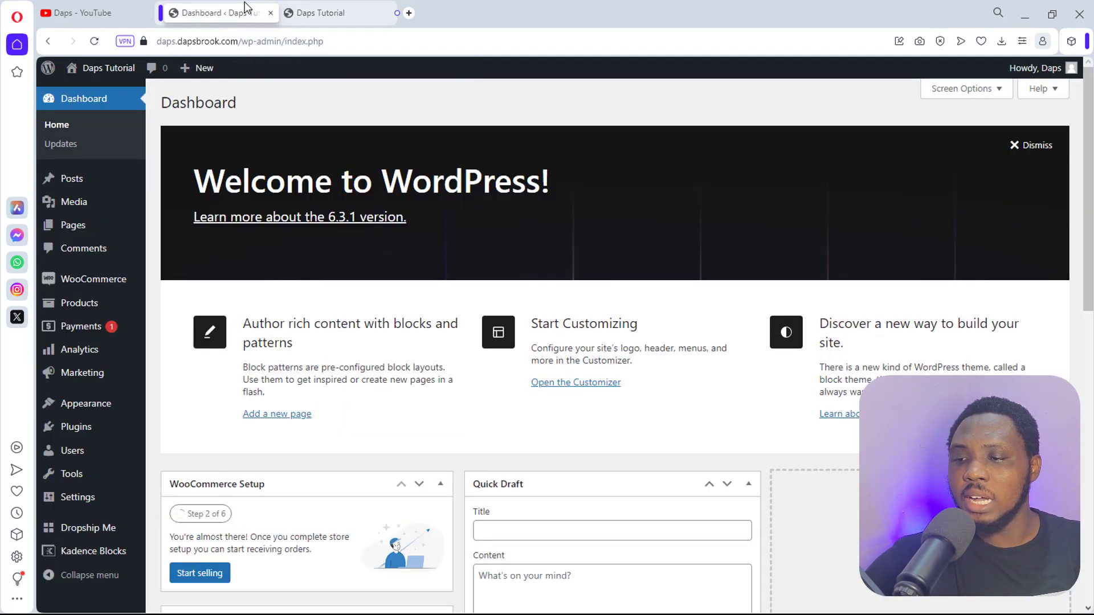
mouse_move(76, 436)
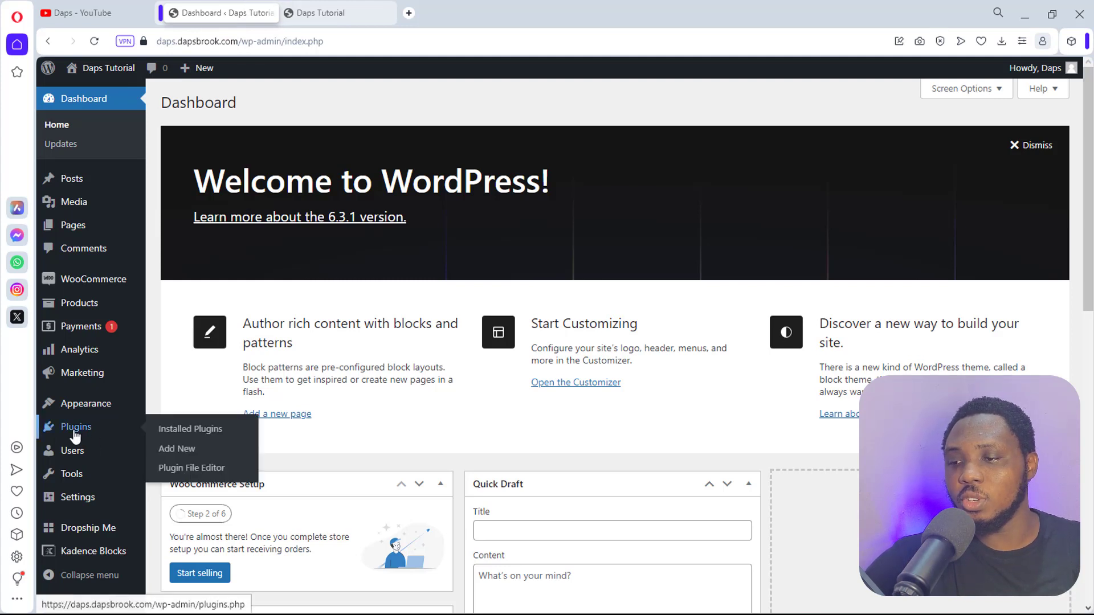
click(183, 453)
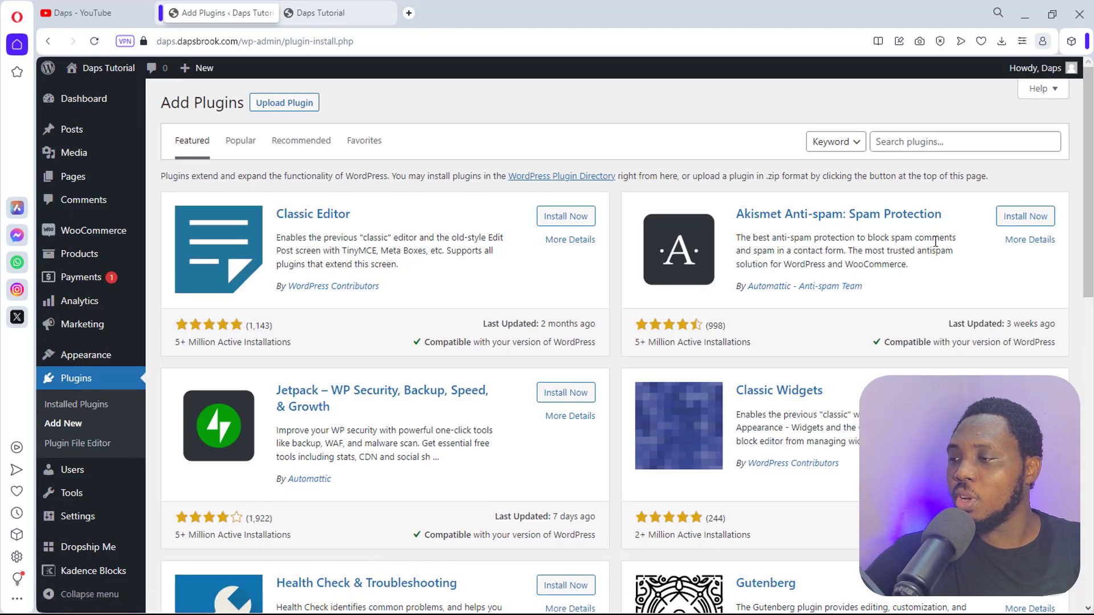
click(896, 142)
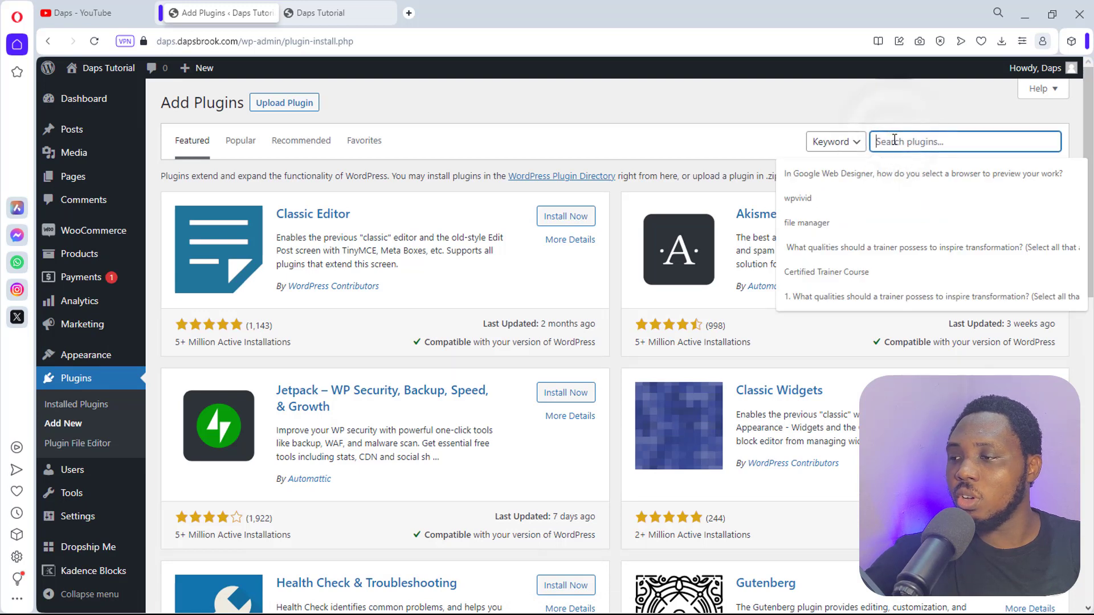
text(hustle)
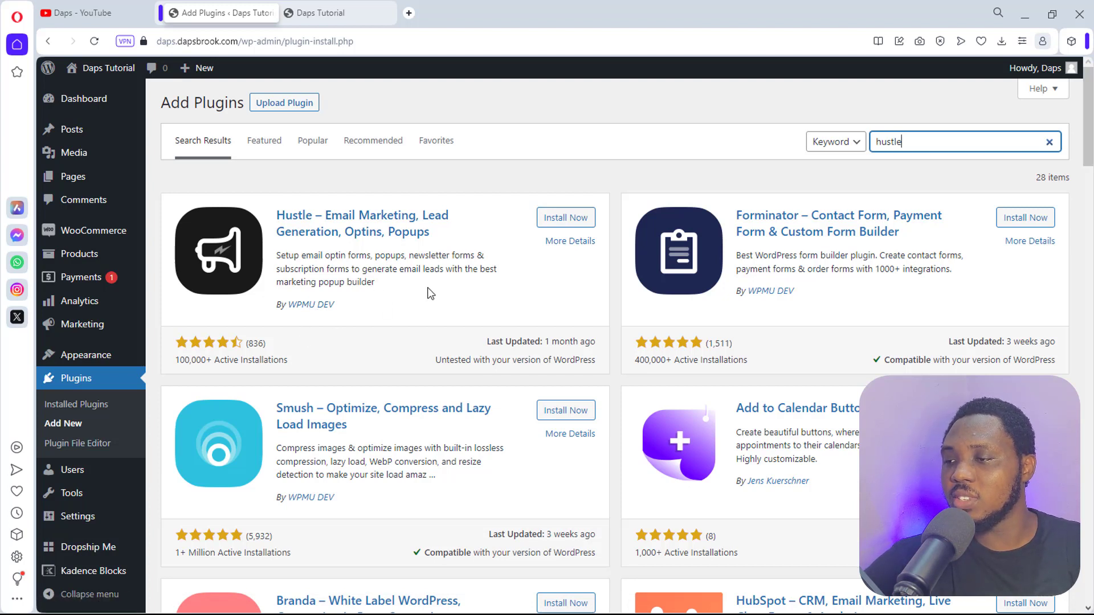
click(560, 218)
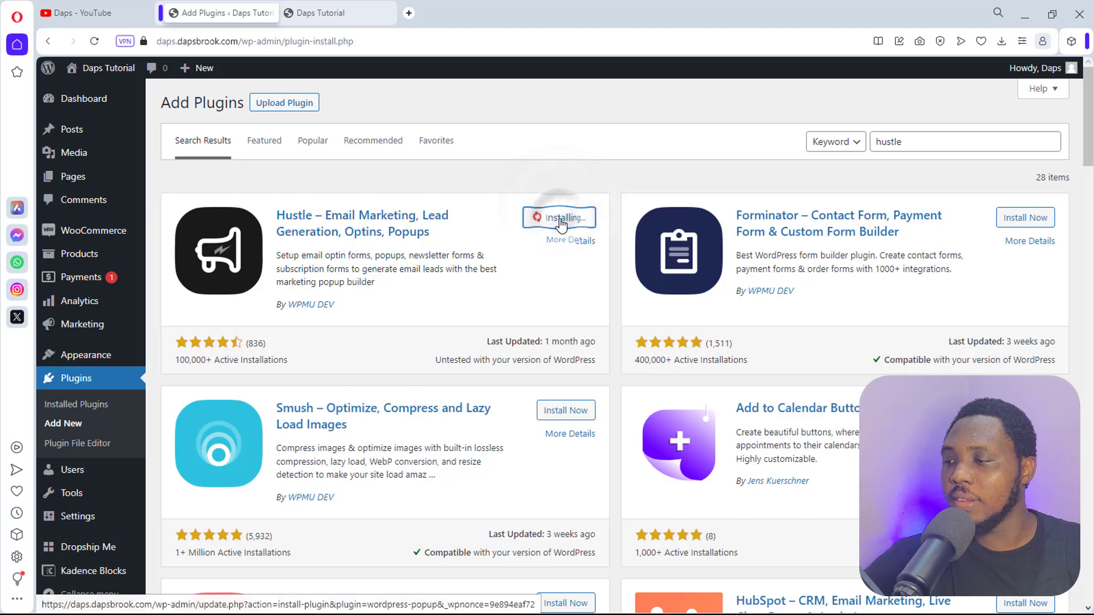
click(561, 221)
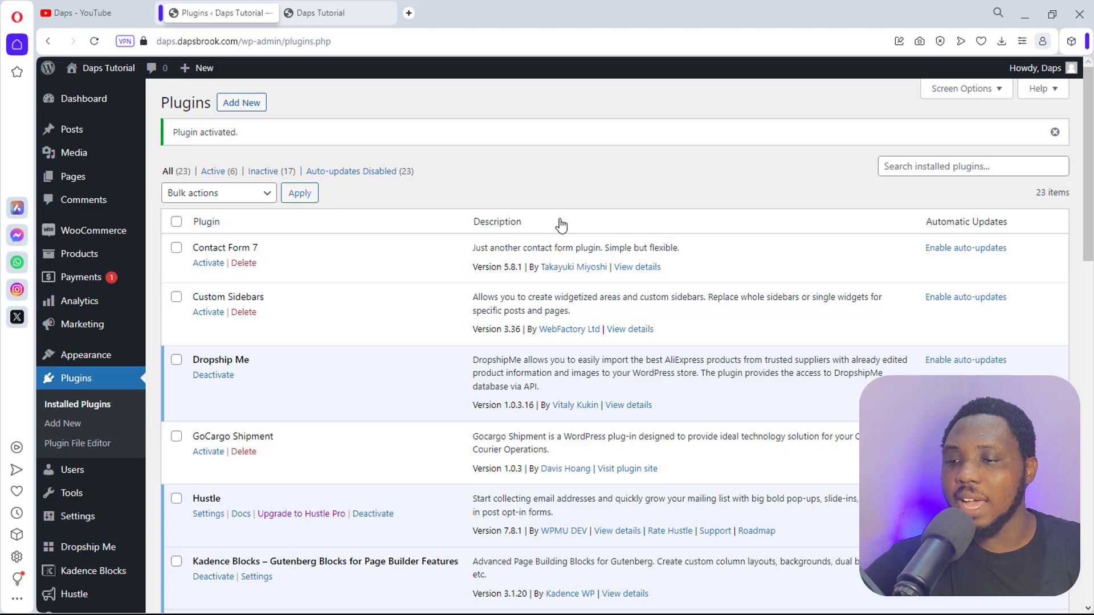
Open the Hustle dashboard, dismiss the welcome dialog and review the module types offered.
scroll(561, 225, down, 3)
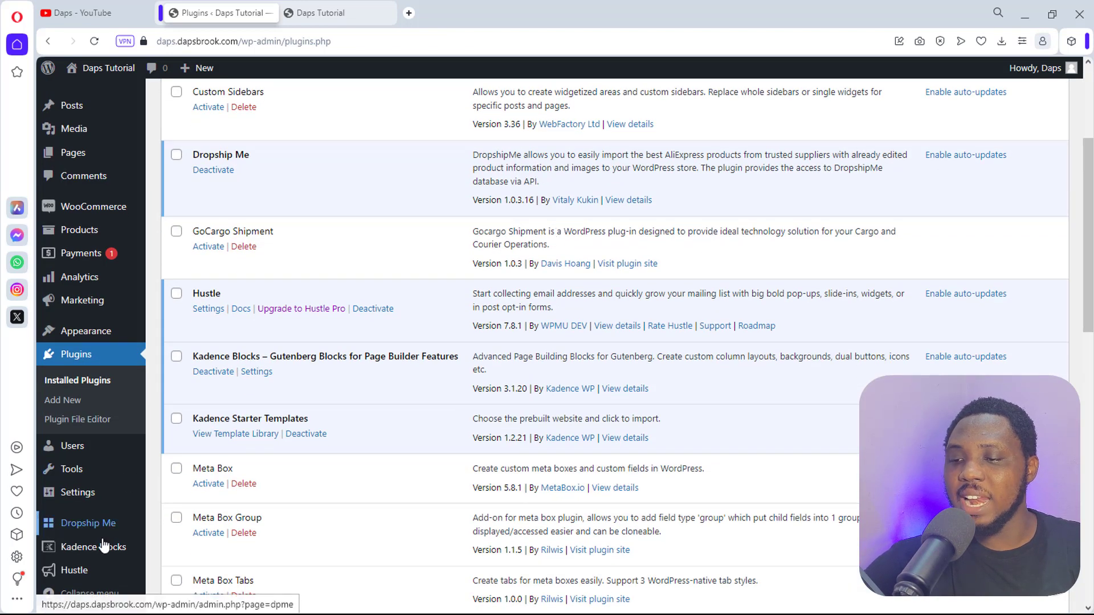
mouse_move(84, 575)
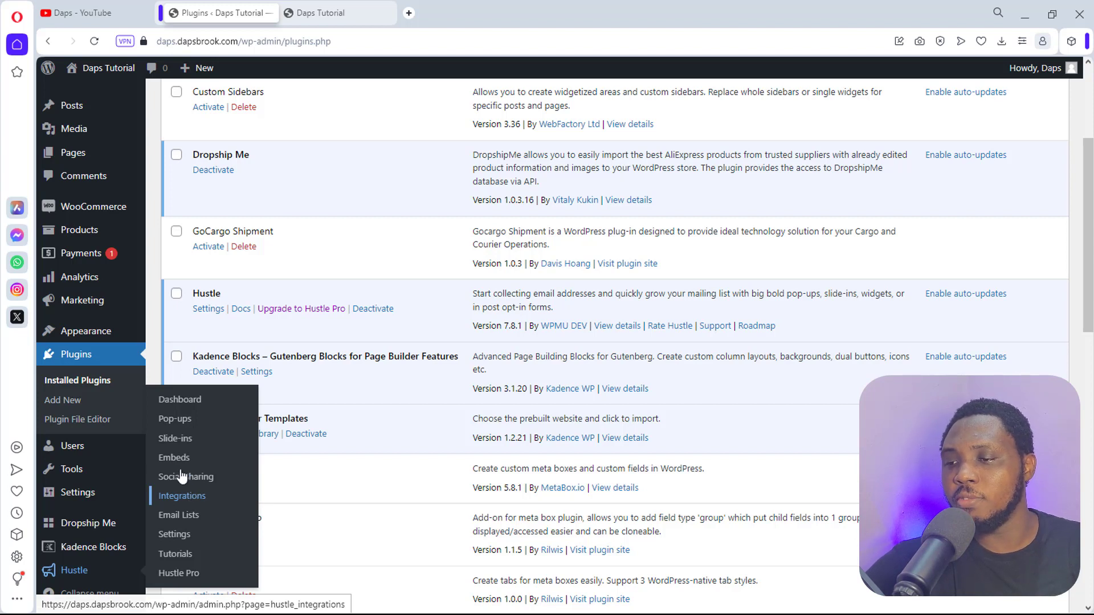
click(181, 405)
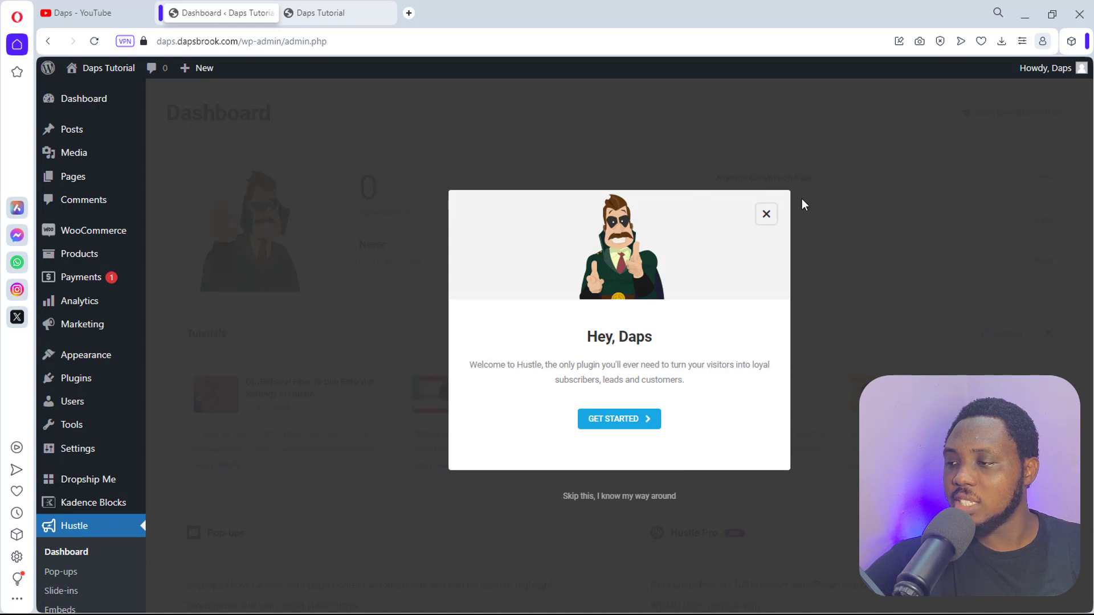
click(766, 214)
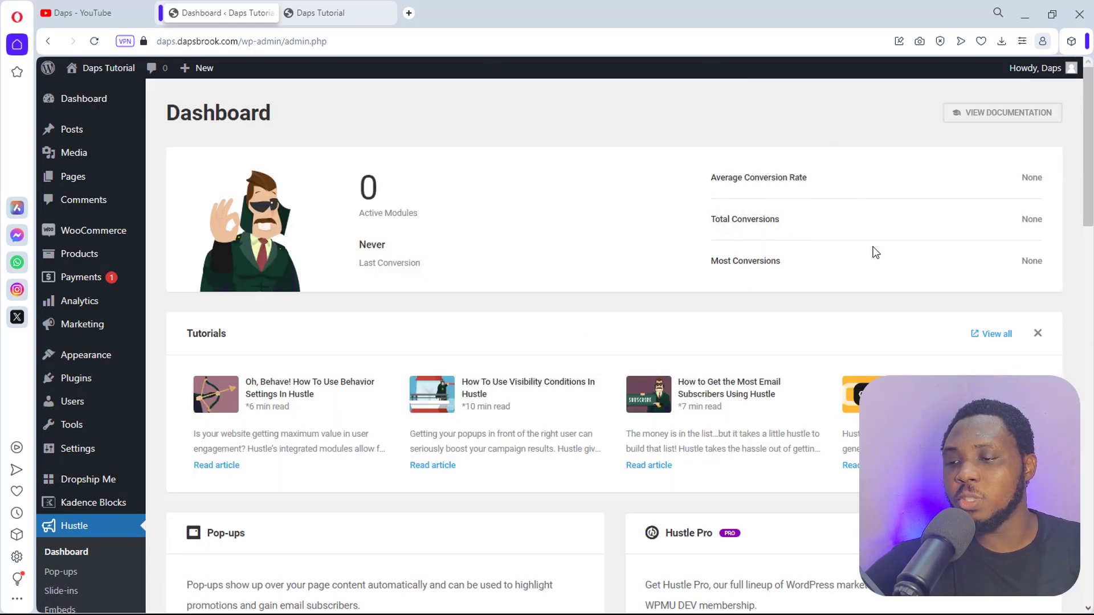
scroll(876, 253, down, 2)
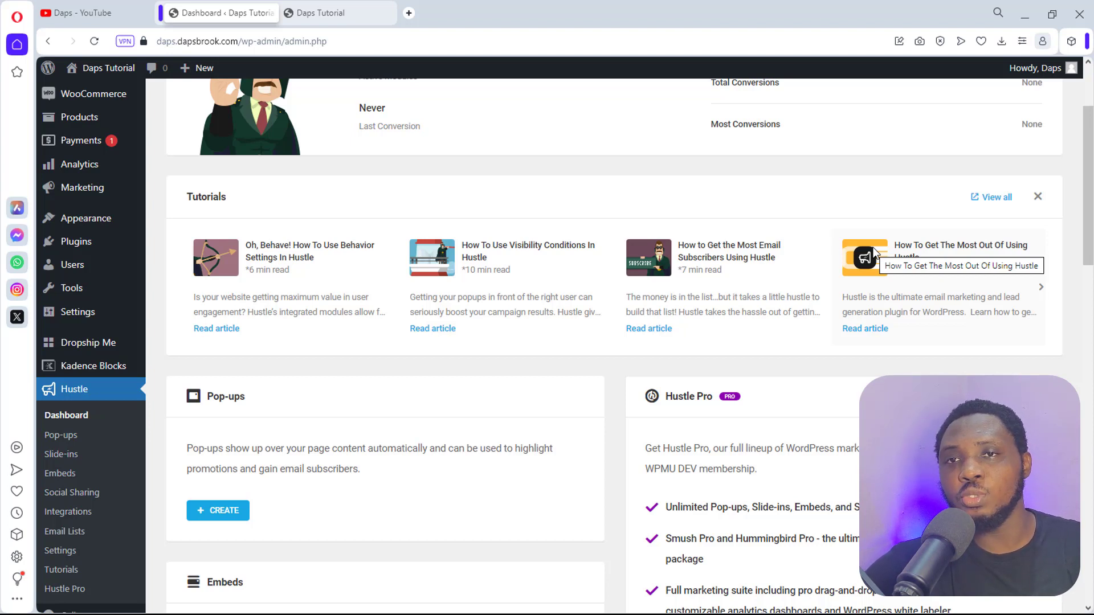
scroll(877, 342, down, 5)
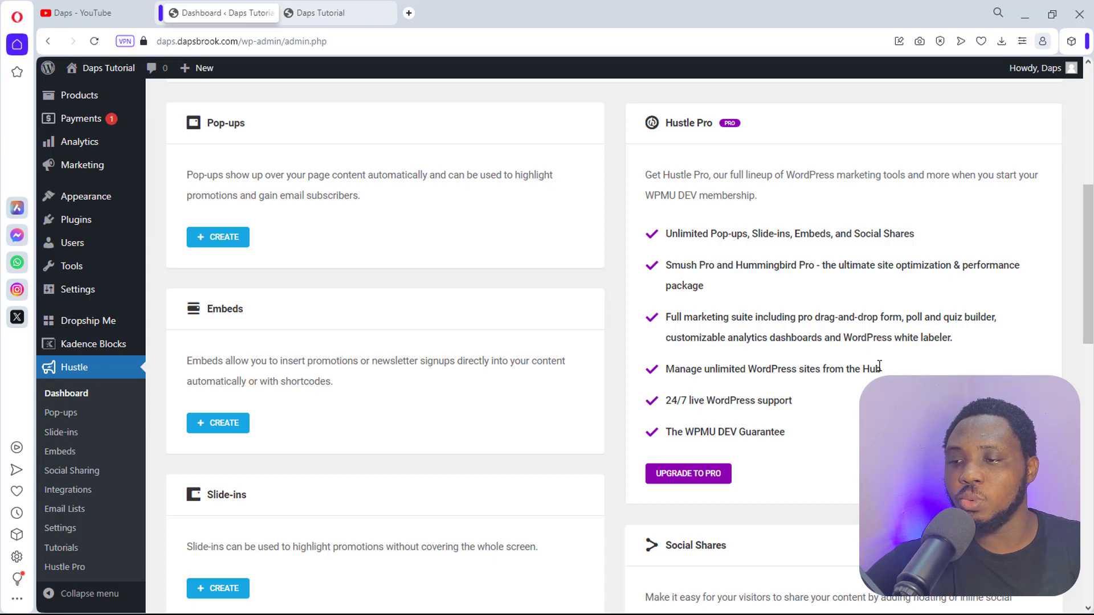
scroll(879, 365, up, 3)
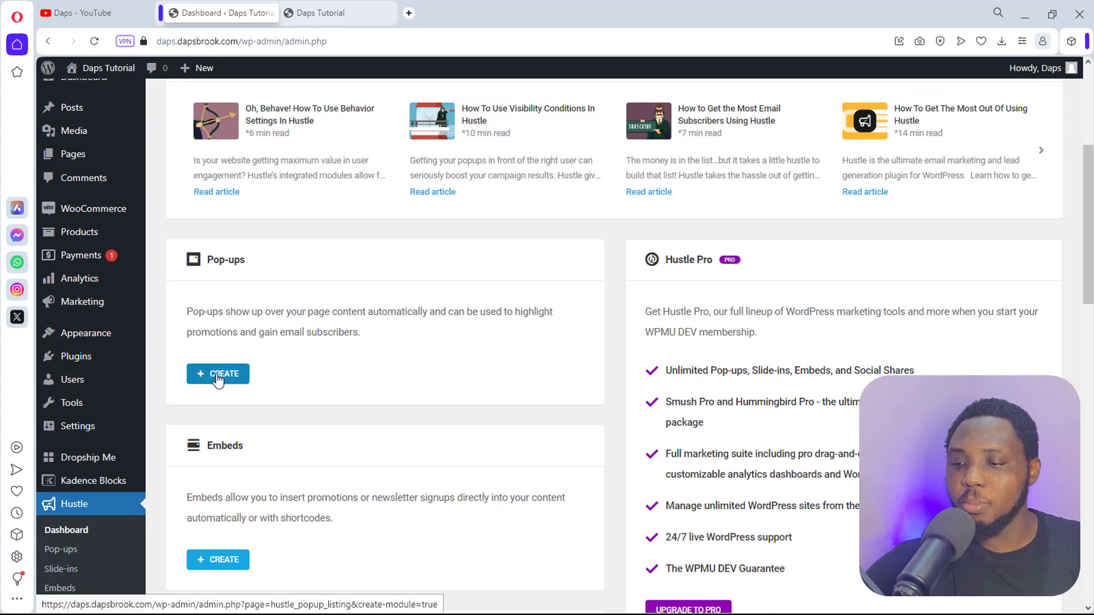
Create a new Hustle pop-up named "Newsletter" of the Email Opt-in type and proceed to its template selection.
click(63, 551)
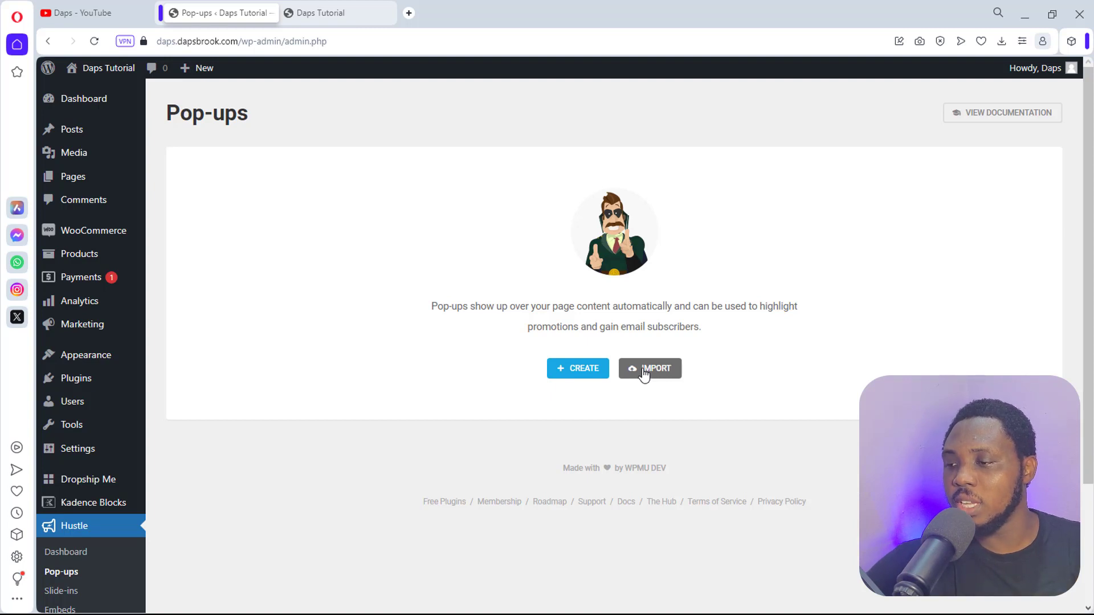
click(566, 372)
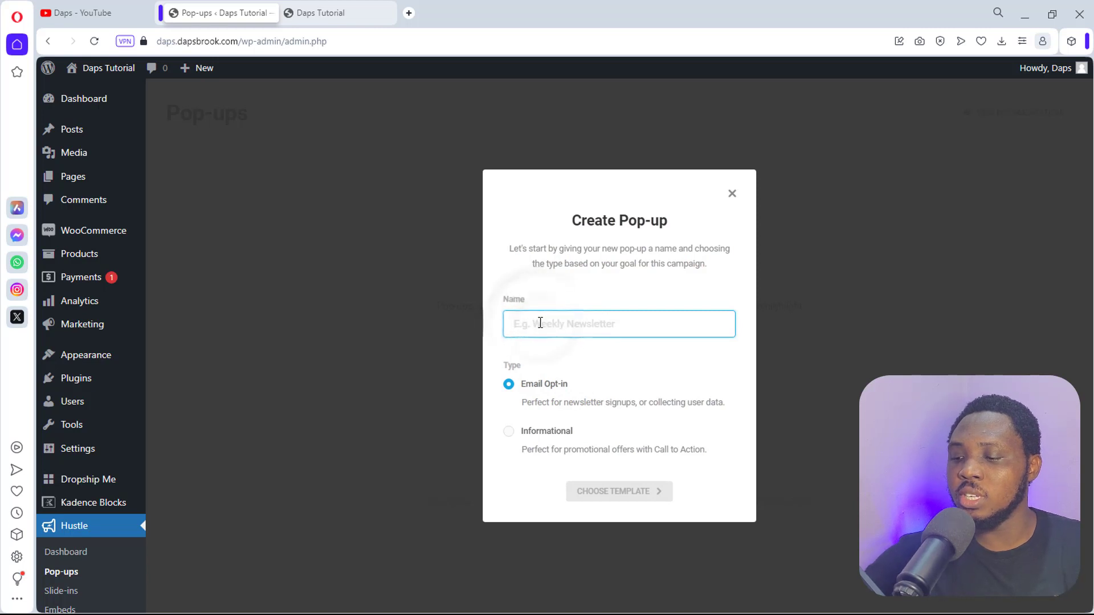
text(Newsletter)
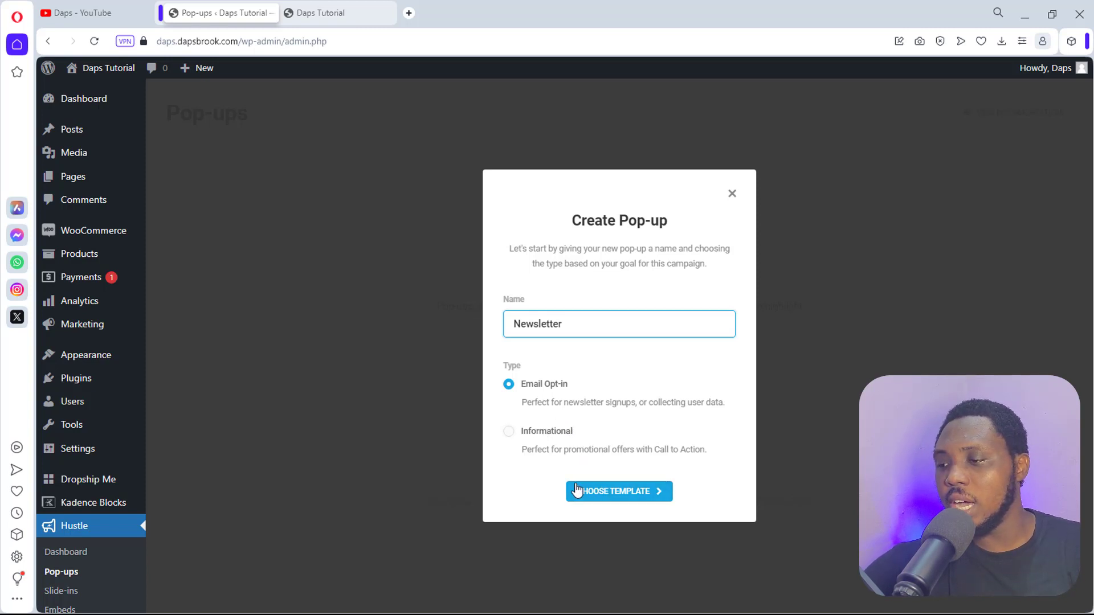
click(593, 496)
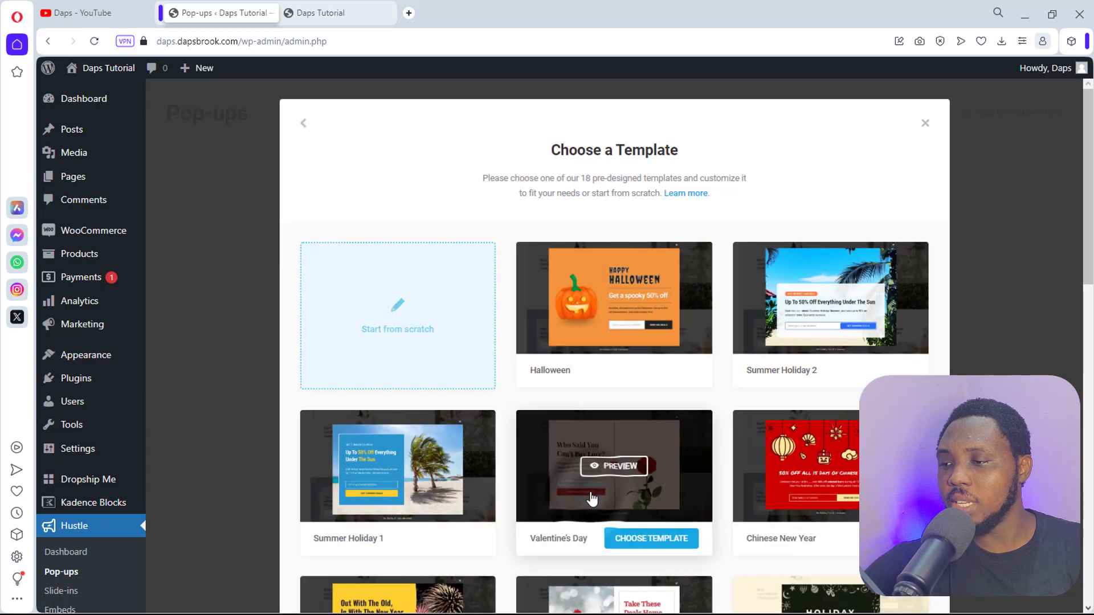
Preview the Newsletter Signup template in desktop view and choose it for the new pop-up.
scroll(897, 244, down, 2)
scroll(897, 244, up, 2)
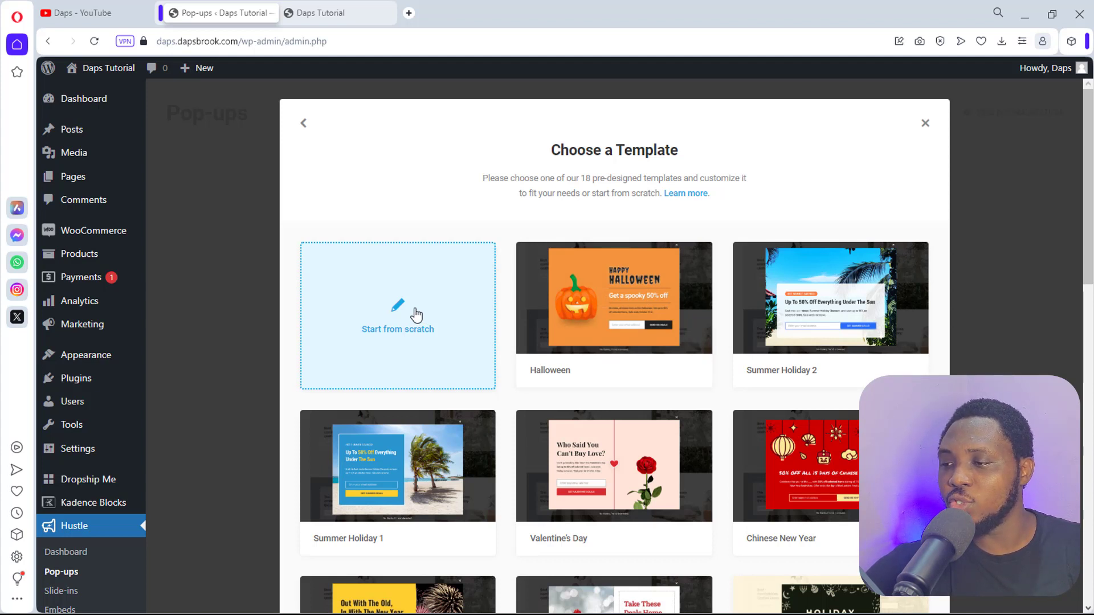
scroll(501, 327, down, 5)
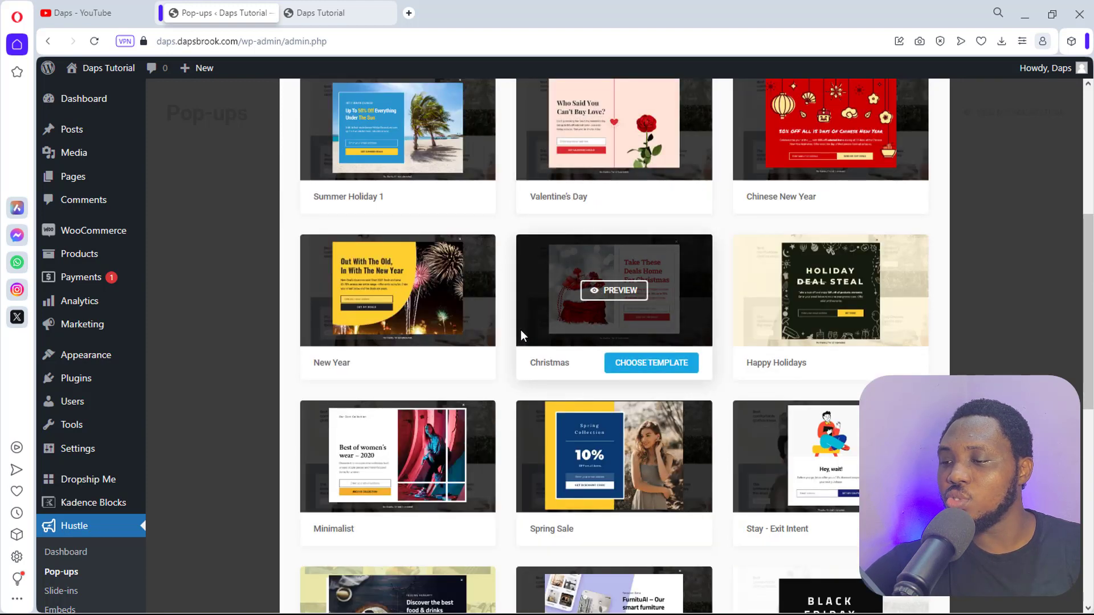
scroll(521, 330, down, 7)
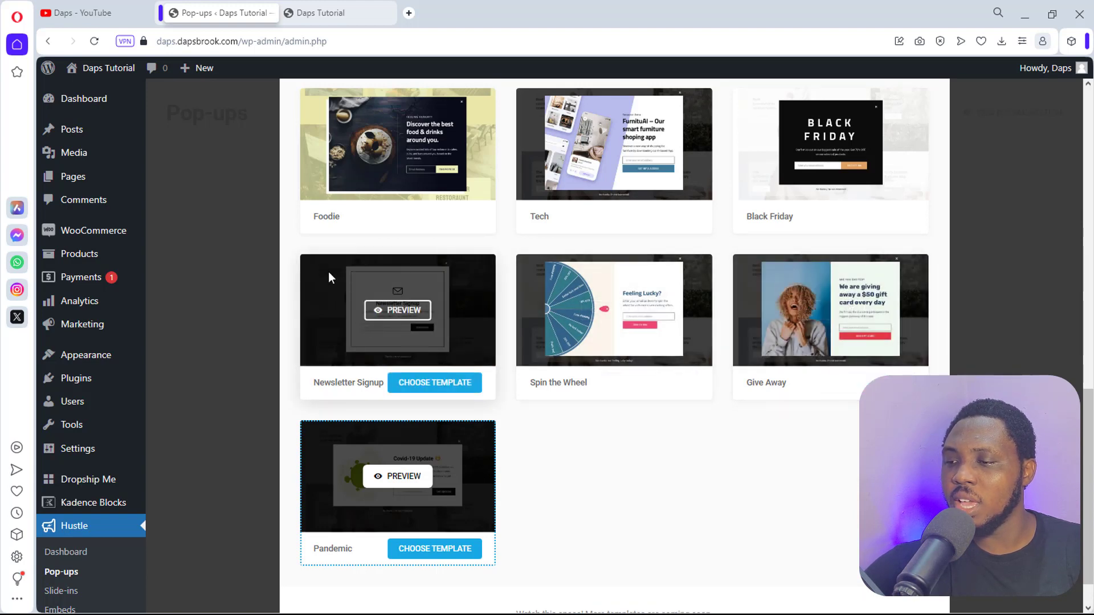
click(392, 313)
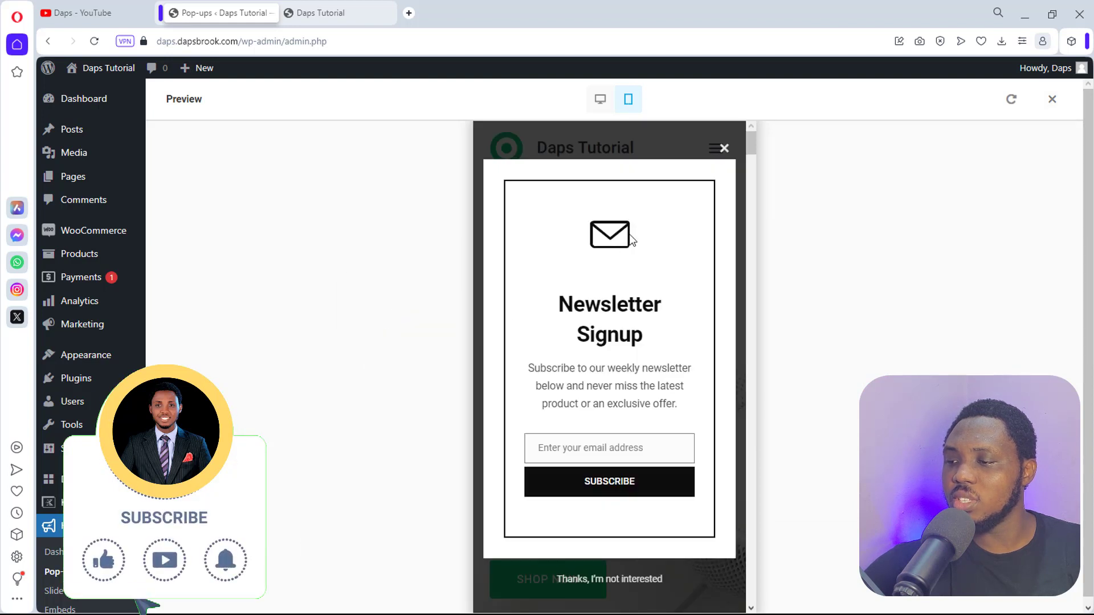
click(603, 104)
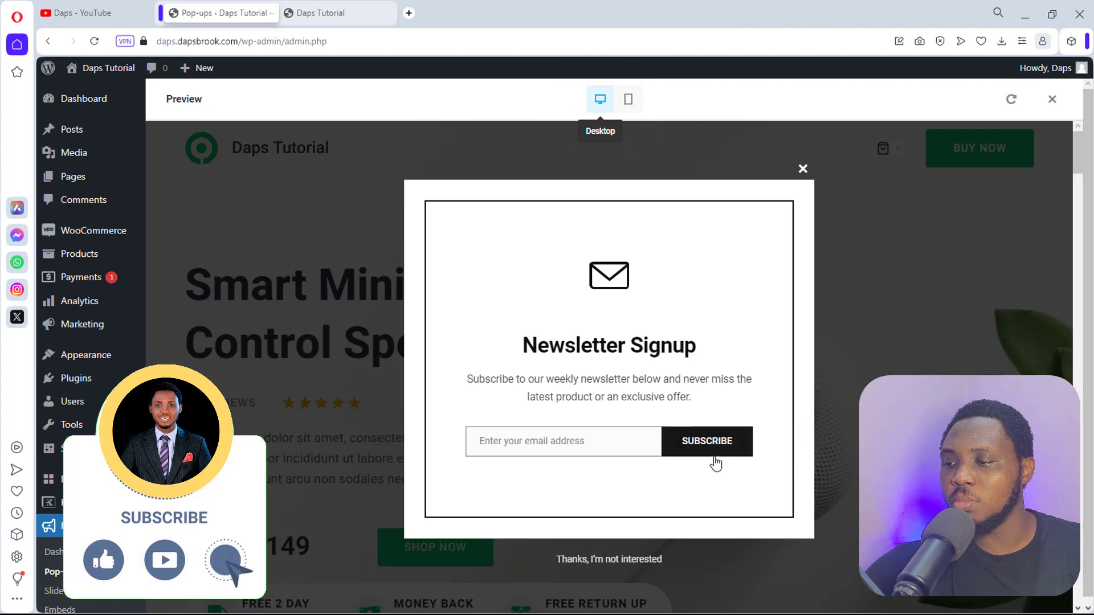
click(801, 170)
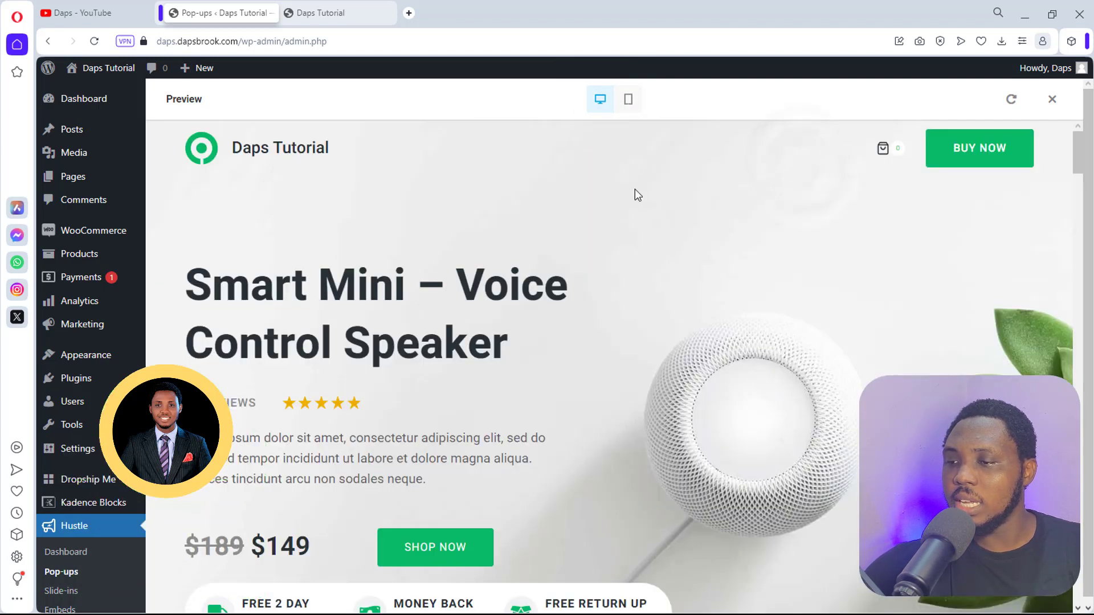
click(1052, 99)
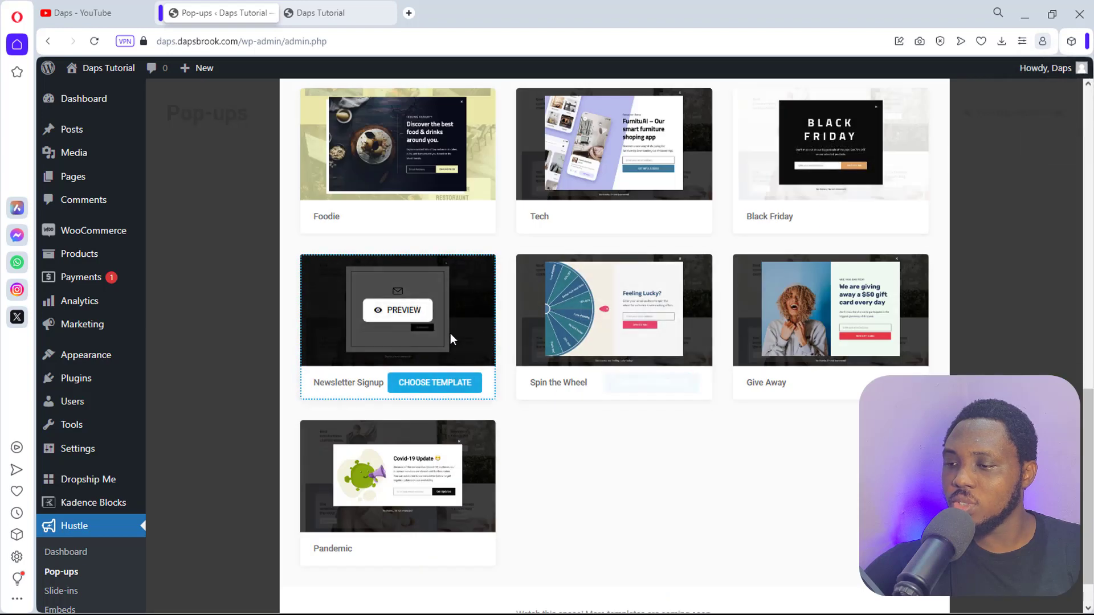
click(435, 382)
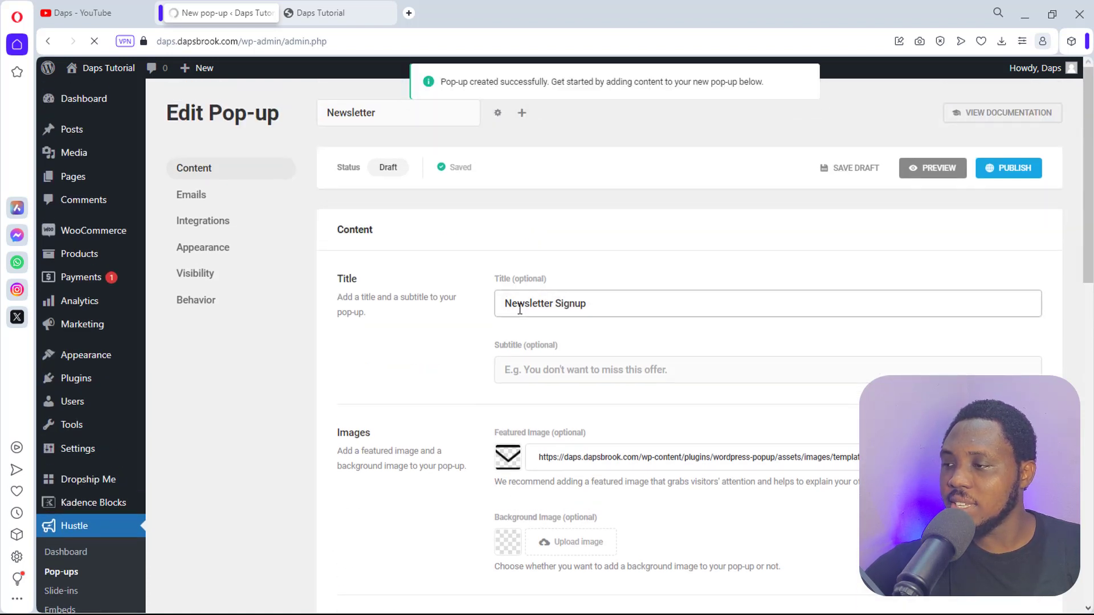
Preview the Newsletter pop-up over the site, examine its heading and close the preview.
click(940, 175)
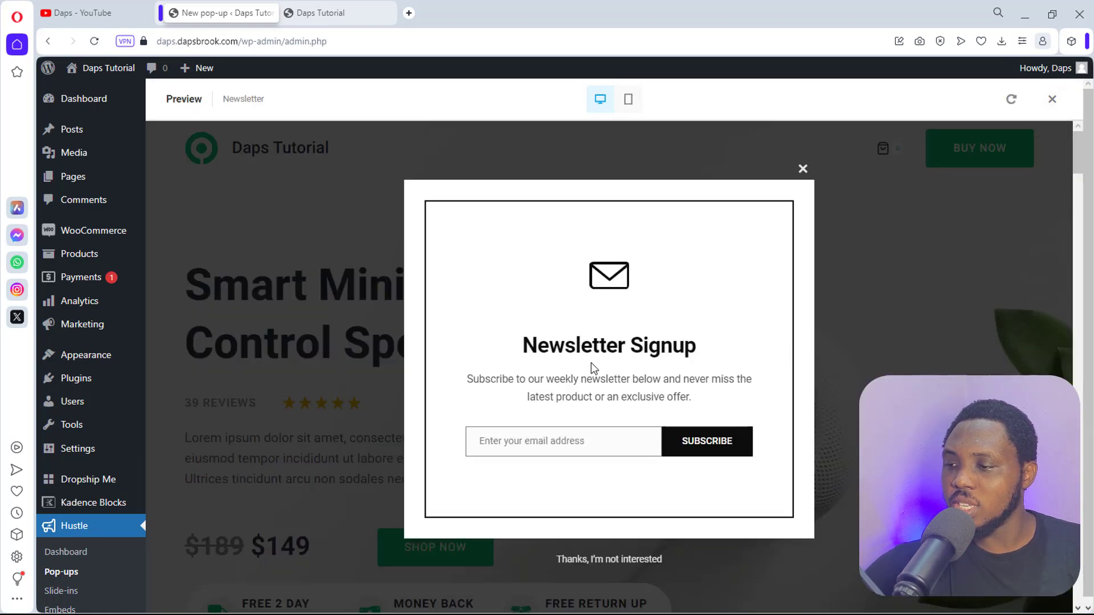
drag(523, 344, 700, 348)
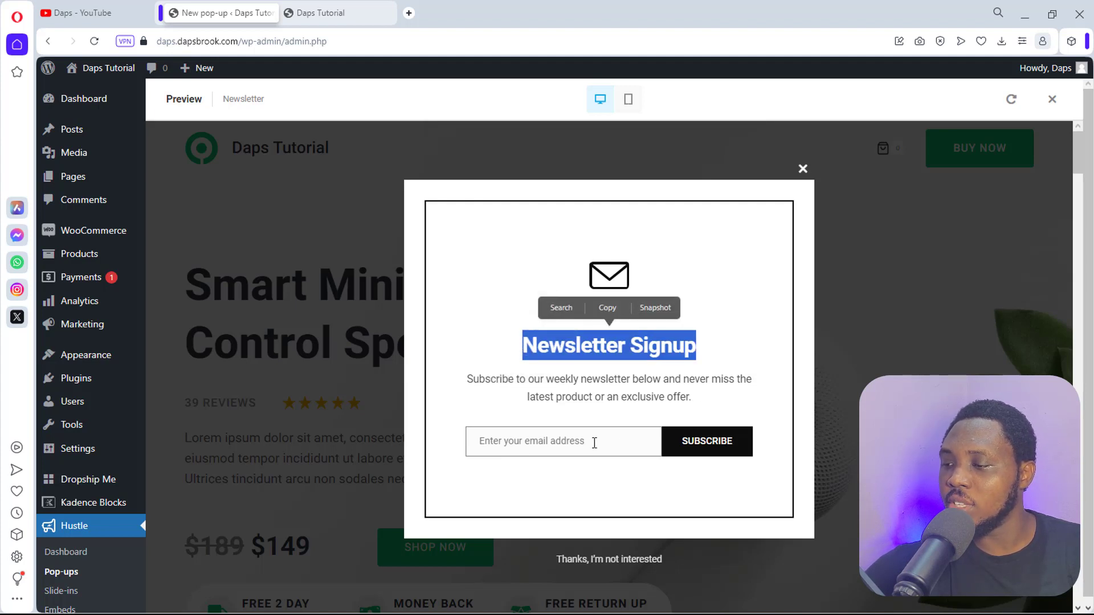
click(804, 170)
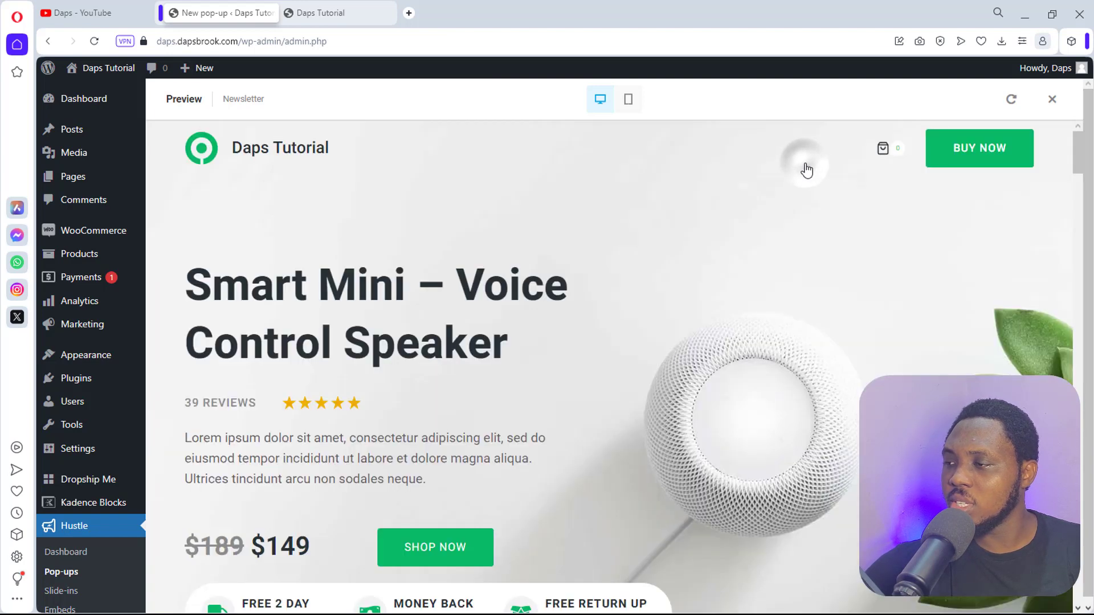
click(1052, 99)
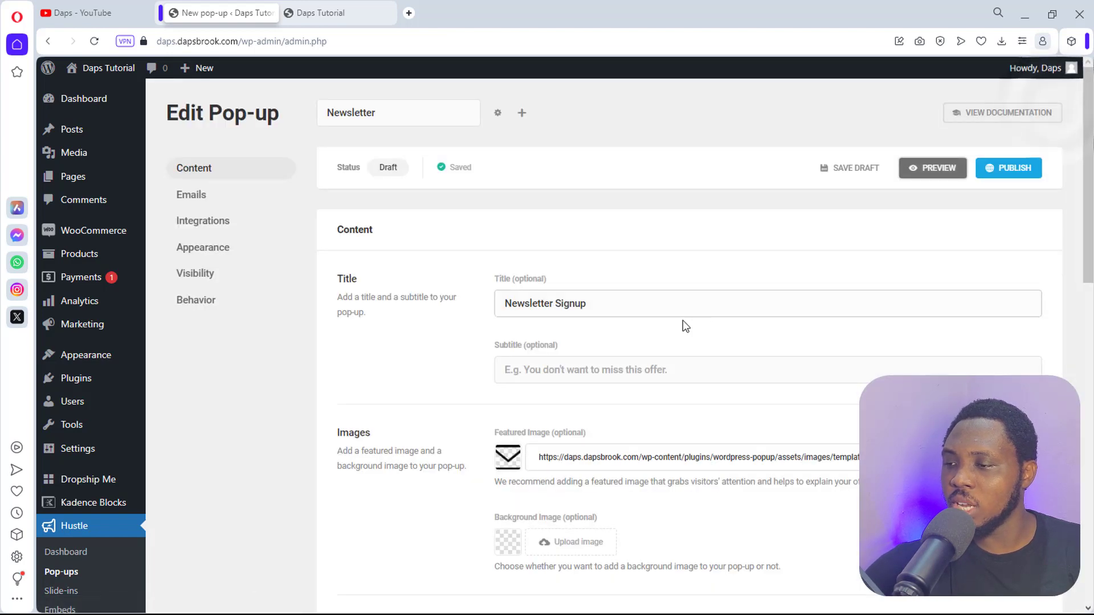
Replace the pop-up's title with "Get Daily Gadget Tips".
drag(598, 302, 503, 312)
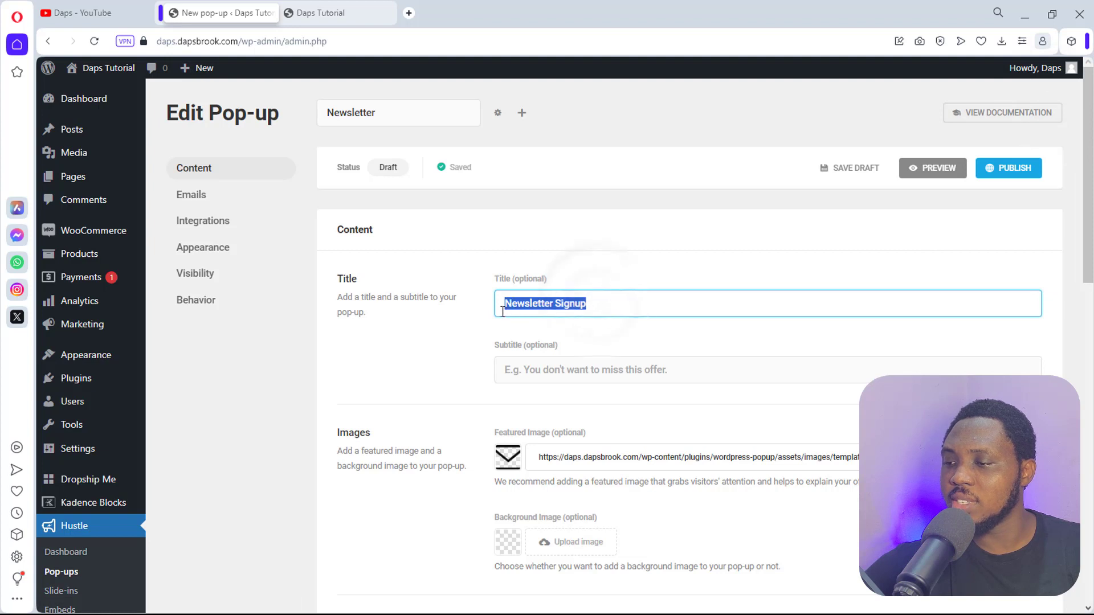
text(Get Daily Gadget Tips)
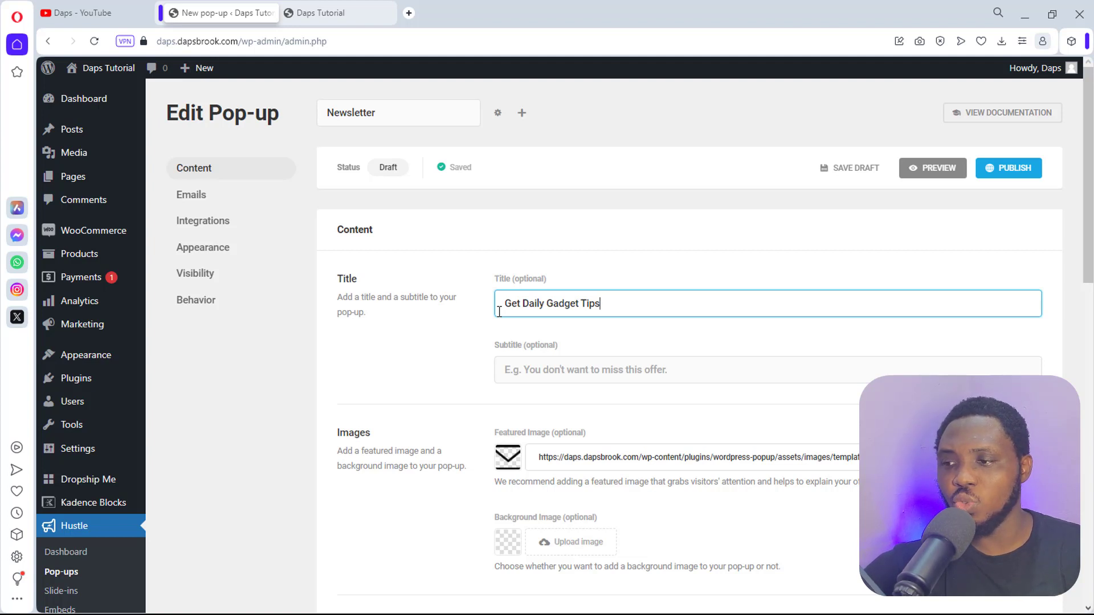
click(582, 370)
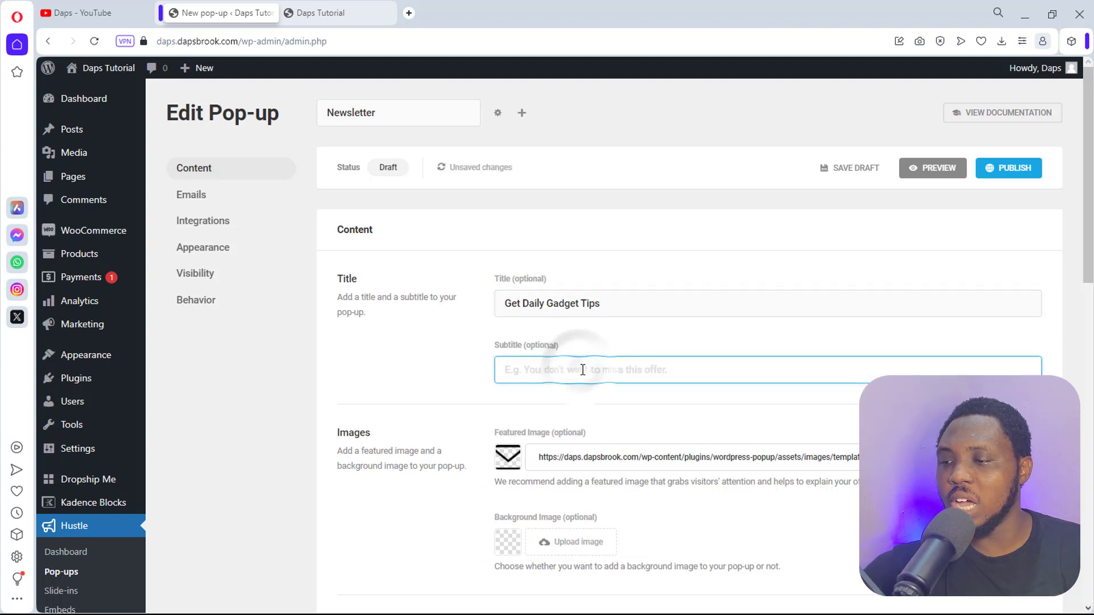
scroll(582, 370, down, 2)
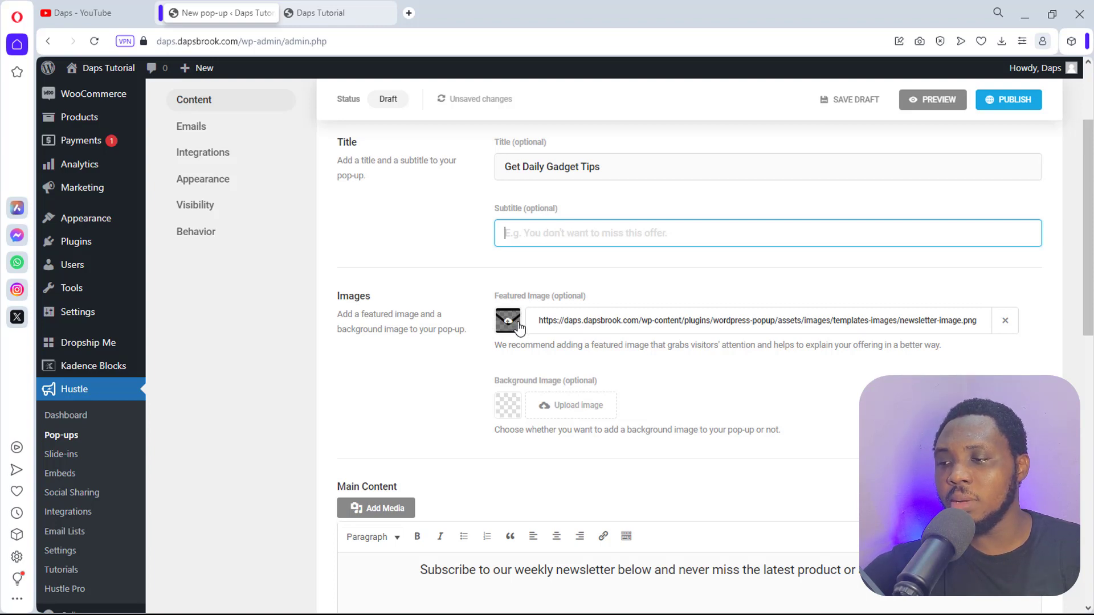
Replace "weekly" with "daily" in the pop-up's main content sentence about the newsletter.
scroll(618, 364, down, 2)
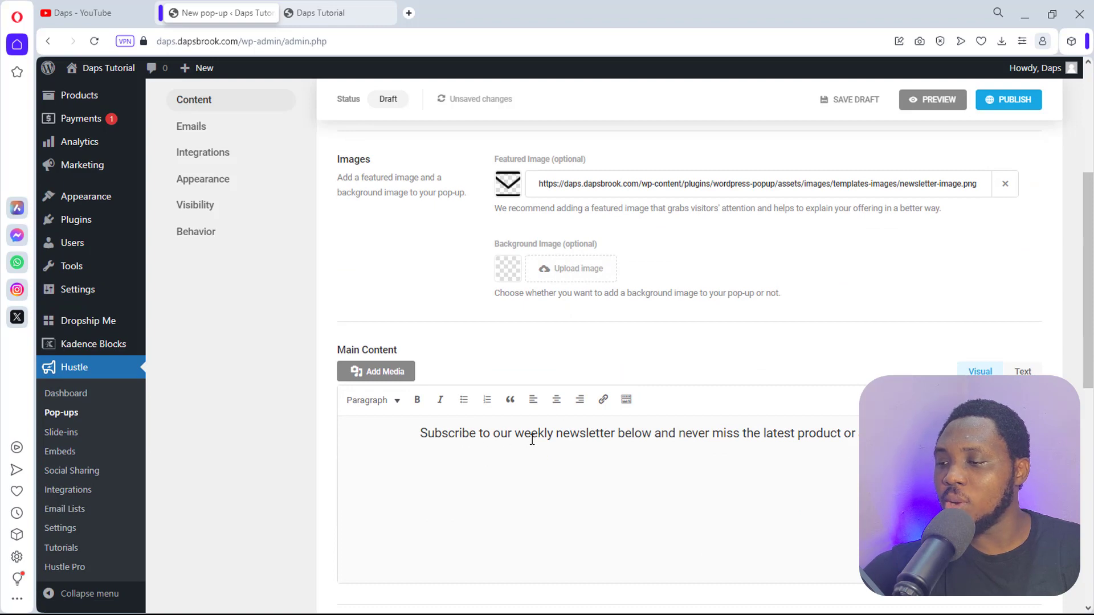
scroll(557, 311, up, 2)
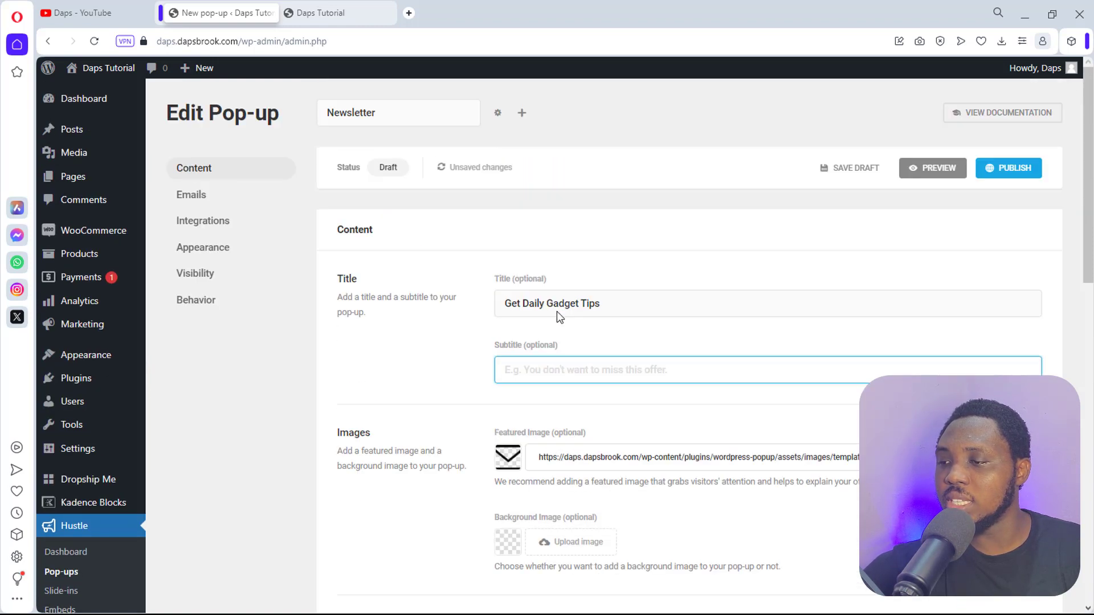
scroll(553, 319, down, 3)
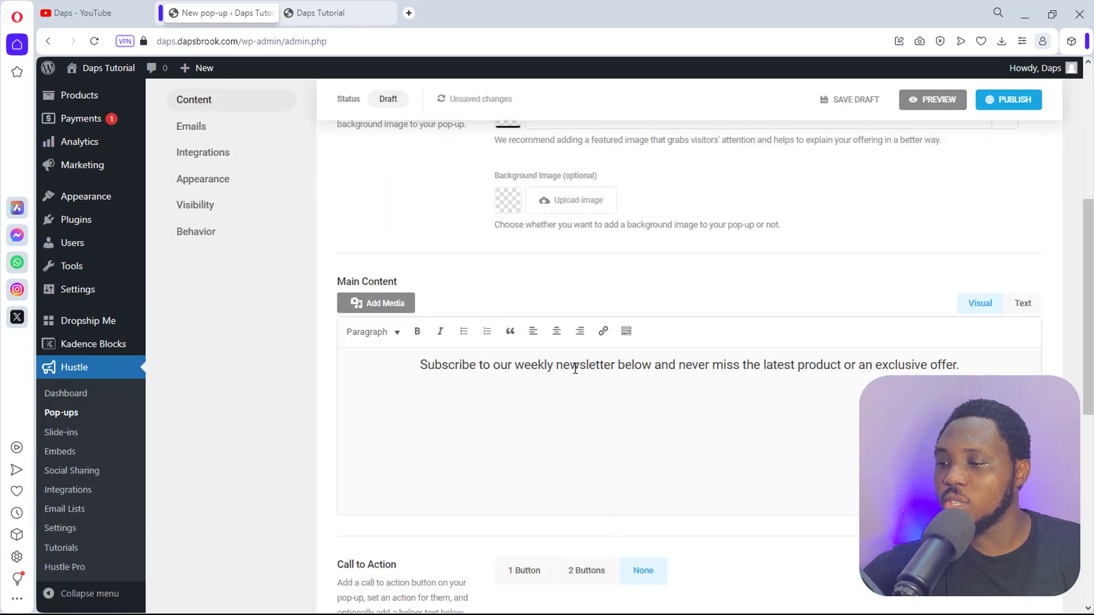
drag(554, 363, 515, 363)
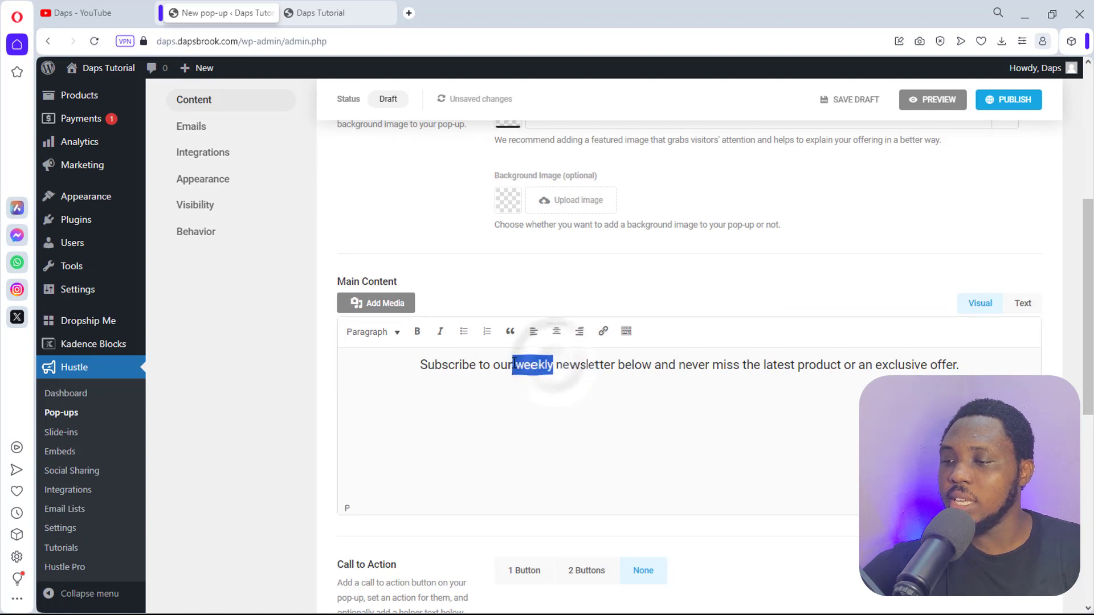
text(daily)
Examine the pop-up's Call to Action options and the link text of its "Never see this again" link.
scroll(734, 391, down, 5)
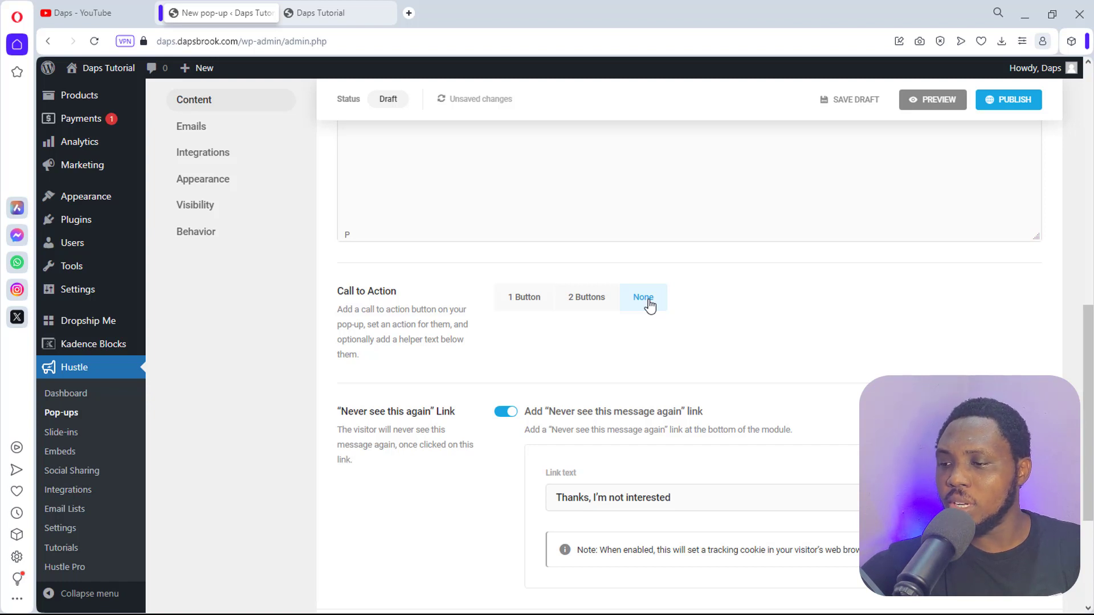
scroll(649, 306, down, 3)
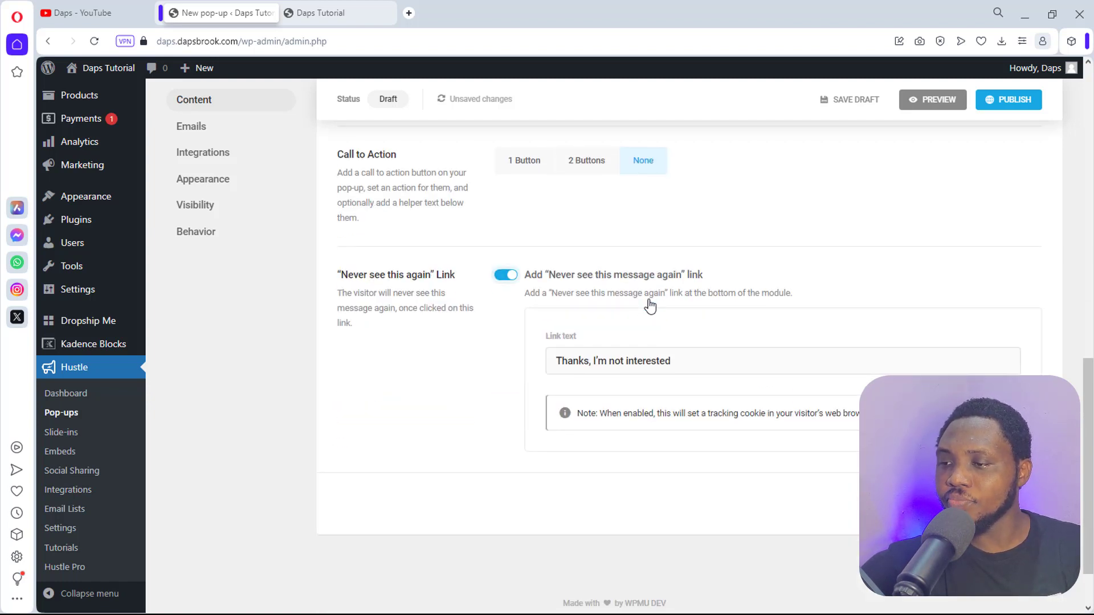
click(572, 365)
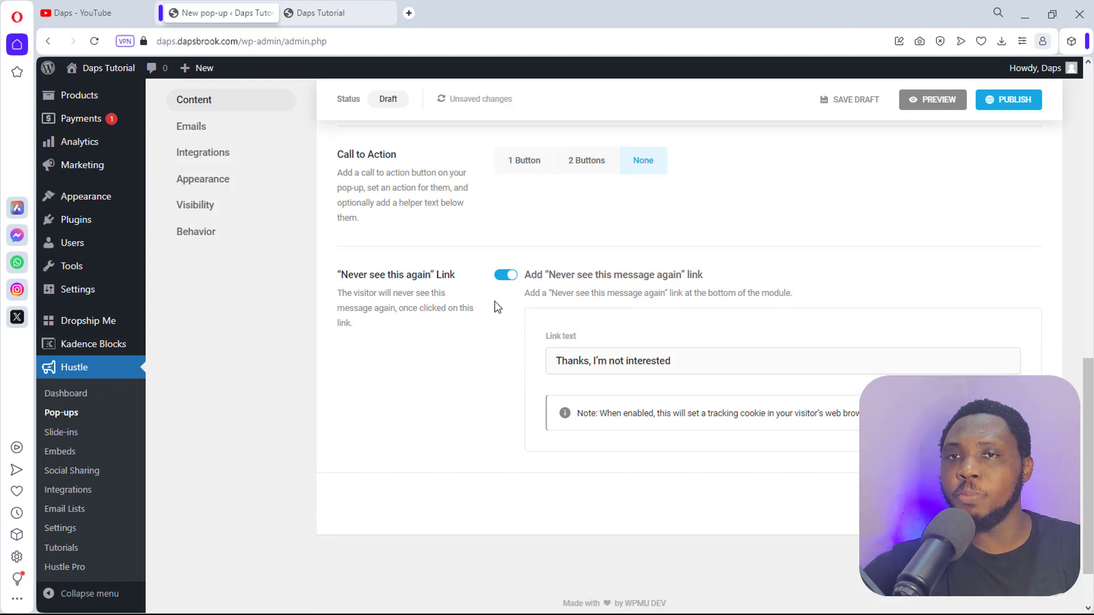
click(684, 360)
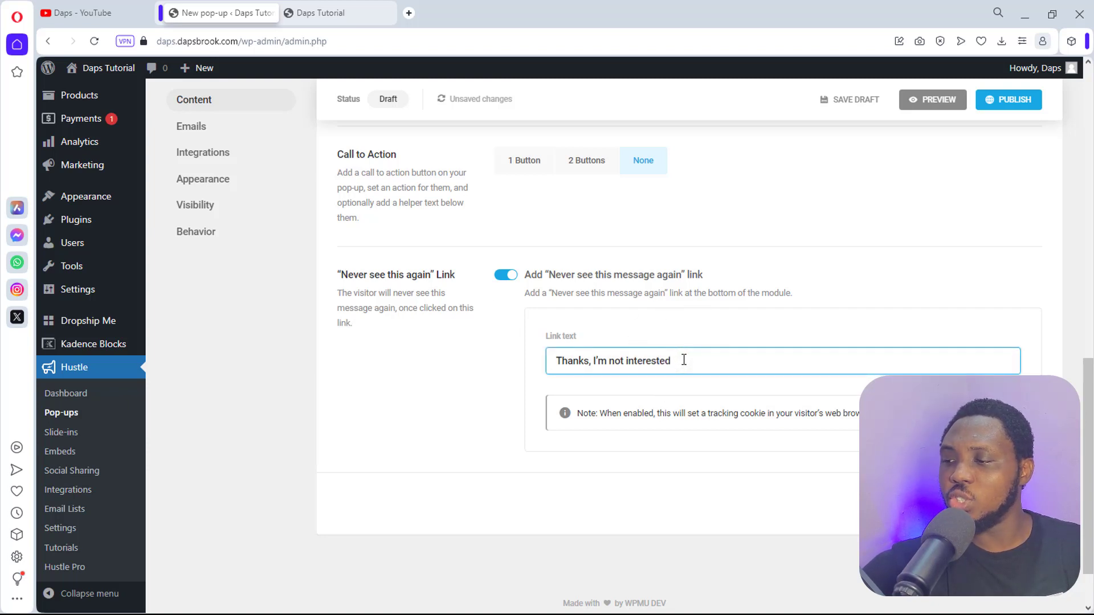
scroll(683, 359, up, 5)
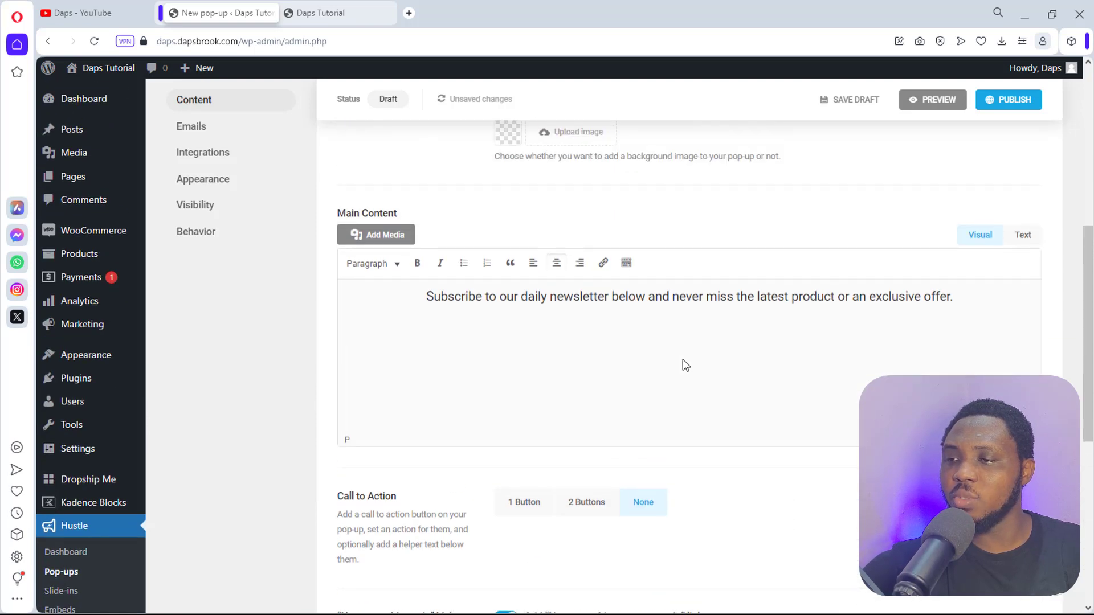
scroll(682, 359, down, 3)
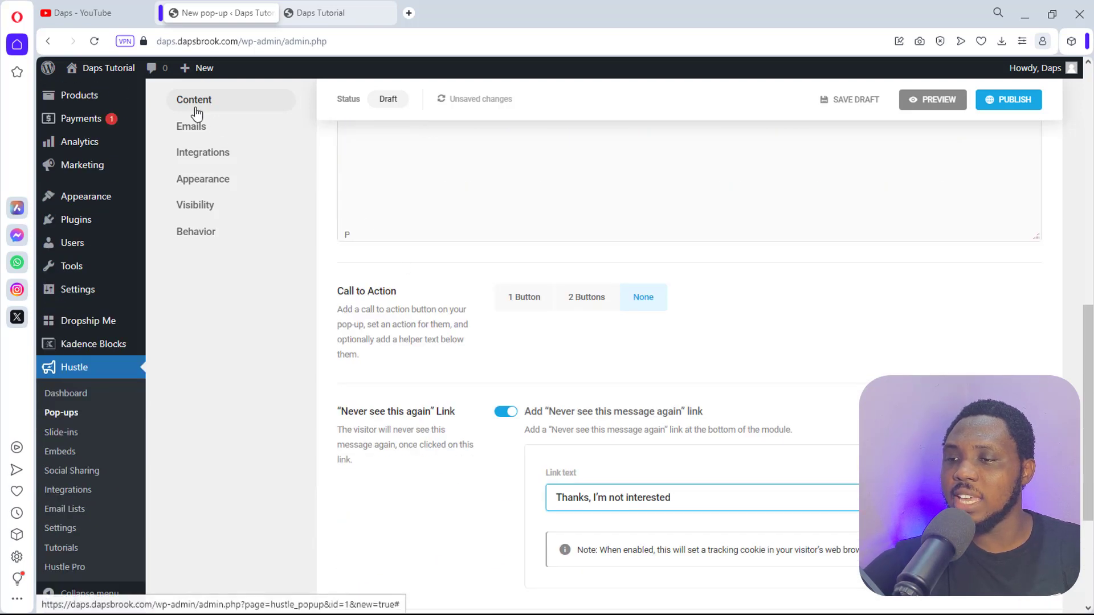
scroll(664, 379, down, 4)
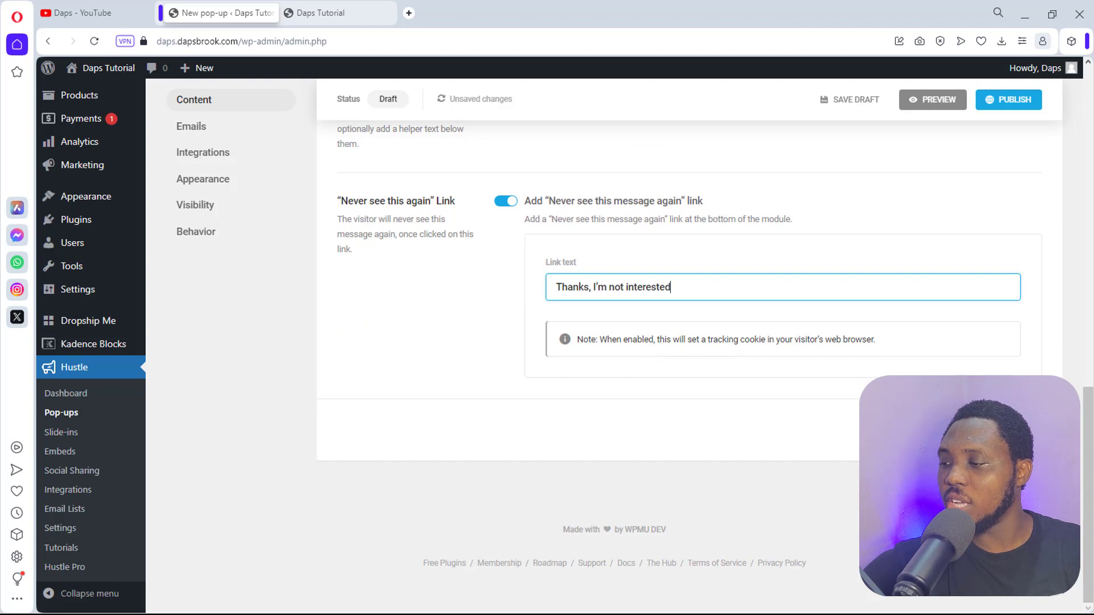
Proceed to the Emails settings, insert a Name field into the opt-in form and place it above the Email field.
click(1014, 431)
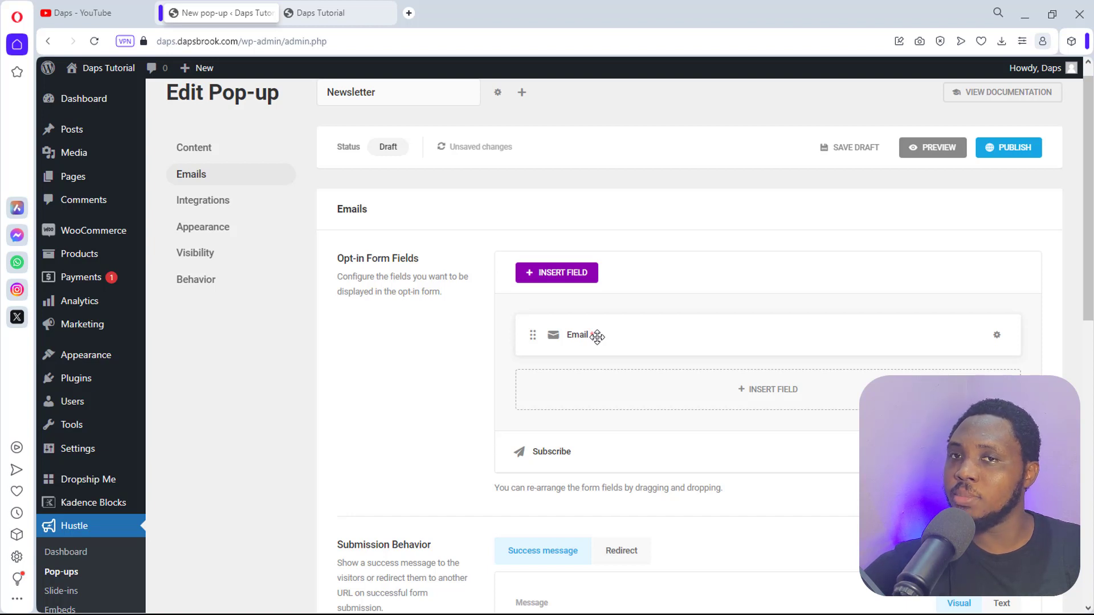
click(755, 397)
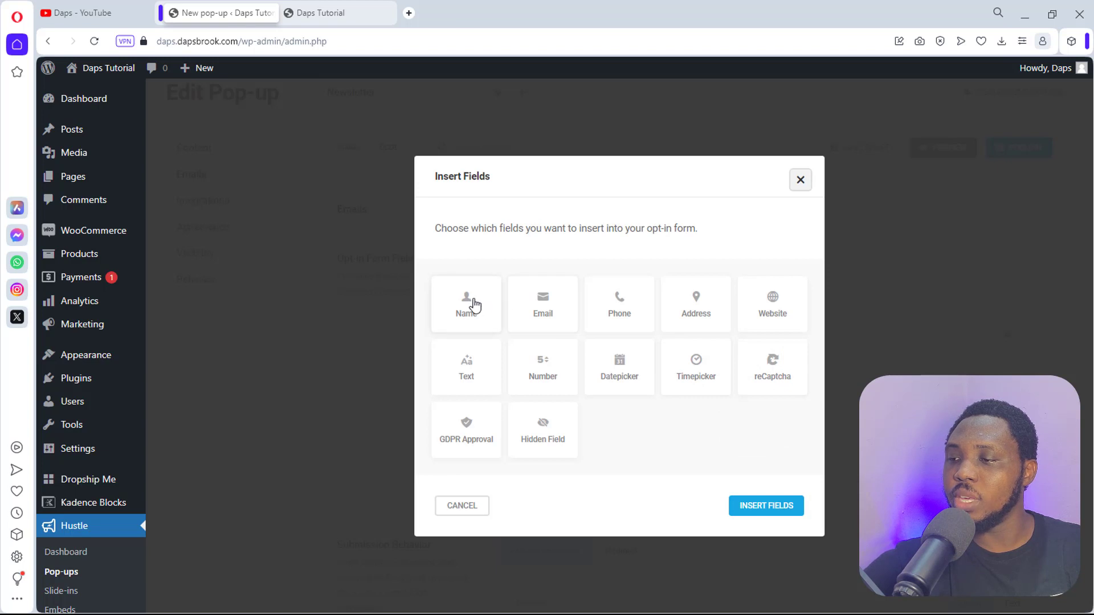
click(475, 306)
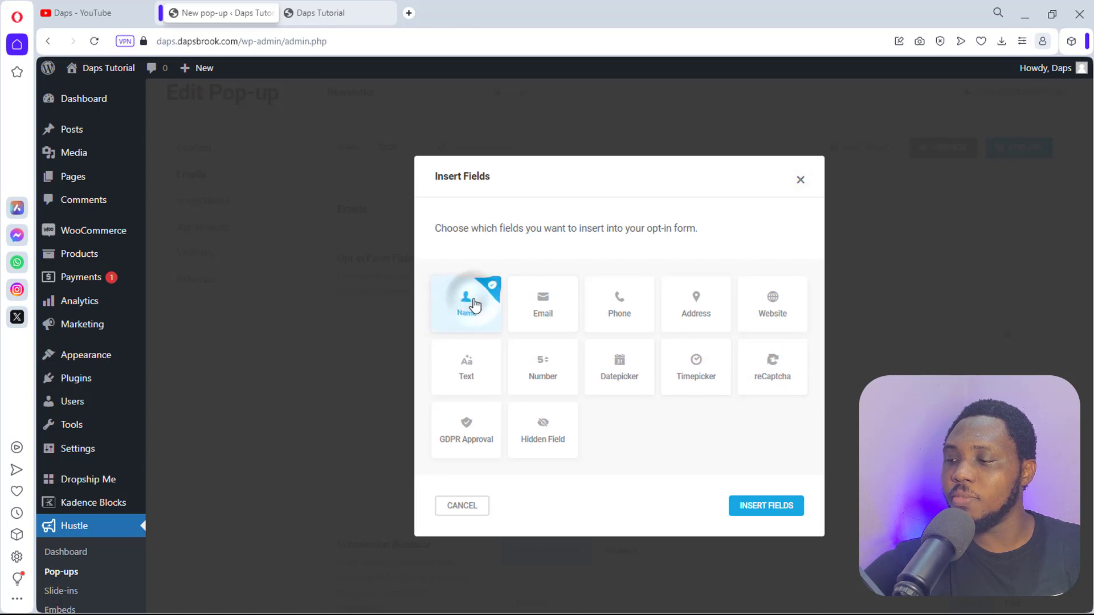
click(771, 508)
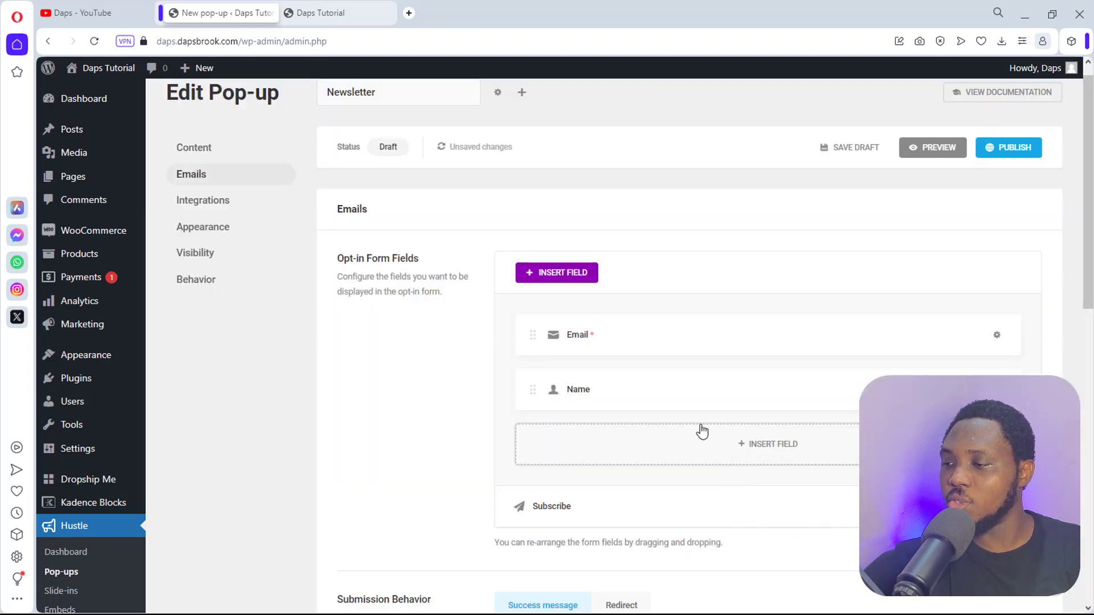
drag(689, 391, 685, 337)
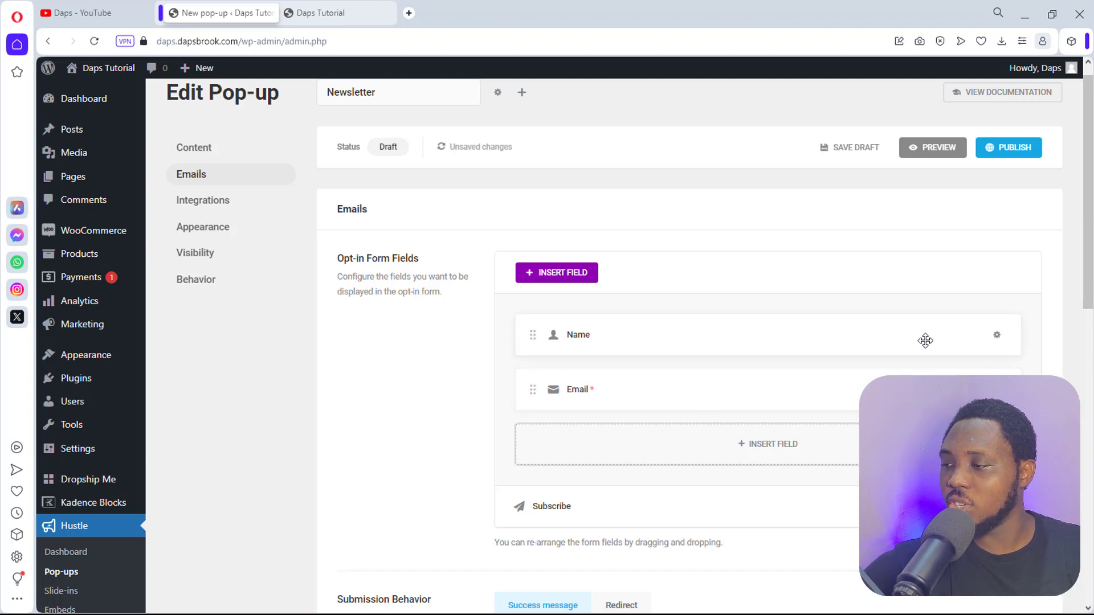
Make the opt-in form's Name field required, apply the change and check the pop-up in a preview.
click(996, 337)
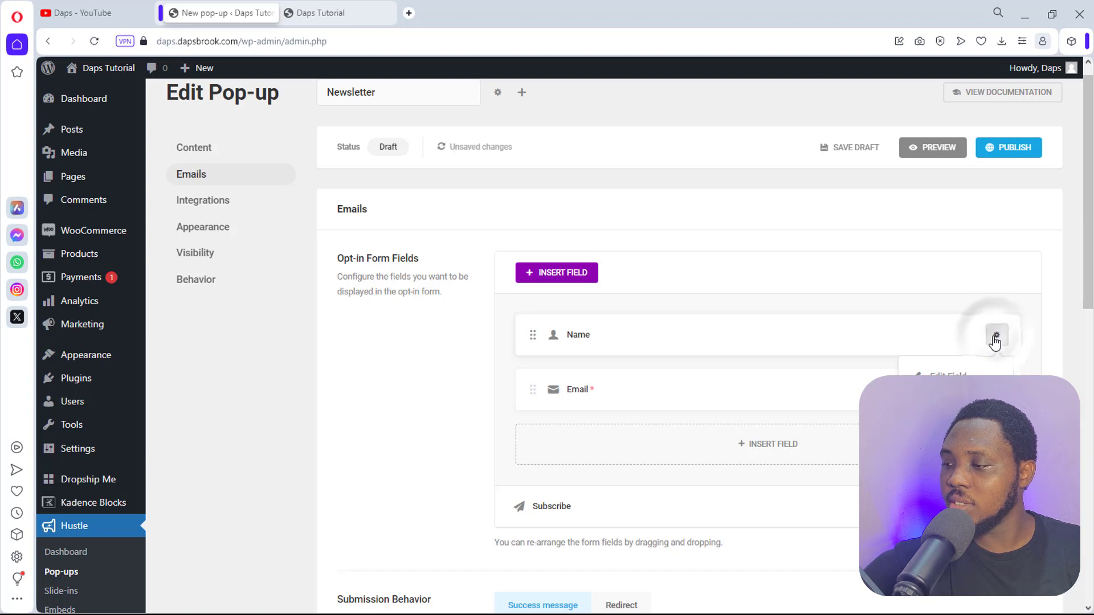
click(947, 376)
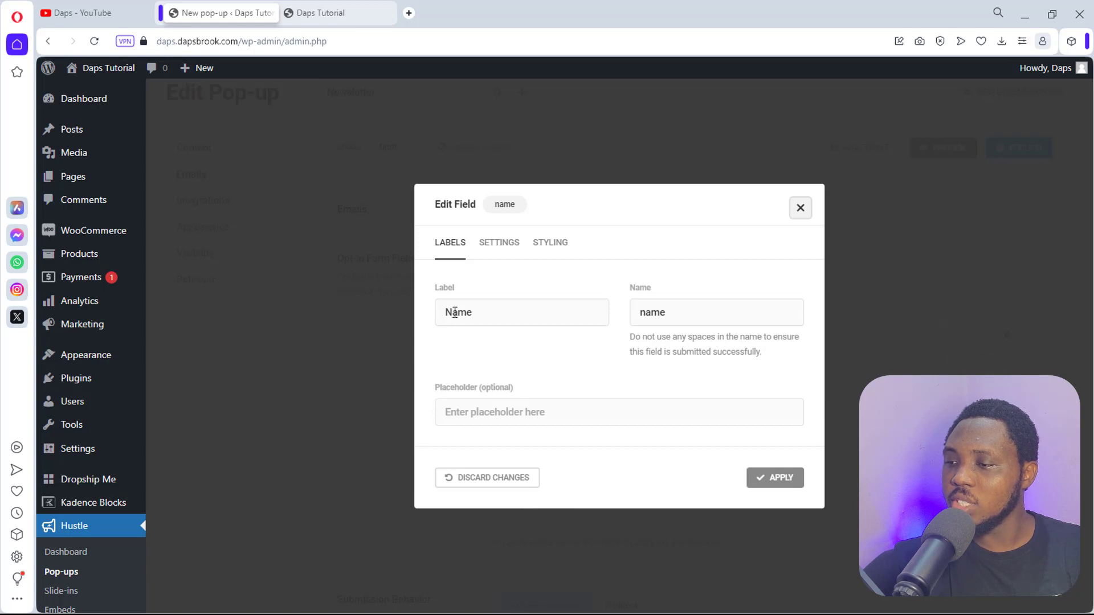
click(494, 246)
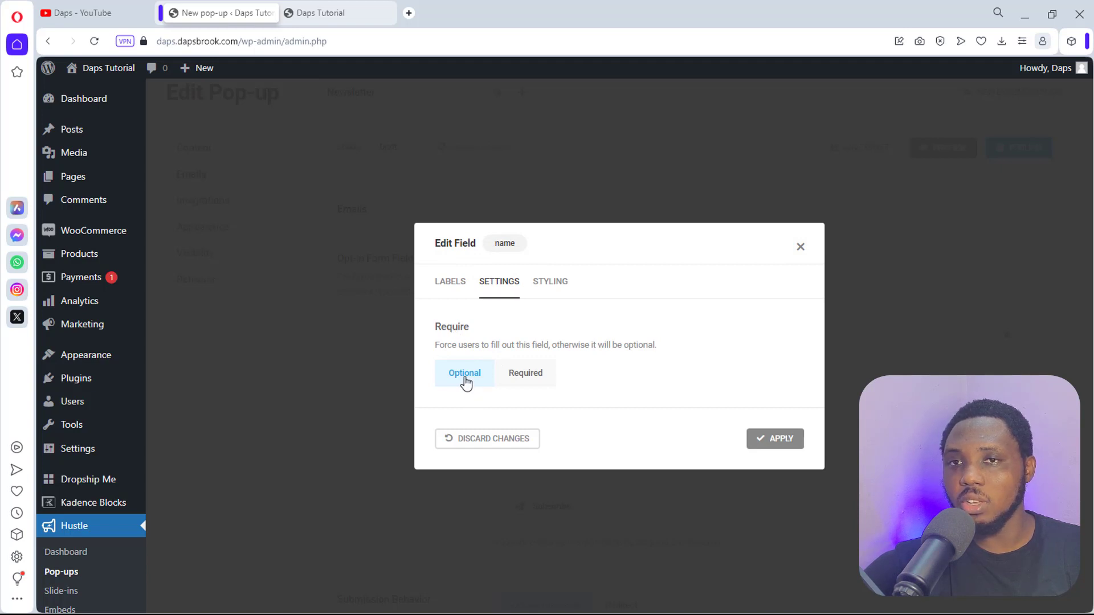
click(524, 377)
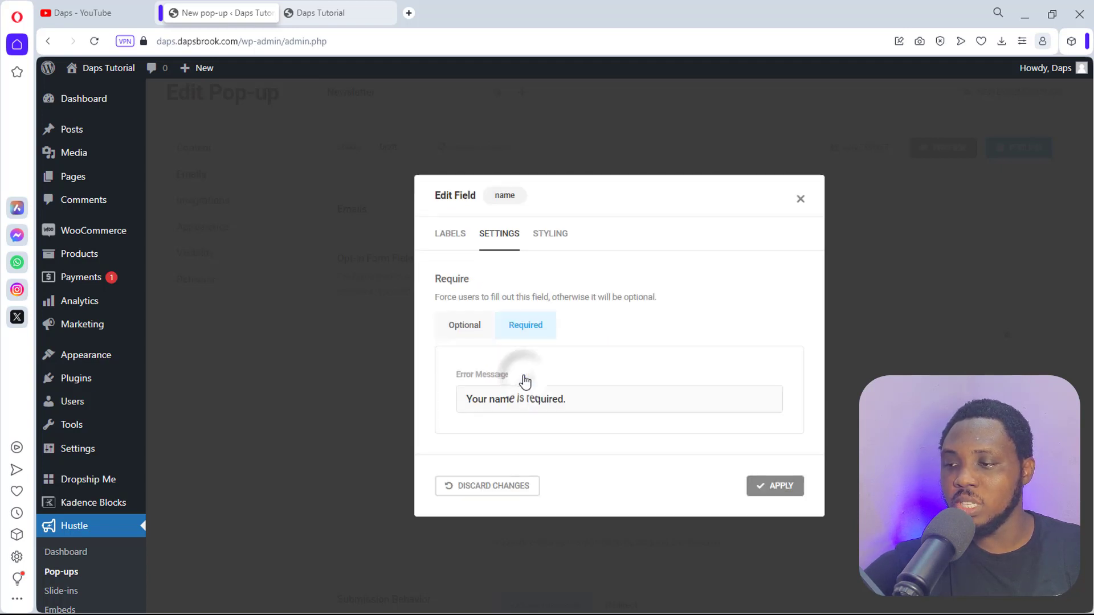
click(547, 238)
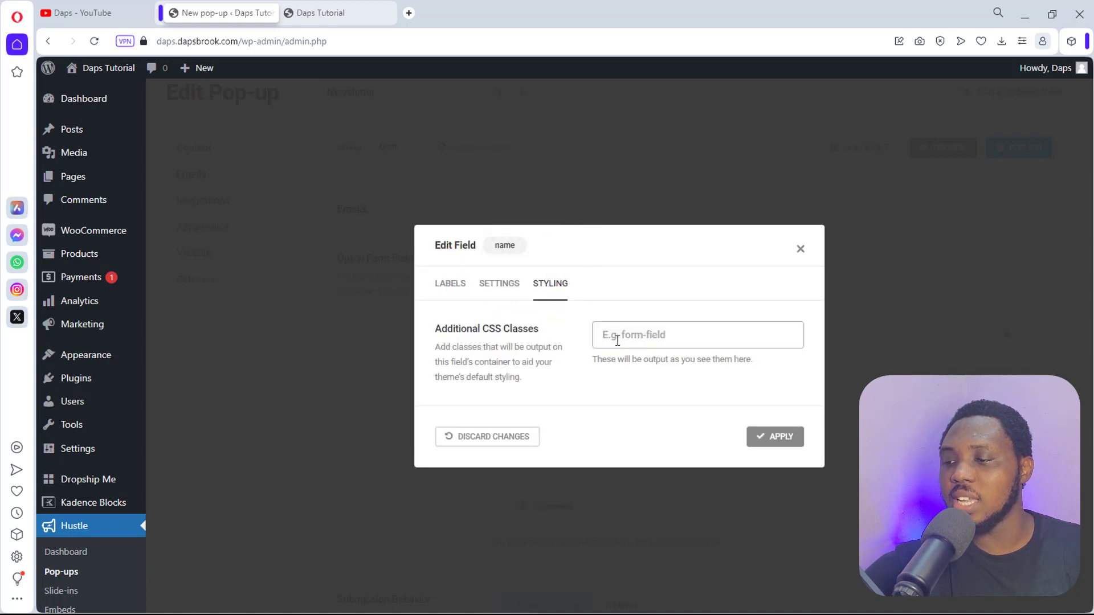
click(448, 284)
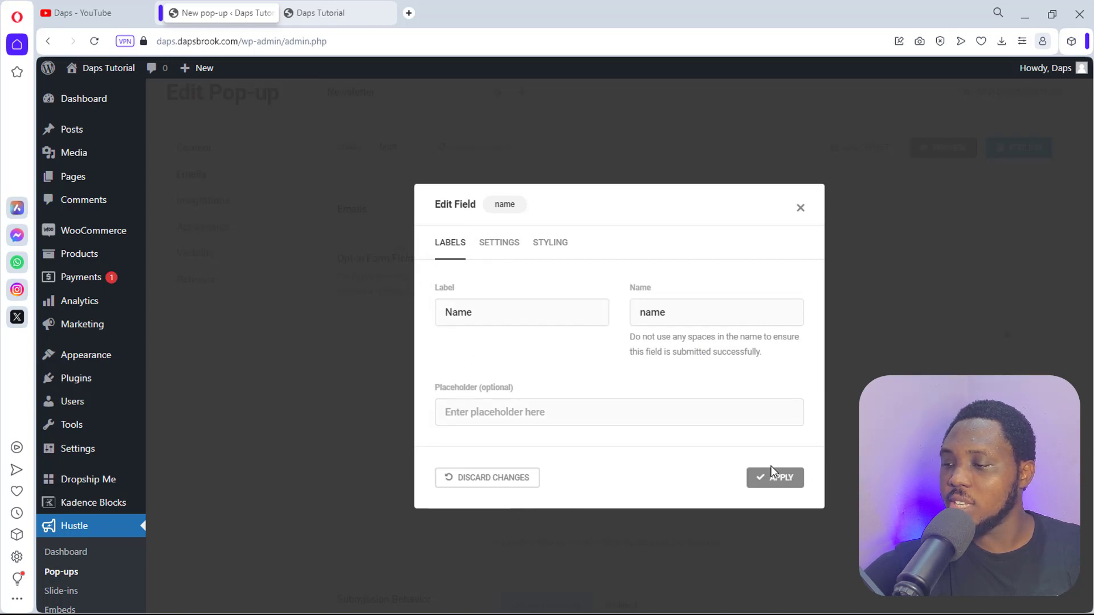
click(775, 481)
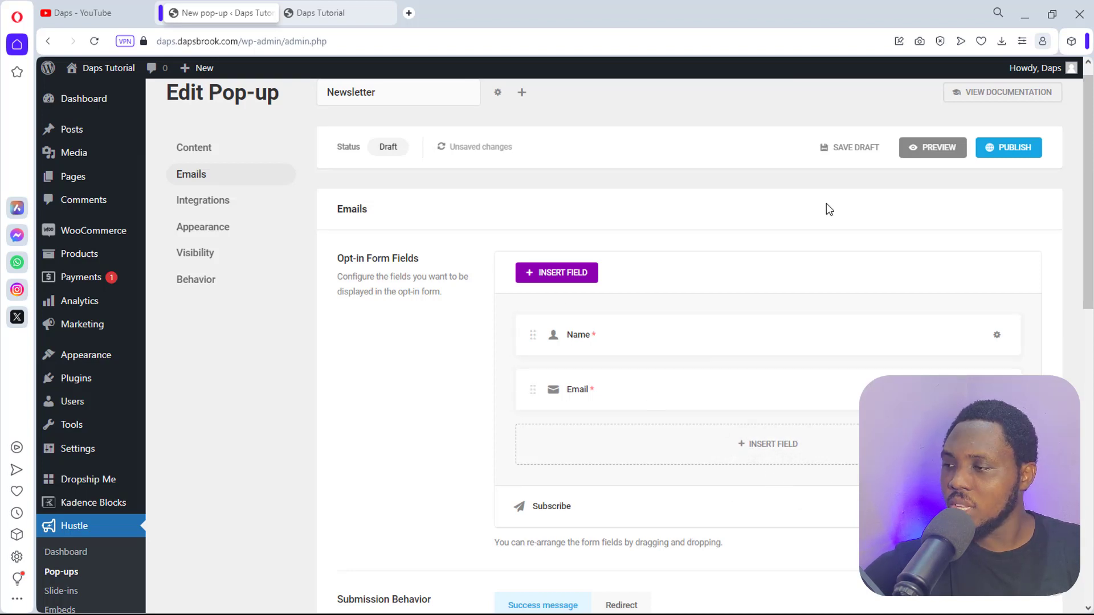
click(936, 152)
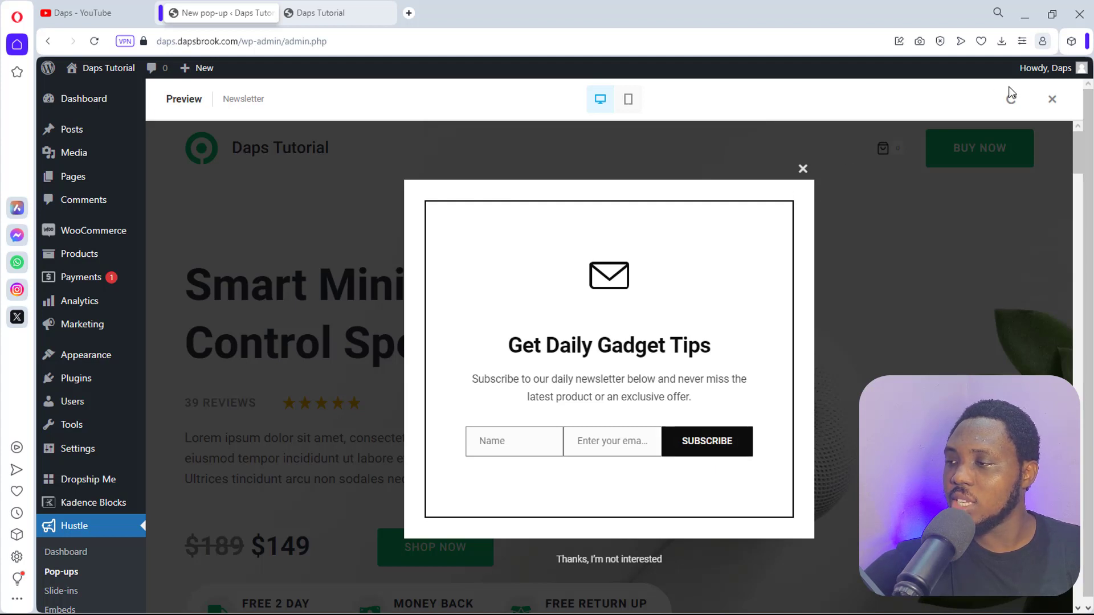
click(1052, 100)
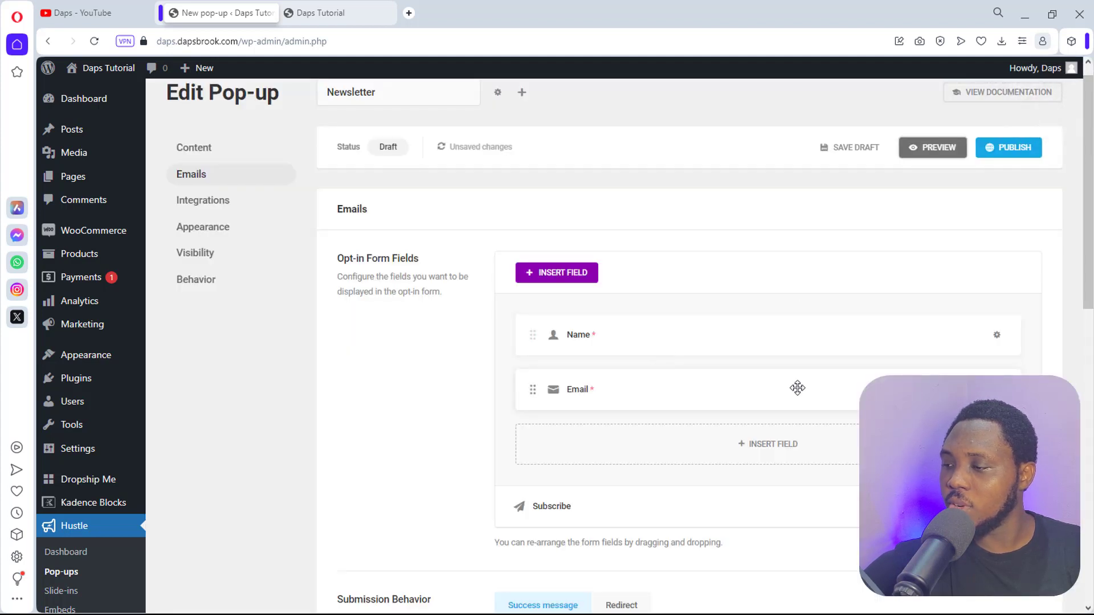
Clear the Email field's placeholder, check its styling and error message settings, and apply the change.
click(996, 389)
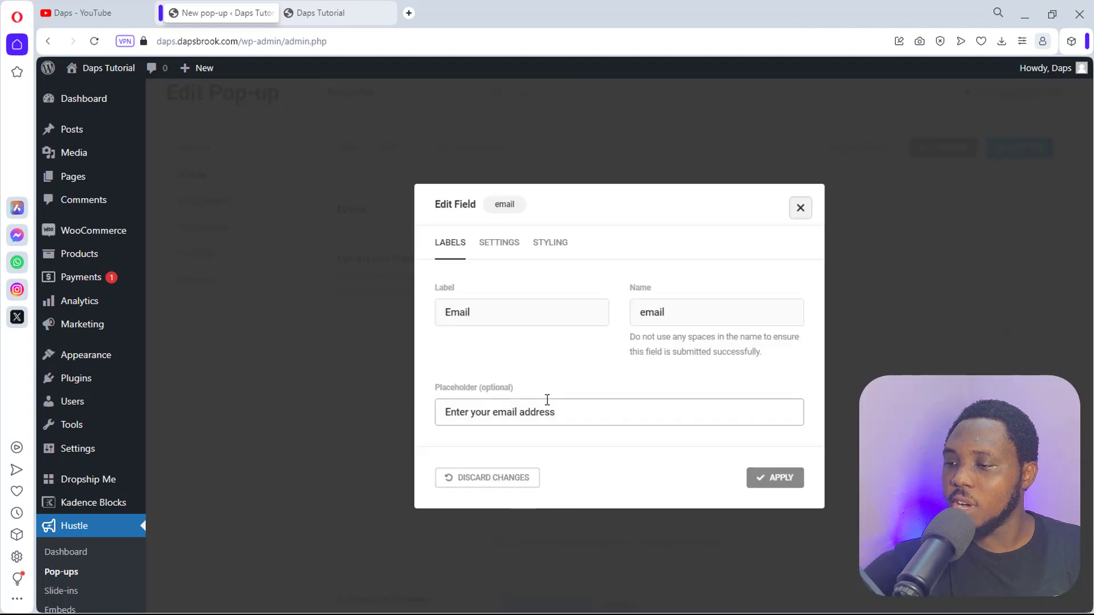
click(583, 411)
key(ctrl+a)
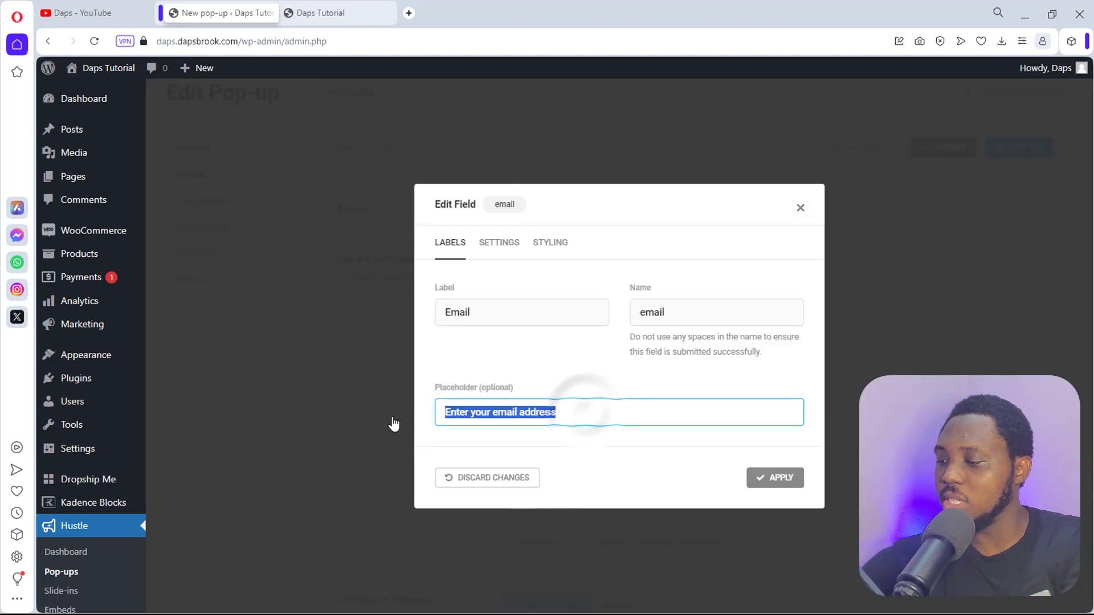
key(BackSpace)
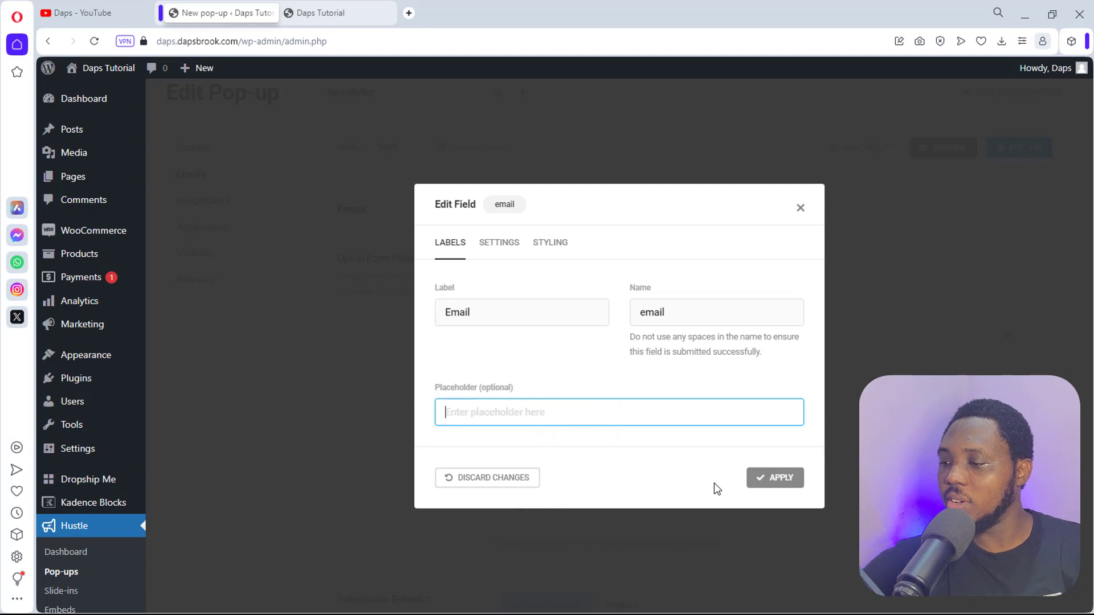
click(544, 250)
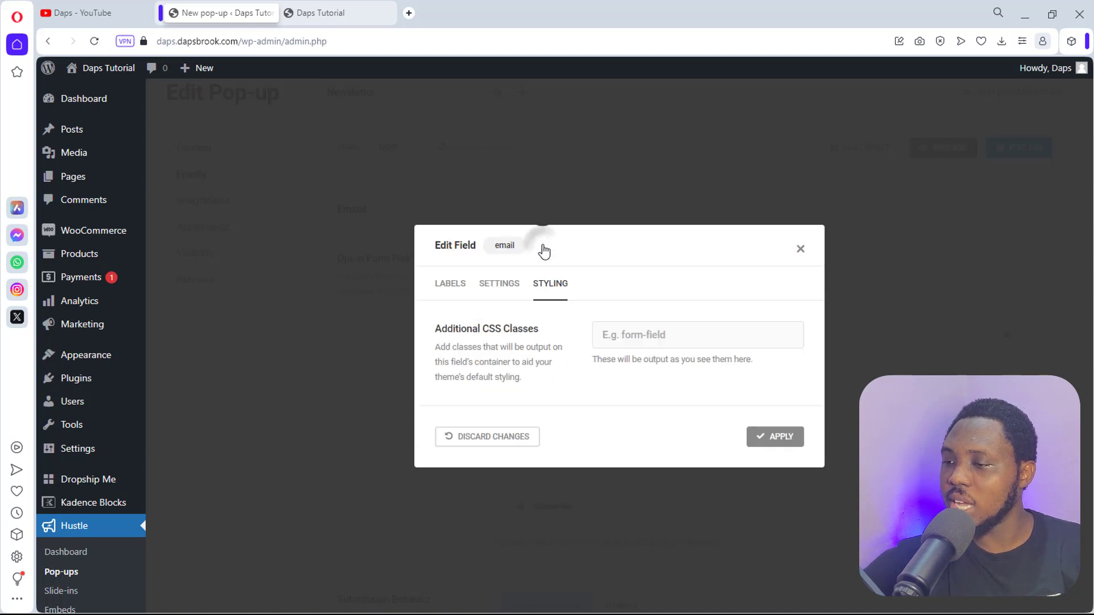
click(497, 283)
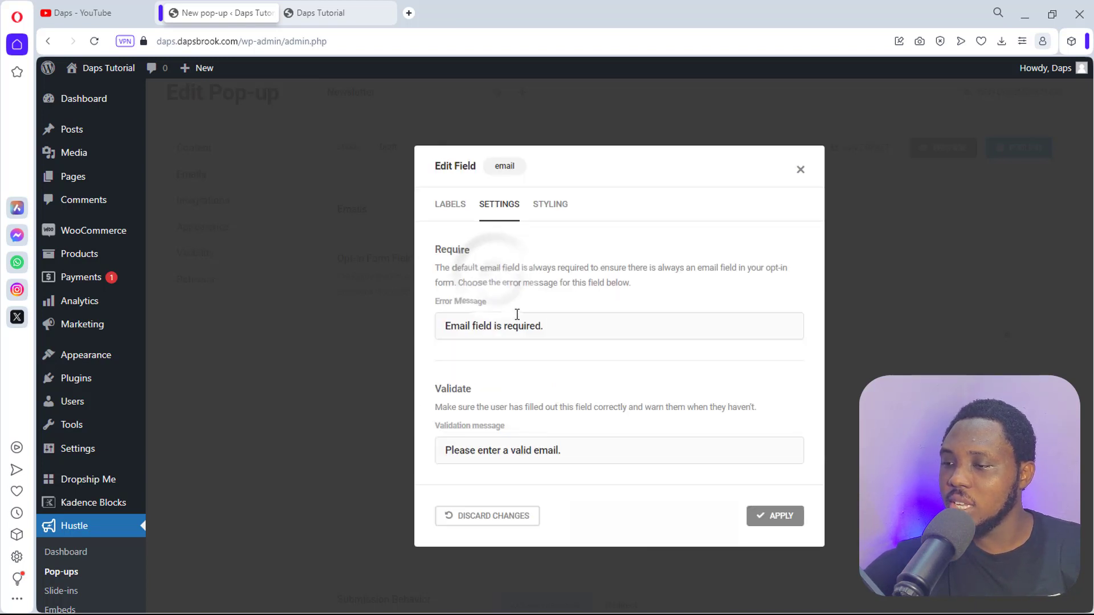
click(484, 325)
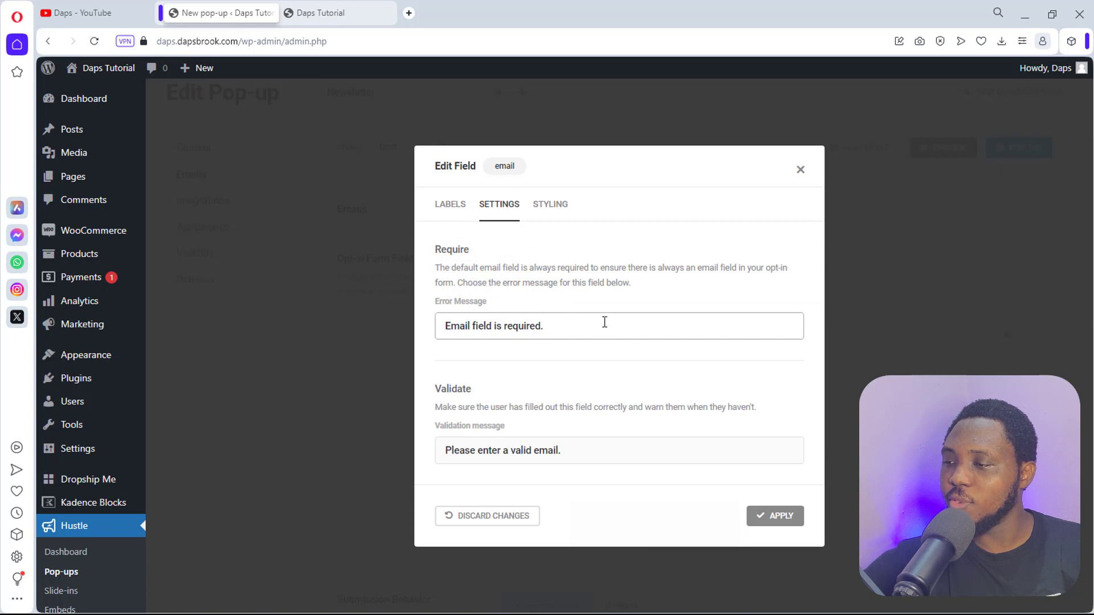
click(778, 520)
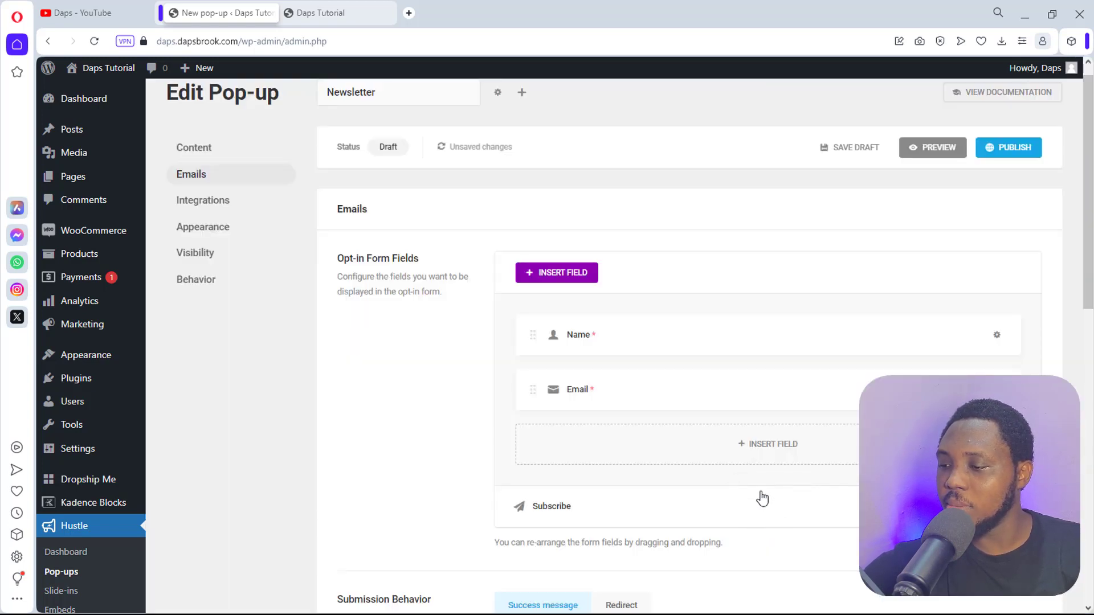
Set the opt-in form's submit button text to "GET TIPS" and apply the change.
click(586, 505)
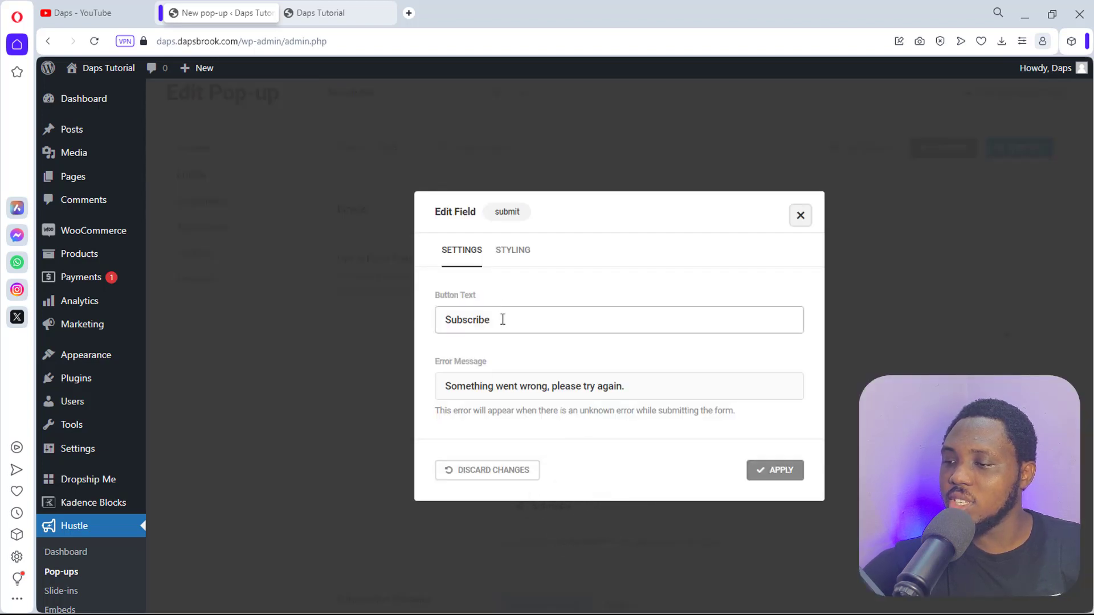
drag(500, 317, 420, 323)
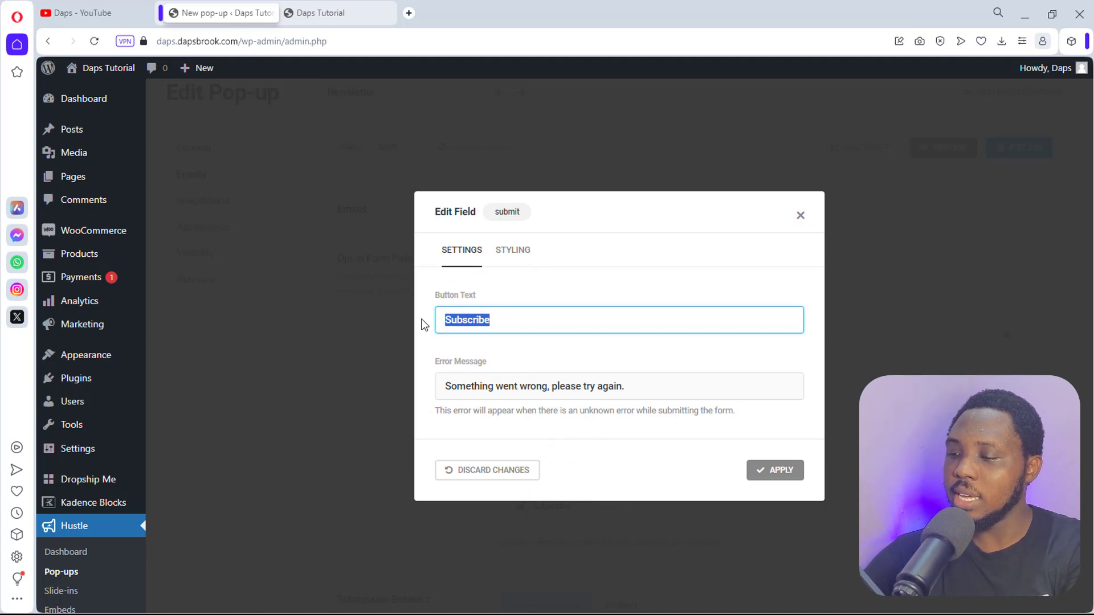
text(GET TIPS)
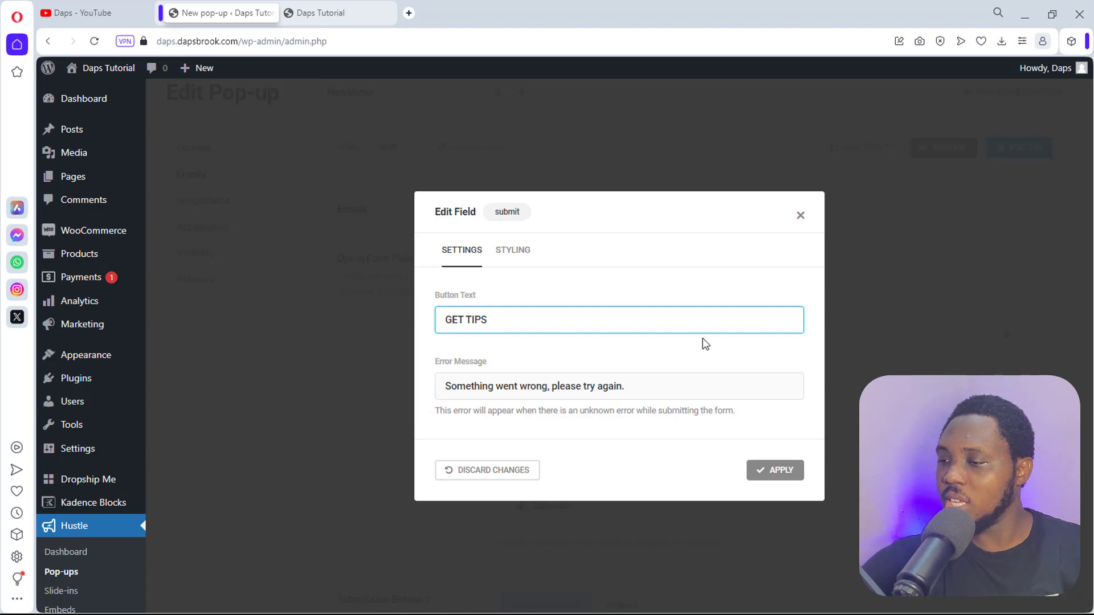
click(788, 476)
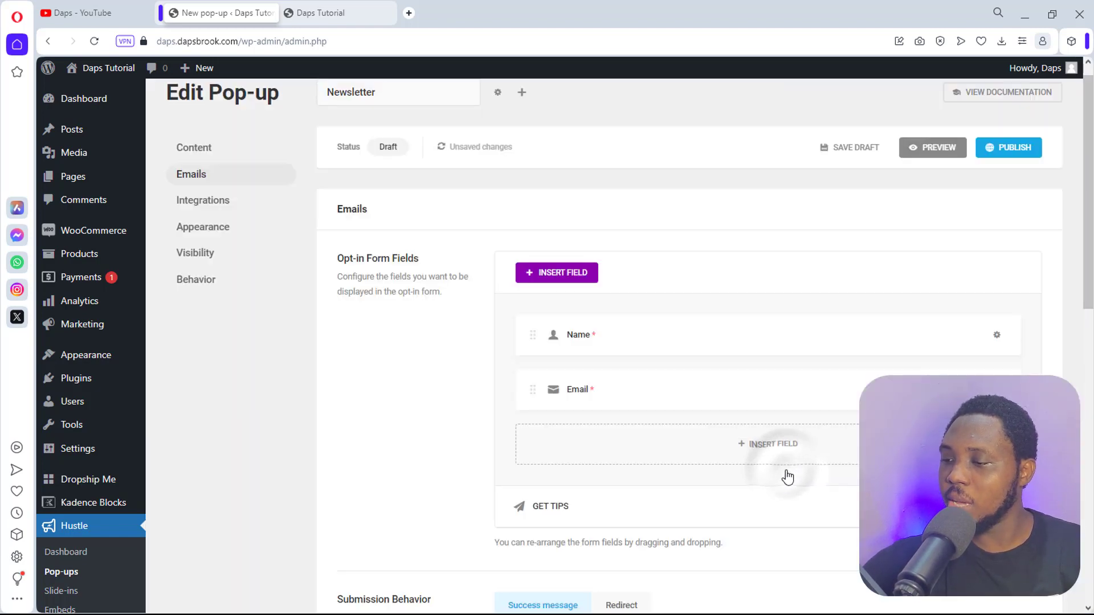
Replace the word "weekly" with "daily" in the form's success message.
scroll(787, 477, down, 5)
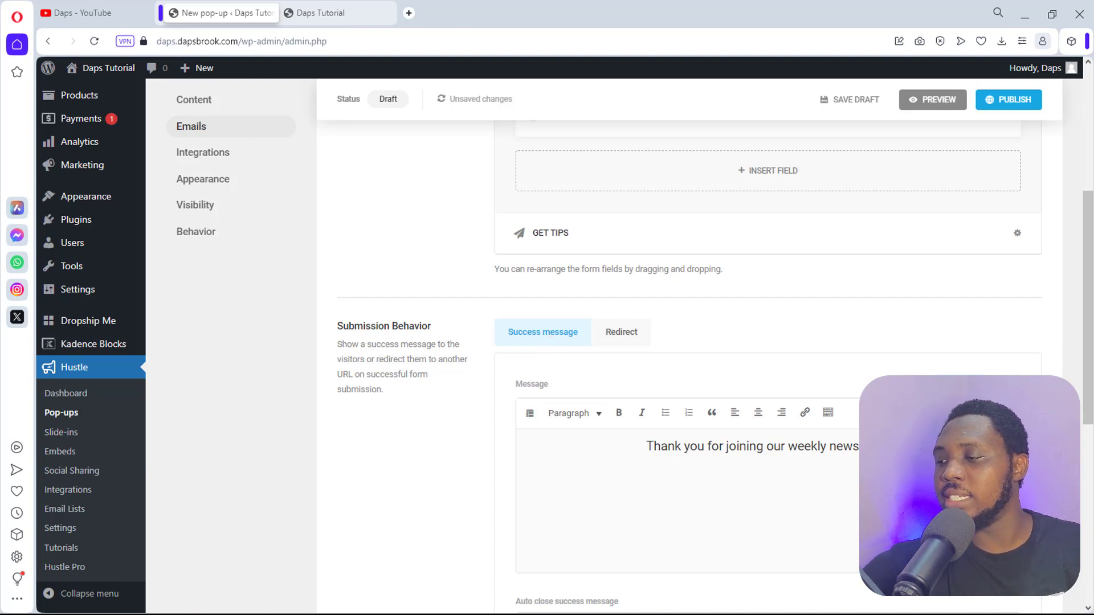
drag(830, 447, 794, 444)
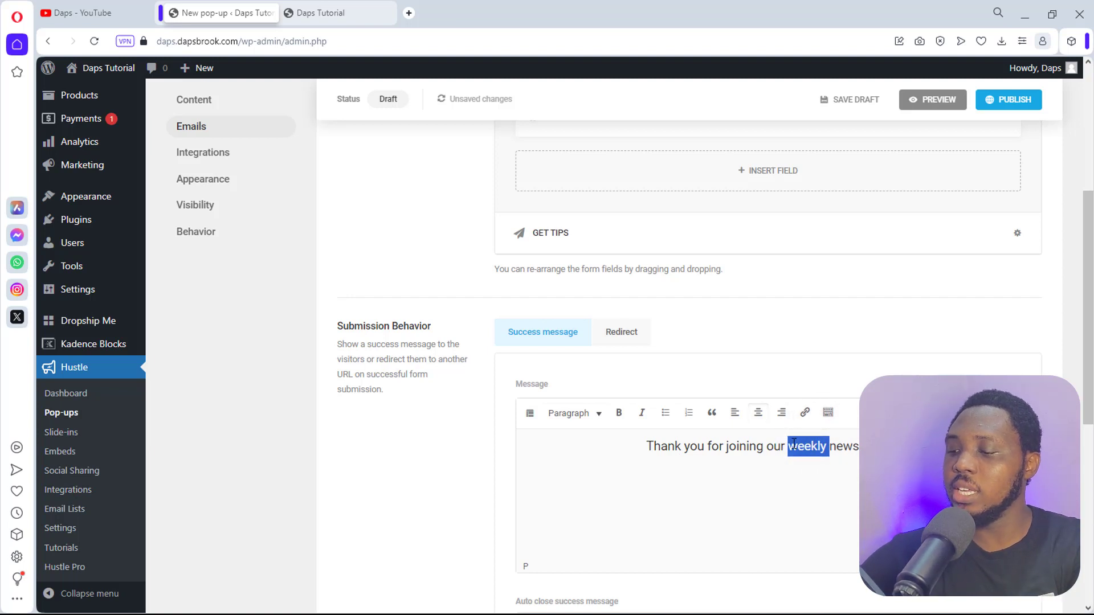
text(daily)
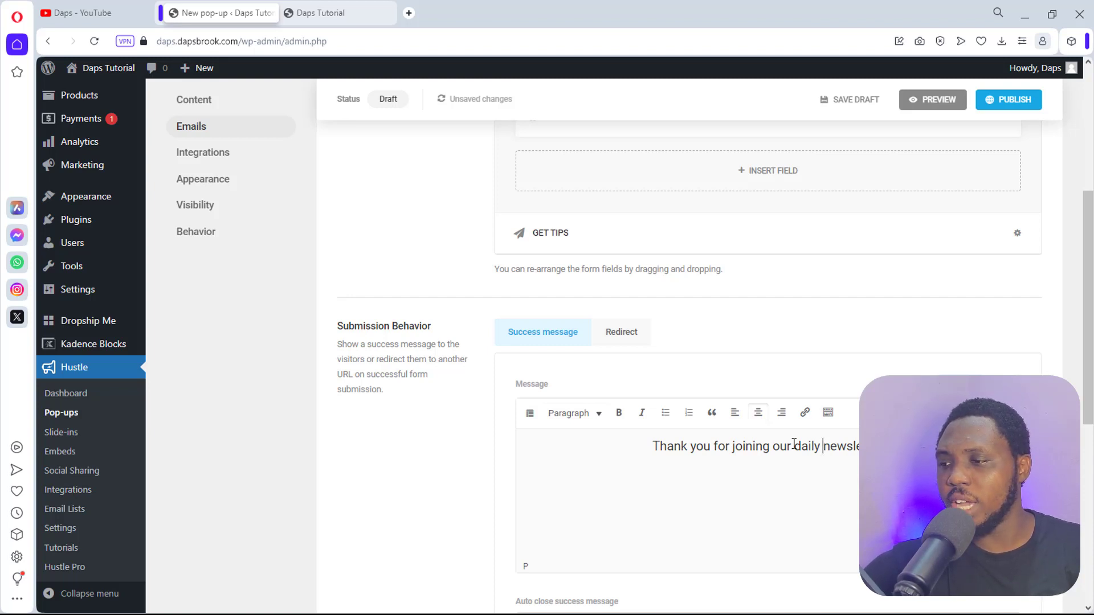
Switch the submission behavior to Redirect and review its redirection options and the automated email setting.
click(623, 337)
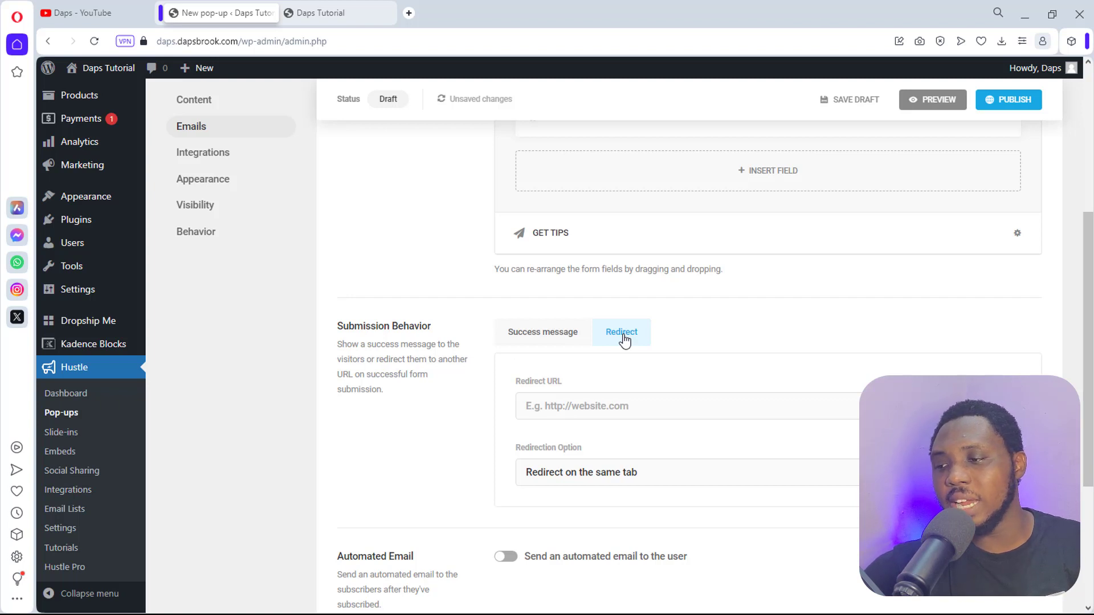
scroll(624, 340, down, 1)
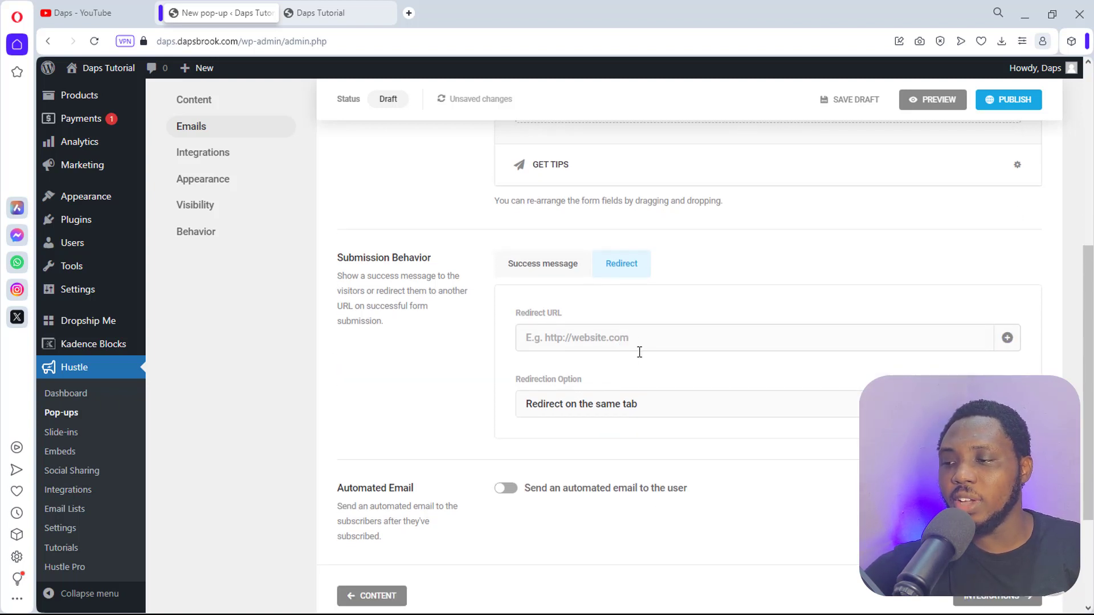
click(639, 416)
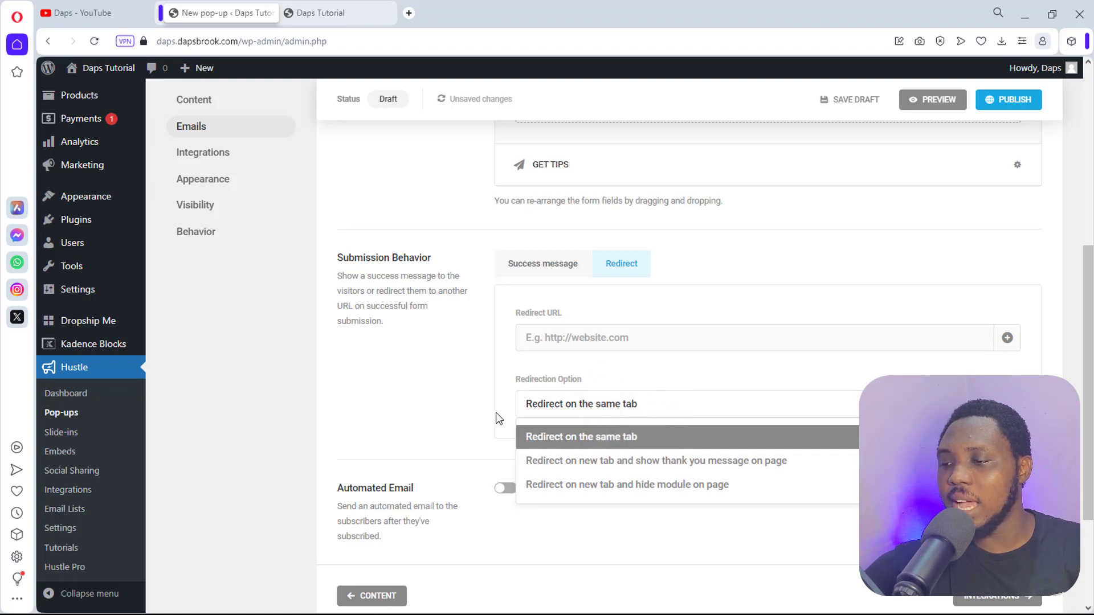
click(461, 413)
scroll(468, 418, up, 1)
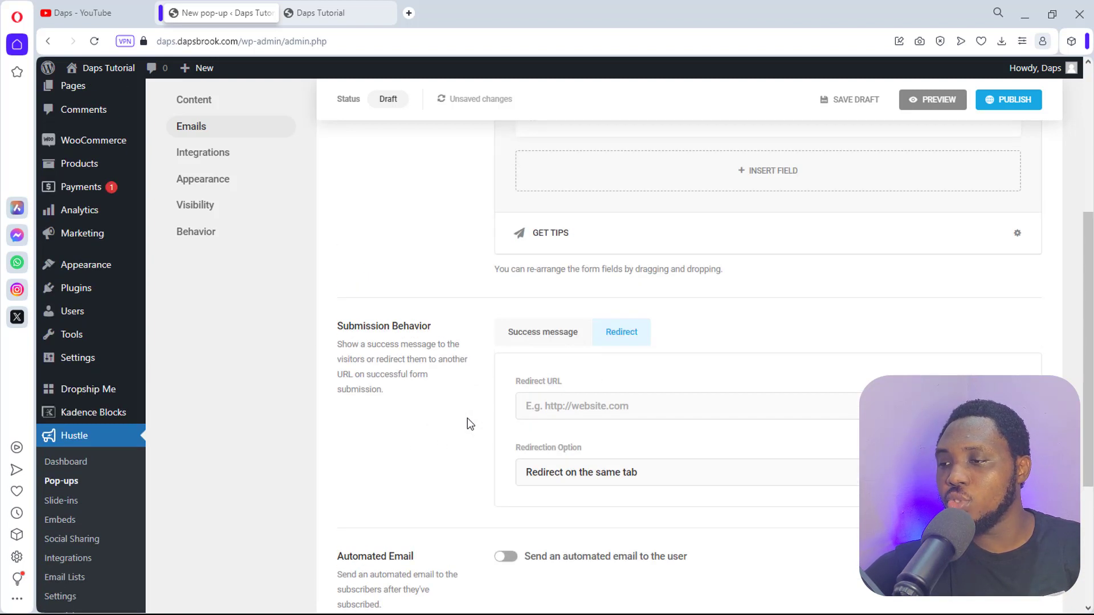
scroll(468, 424, up, 3)
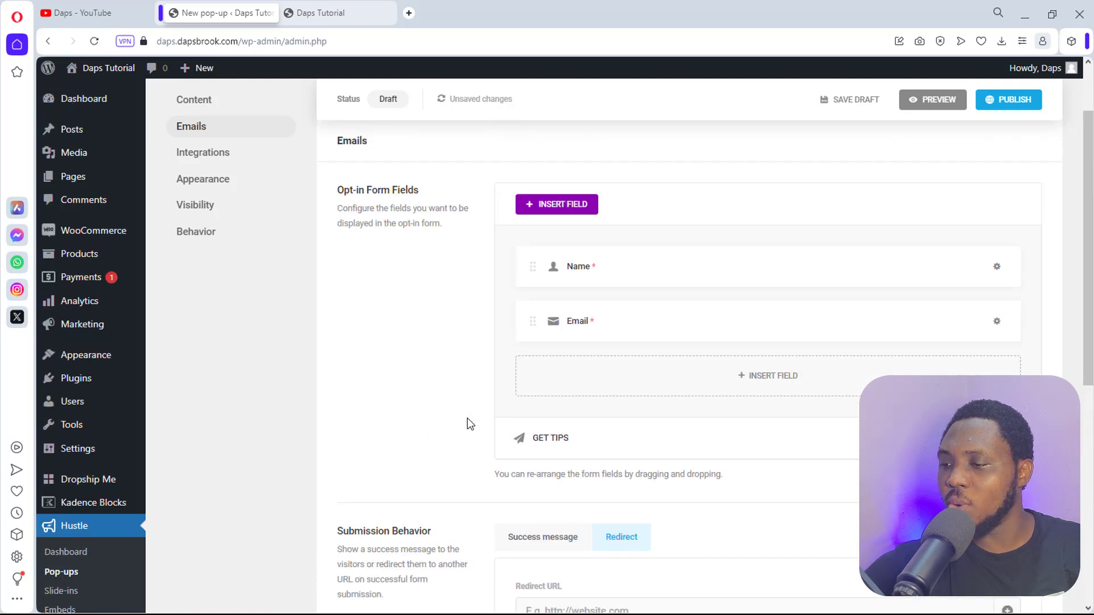
scroll(468, 418, down, 6)
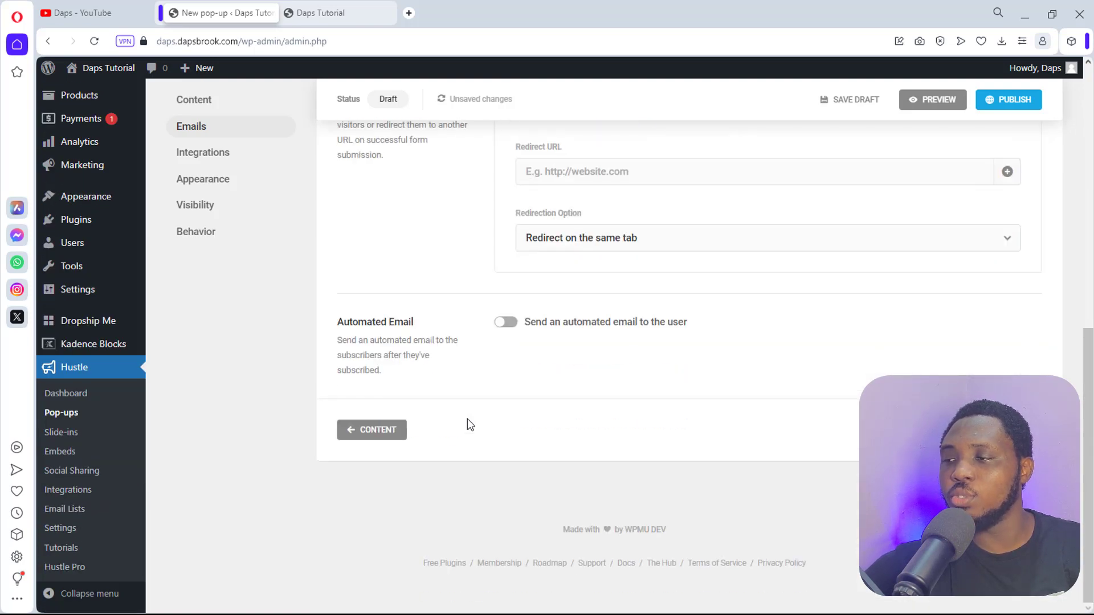
Look over the field types that can be inserted into the opt-in form without adding any.
scroll(467, 420, up, 2)
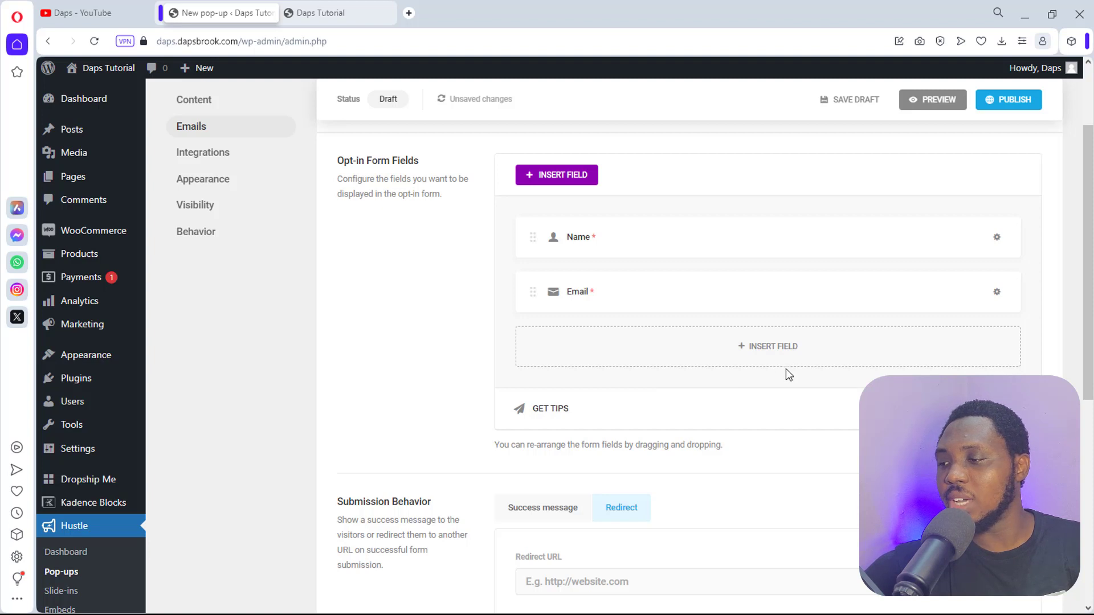
click(782, 350)
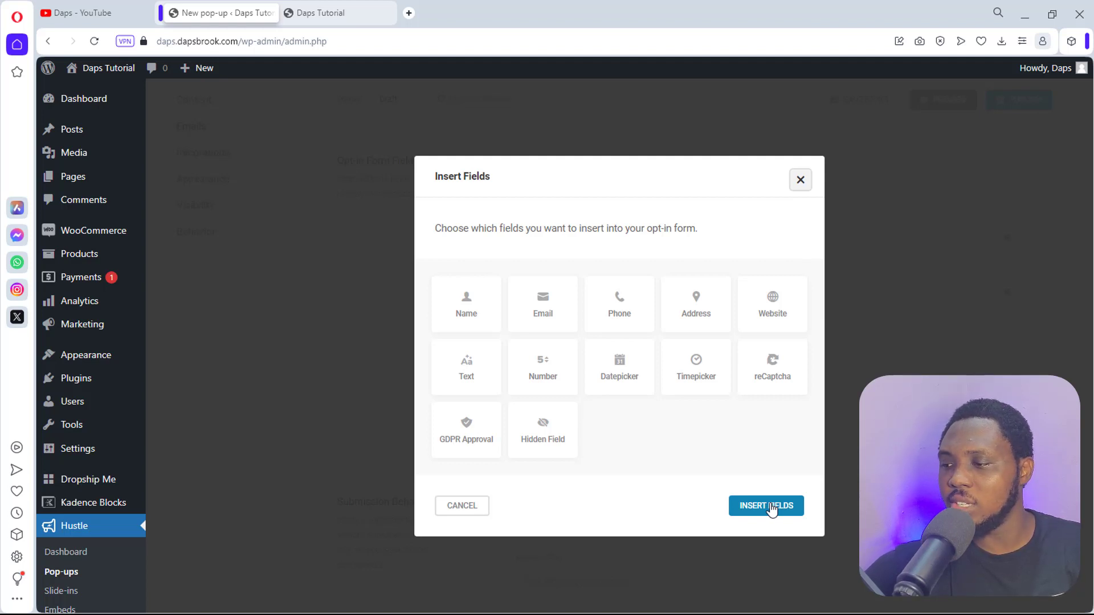
click(800, 182)
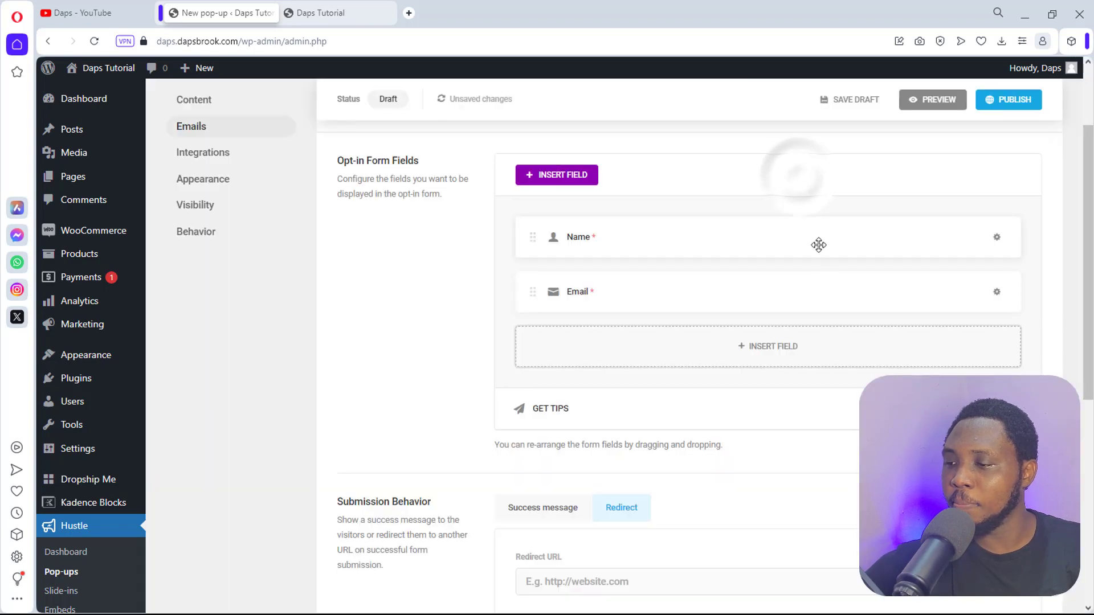
Proceed to the pop-up's Integrations settings and review the active apps and the integrations behavior options.
scroll(872, 342, down, 6)
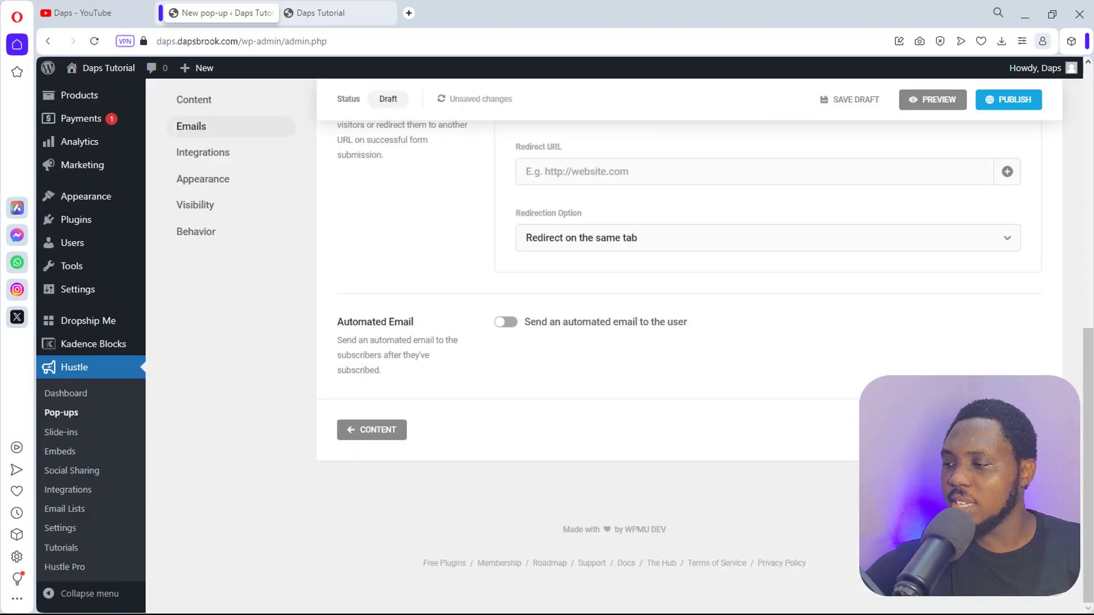
click(998, 430)
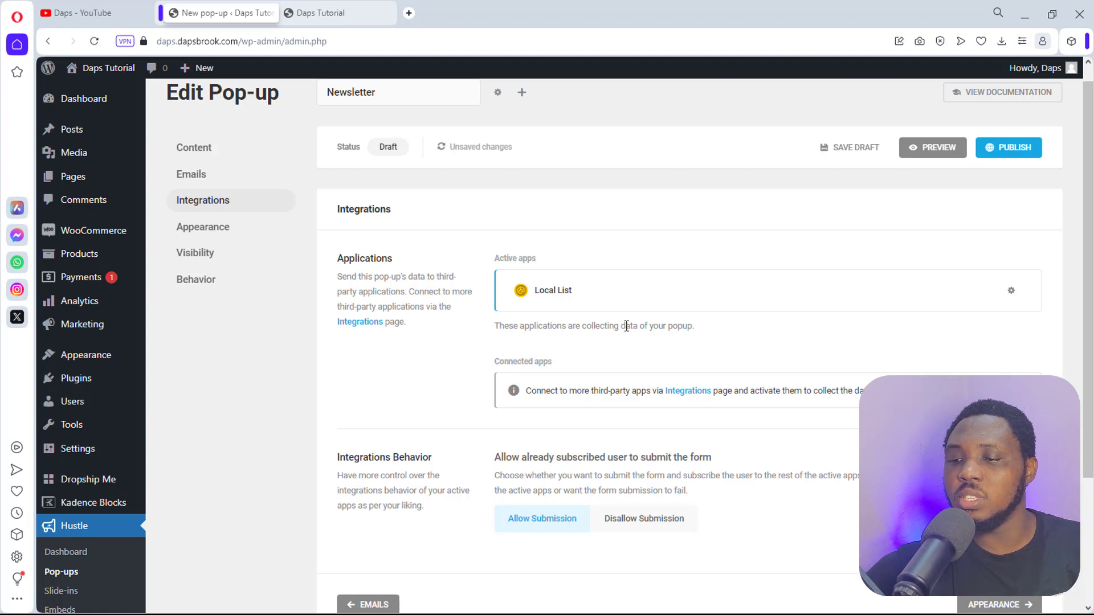
scroll(580, 477, down, 3)
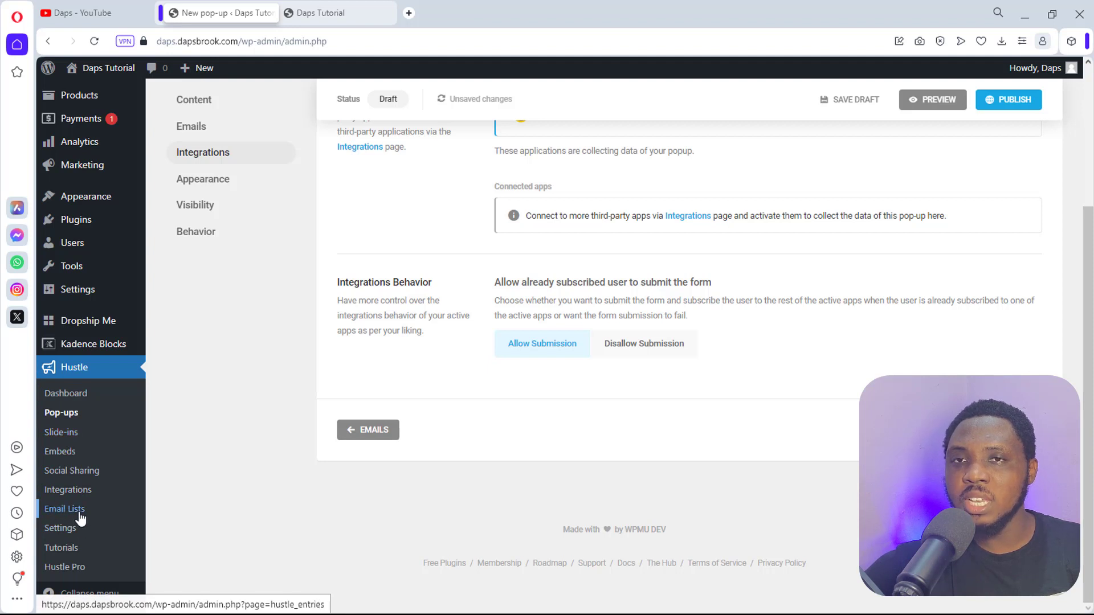
Open Hustle's Email Lists page in a new browser tab, view it, and return to the pop-up editor.
right_click(58, 513)
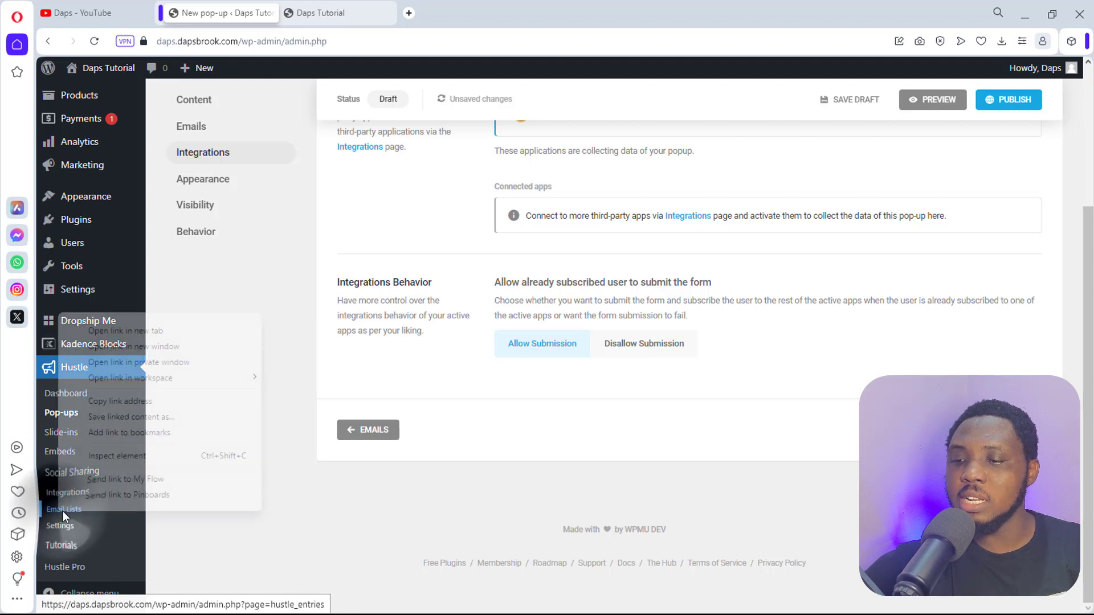
click(128, 333)
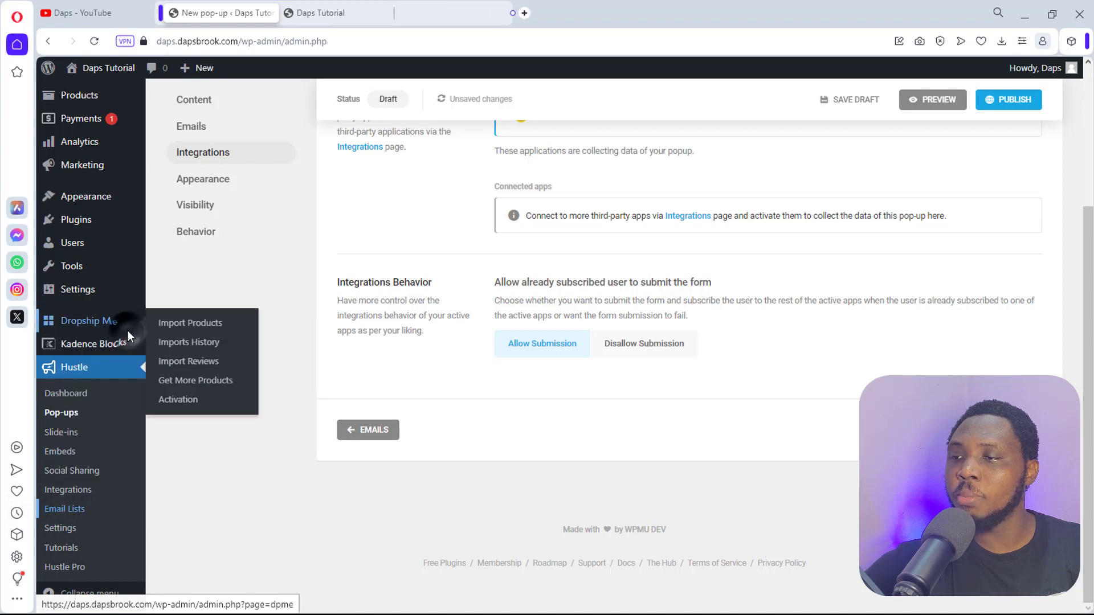
scroll(597, 428, up, 4)
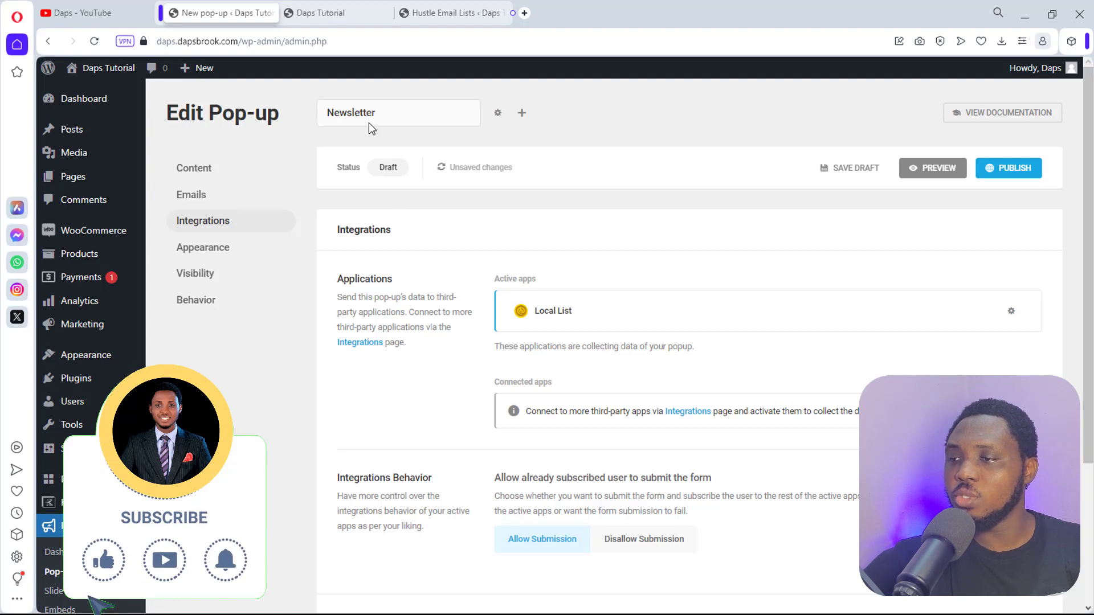
click(451, 12)
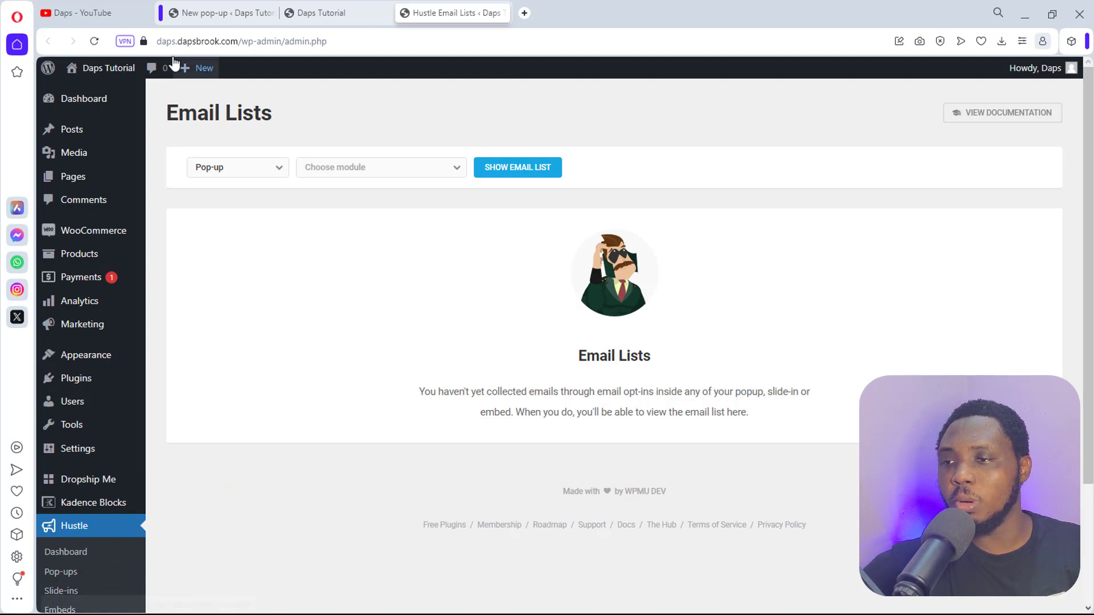
click(225, 13)
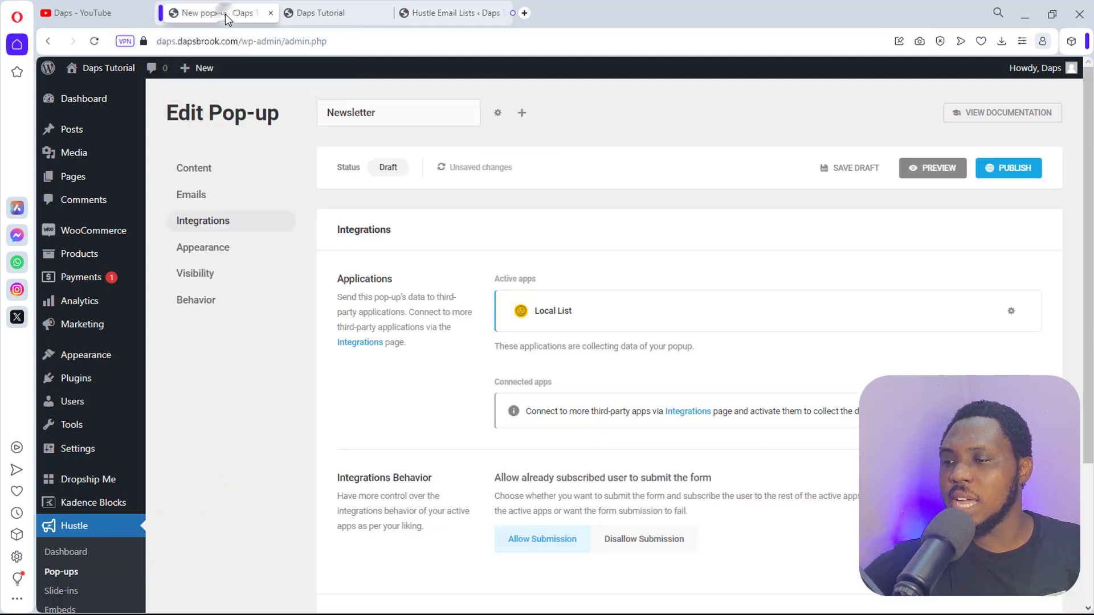
Open Hustle's Integrations page in a new browser tab and look through the available third-party apps.
scroll(634, 367, down, 1)
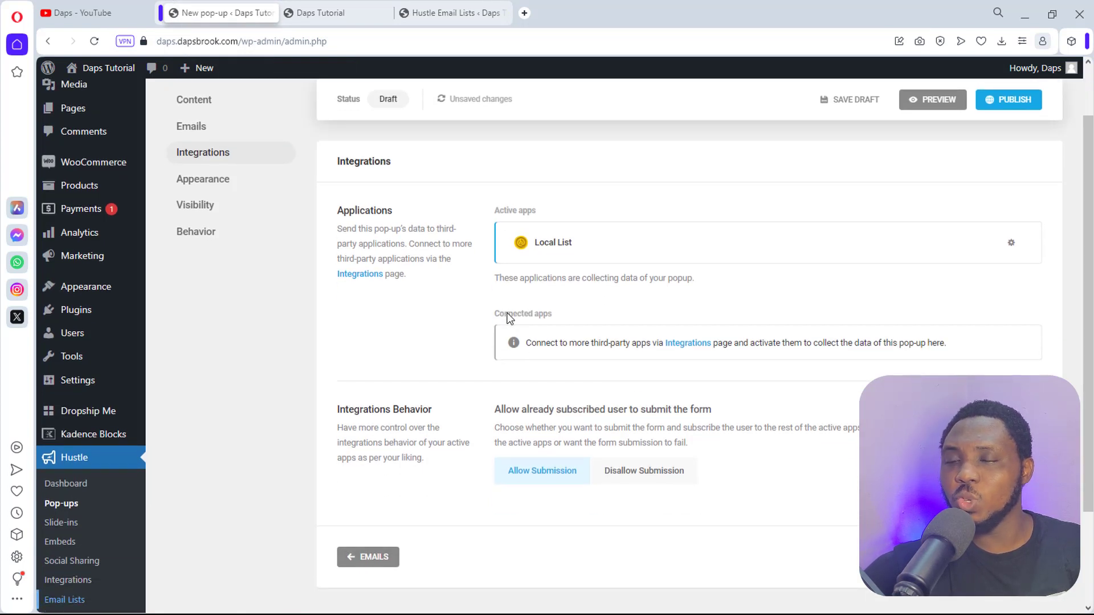
right_click(678, 343)
click(716, 360)
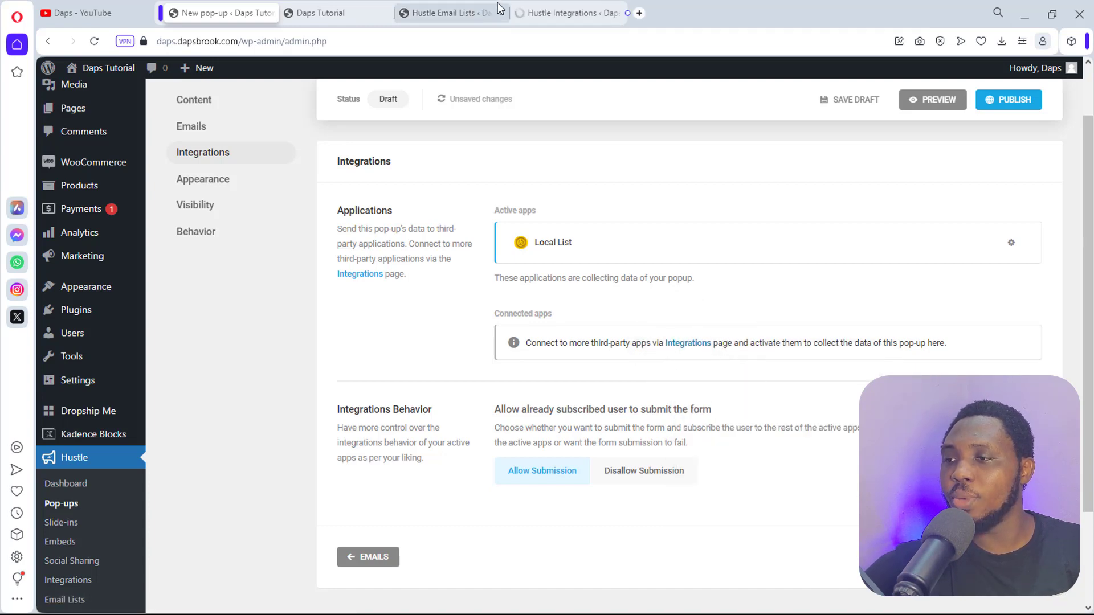
click(557, 7)
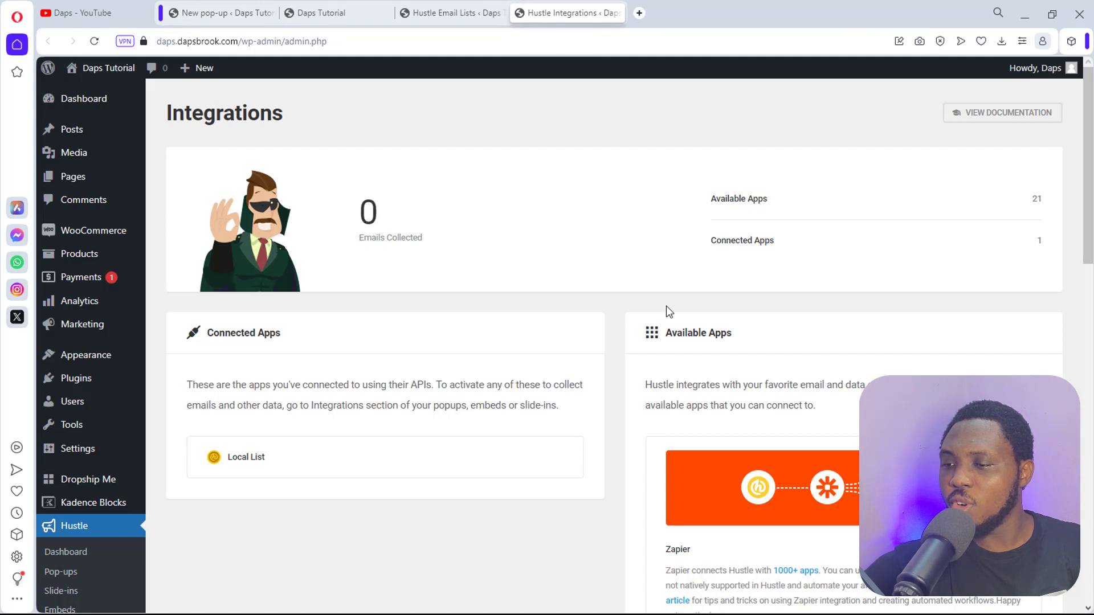
scroll(666, 306, down, 5)
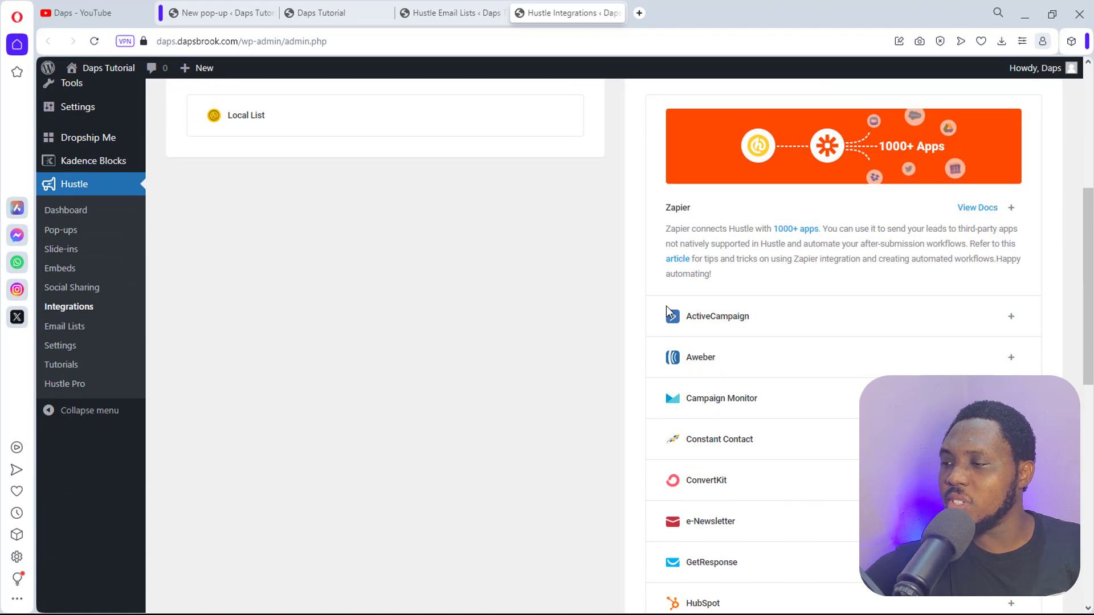
scroll(665, 306, up, 2)
scroll(689, 326, down, 3)
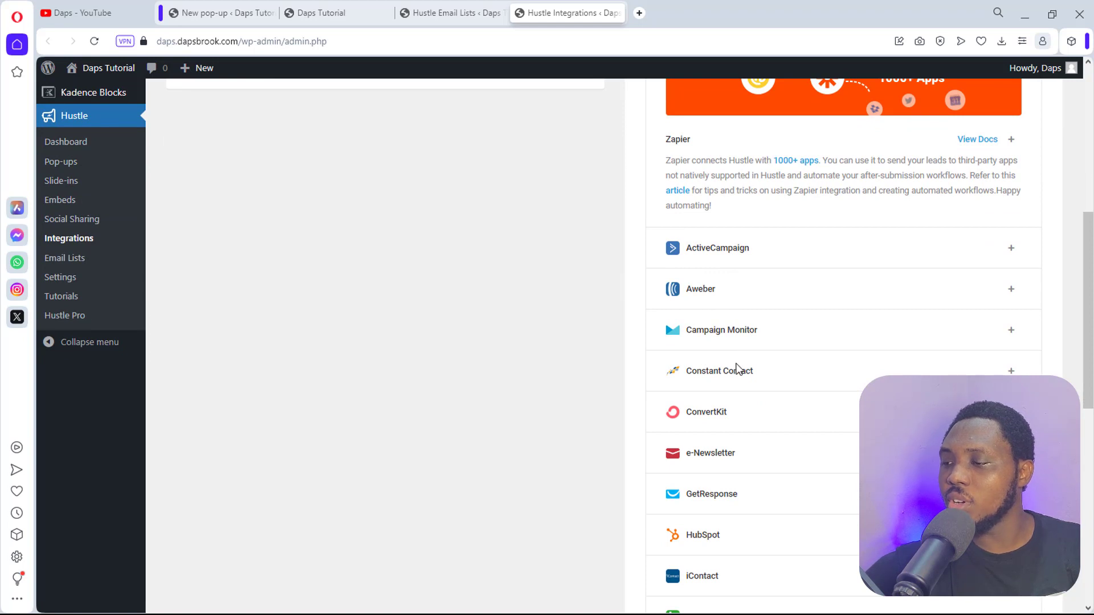
scroll(764, 374, down, 8)
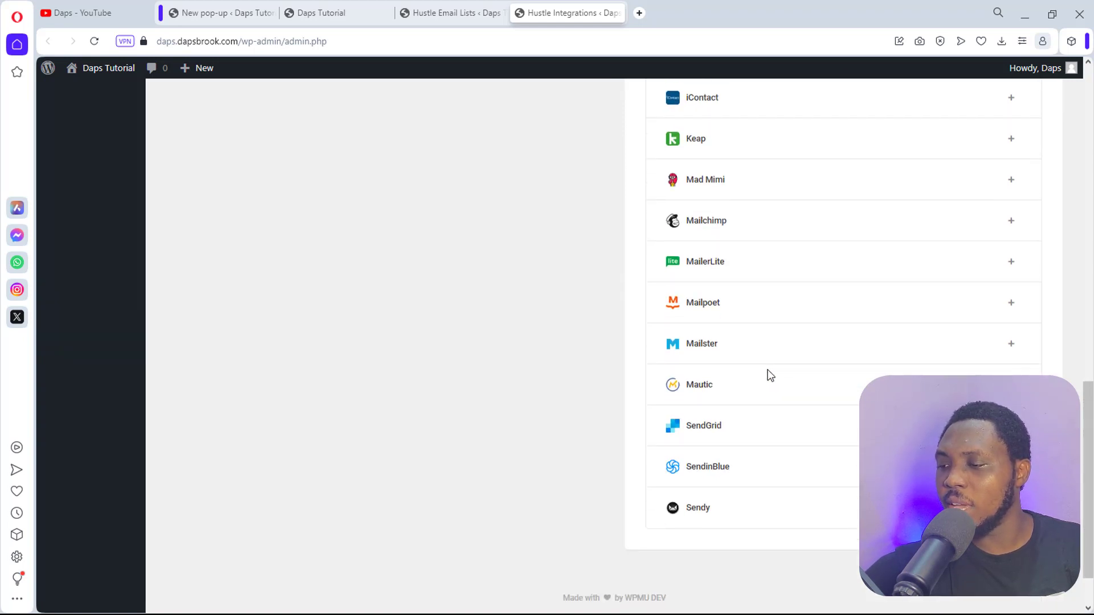
scroll(718, 348, up, 1)
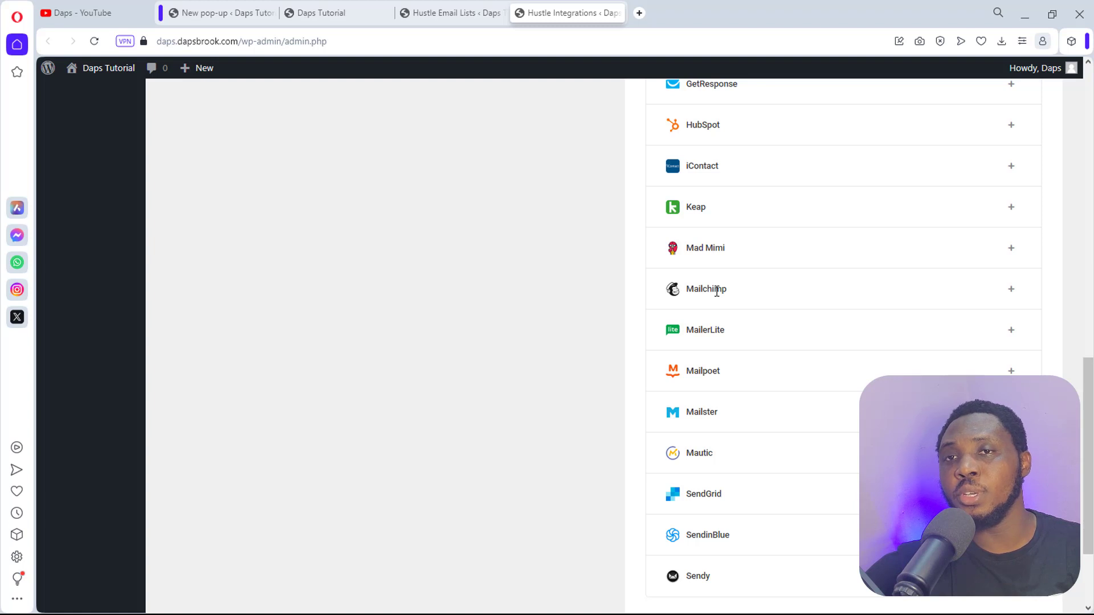
Open the Mailchimp integration's configuration, and visit mailchimp.com in a new browser tab to view its sign-up plans.
click(1011, 292)
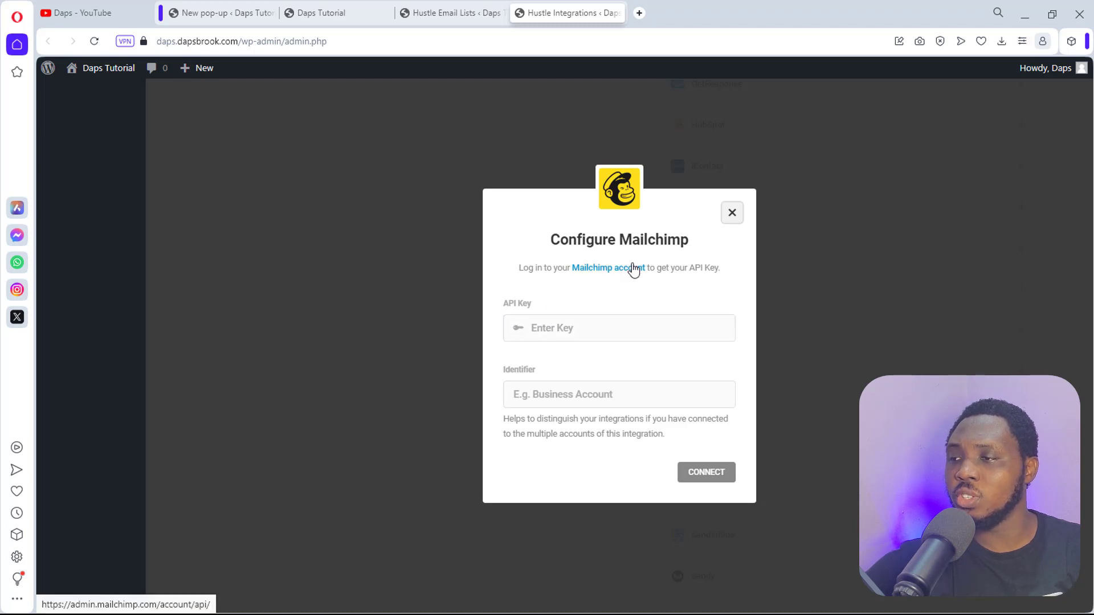
click(639, 13)
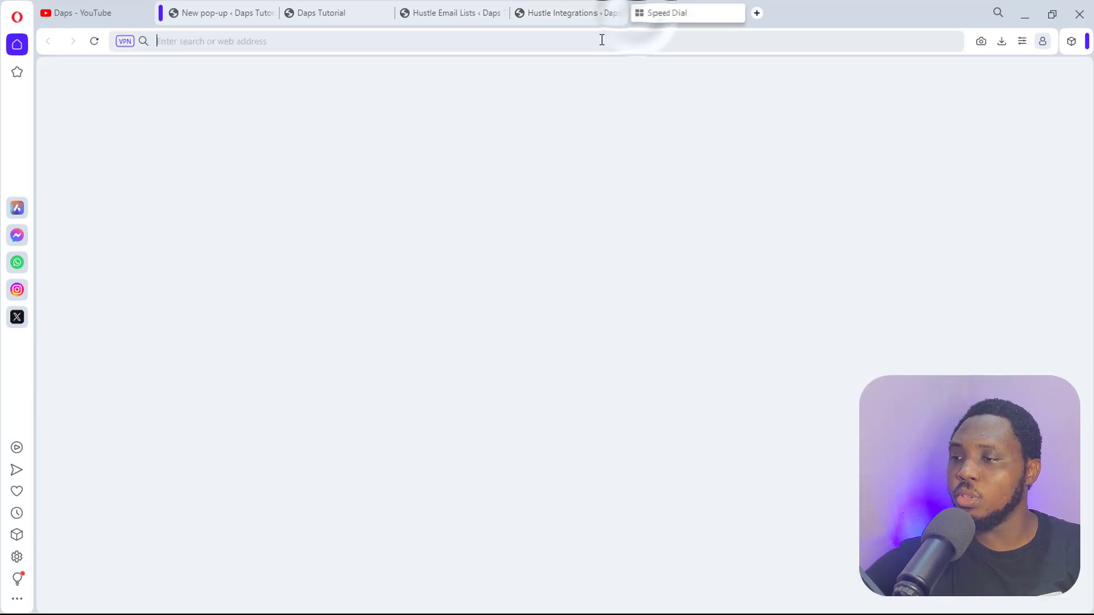
click(602, 40)
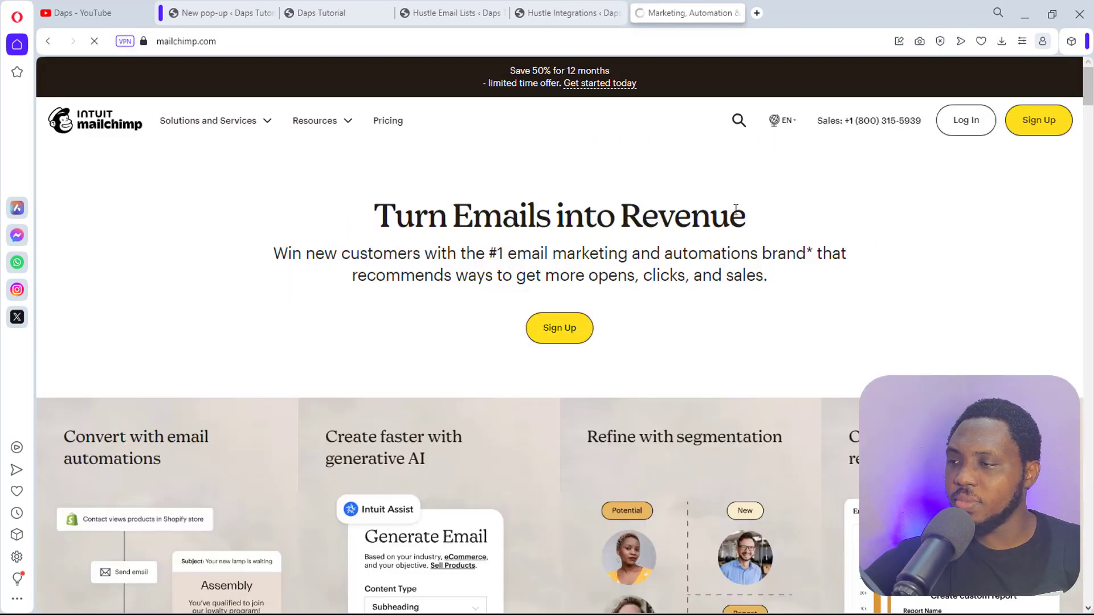
click(1037, 126)
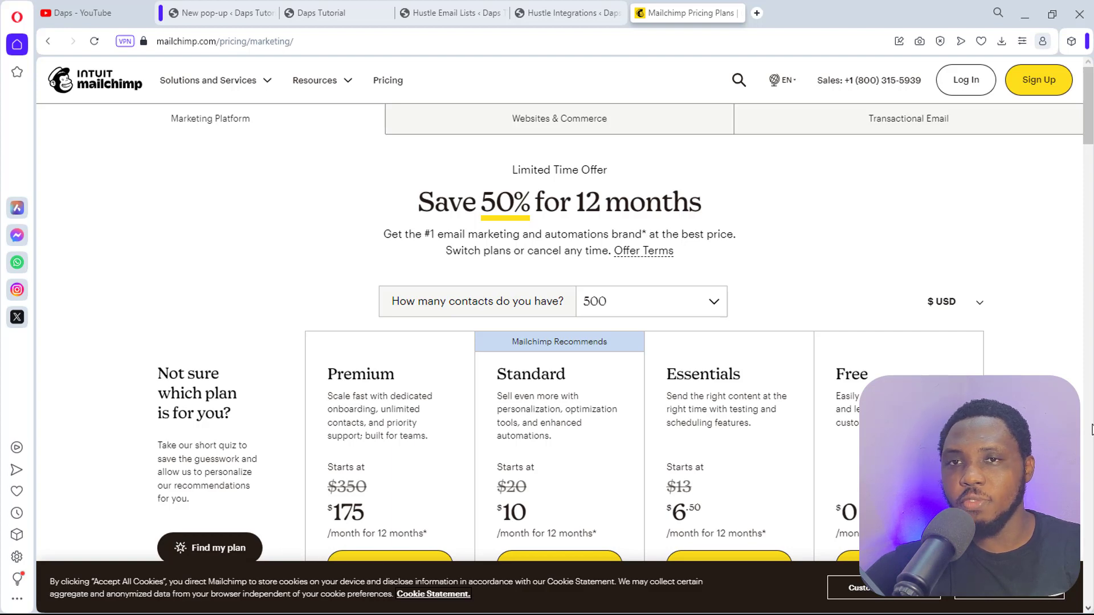
Close the Mailchimp site and the Mailchimp configuration, and review the connected and available apps on Hustle's Integrations page.
key(ctrl+w)
click(730, 215)
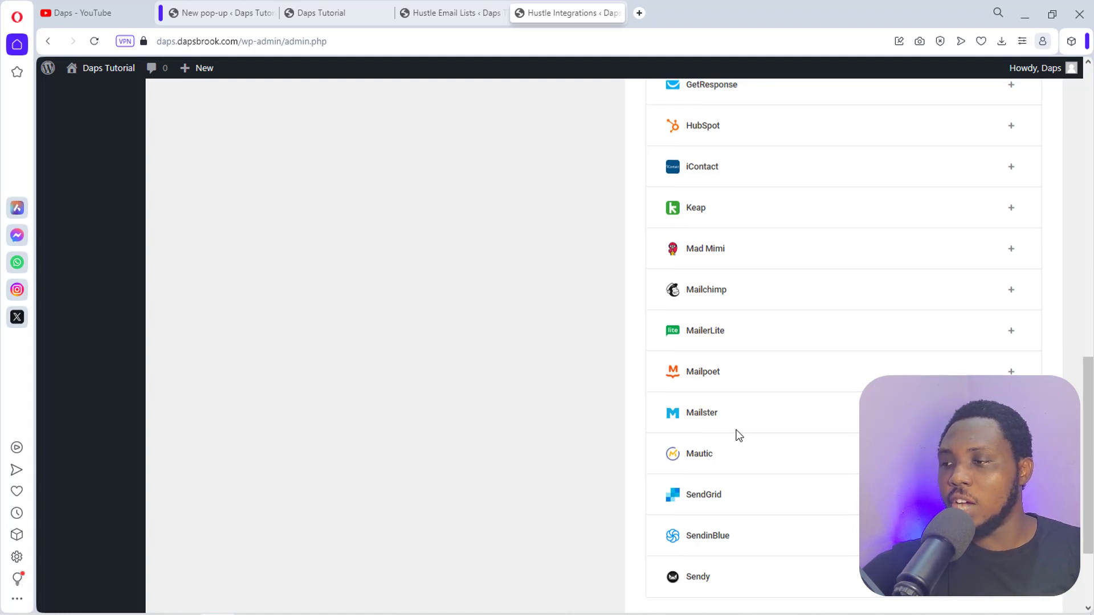
scroll(739, 436, up, 6)
scroll(739, 436, up, 5)
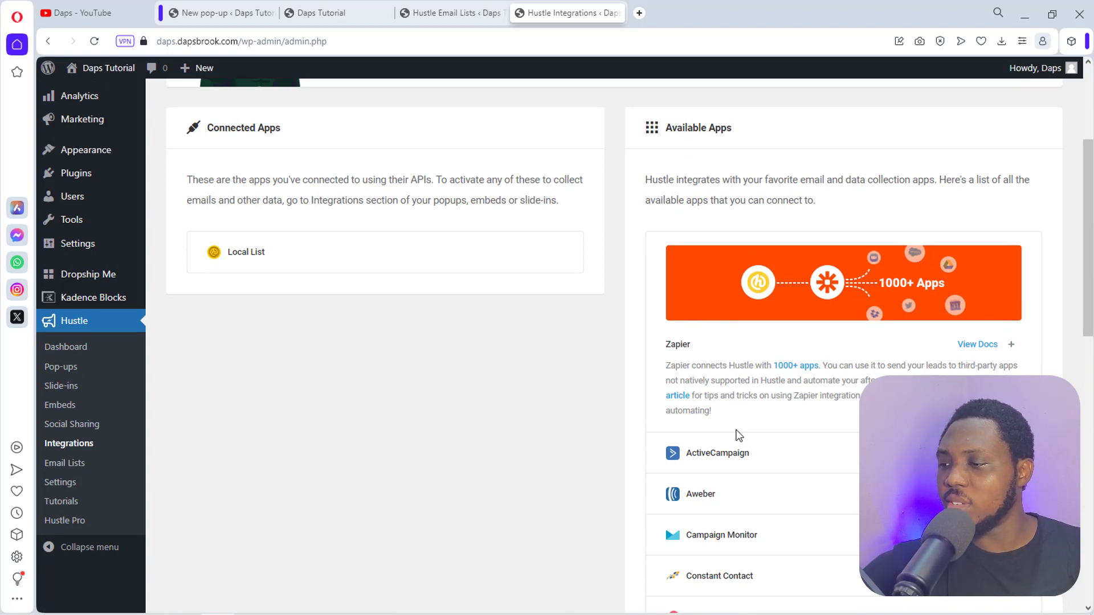
scroll(739, 436, up, 1)
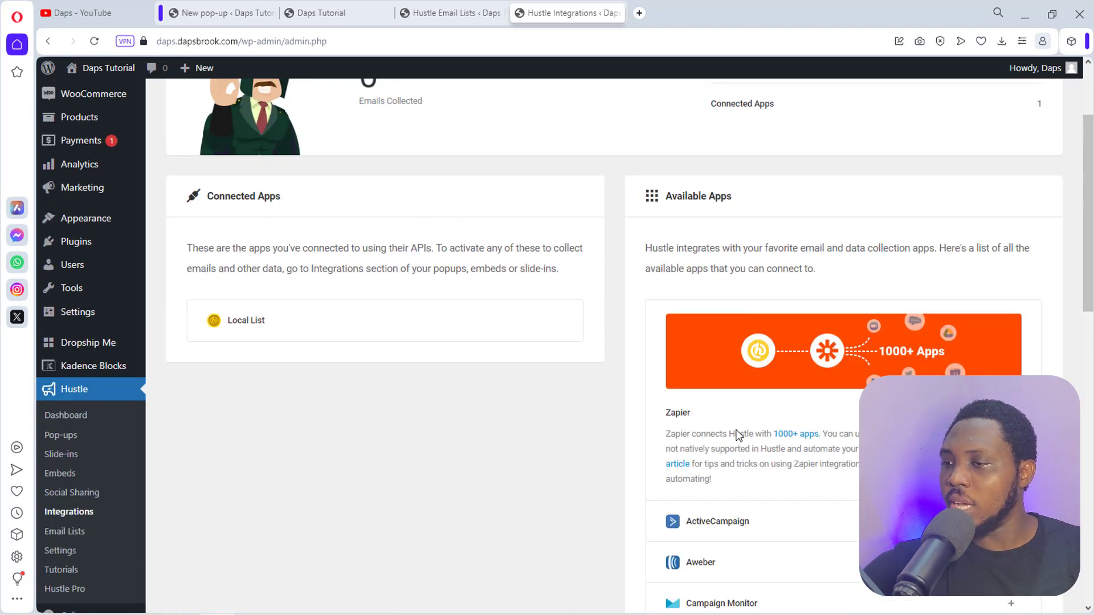
scroll(739, 436, up, 2)
scroll(739, 436, down, 12)
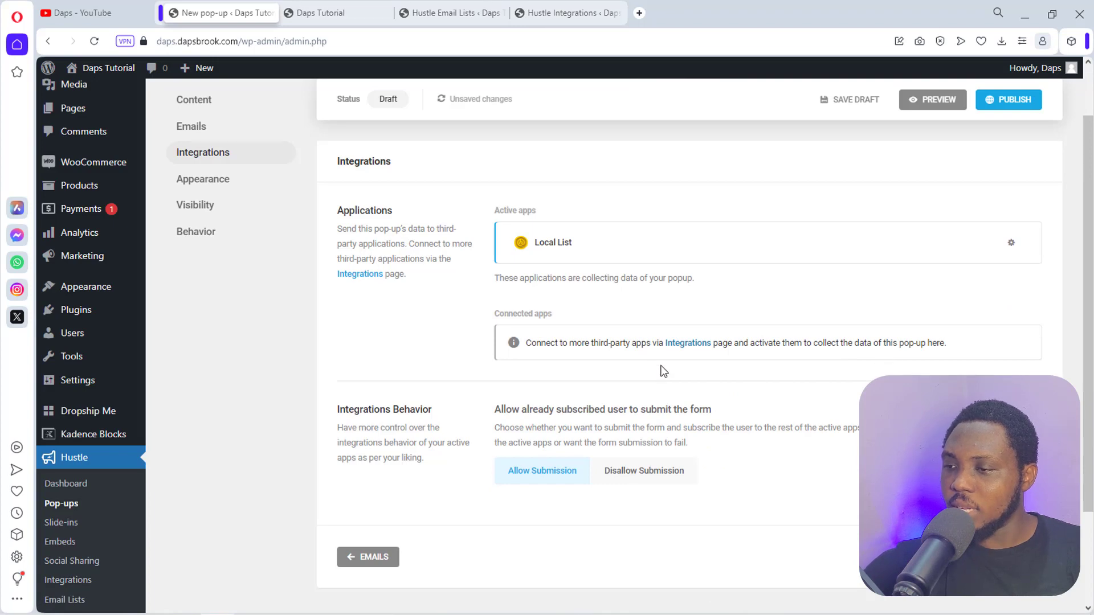
Return to the Newsletter pop-up editor, proceed to its Appearance settings and look over the layout, element and typography options.
scroll(641, 362, up, 1)
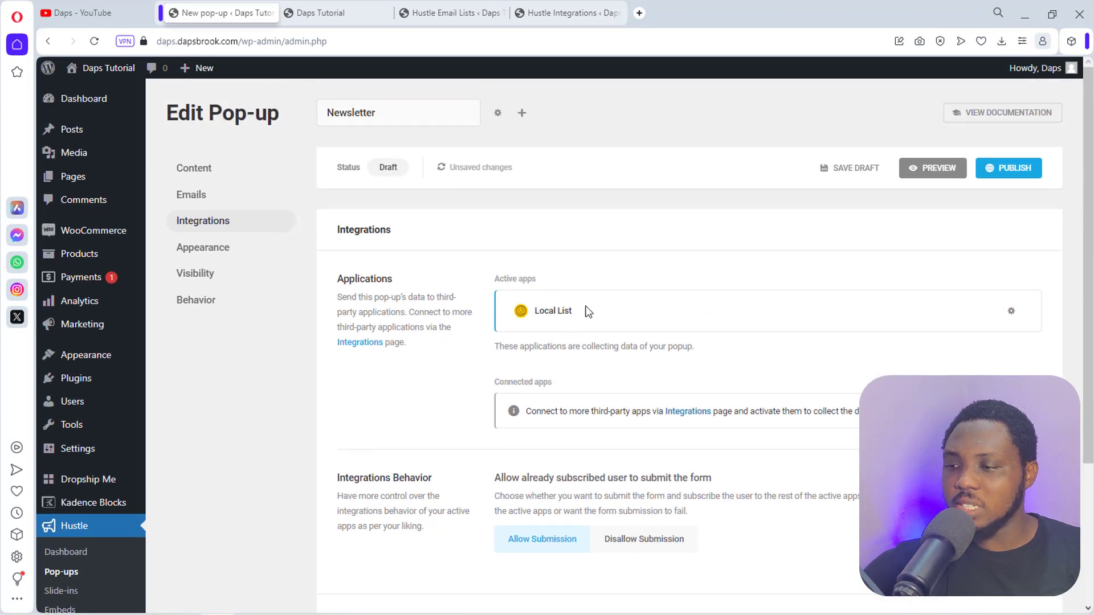
scroll(601, 320, down, 3)
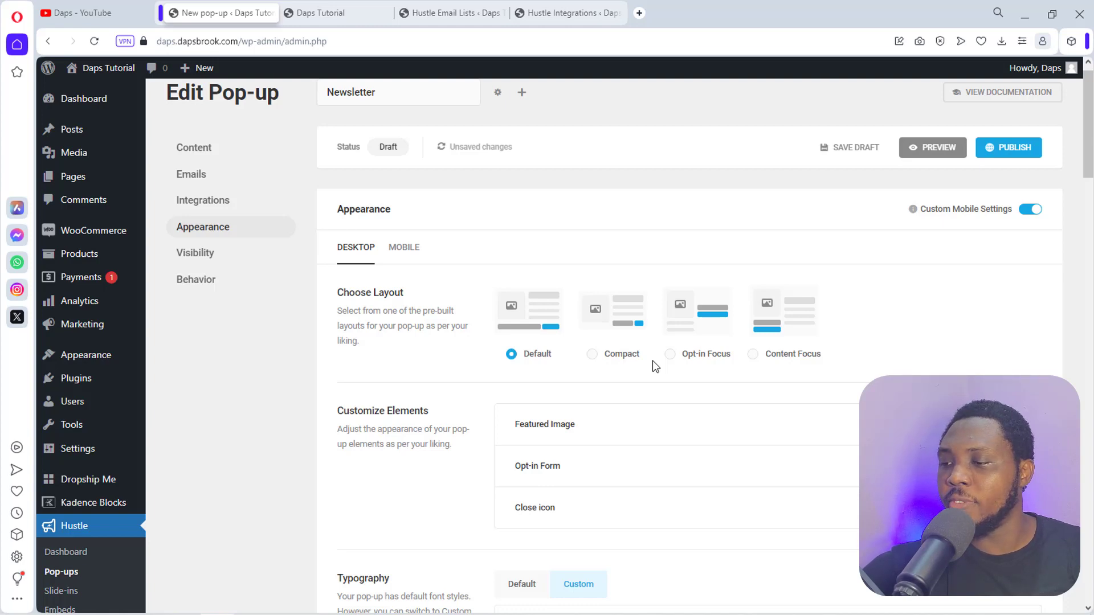
scroll(652, 360, down, 3)
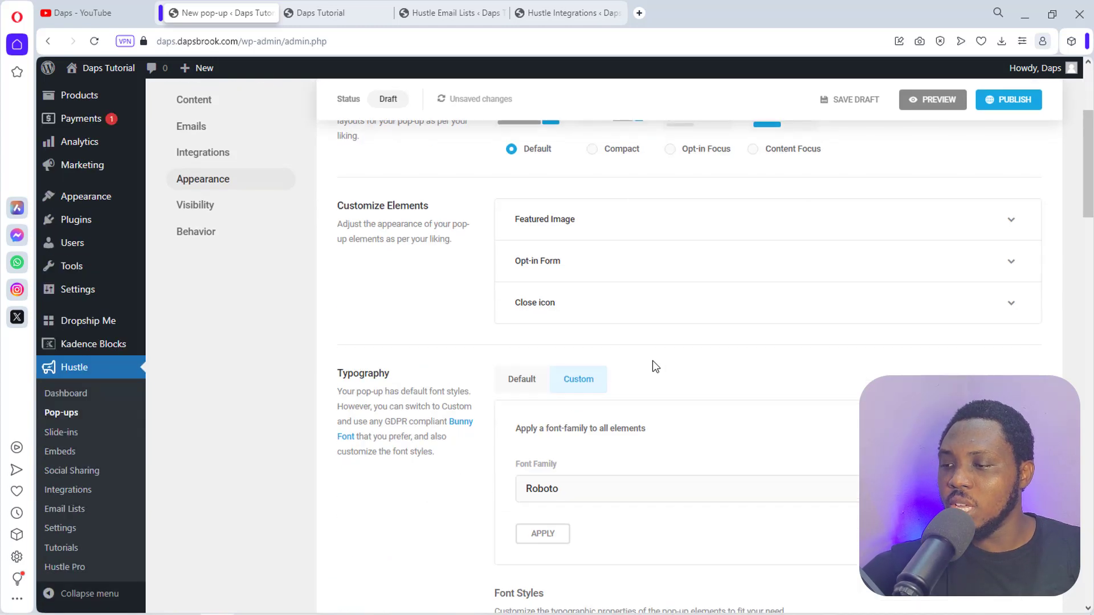
scroll(652, 367, down, 1)
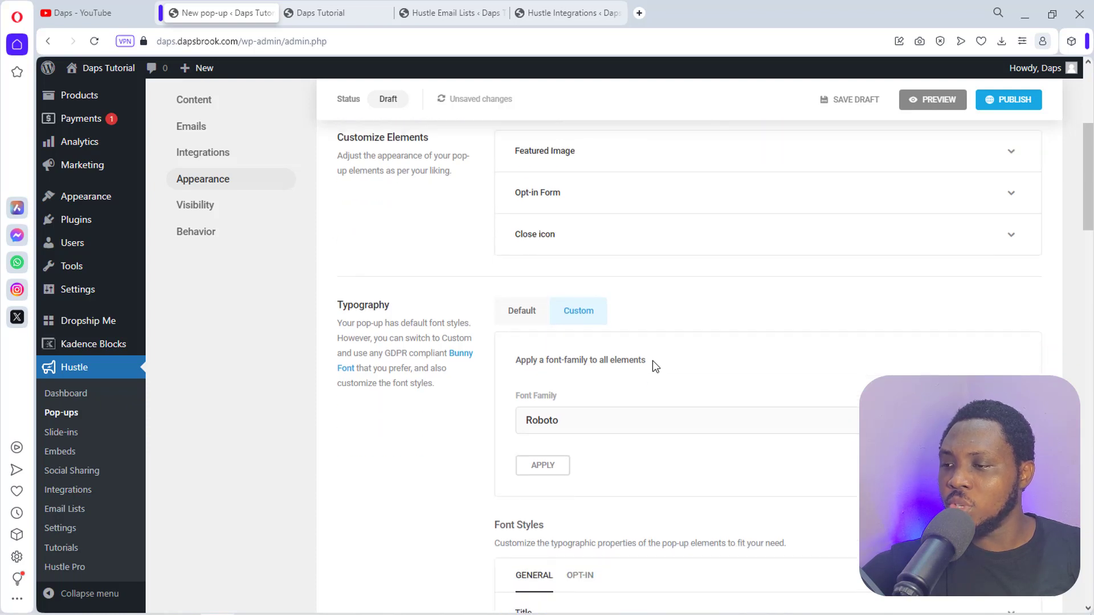
scroll(652, 360, up, 3)
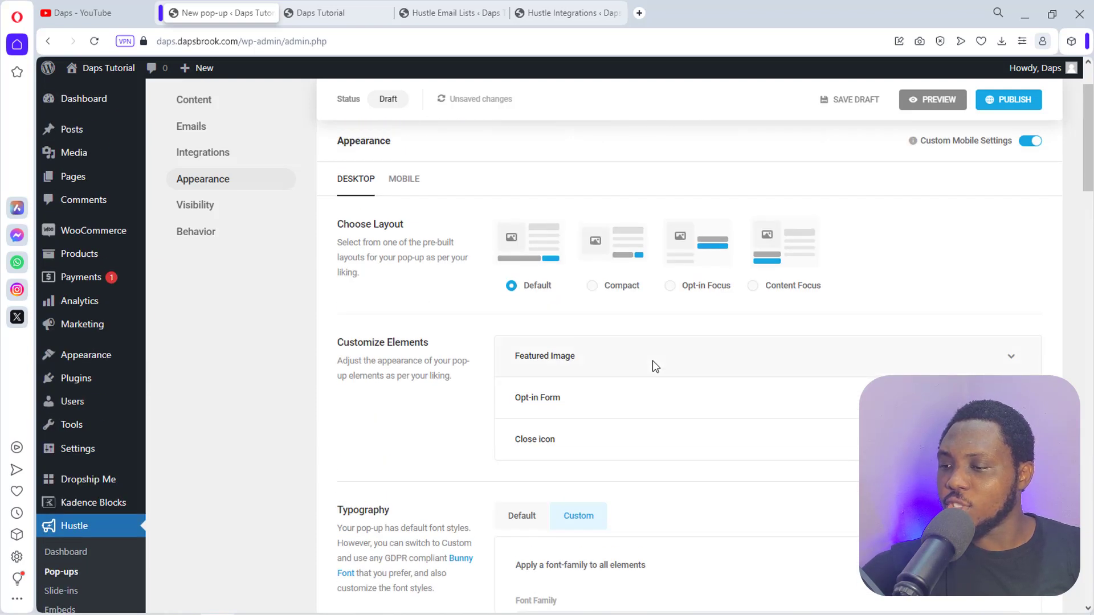
View the Featured Image and Opt-in Form appearance options under Customize Elements, collapsing each section after viewing it.
click(652, 361)
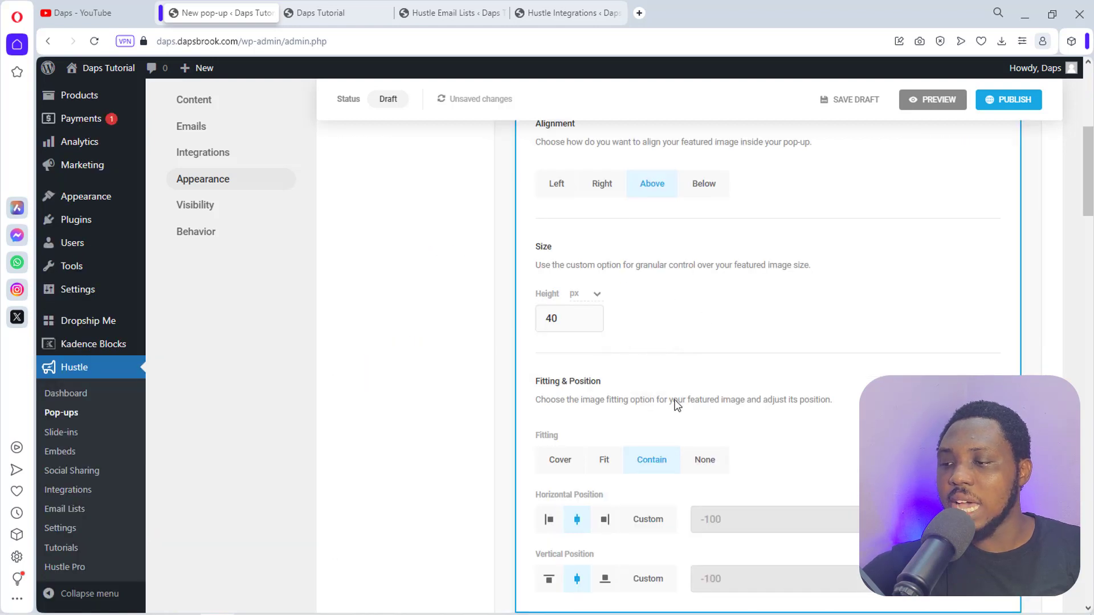
scroll(758, 432, up, 3)
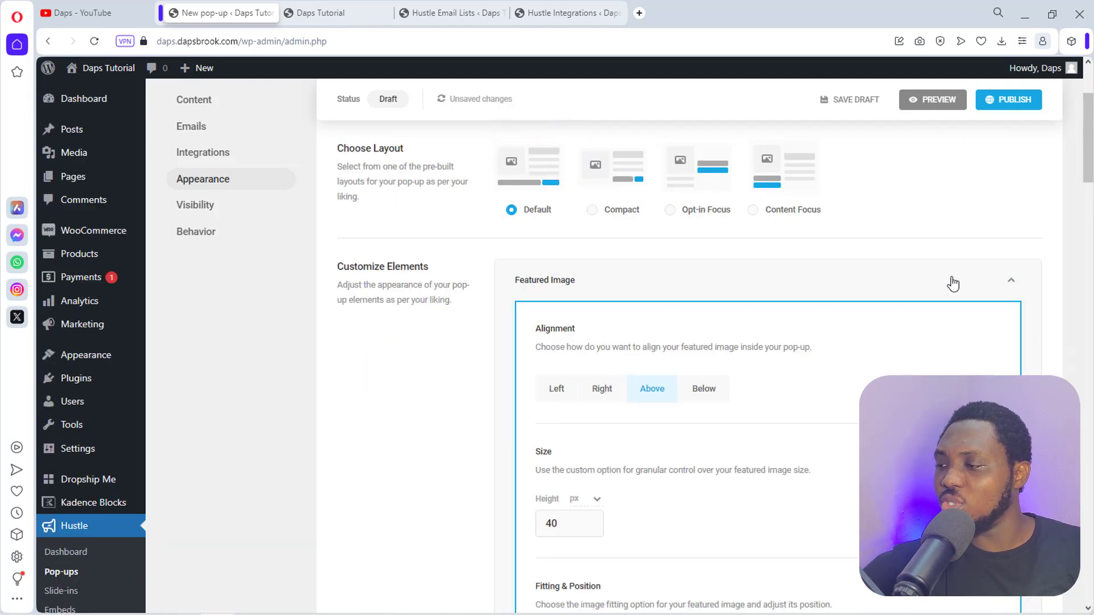
click(1008, 280)
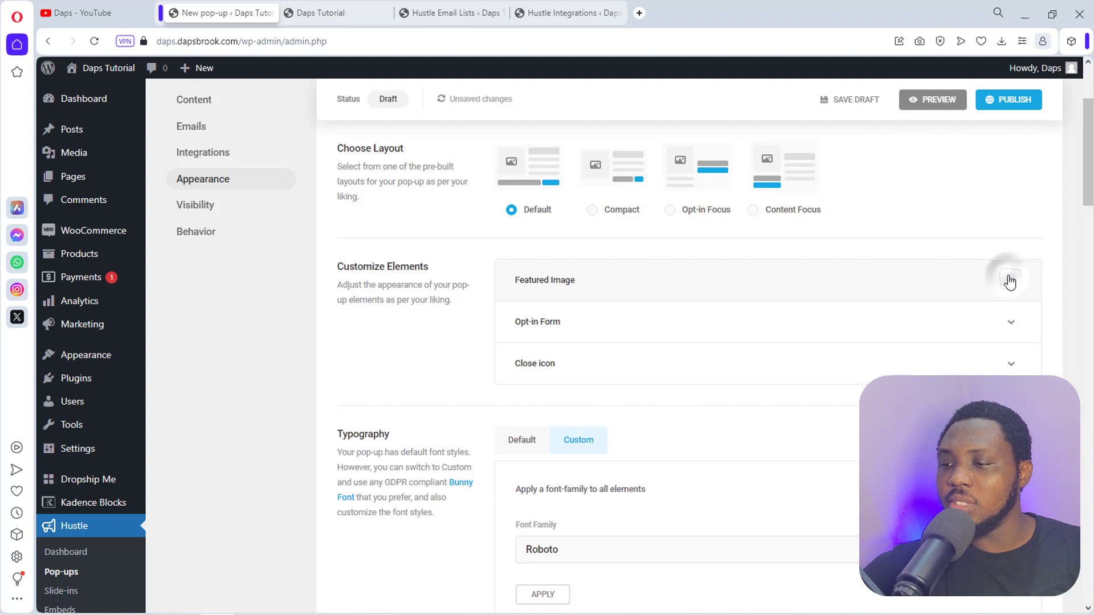
click(965, 323)
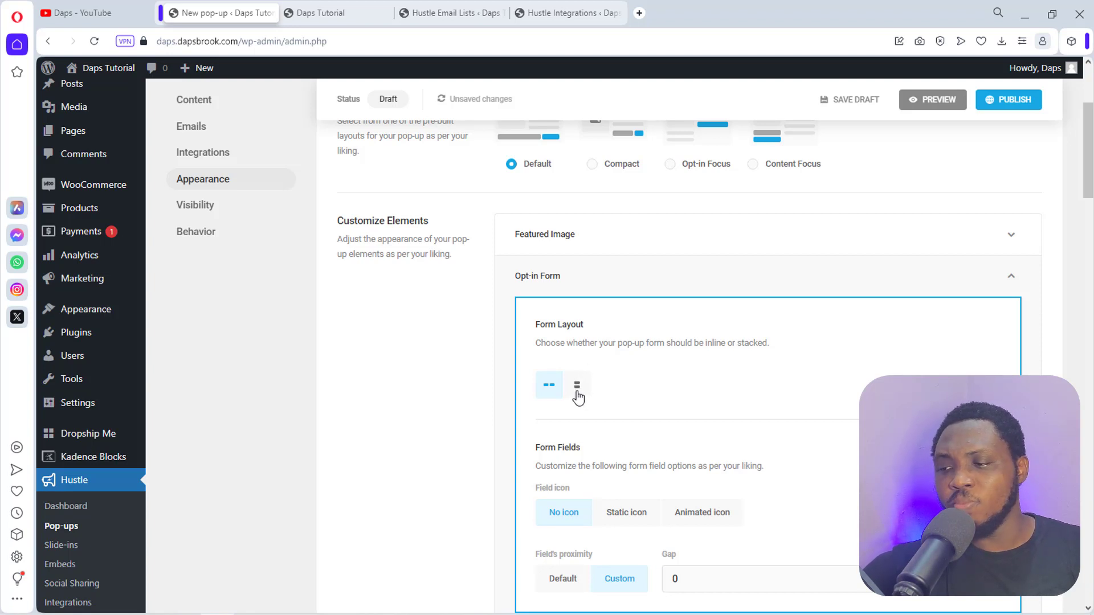
scroll(756, 396, up, 1)
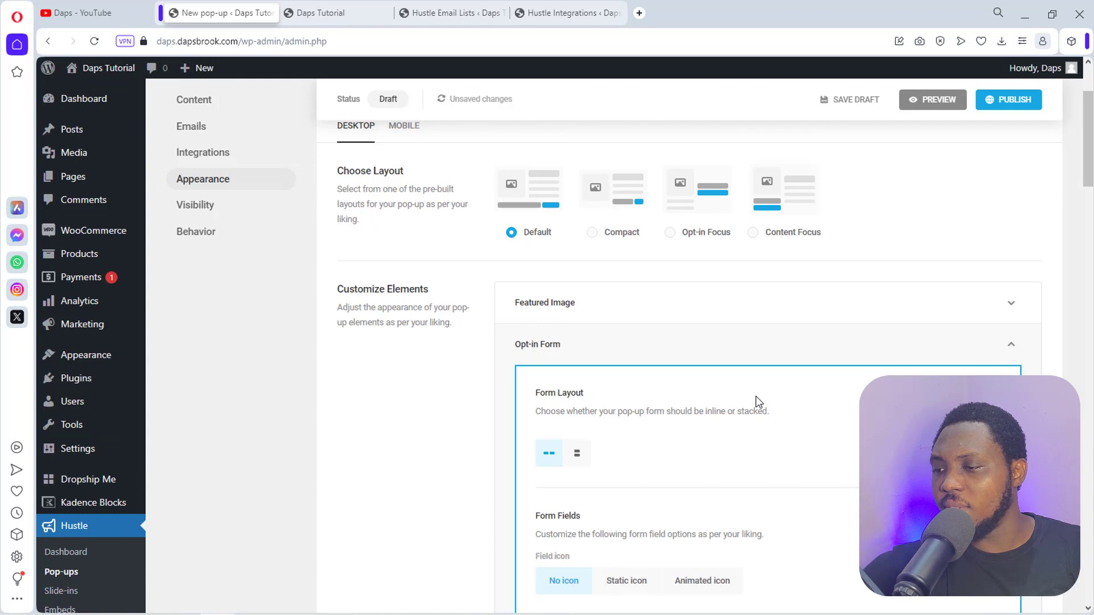
click(1007, 349)
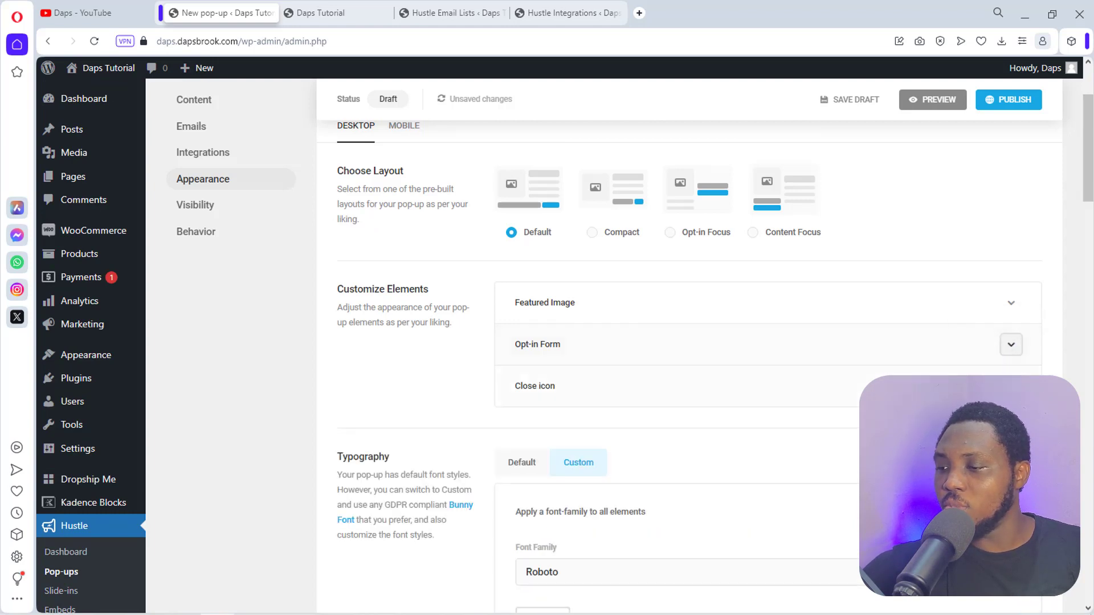
Set the pop-up's close icon style to the cross in a filled circle and collapse the Close icon settings.
click(1006, 385)
click(1016, 272)
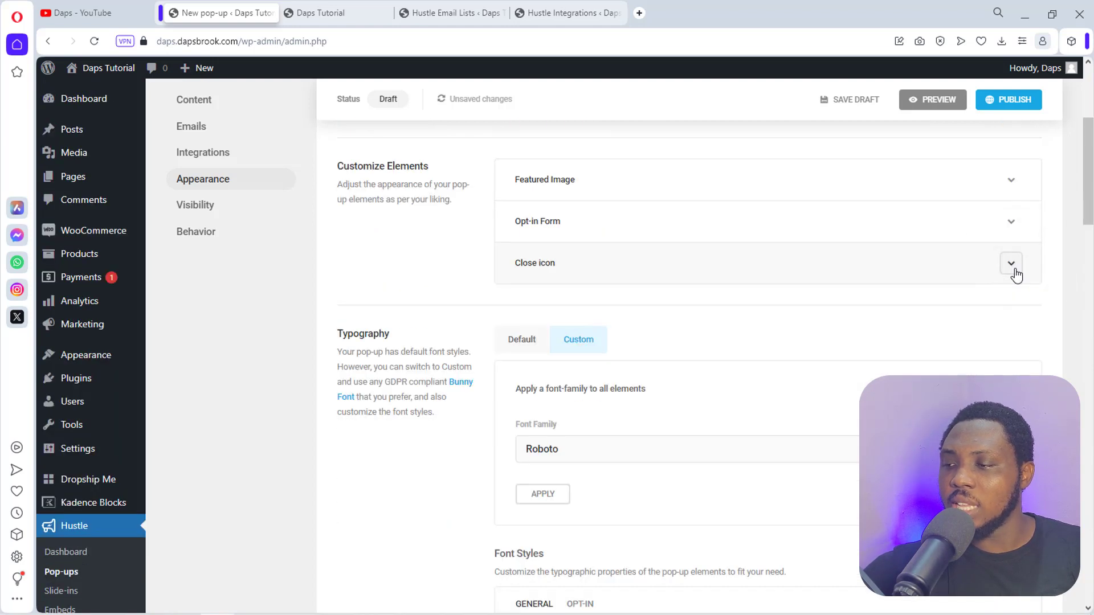
click(1012, 265)
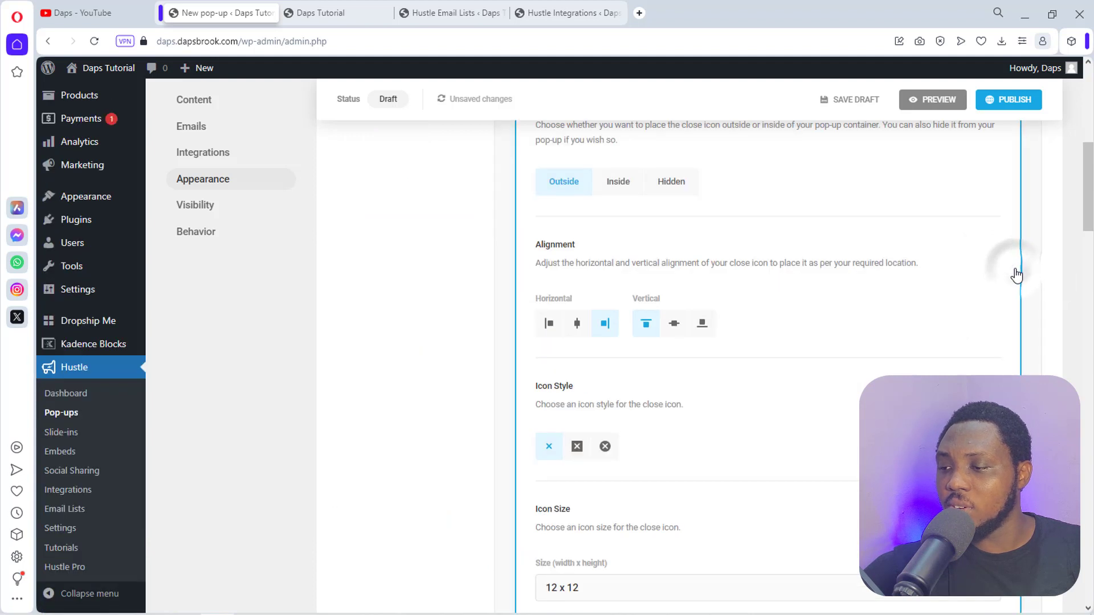
click(607, 450)
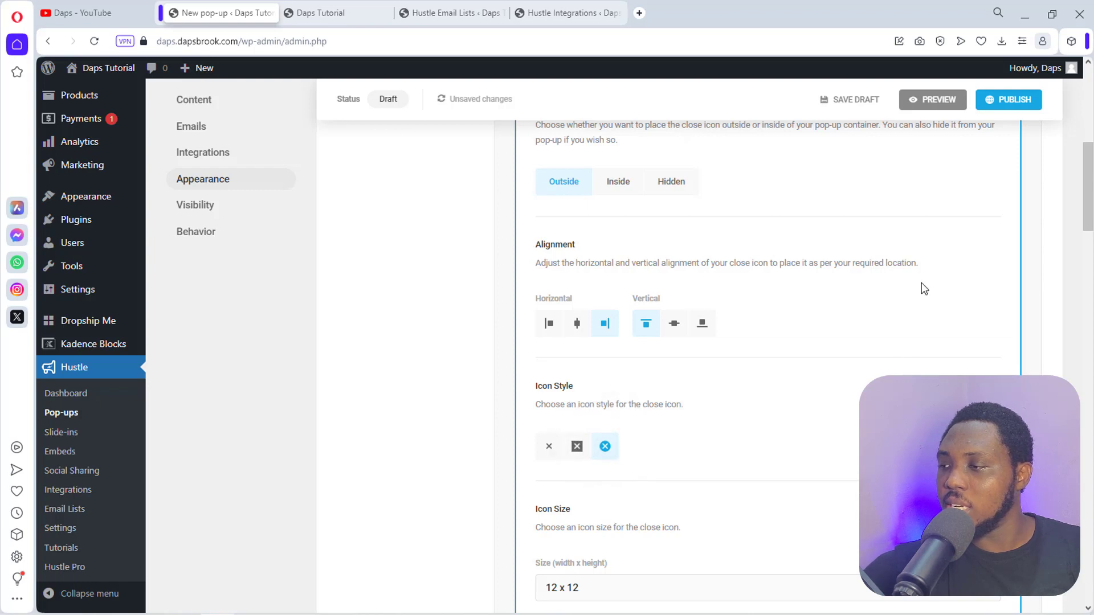
scroll(921, 285, up, 3)
click(1011, 264)
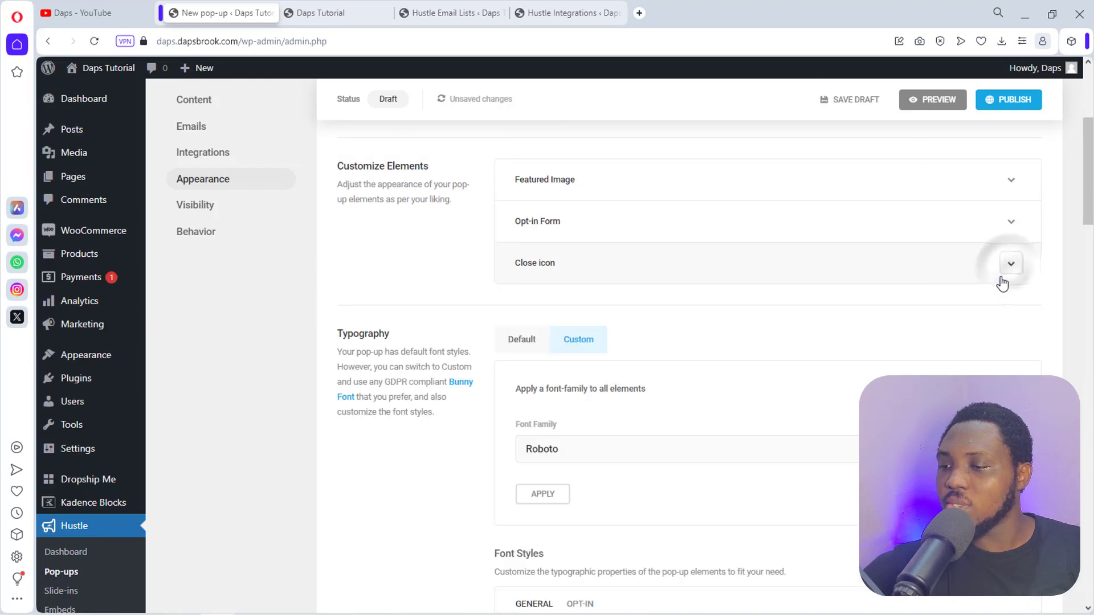
Apply the Poppins font family to all elements of the pop-up.
scroll(976, 303, down, 1)
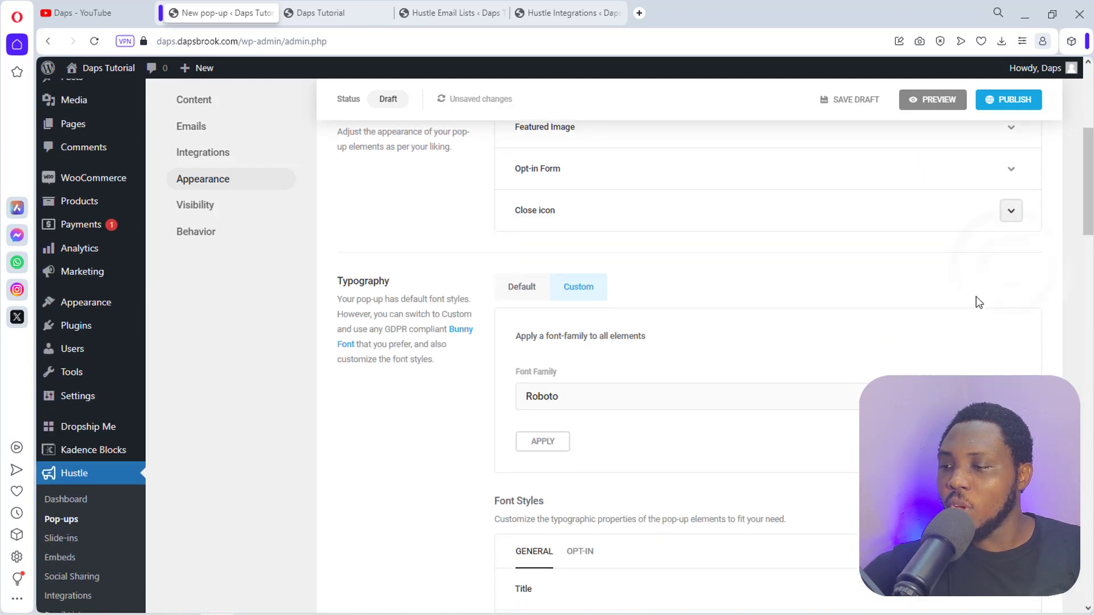
click(584, 385)
click(568, 420)
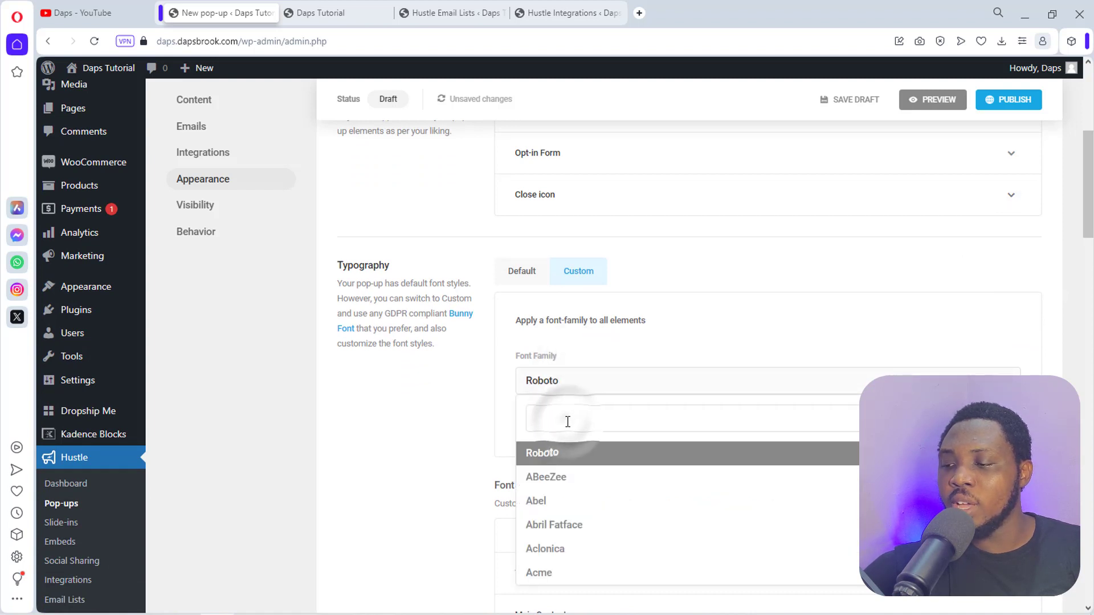
text(popp)
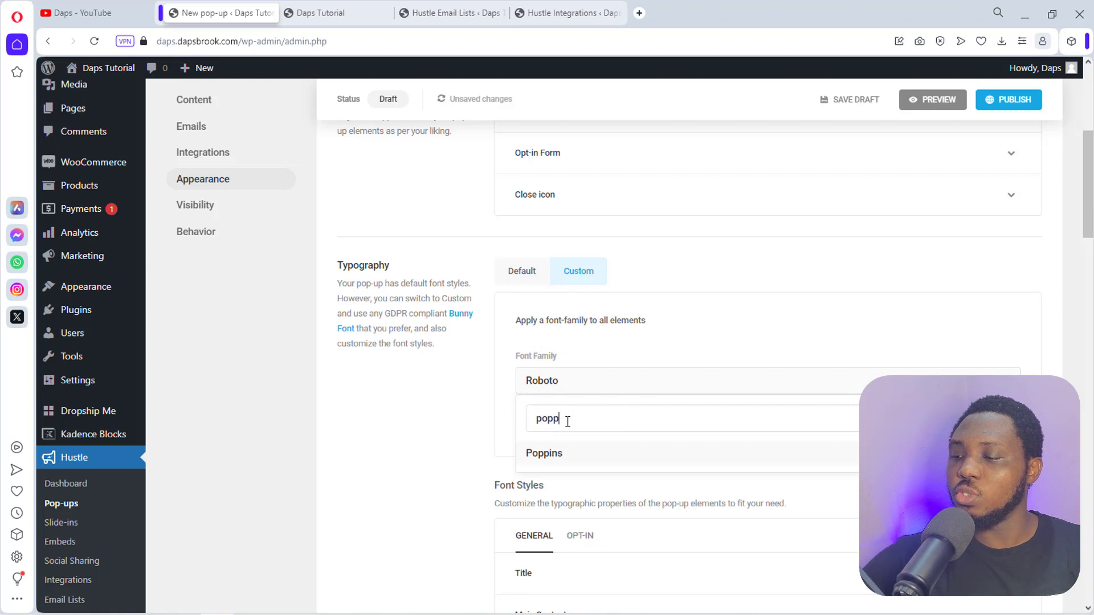
click(553, 454)
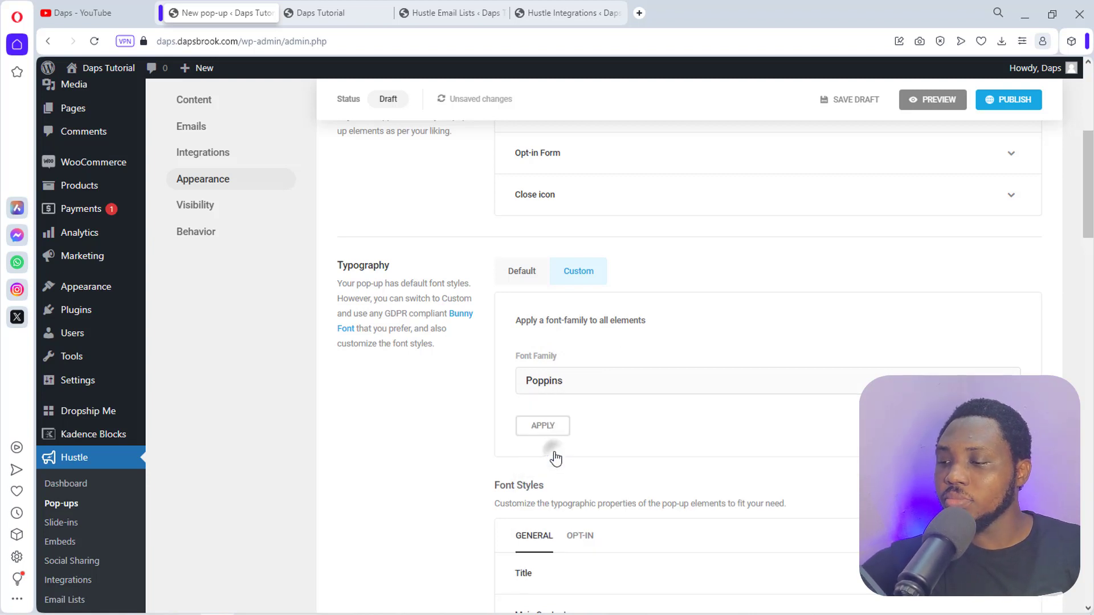
click(543, 430)
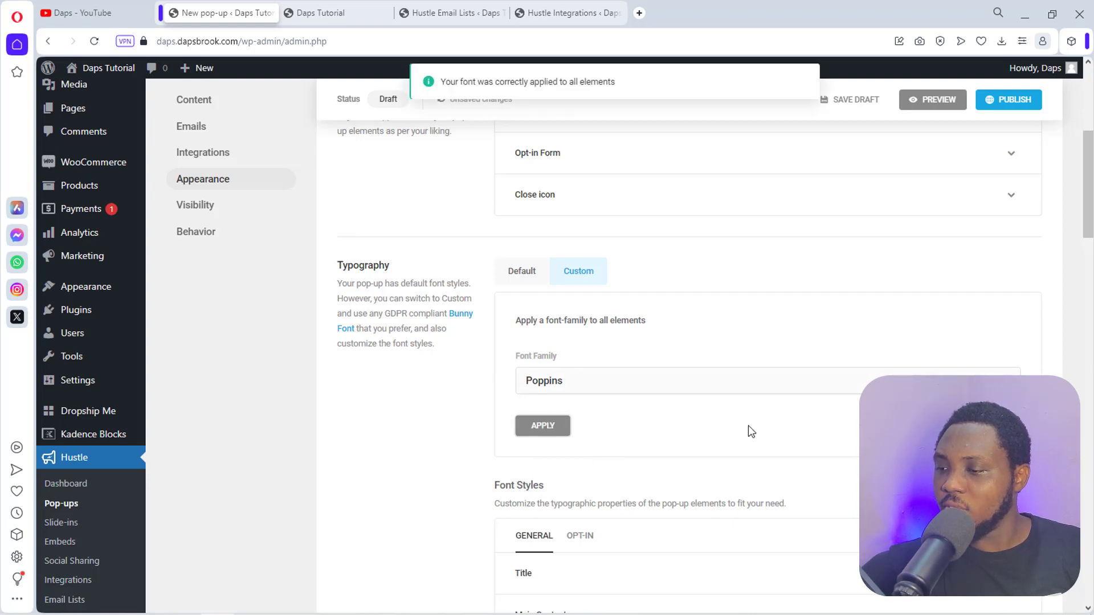
View the pre-made color palettes available for the pop-up and close the list, keeping Gray Slate.
scroll(748, 427, down, 3)
scroll(747, 425, down, 6)
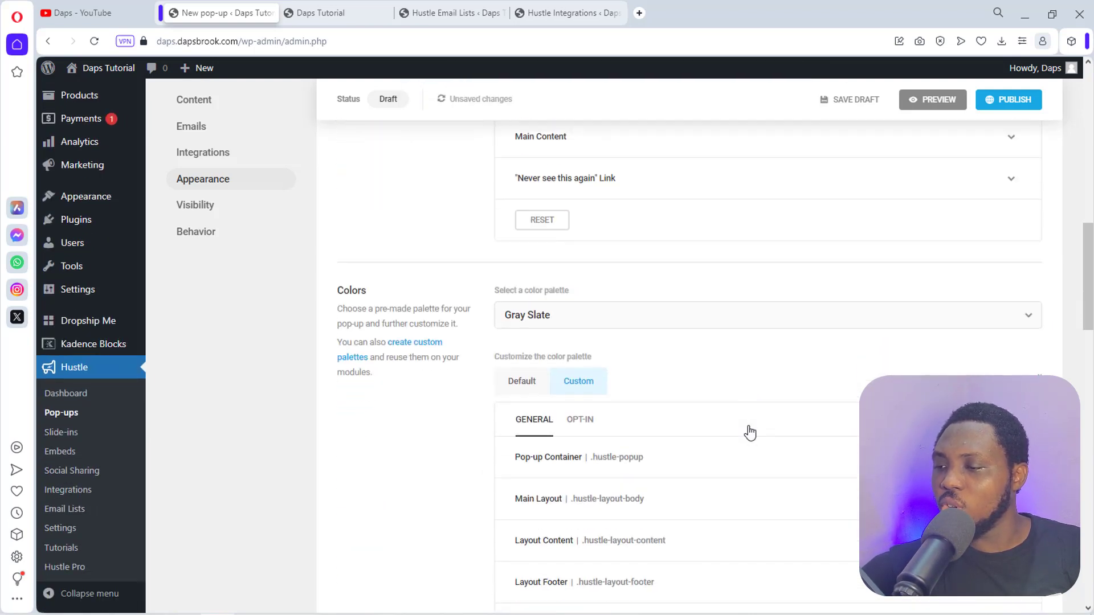
scroll(750, 433, down, 1)
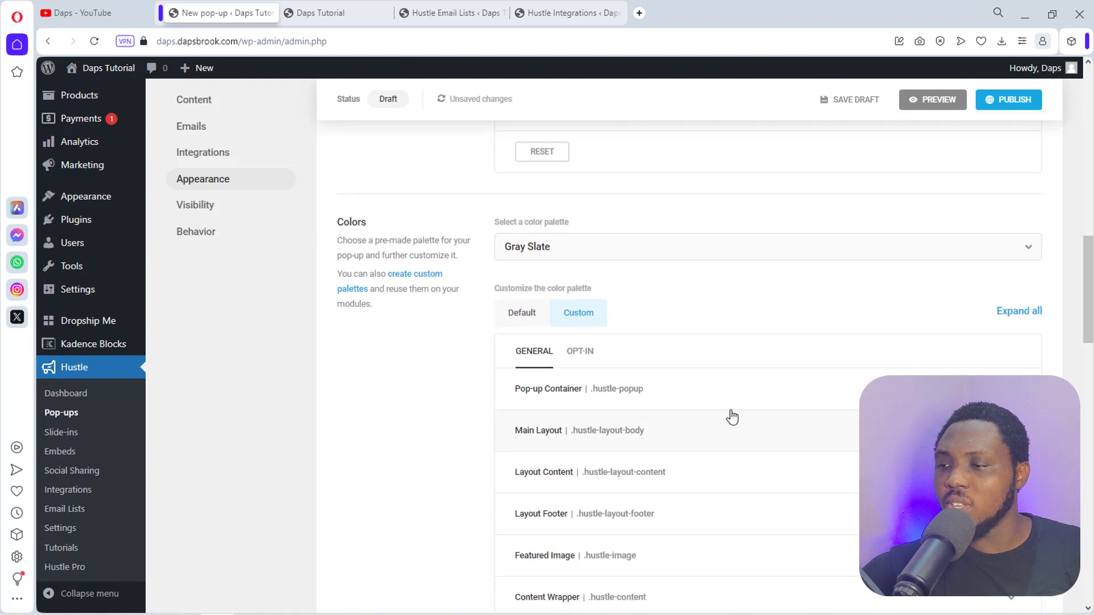
click(587, 246)
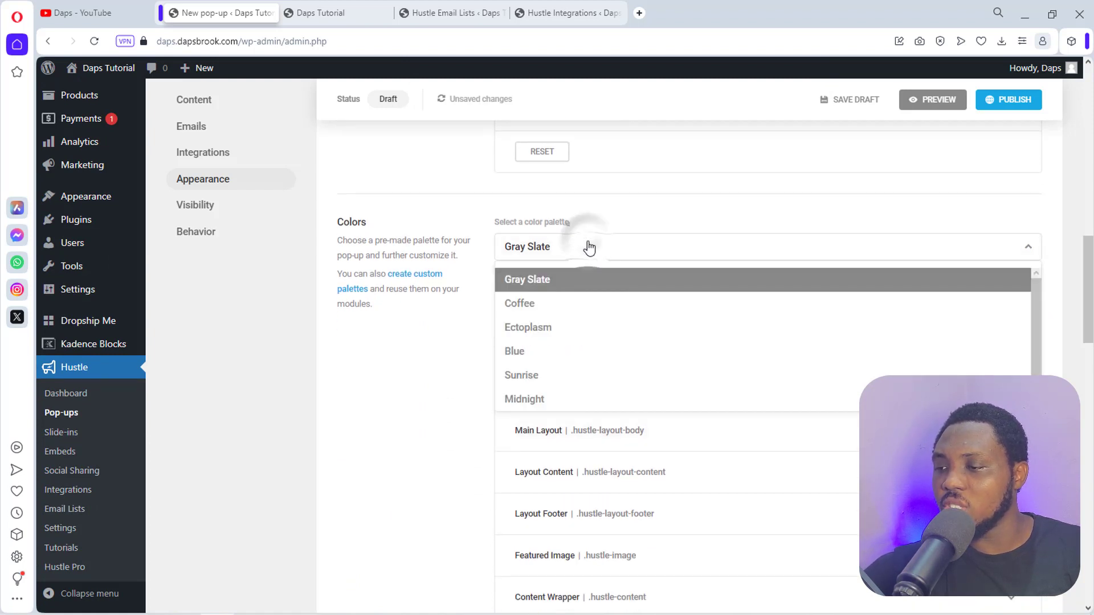
click(596, 258)
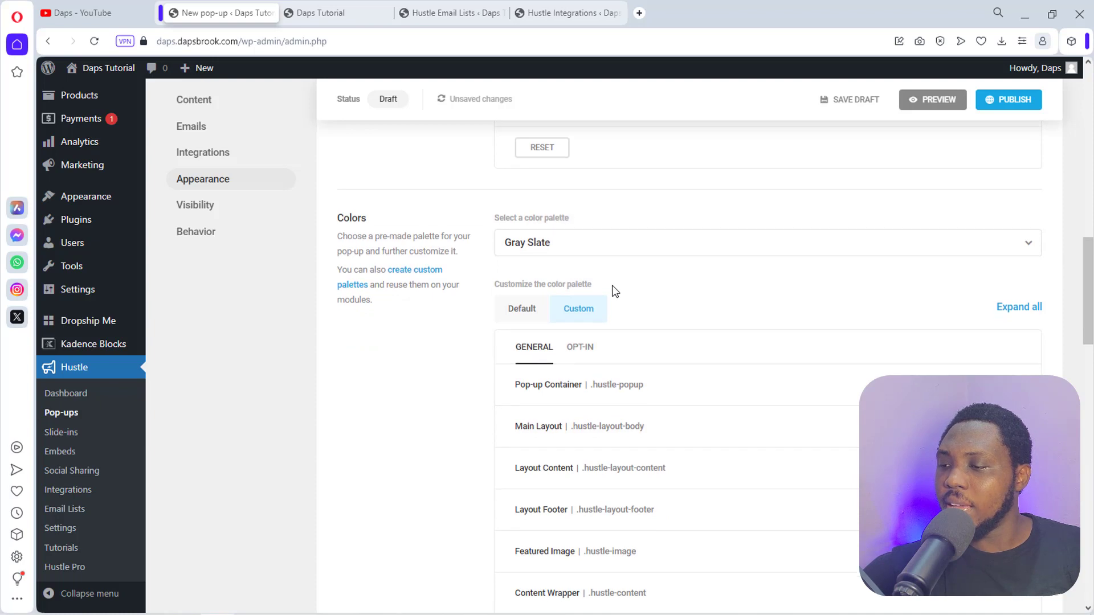
Review the element color settings, the border, spacing and shadow options, and the pop-up size, Vanilla theme and custom CSS settings.
scroll(615, 290, down, 5)
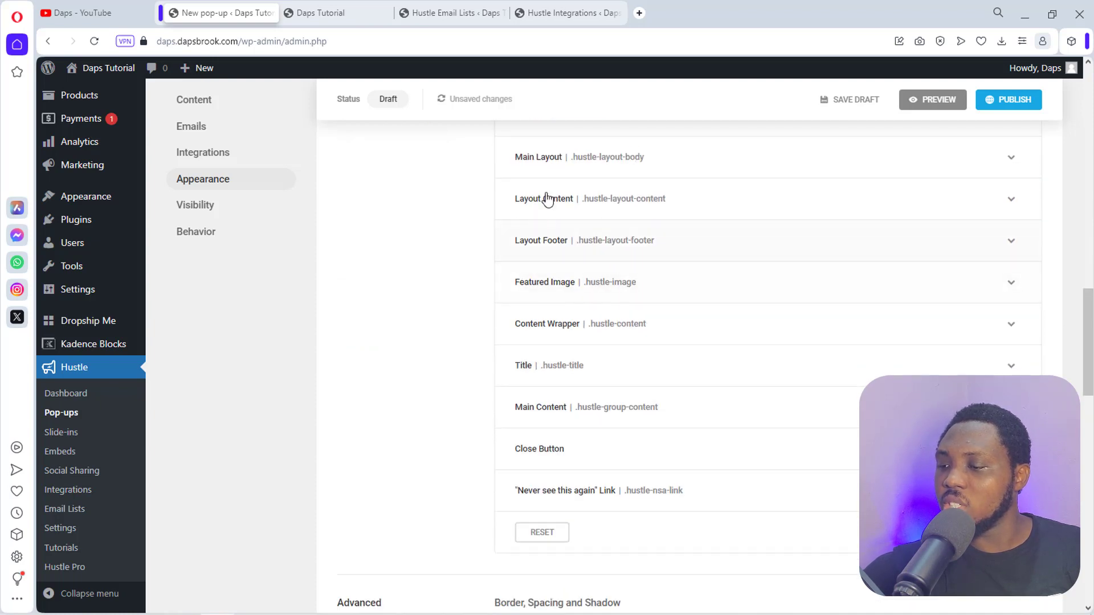
scroll(766, 443, down, 5)
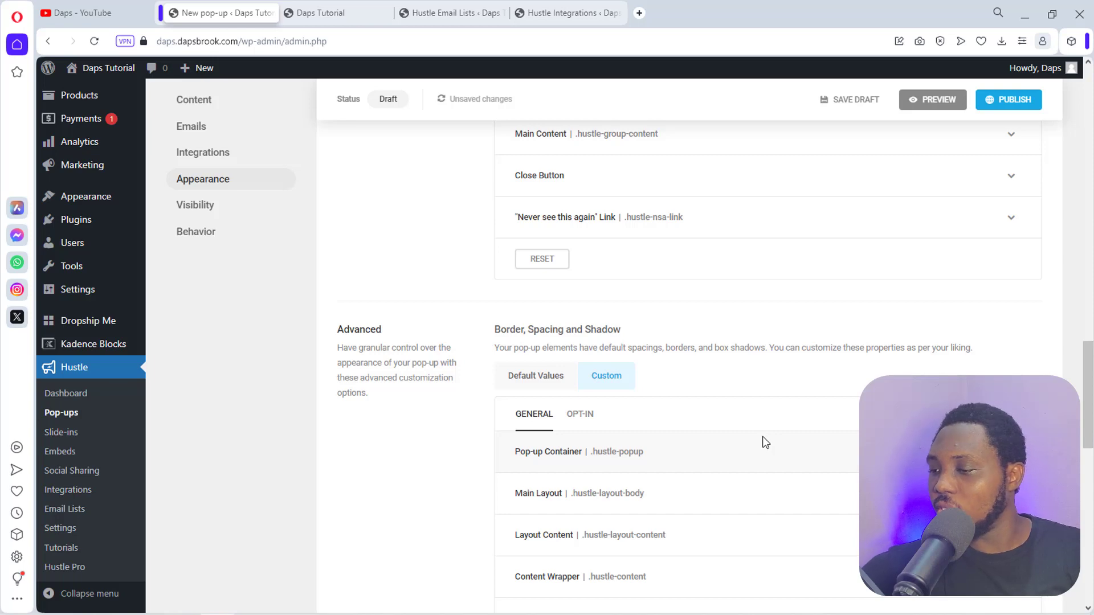
scroll(766, 443, down, 10)
scroll(765, 443, up, 2)
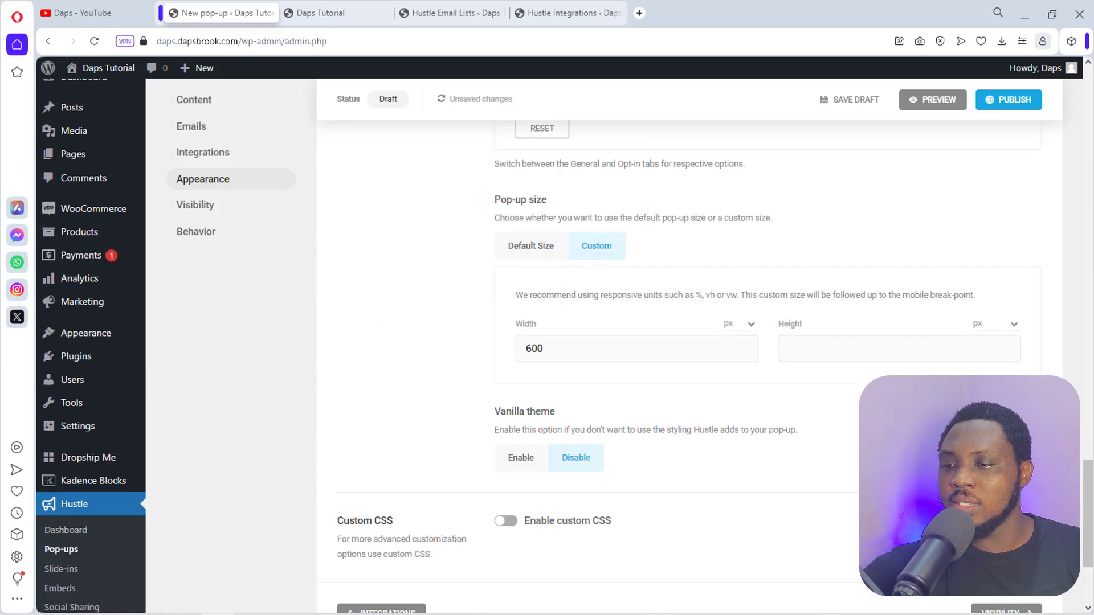
scroll(765, 442, down, 1)
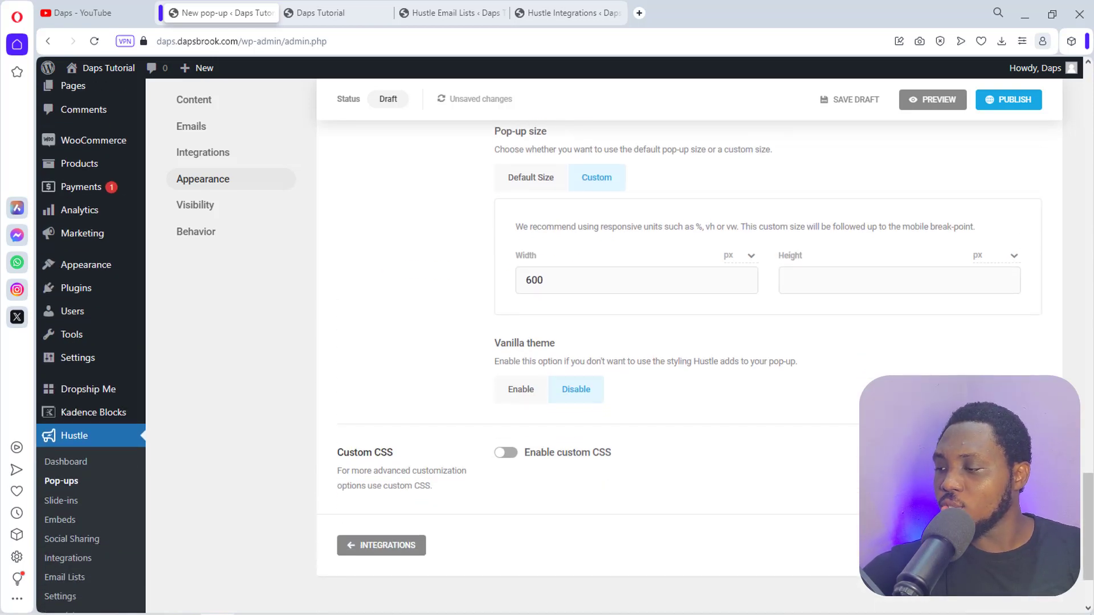
Open the pop-up's Visibility settings and review the all/any match options and the available general visibility conditions.
click(1005, 546)
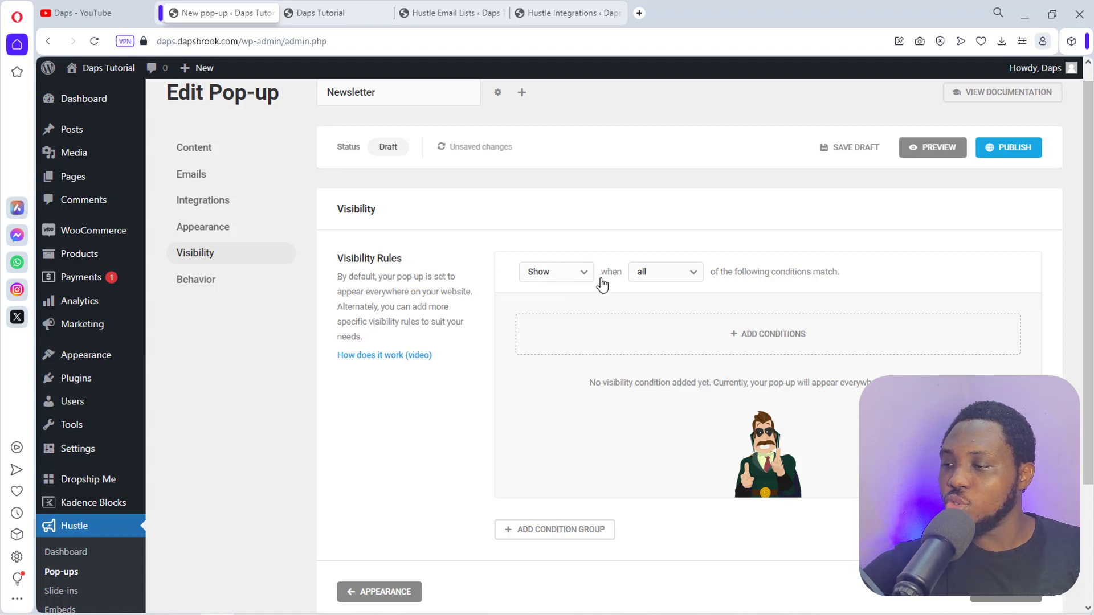
click(671, 274)
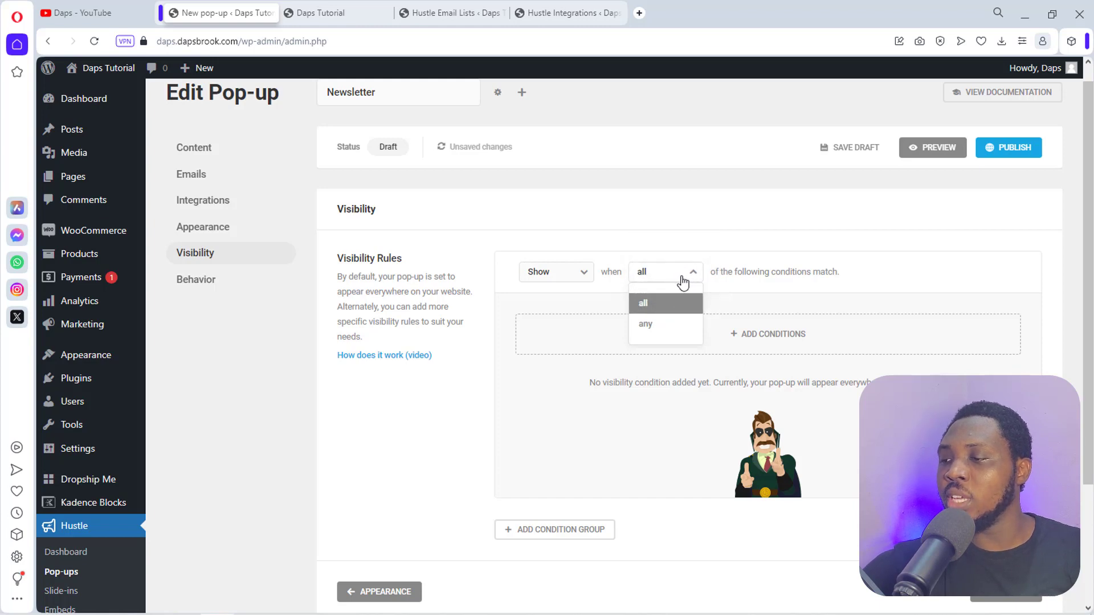
click(686, 280)
click(716, 335)
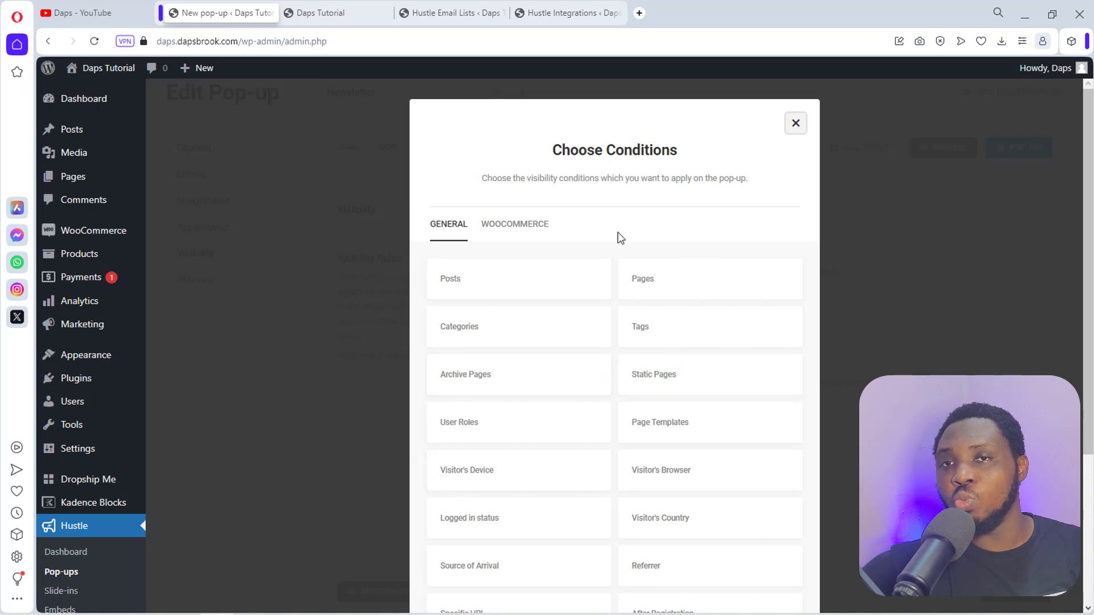
click(796, 123)
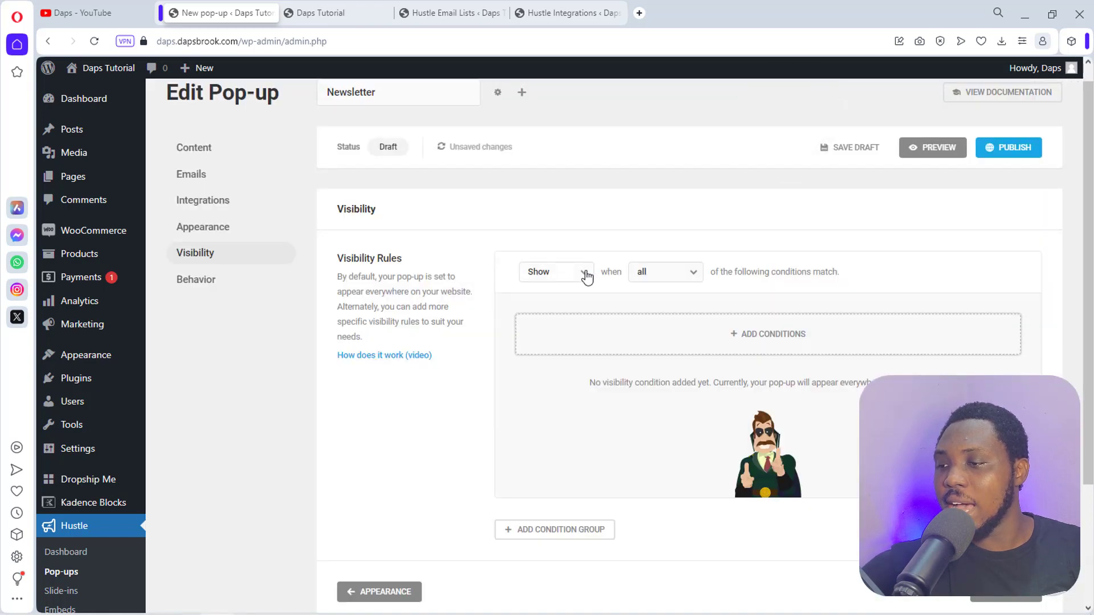
Check the Show/Hide and all/any options of the visibility rule, keeping it at Show when all conditions match.
click(581, 272)
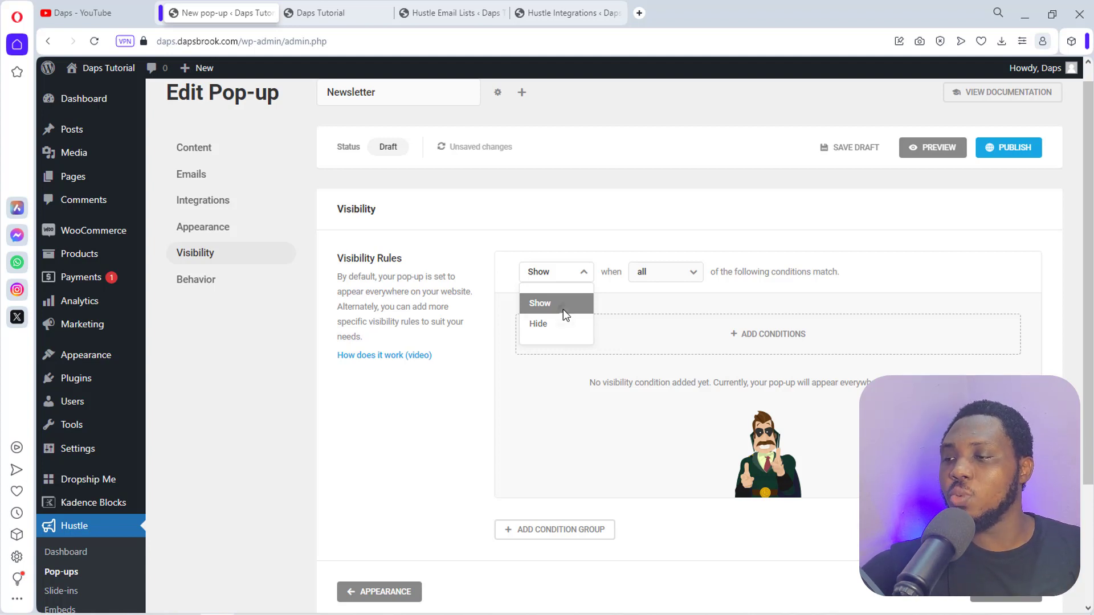
click(563, 310)
click(698, 277)
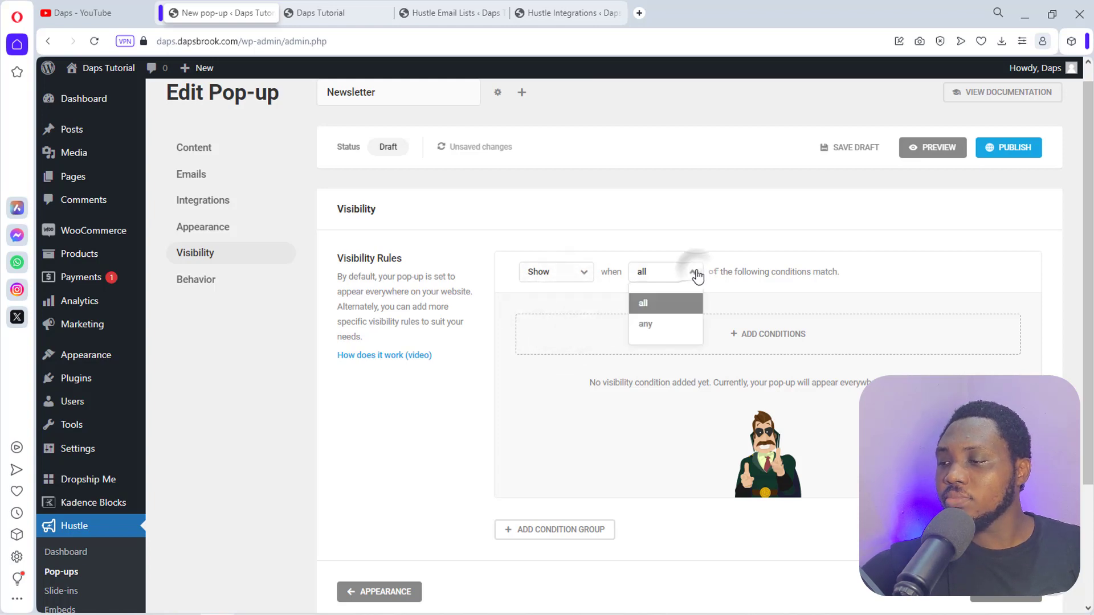
click(699, 276)
Add a Pages visibility condition and set it to All pages except, with no pages listed.
click(718, 334)
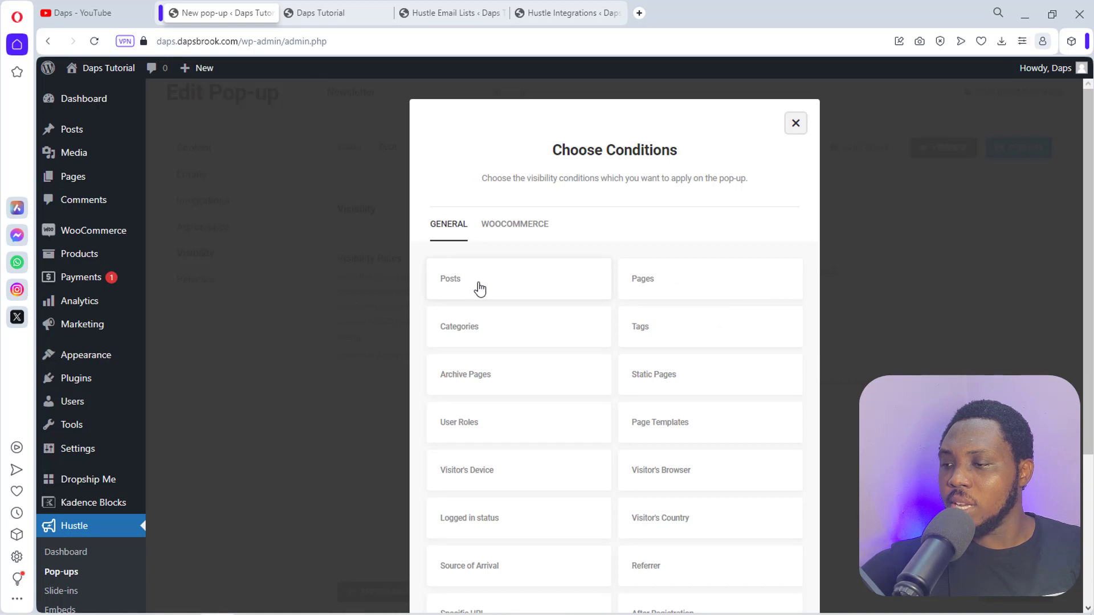
click(647, 291)
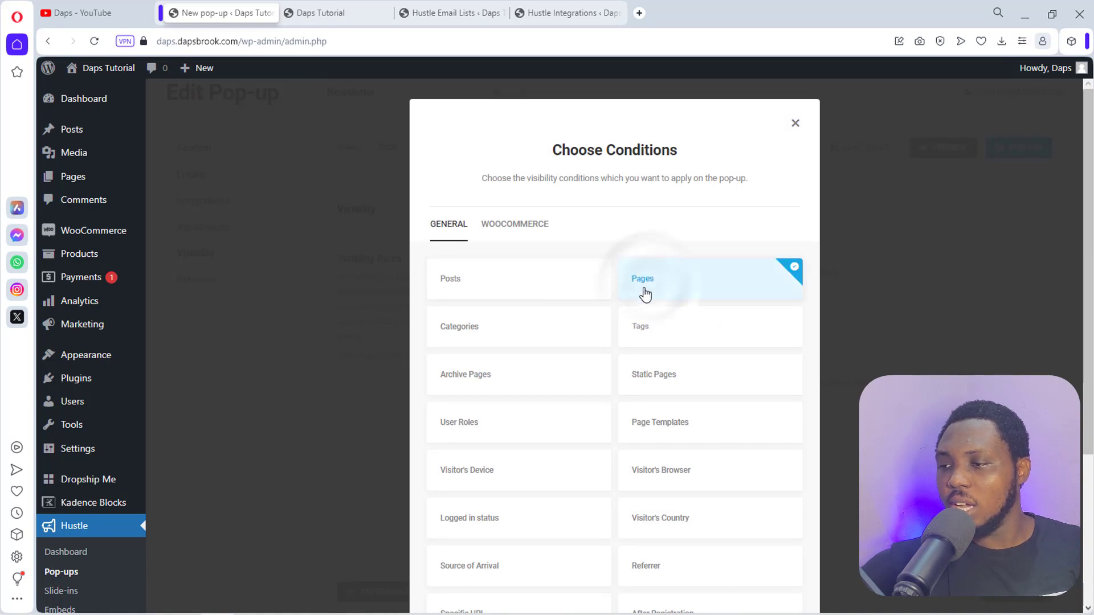
scroll(557, 334, down, 4)
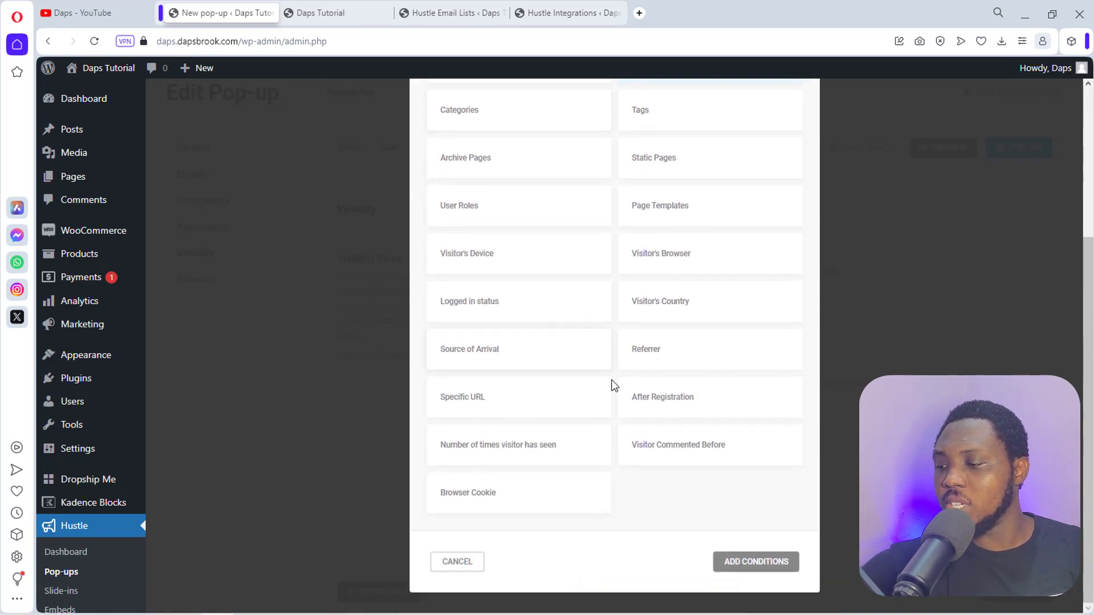
click(743, 564)
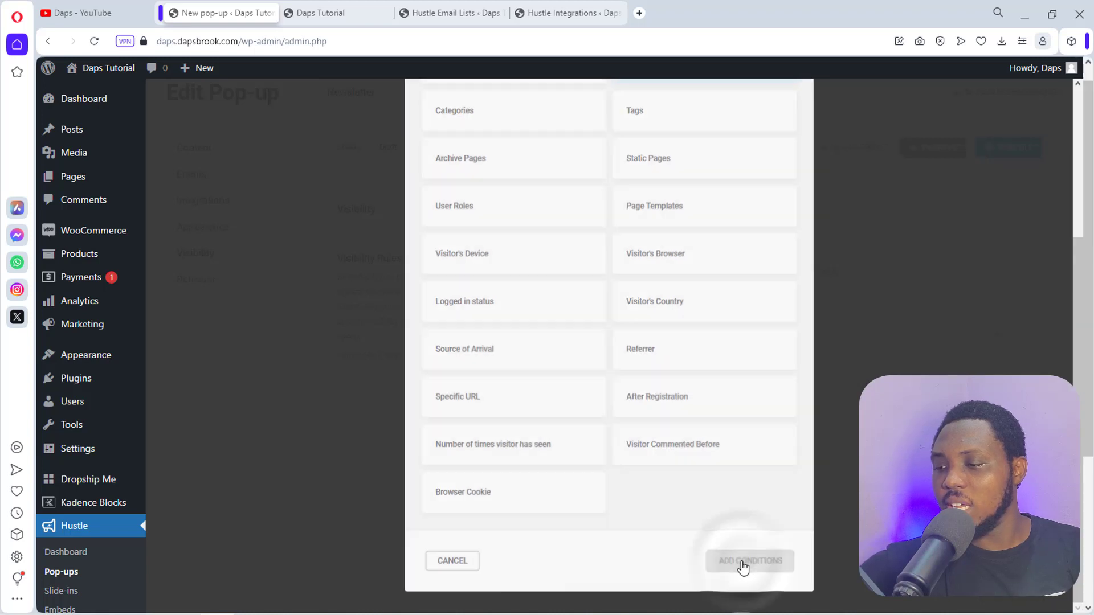
scroll(743, 564, down, 1)
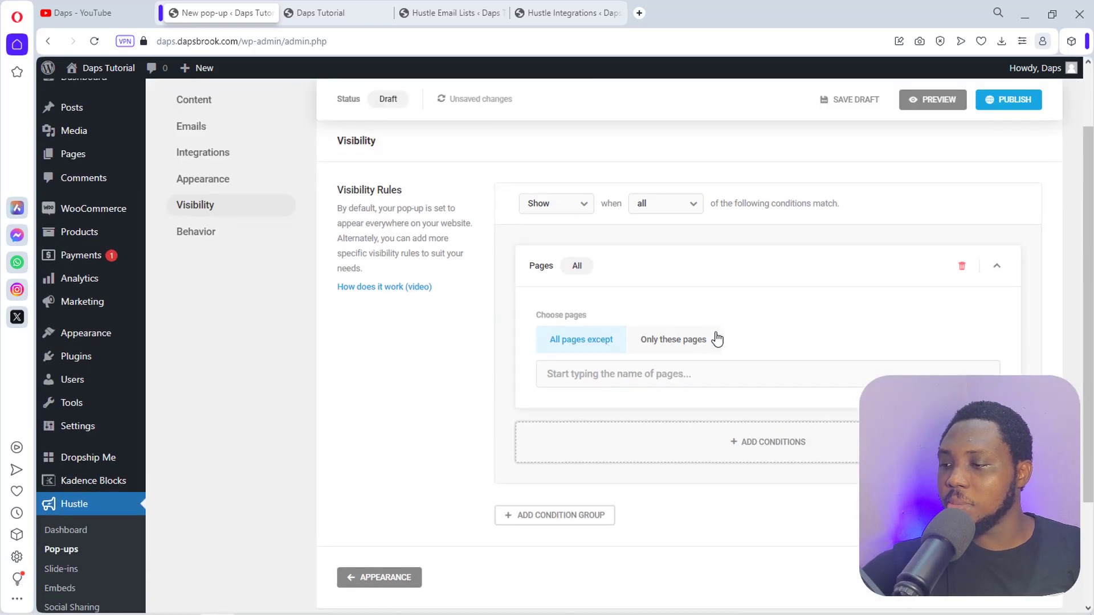
click(672, 344)
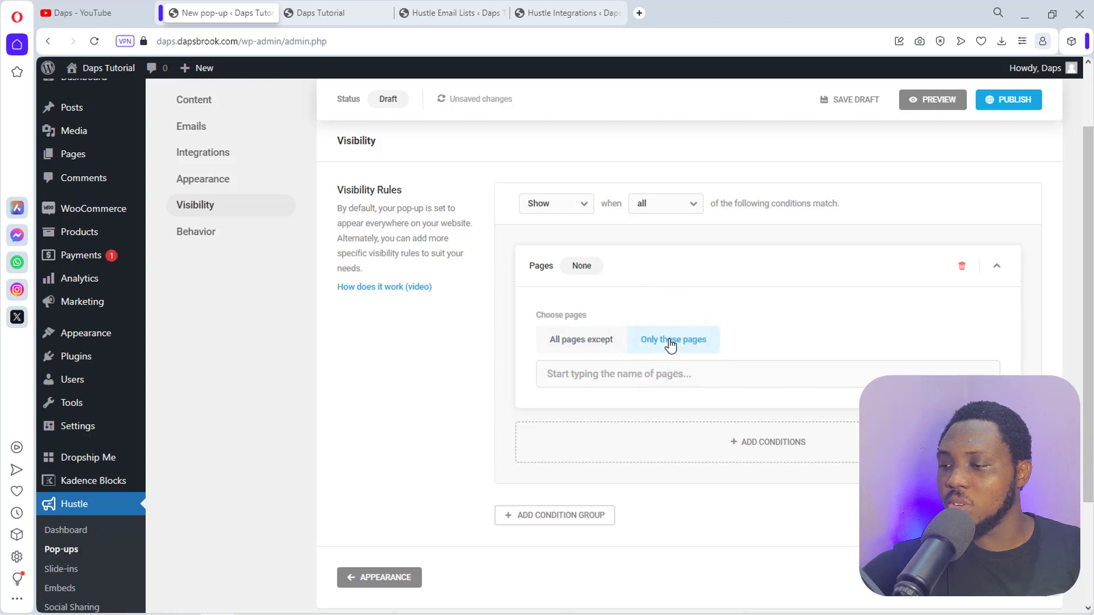
click(601, 345)
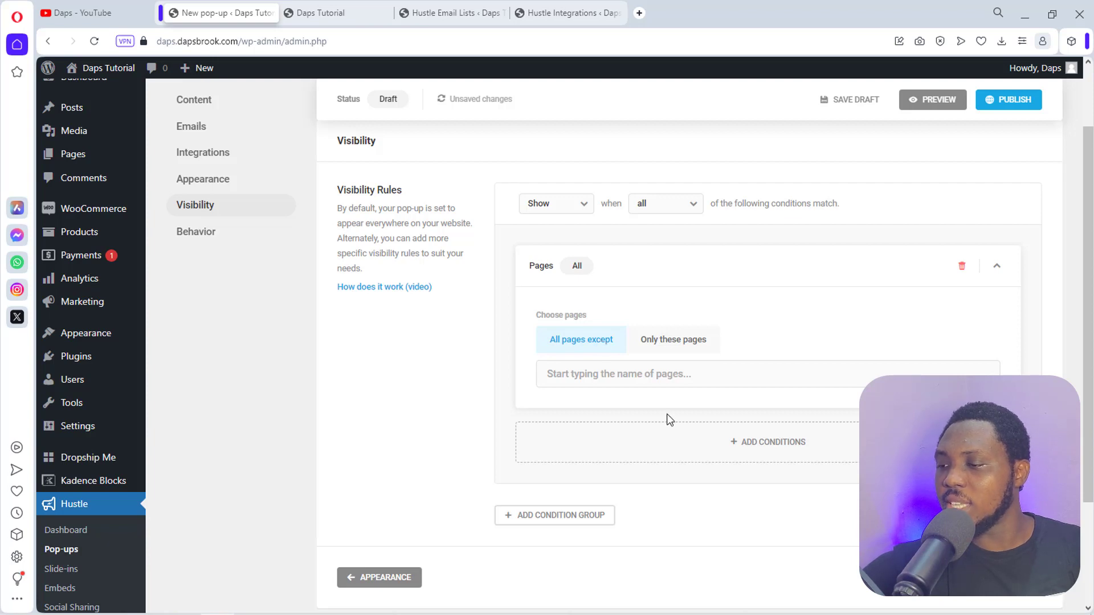
View the WooCommerce visibility conditions and close the condition chooser without adding any.
click(687, 451)
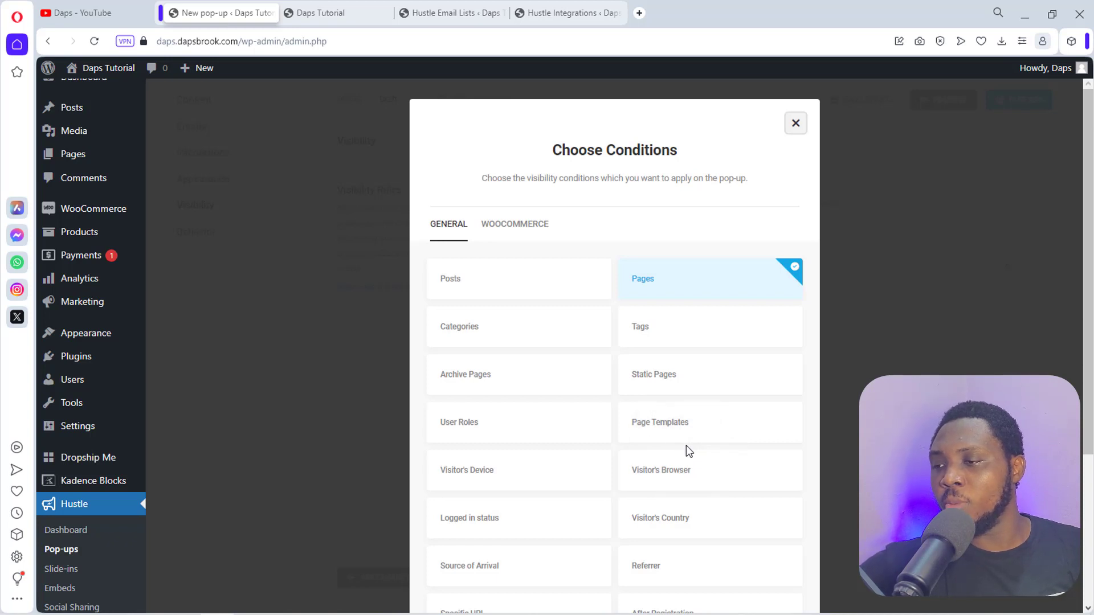
click(510, 226)
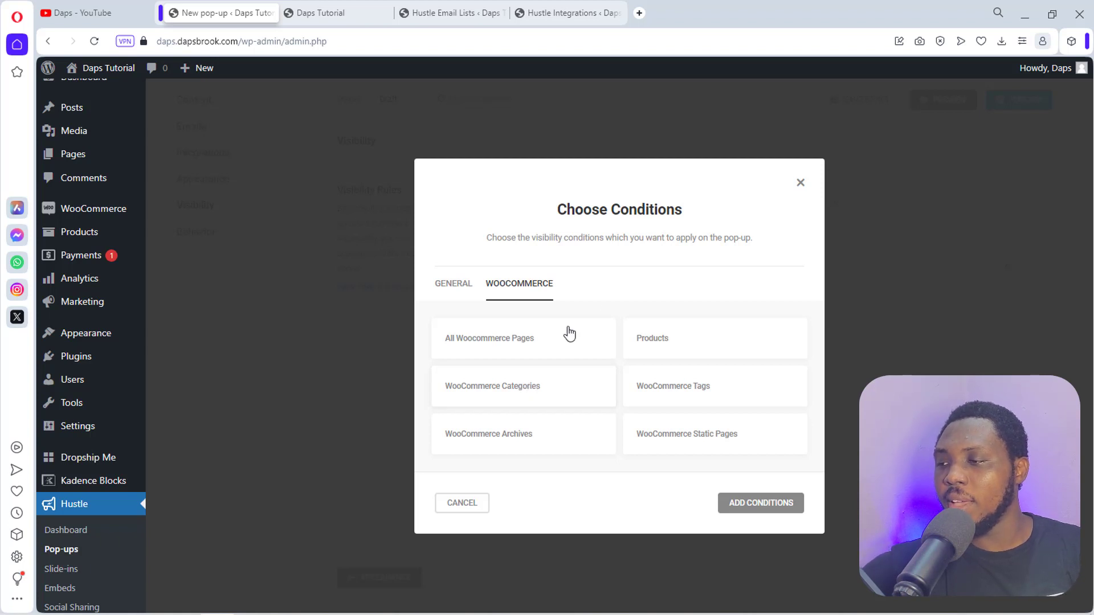
click(803, 184)
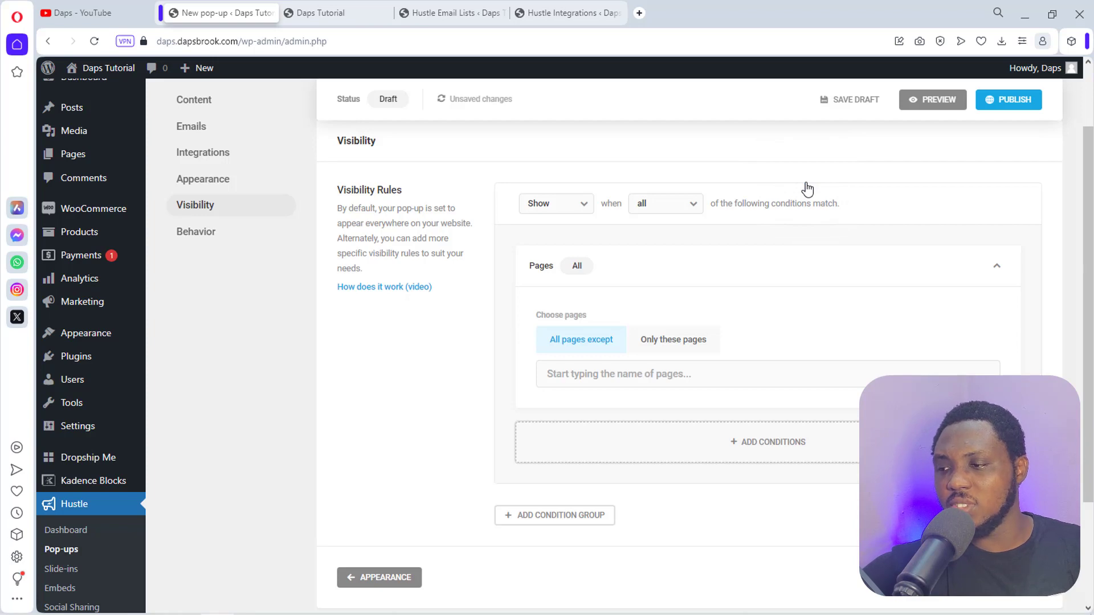
scroll(792, 240, down, 3)
scroll(786, 282, up, 2)
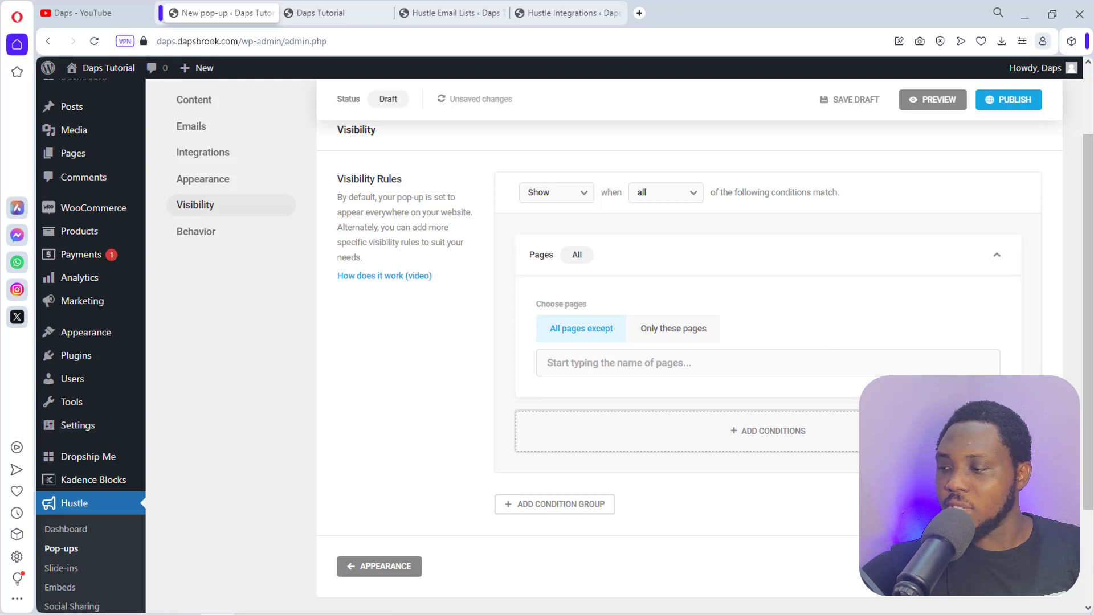
In the Behavior settings, disable the Time trigger and enable the Scroll trigger at 50% of the page.
click(1006, 567)
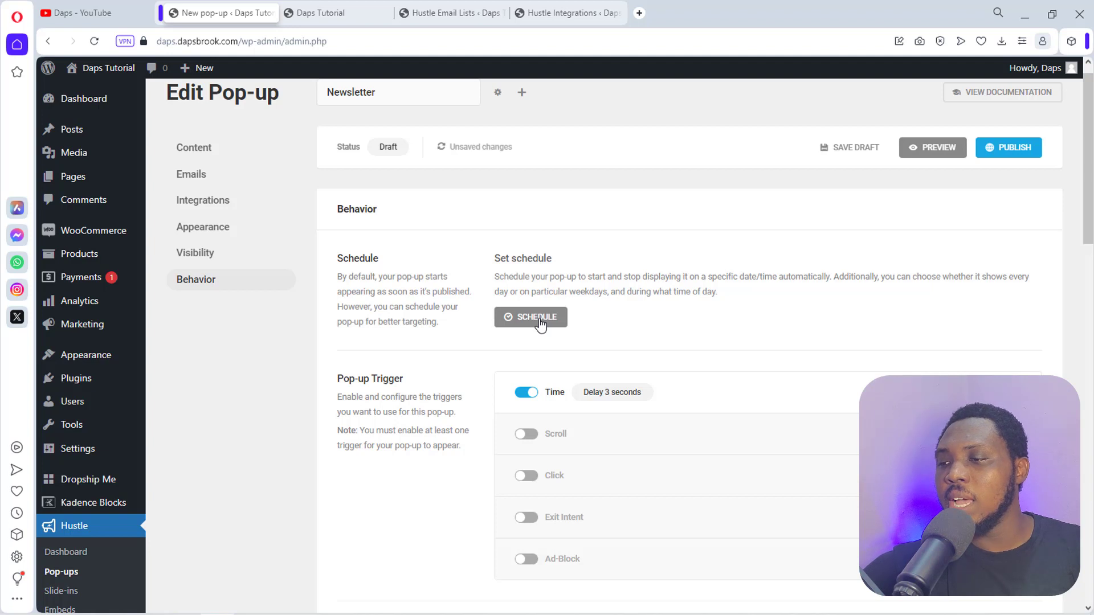
scroll(590, 339, down, 2)
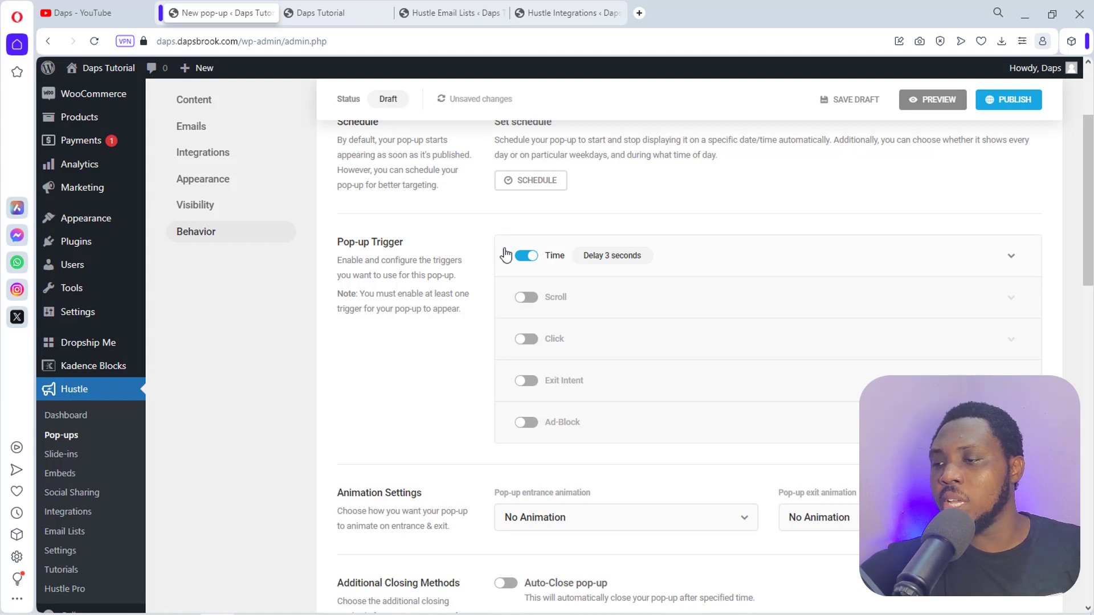
click(526, 260)
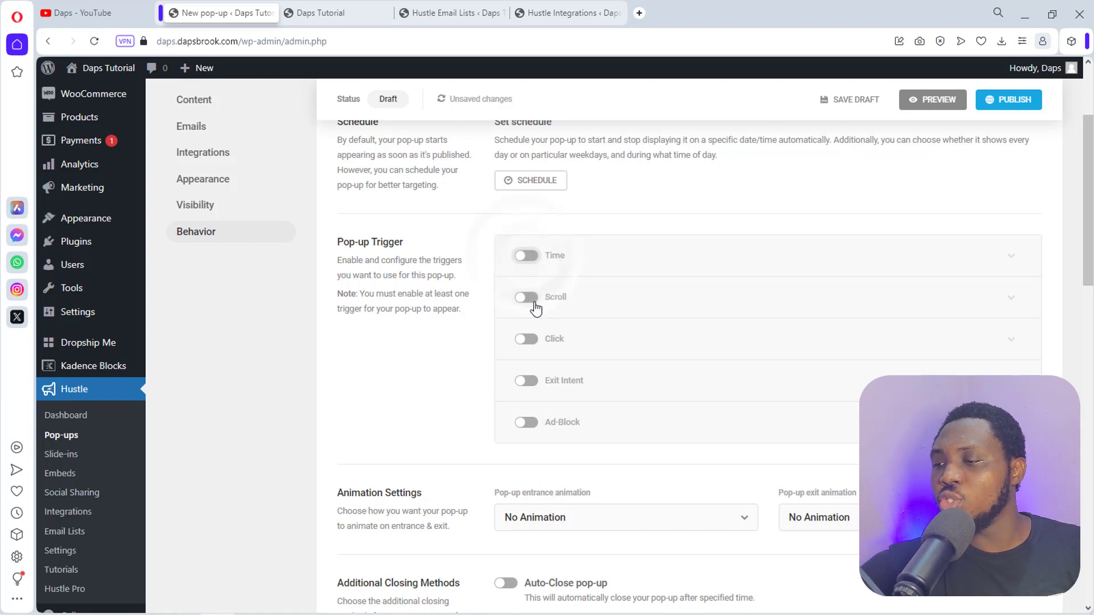
click(533, 301)
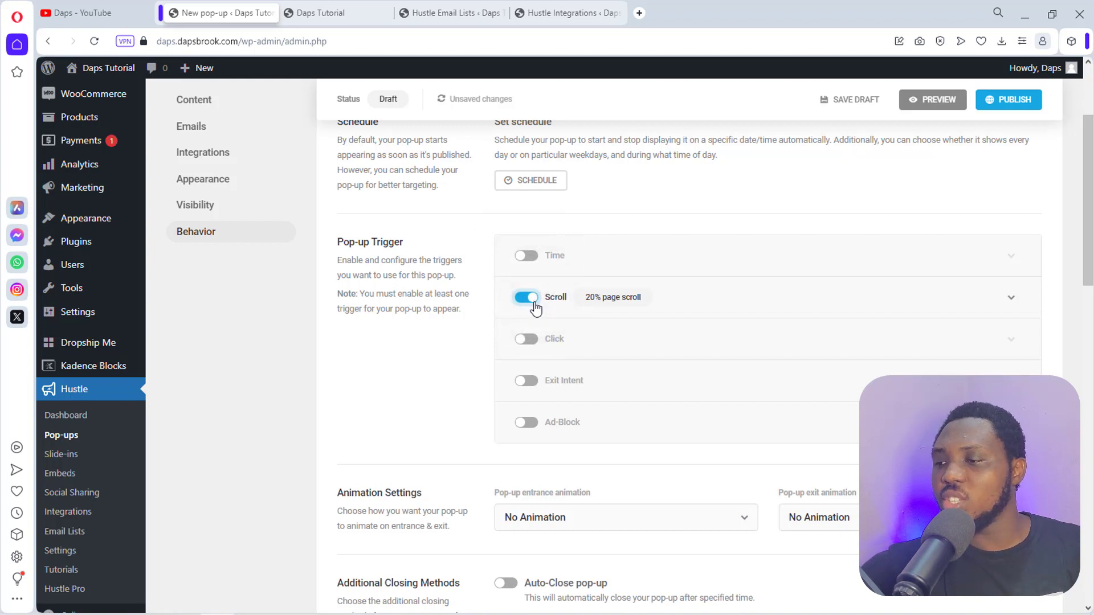
click(706, 303)
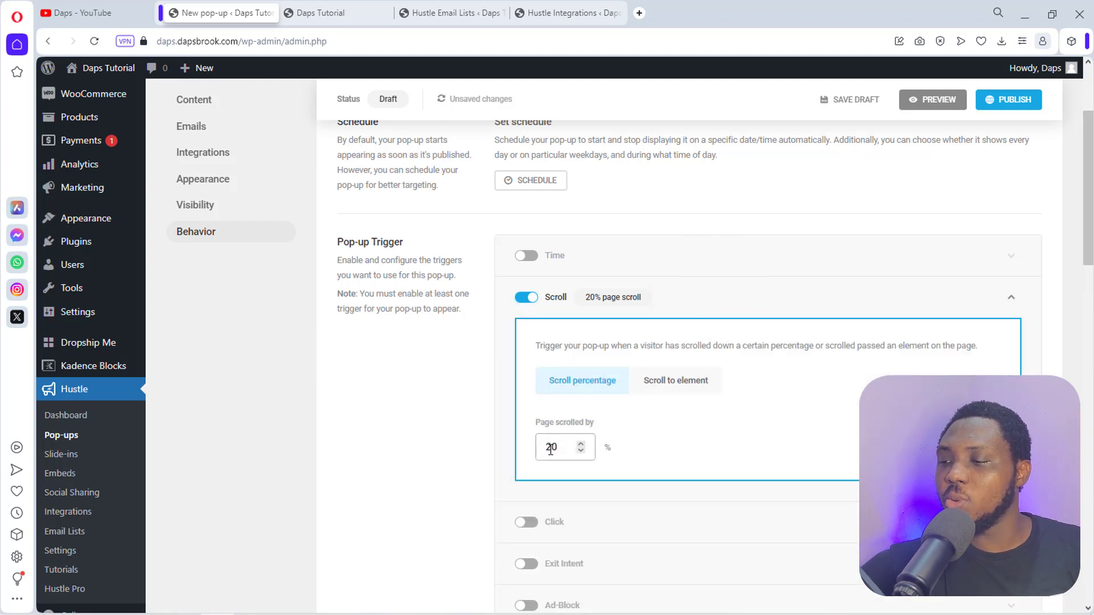
drag(551, 450, 543, 447)
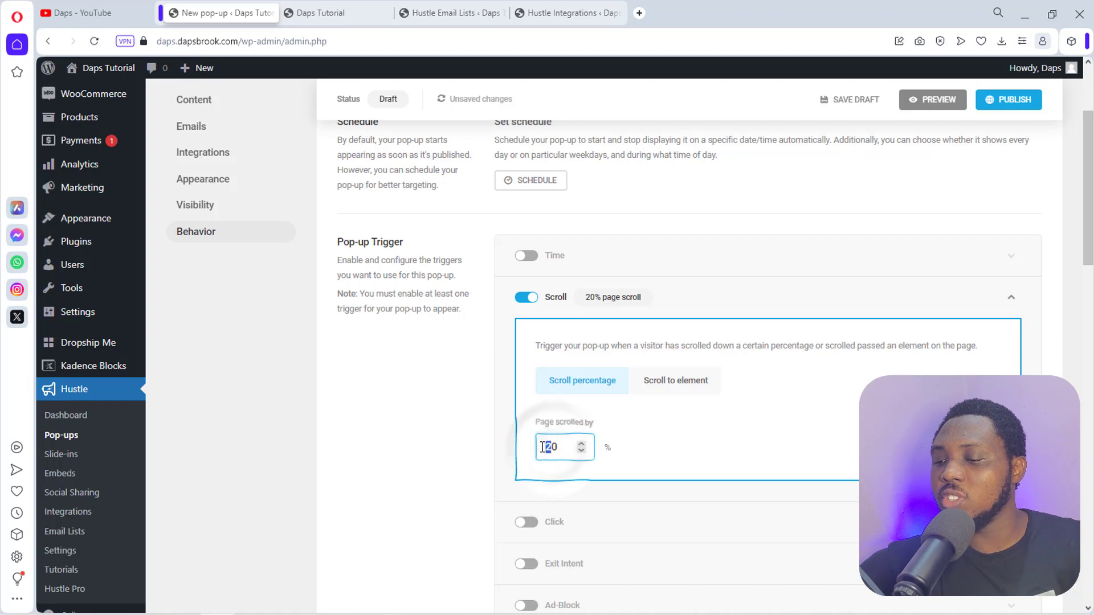
text(5)
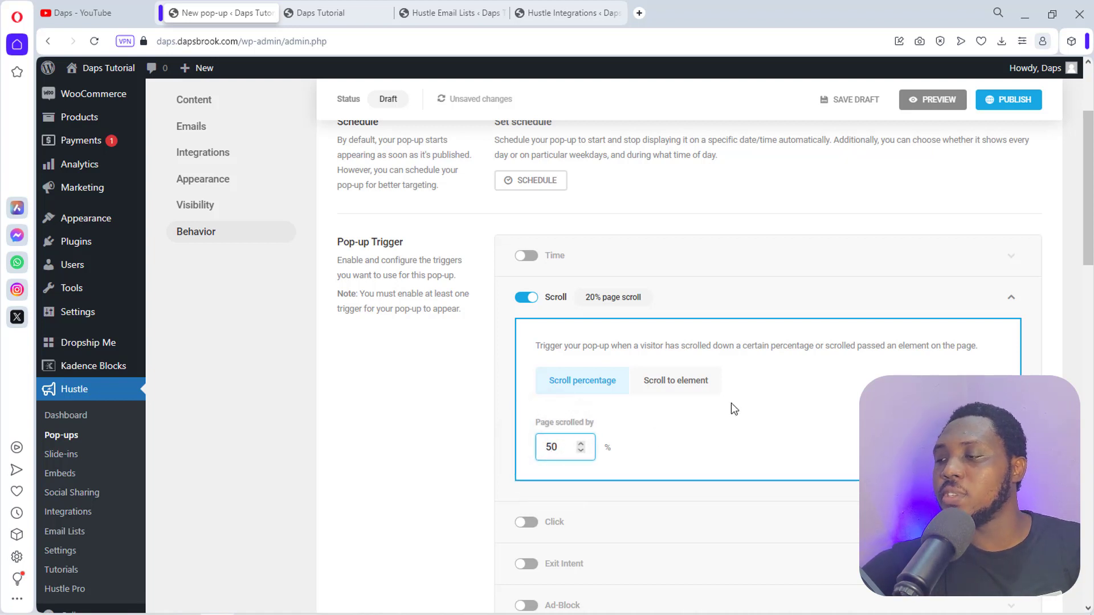
click(1026, 312)
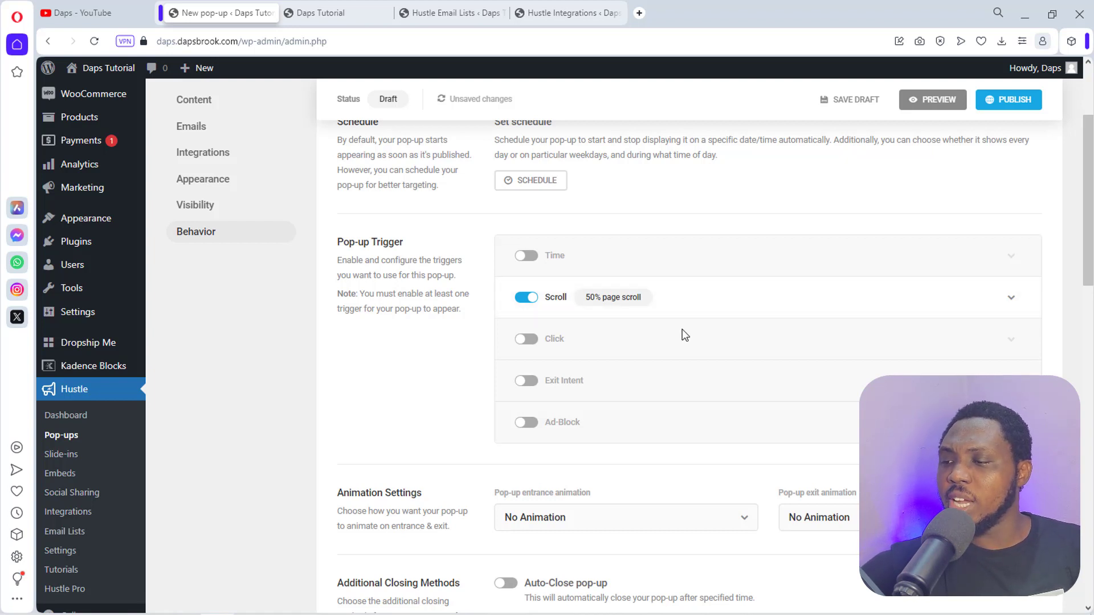
Enable the Exit Intent trigger for the pop-up, leaving the Click trigger disabled.
click(530, 340)
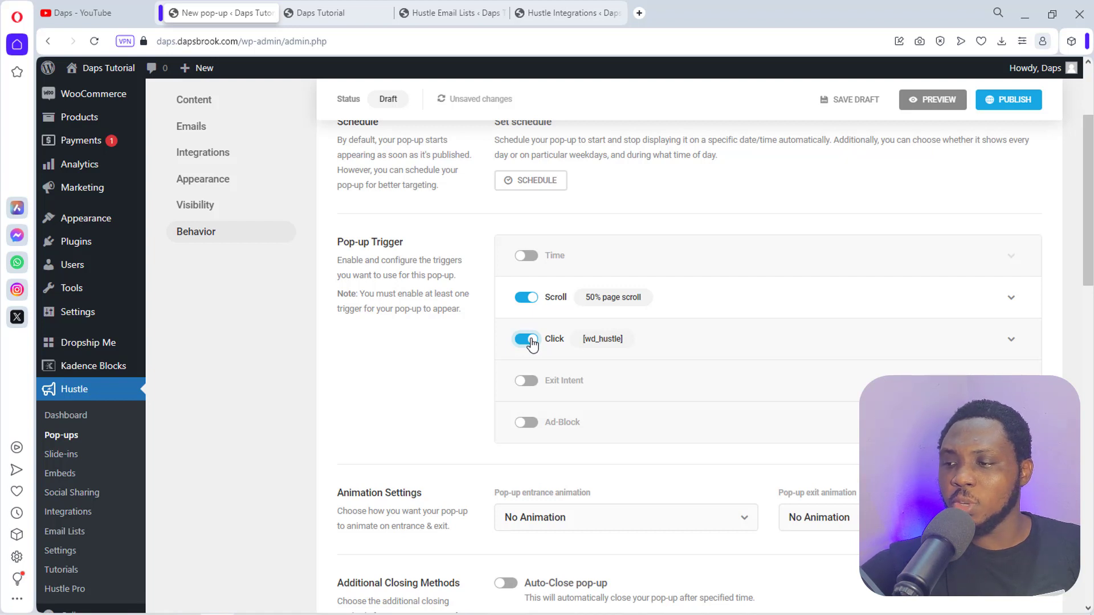
click(527, 340)
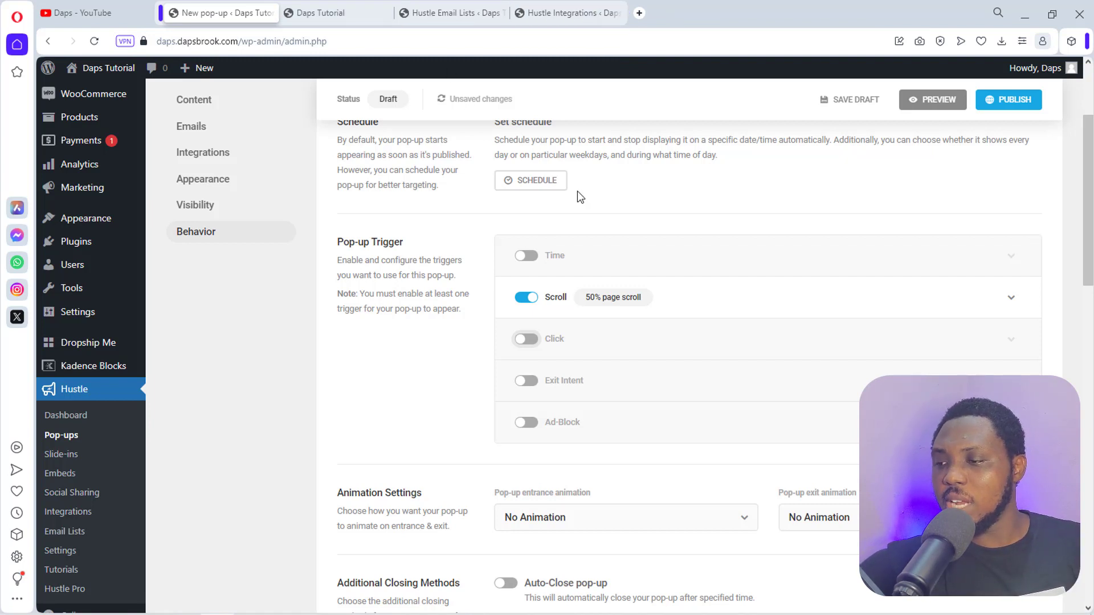
click(528, 381)
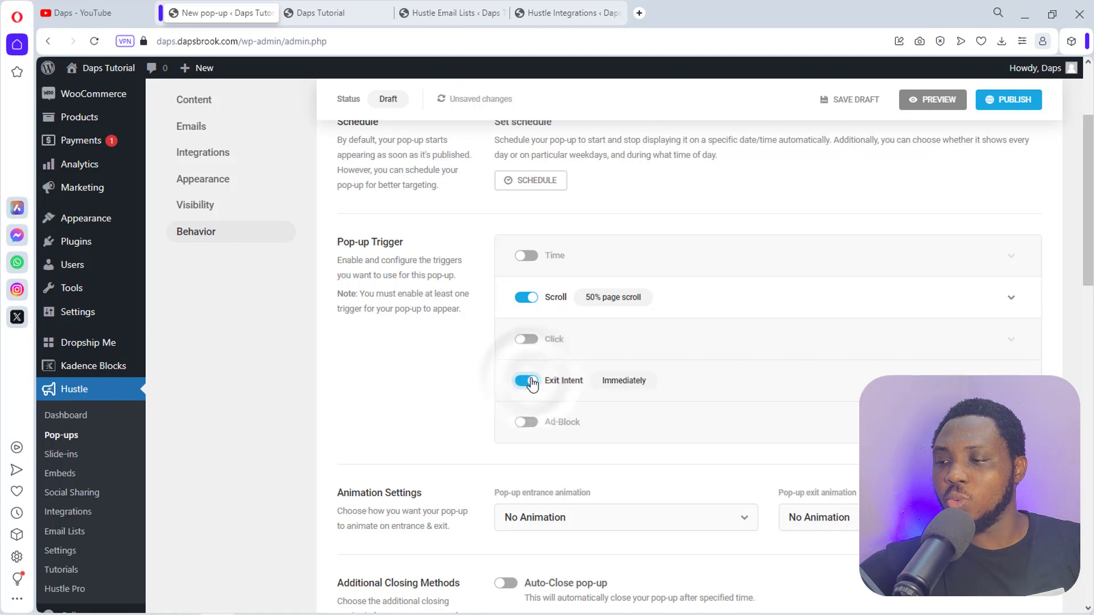
Set the pop-up's entrance animation to Bounce In and its exit animation to Bounce Out.
scroll(680, 350, down, 3)
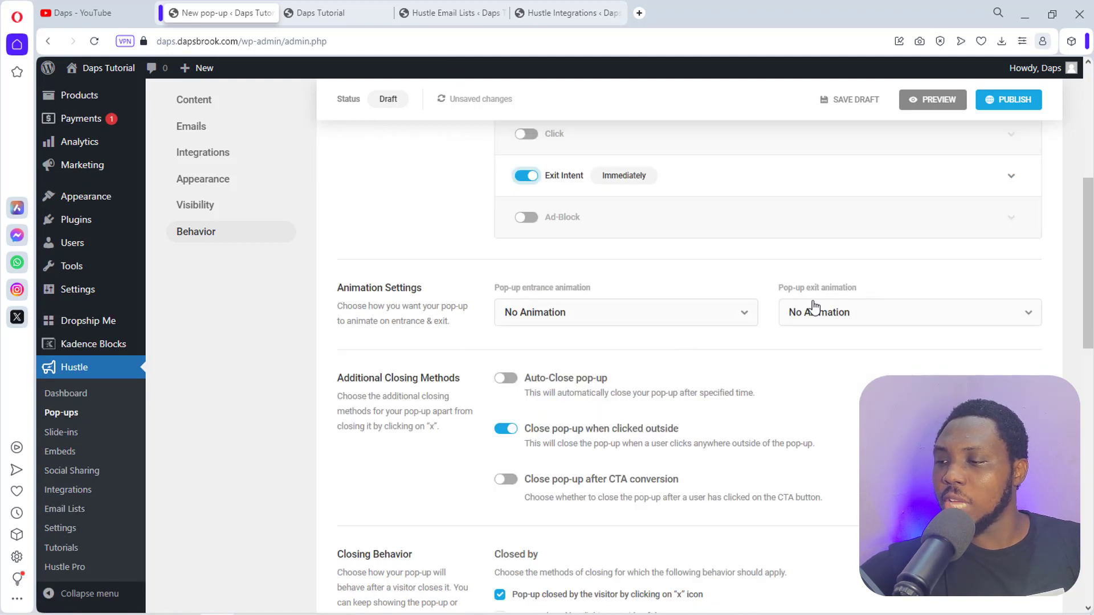
click(638, 321)
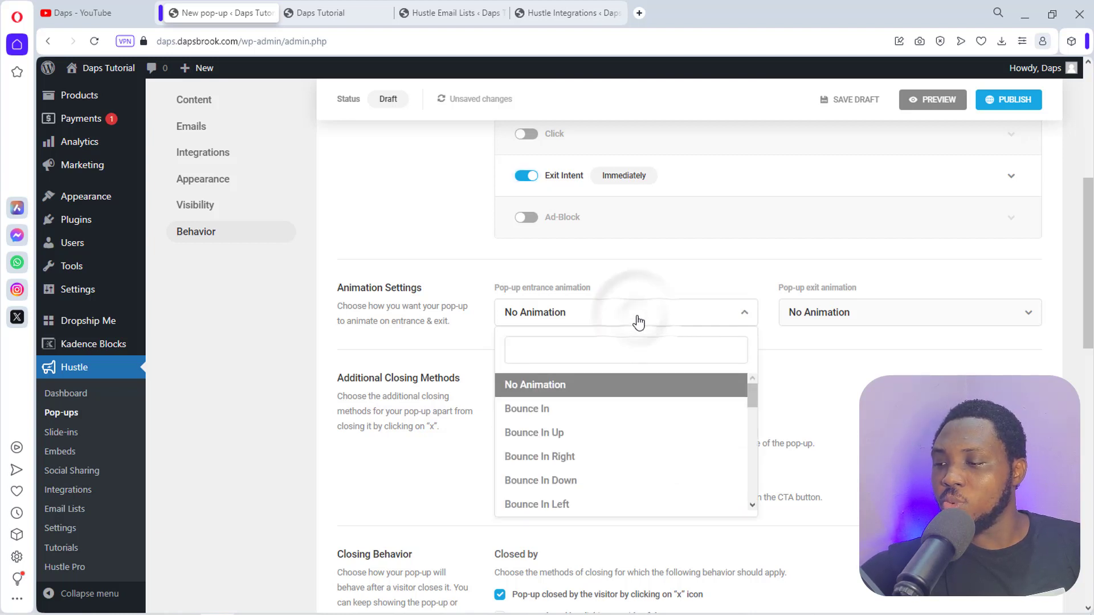
click(544, 416)
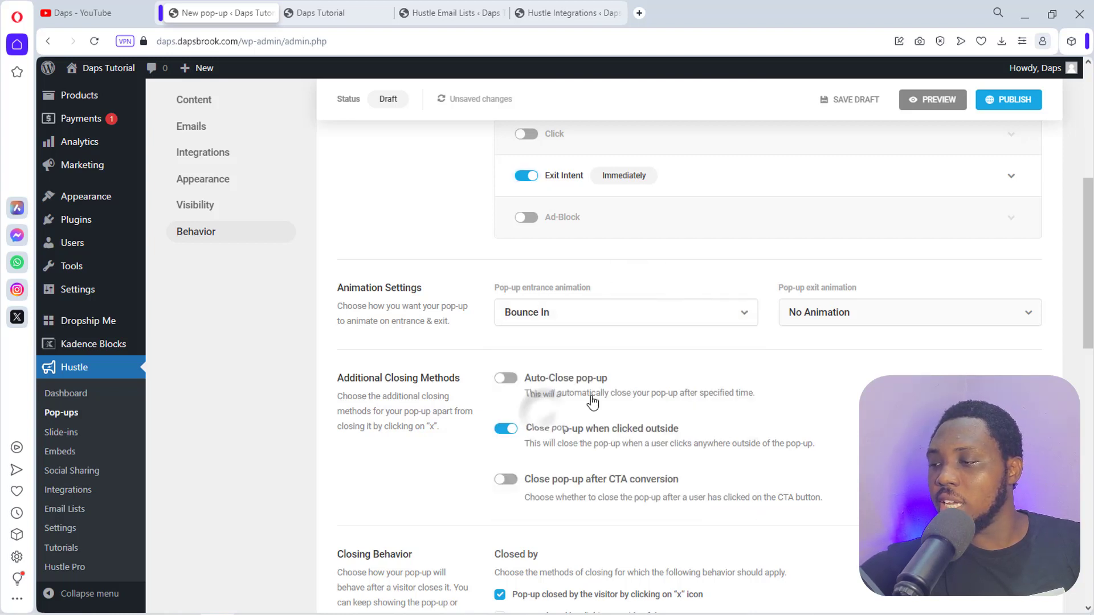
click(821, 324)
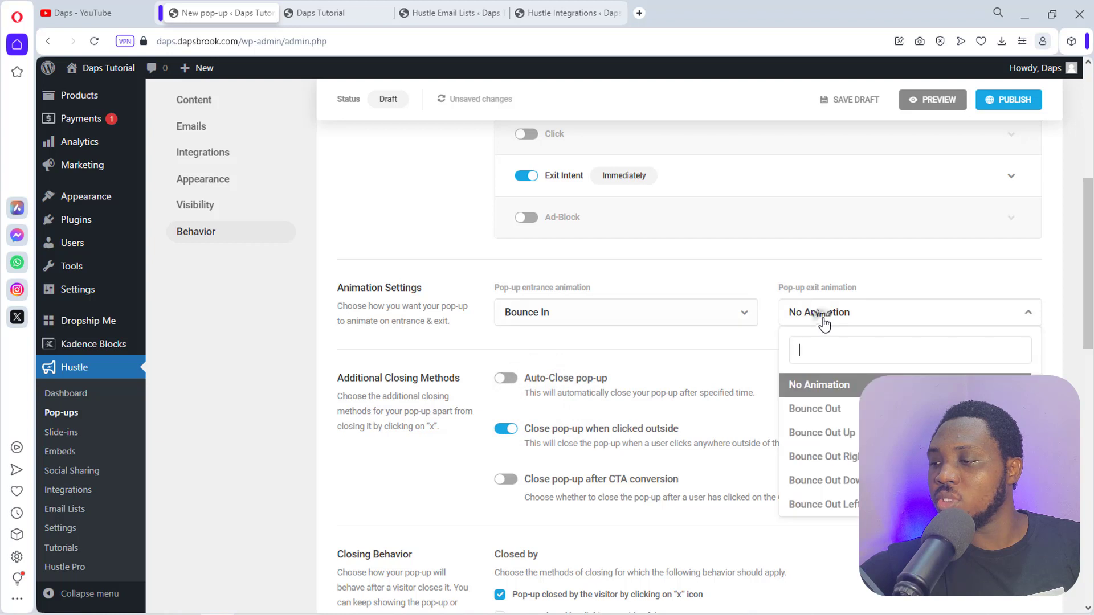
click(809, 408)
Apply the closing behavior to outside clicks as well and set it to "Do not show this pop-up across the site".
scroll(792, 365, down, 2)
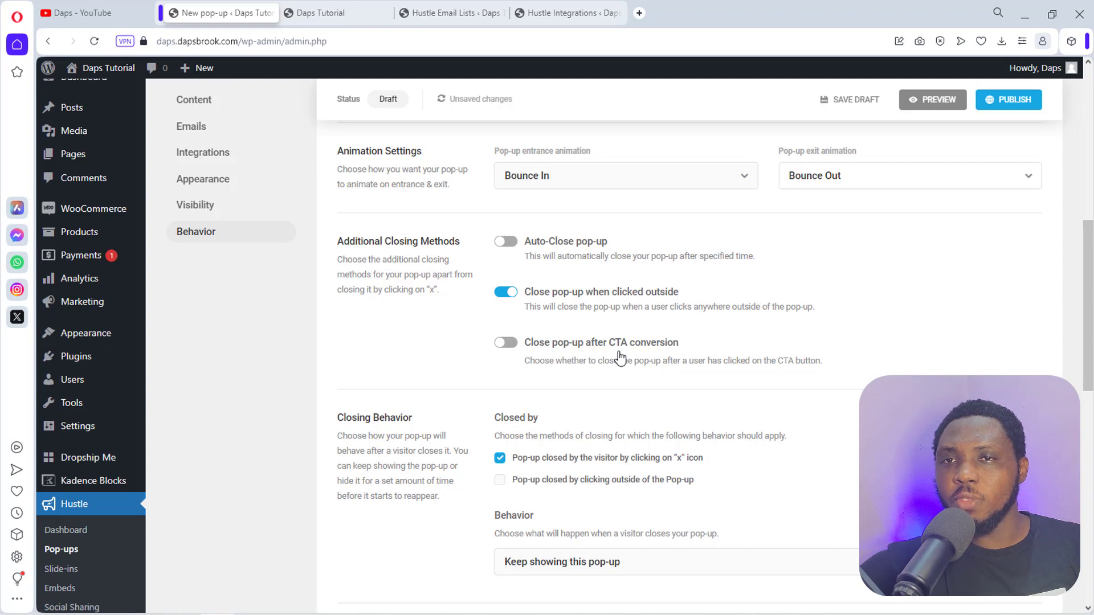
scroll(620, 357, down, 3)
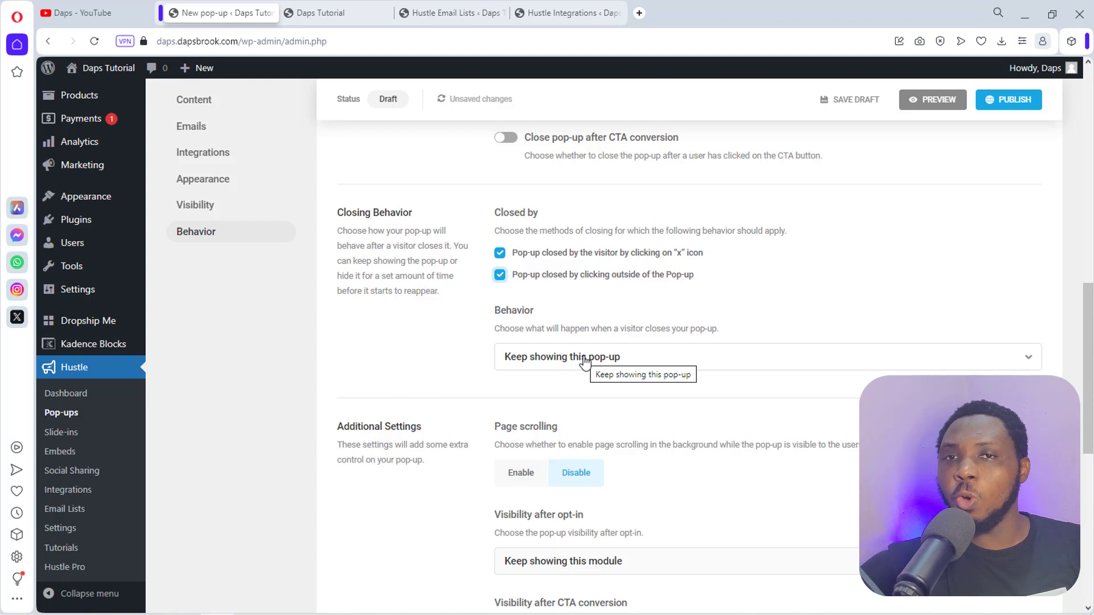
click(585, 359)
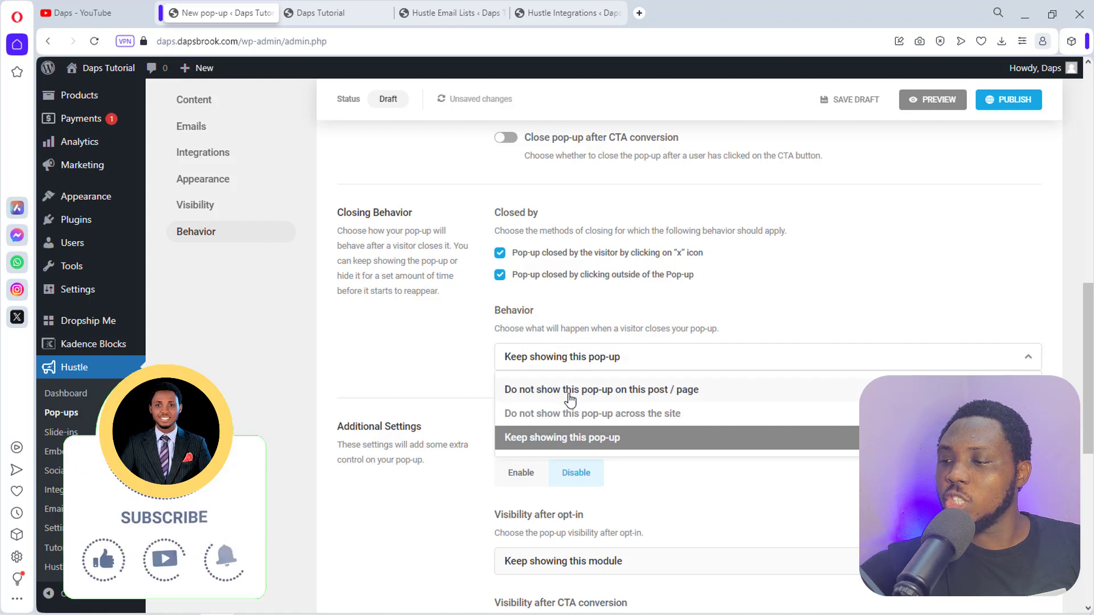
click(635, 415)
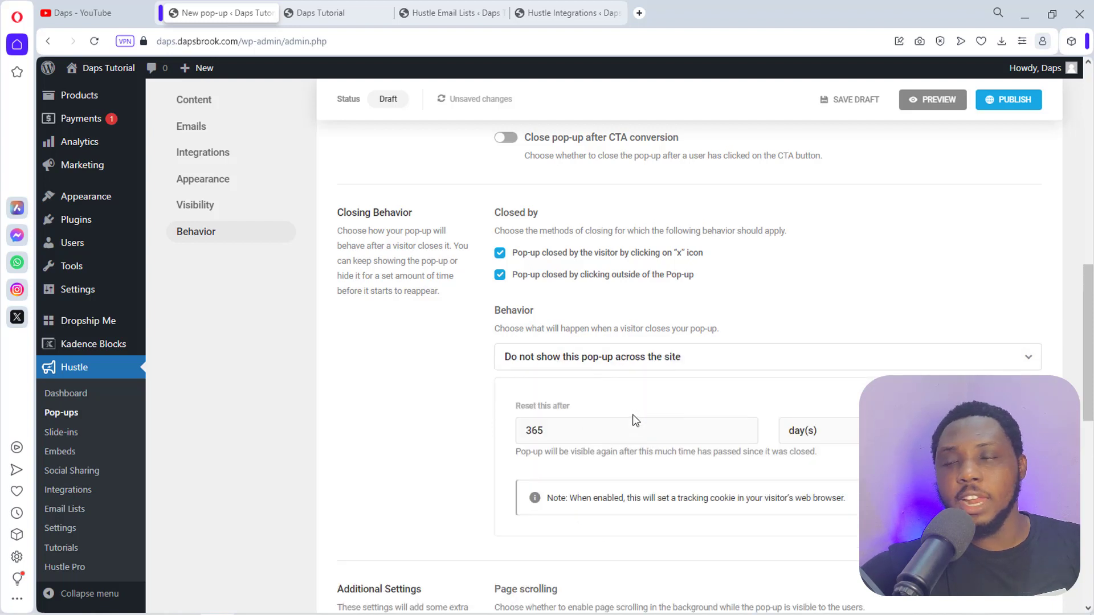
Set the closing behavior to reset after 30 days.
scroll(631, 414, down, 1)
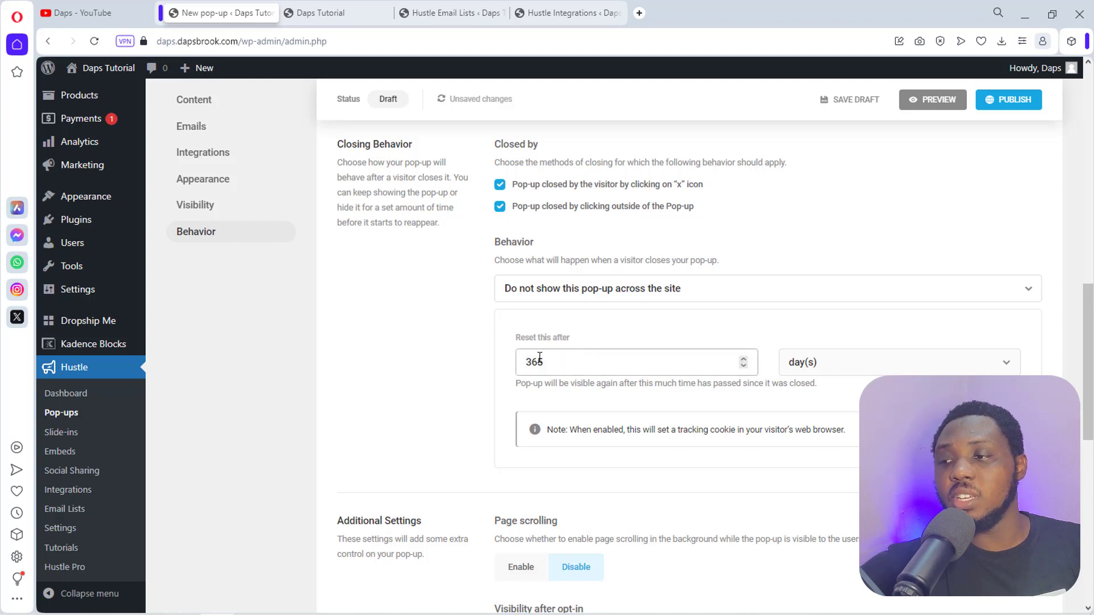
drag(540, 358, 500, 359)
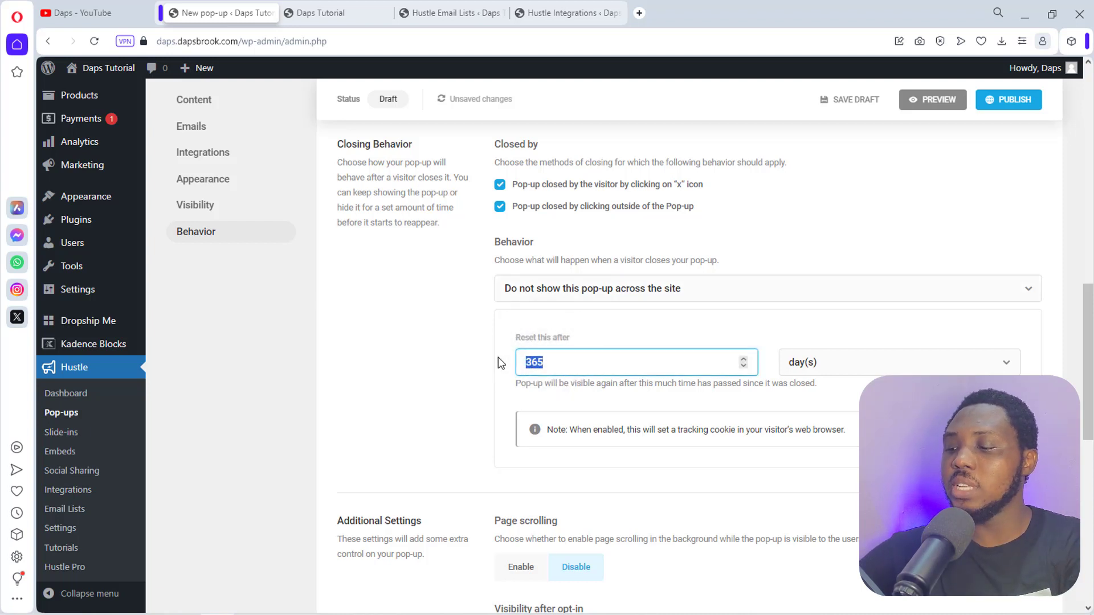
text(30)
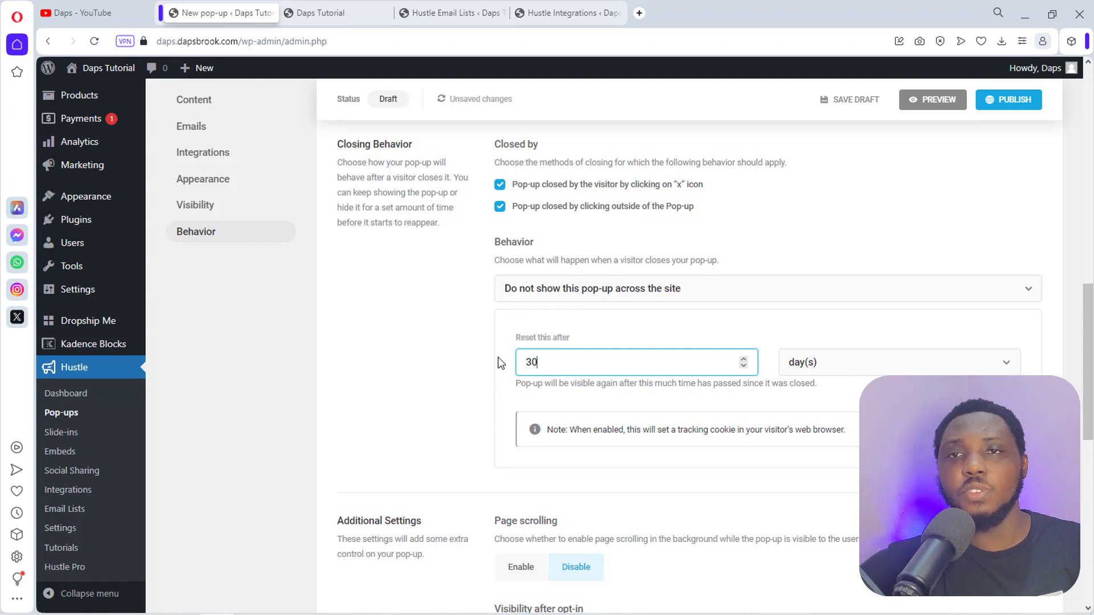
Review the pop-up's remaining additional settings, publish the pop-up and dismiss the completion message.
scroll(519, 346, down, 2)
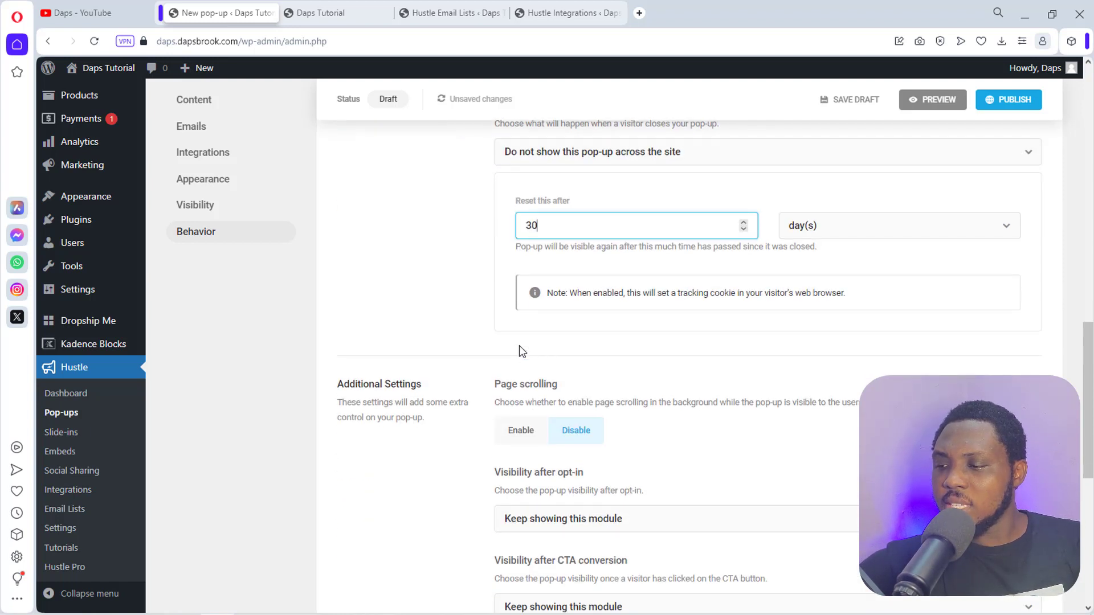
scroll(519, 346, down, 2)
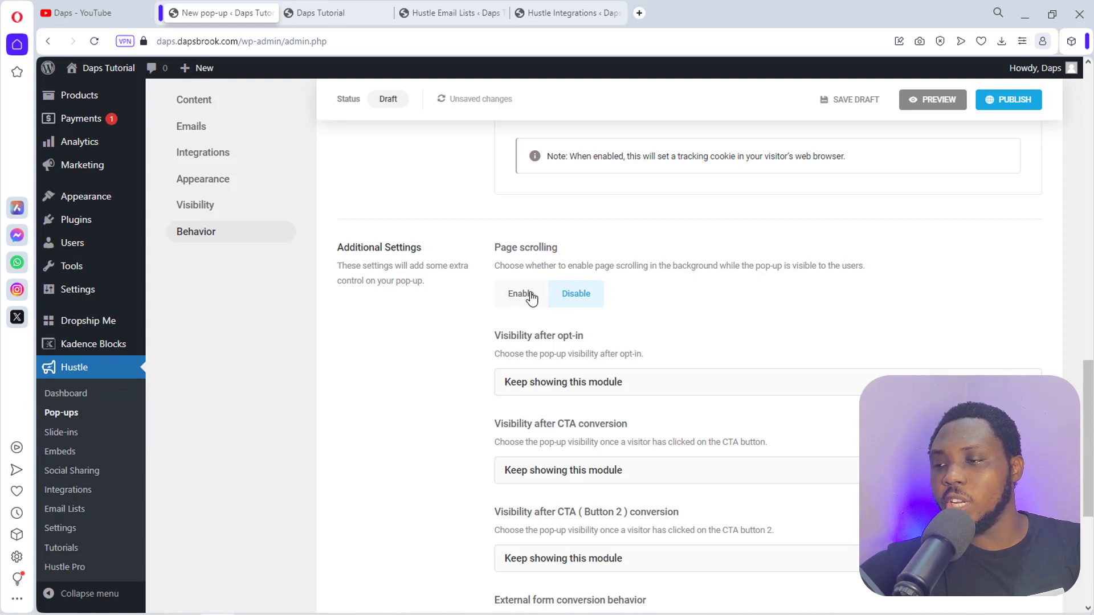
scroll(765, 285, down, 5)
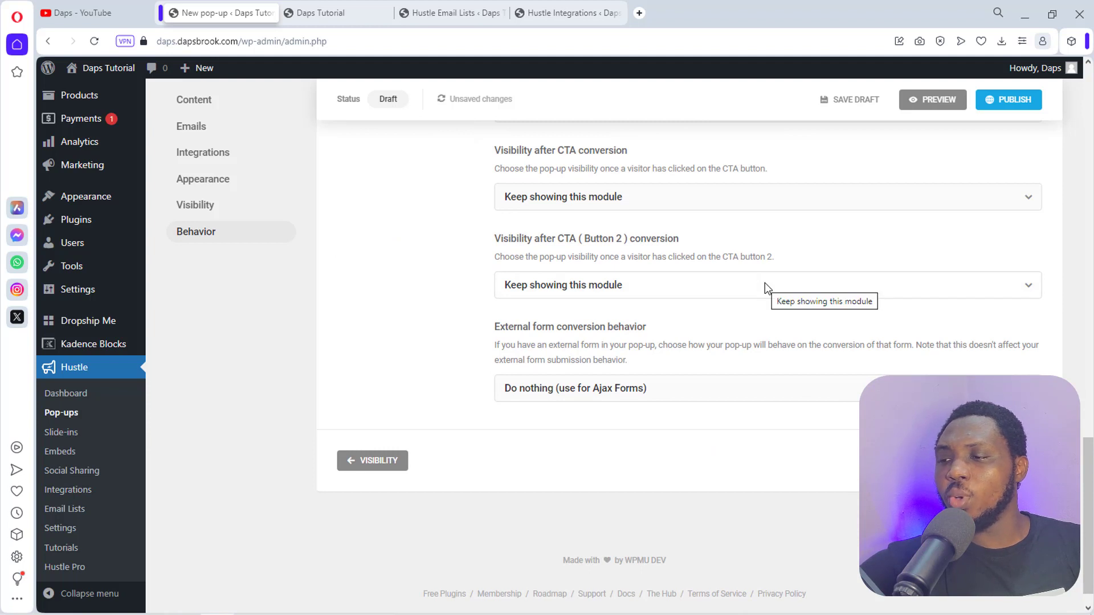
scroll(765, 282, up, 1)
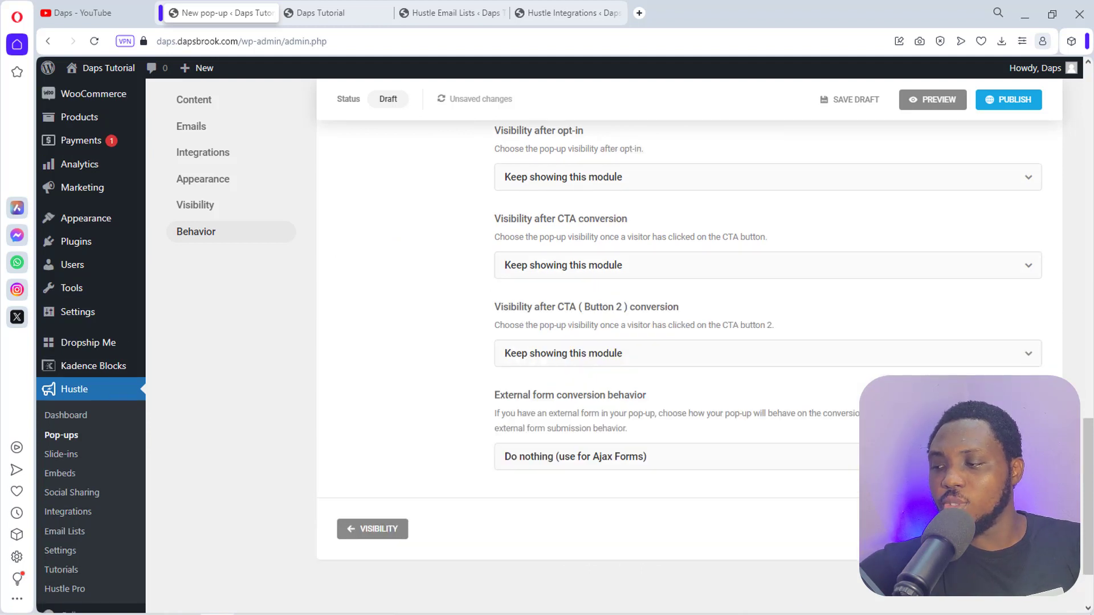
click(1009, 529)
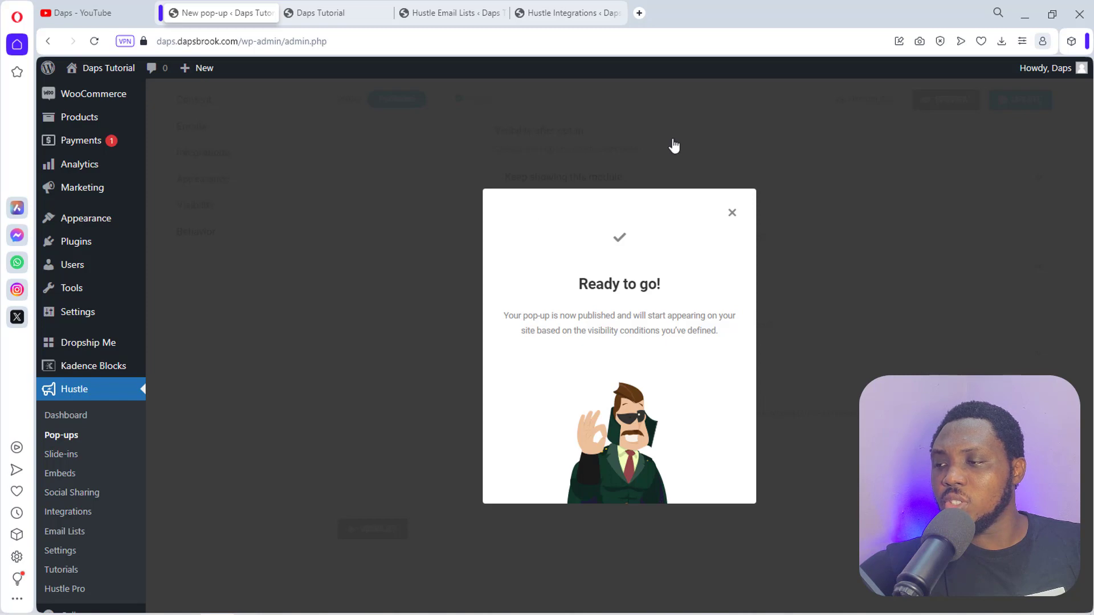
click(733, 213)
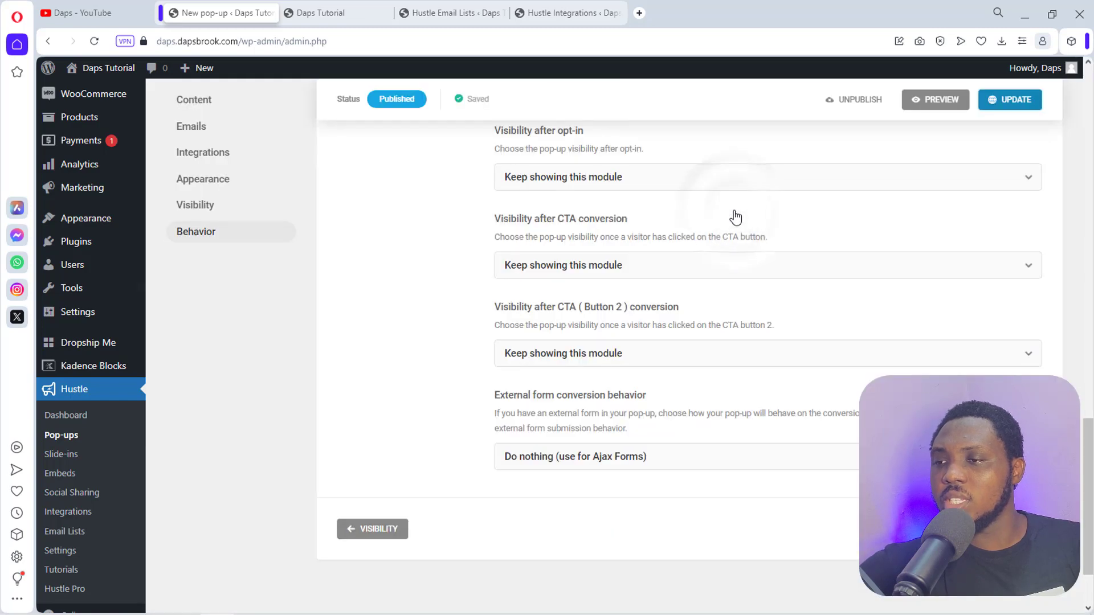
Reload the site's front page and scroll past its halfway point to test the pop-up's scroll trigger.
click(319, 13)
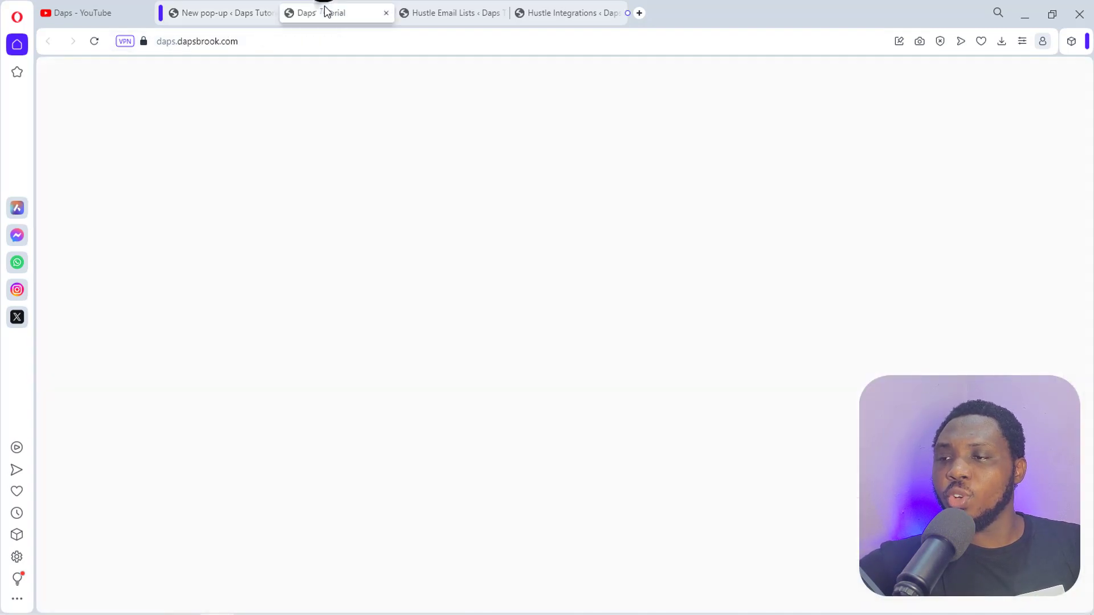
scroll(283, 175, up, 4)
scroll(283, 175, up, 10)
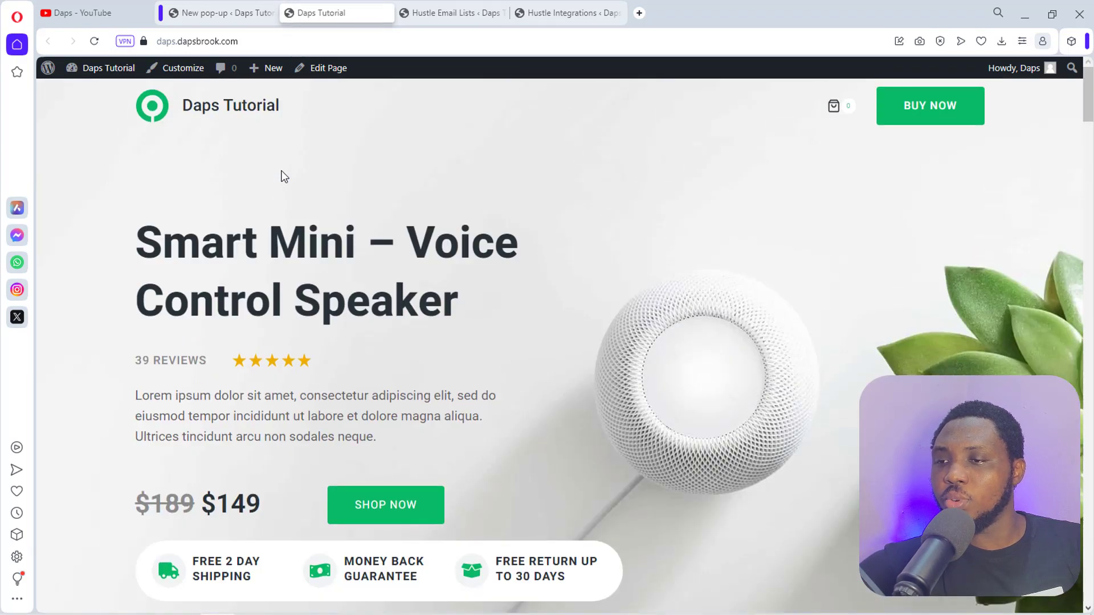
click(95, 43)
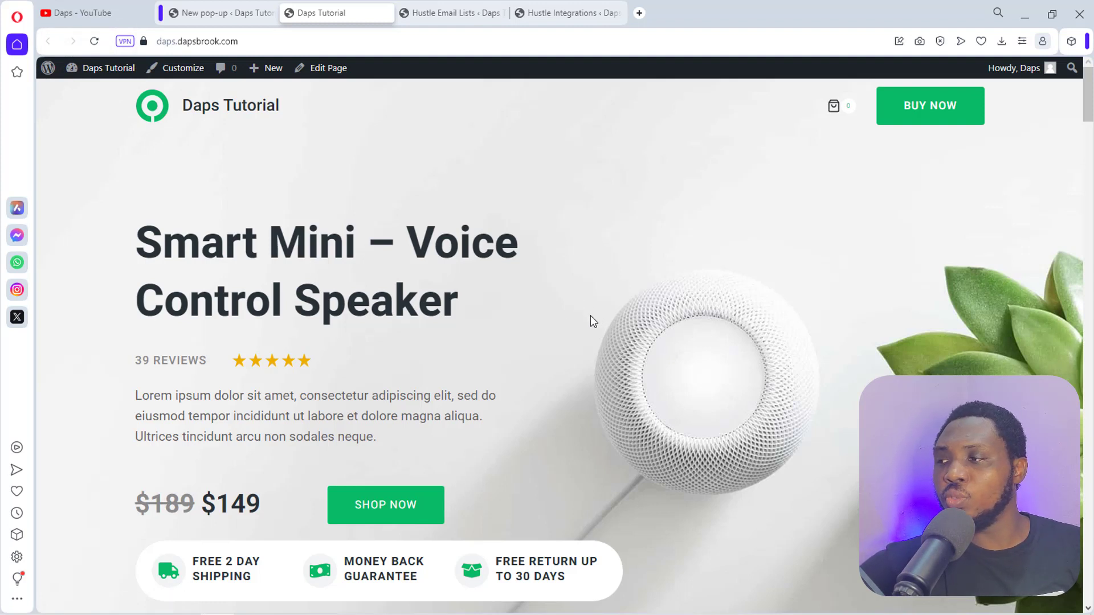
scroll(590, 317, down, 10)
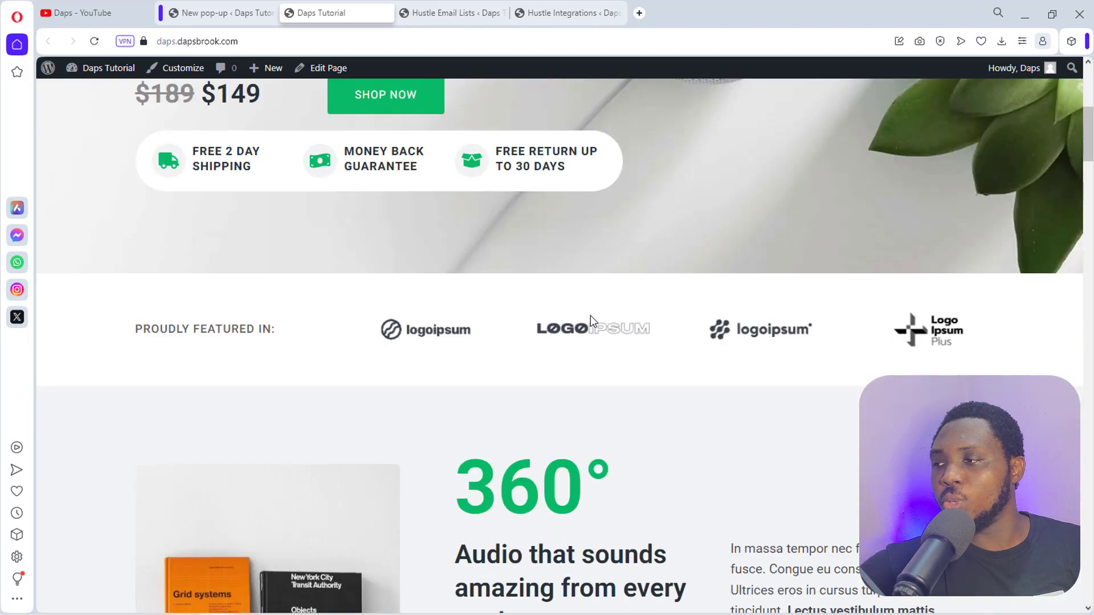
scroll(590, 317, down, 10)
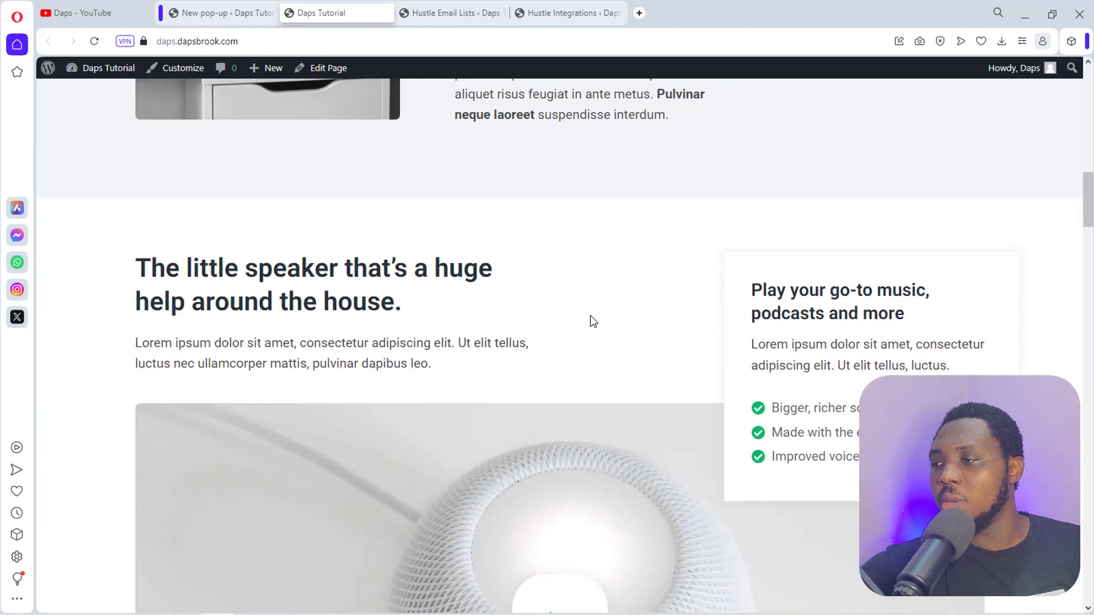
scroll(591, 316, down, 10)
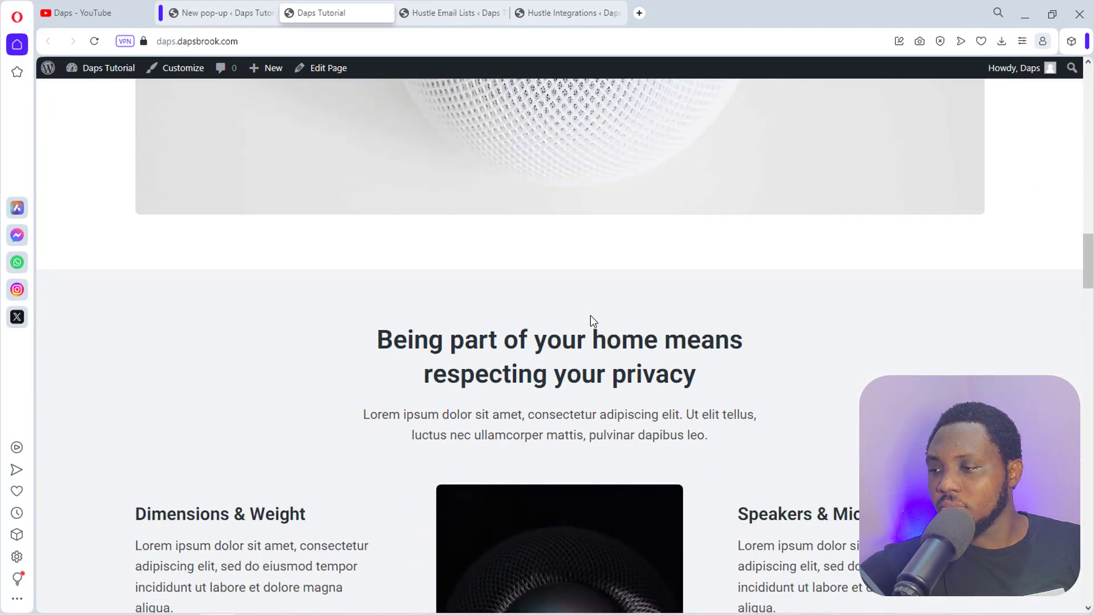
scroll(590, 317, down, 7)
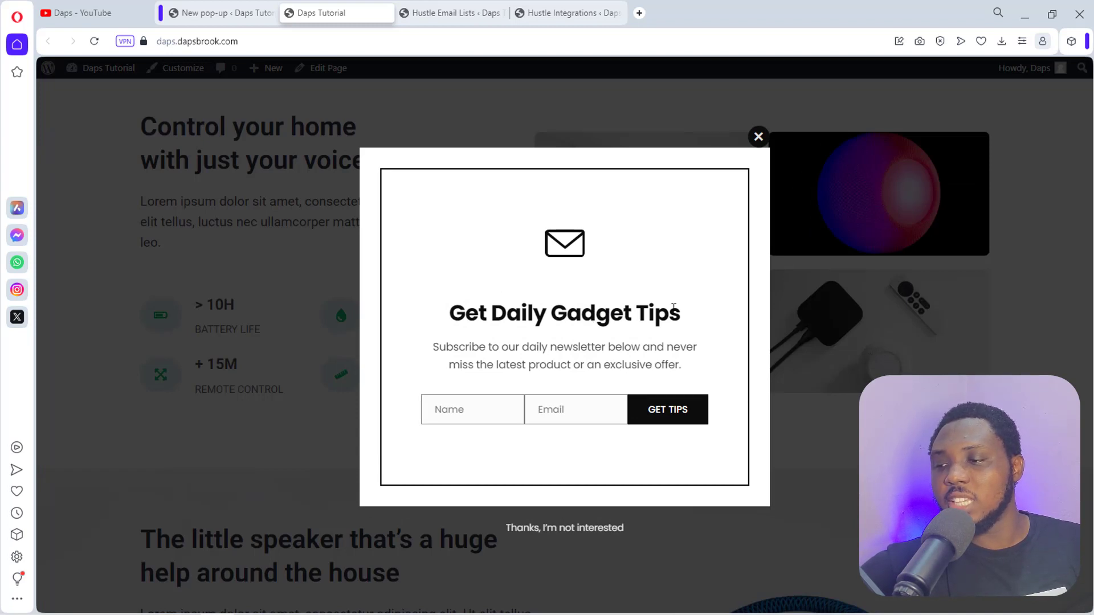
Check the Name and Email fields in the live pop-up without filling them in, and close the pop-up.
click(459, 411)
click(548, 409)
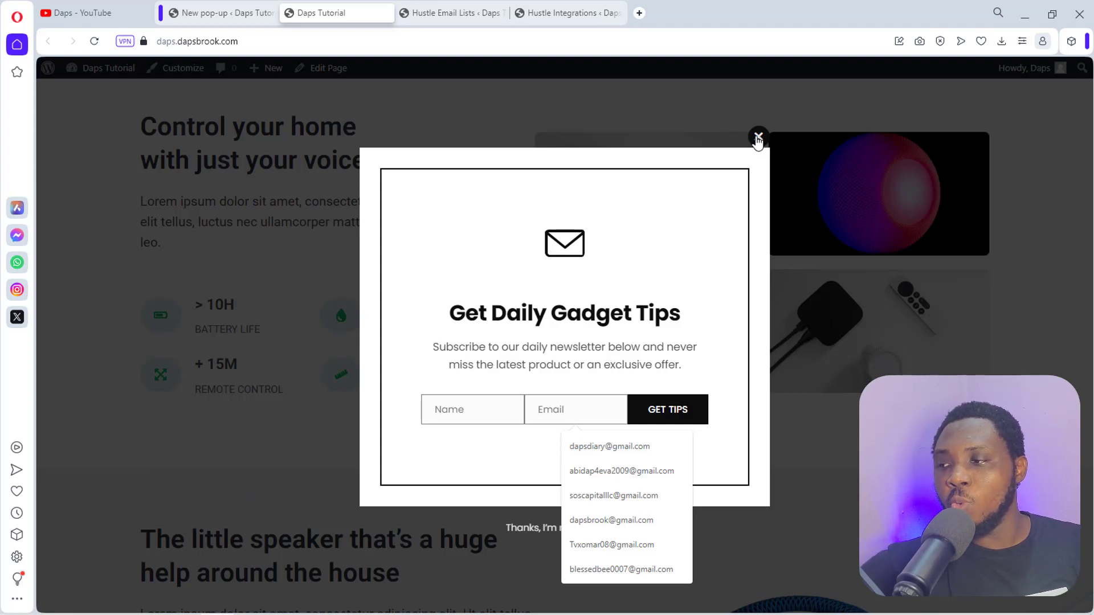
click(758, 138)
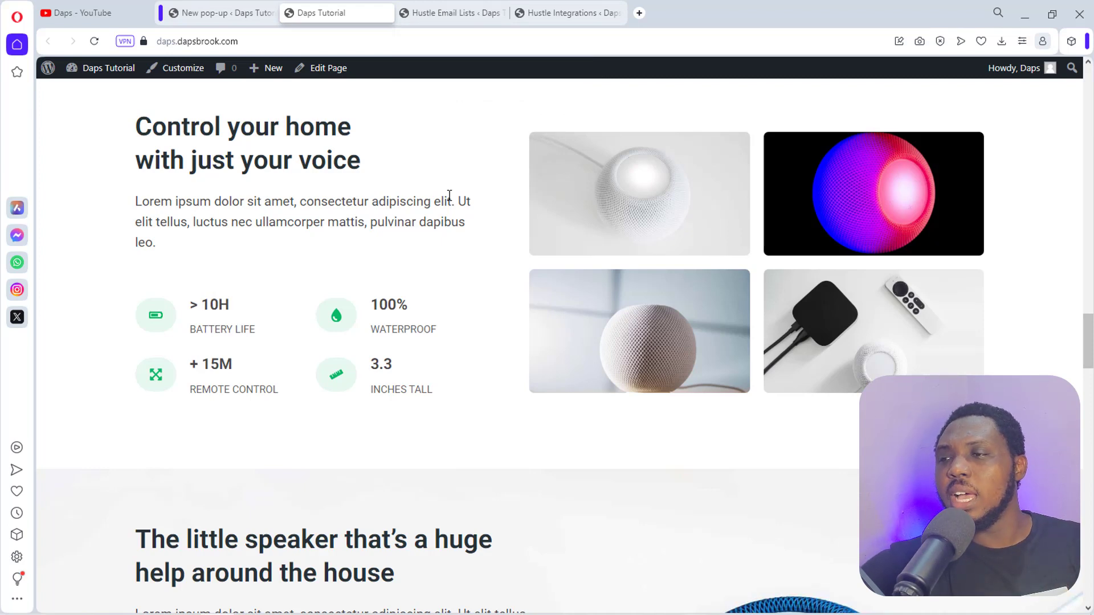
Create a new Hustle slide-in named "black friday deal" of type Informational and proceed to the template choice.
click(211, 16)
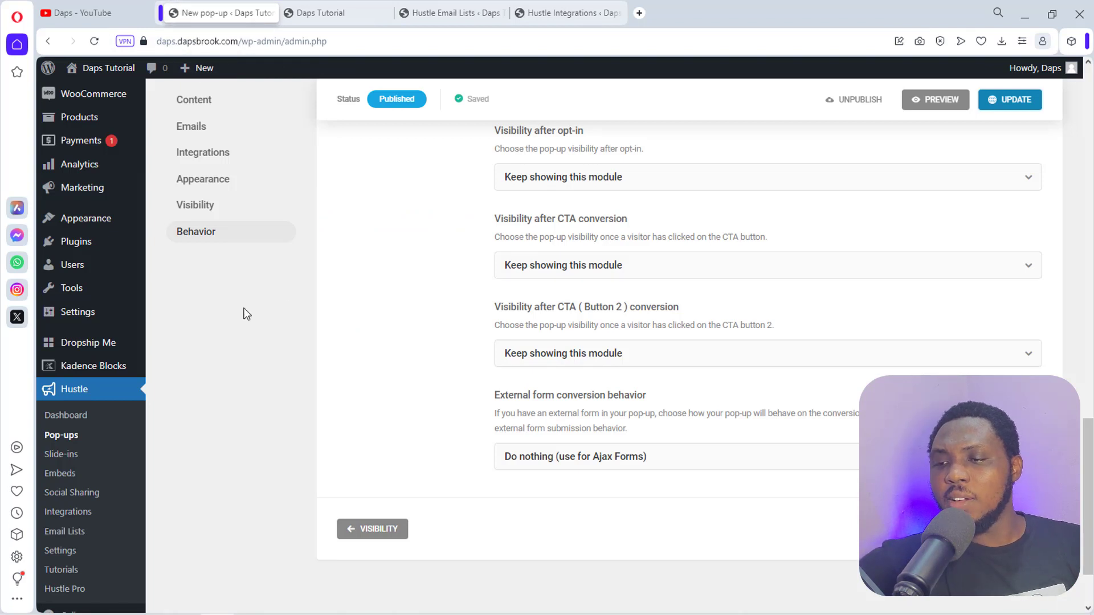
click(61, 455)
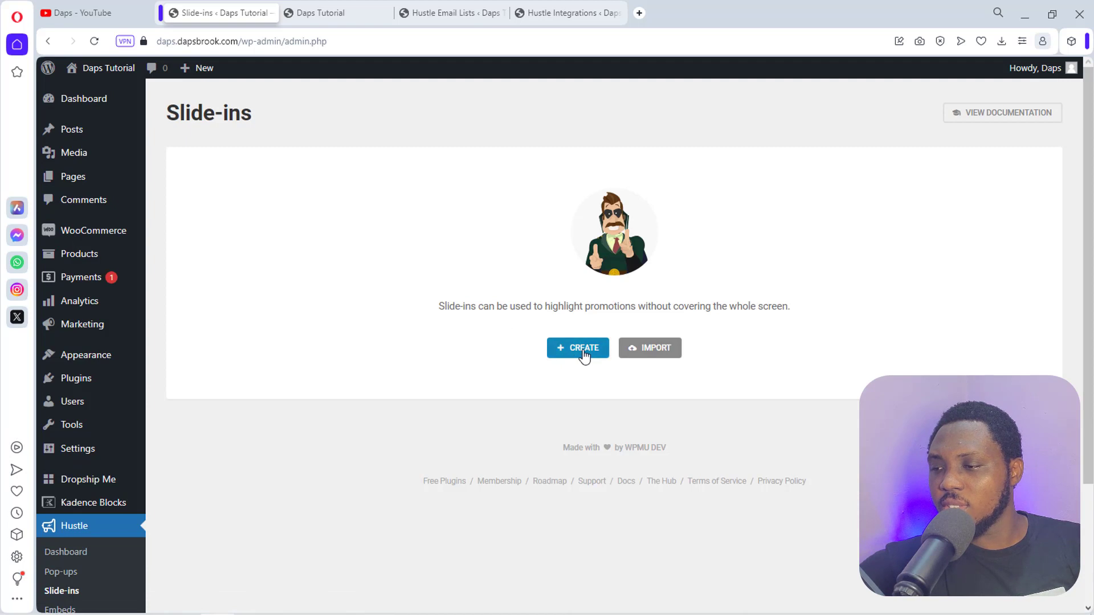
click(581, 354)
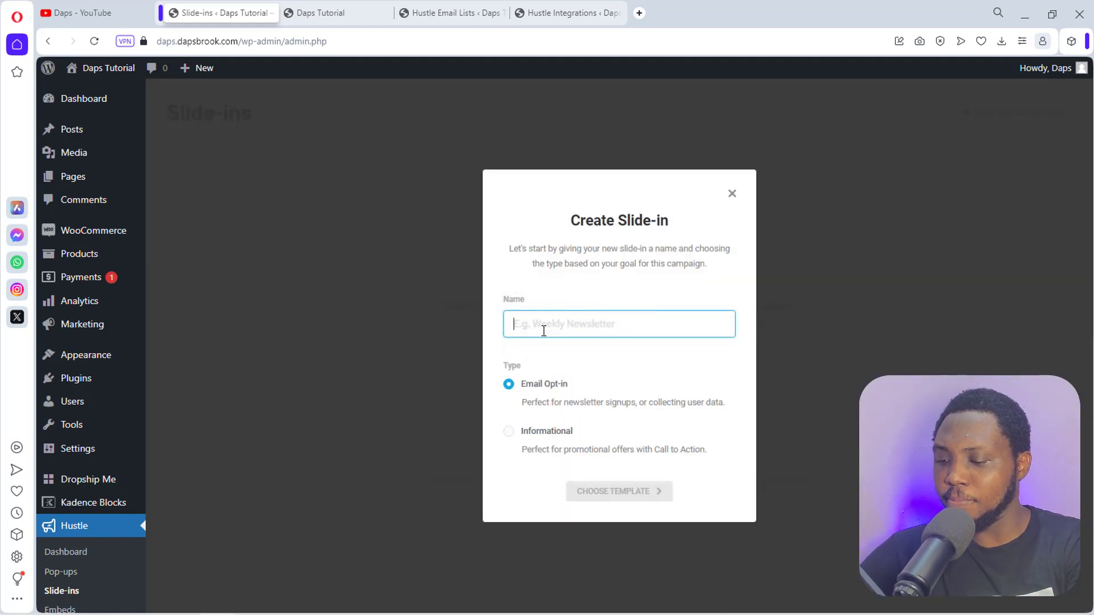
text(black friday)
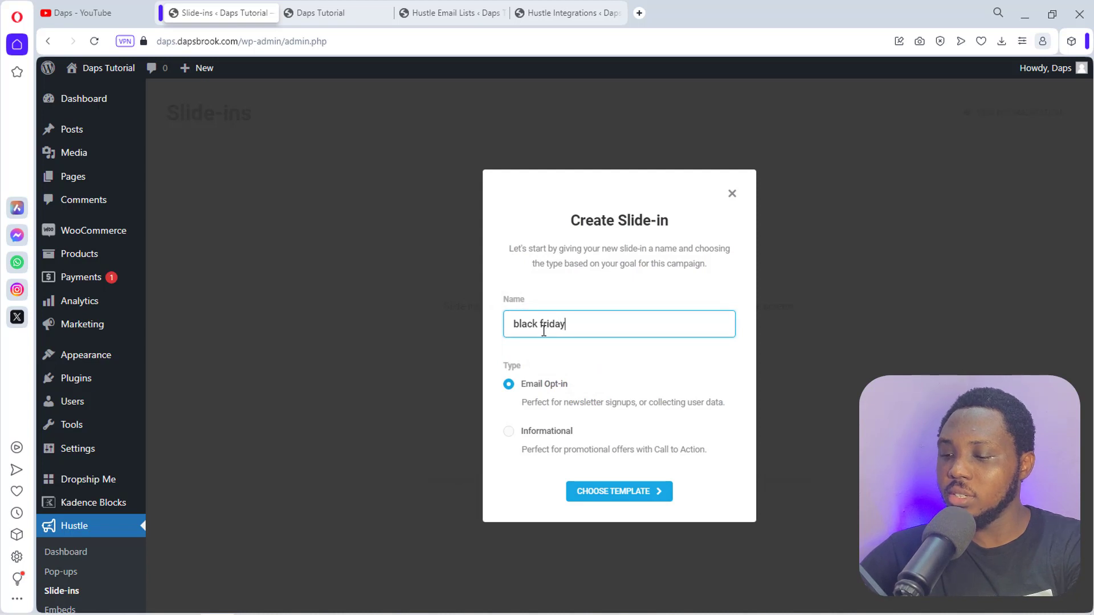
text( deal)
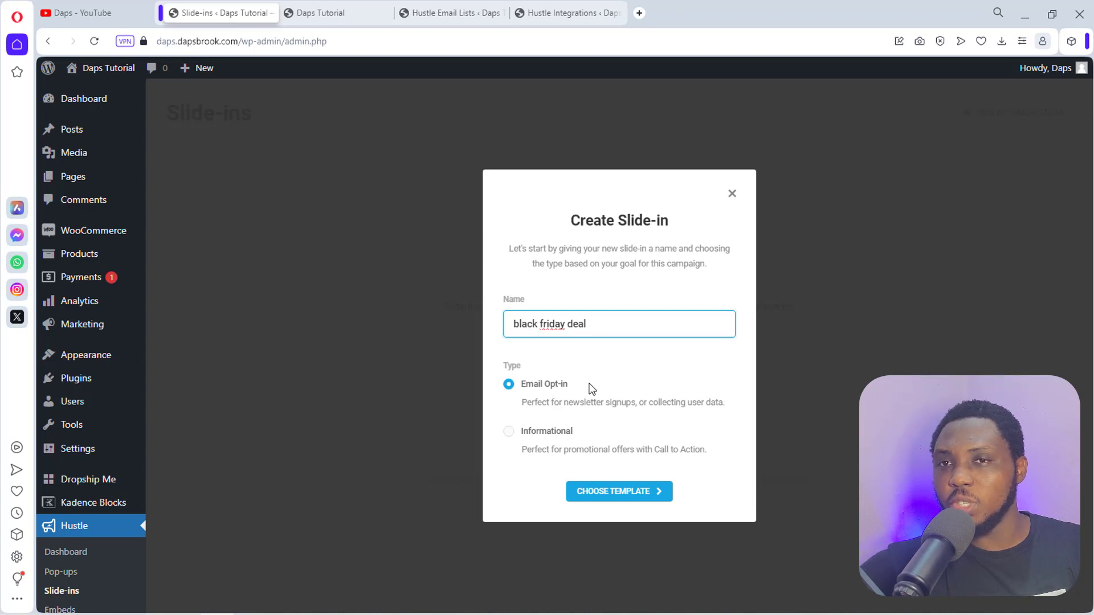
click(509, 433)
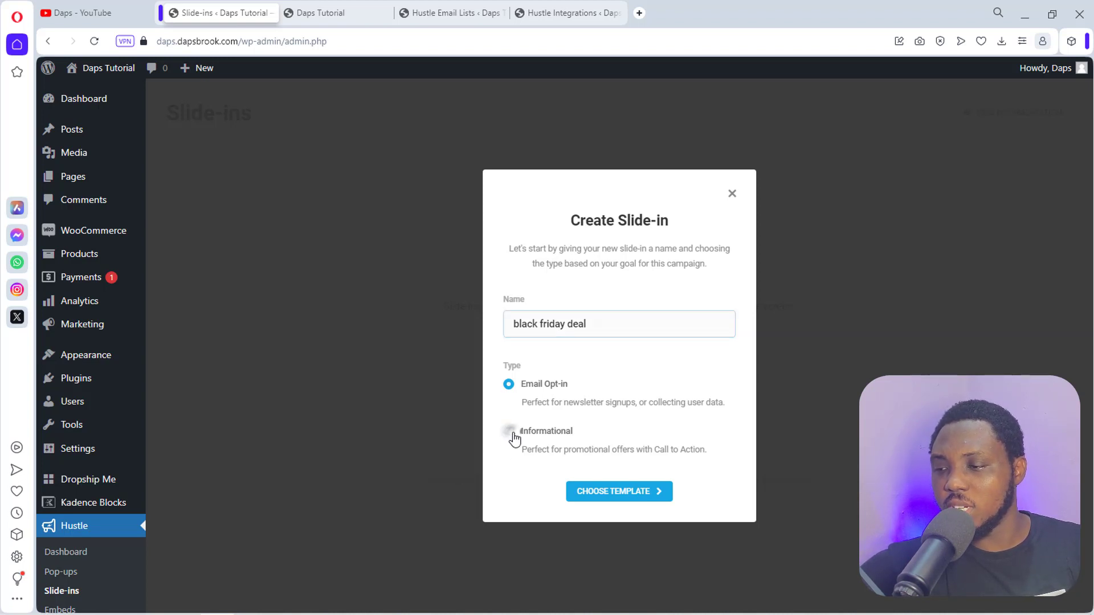
click(619, 499)
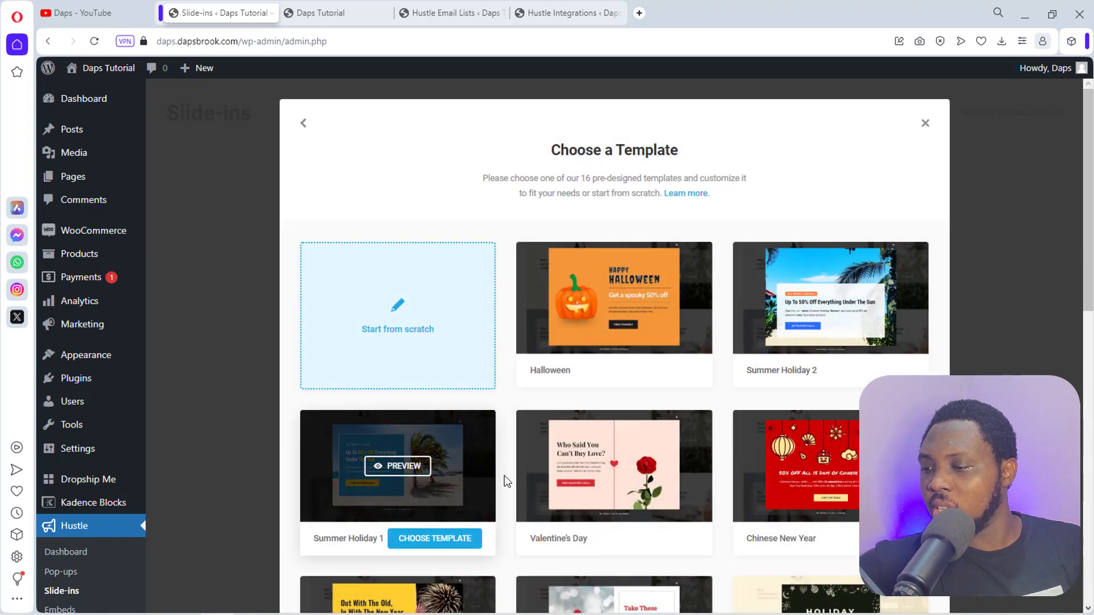
Preview the Black Friday template, close the preview and choose that template for the slide-in.
scroll(573, 456, down, 1)
scroll(574, 453, down, 5)
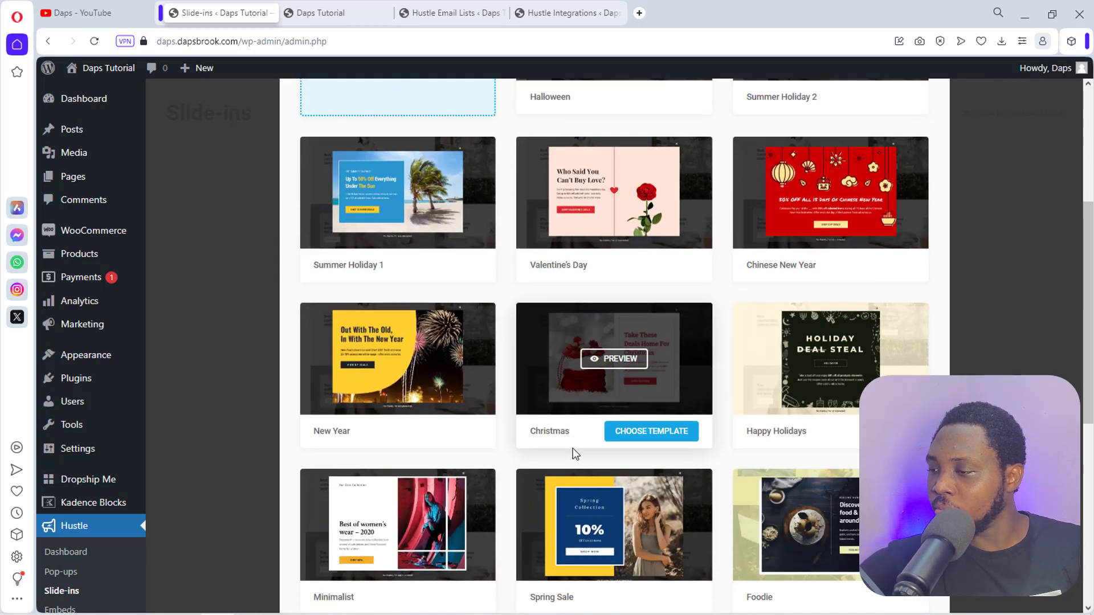
scroll(573, 454, down, 7)
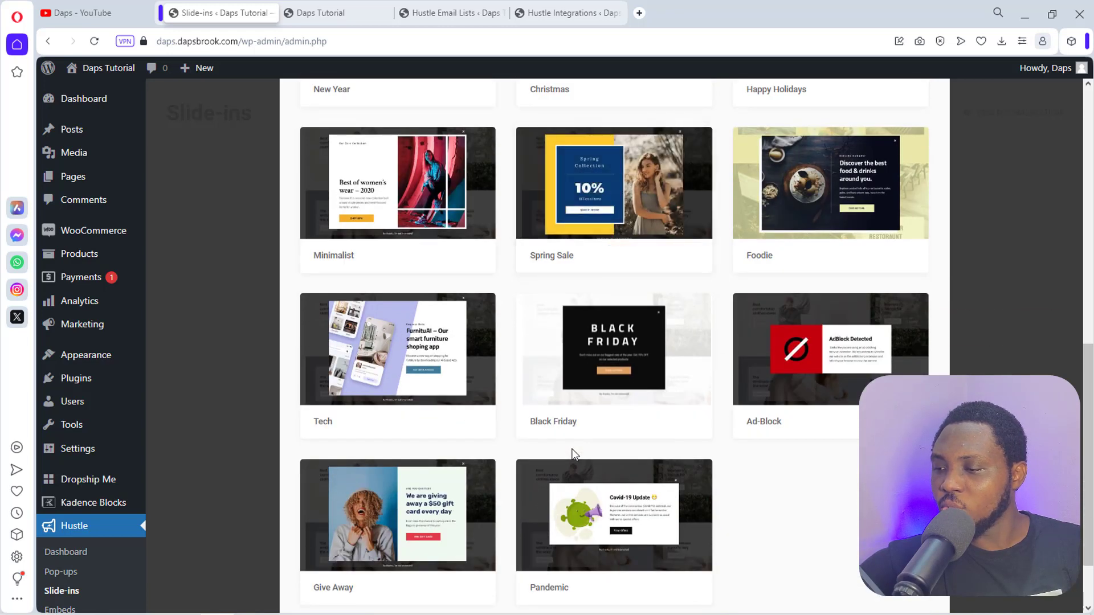
mouse_move(693, 386)
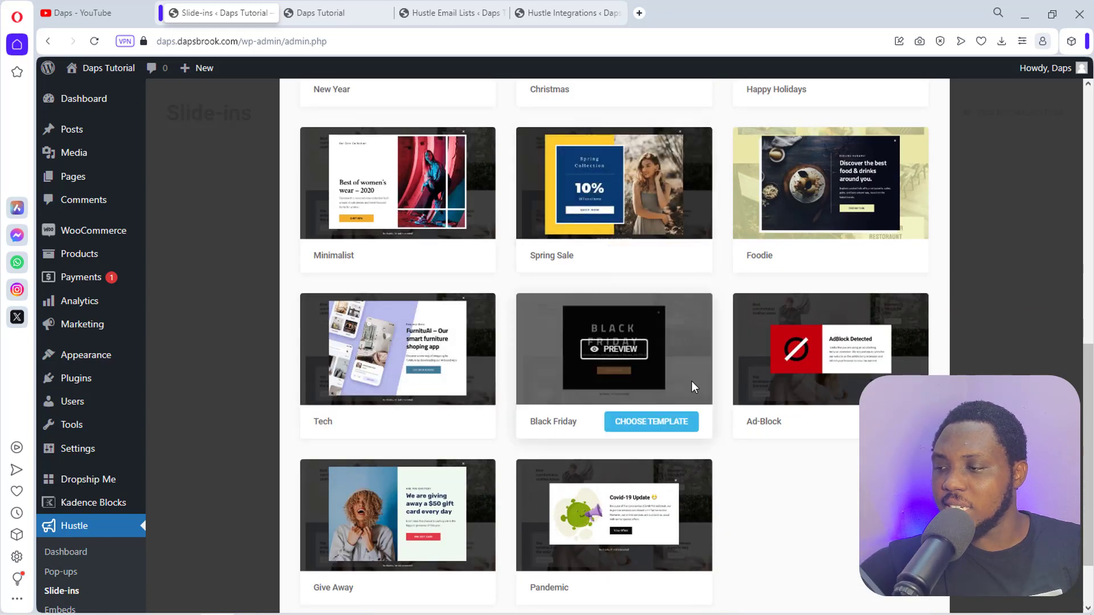
click(616, 352)
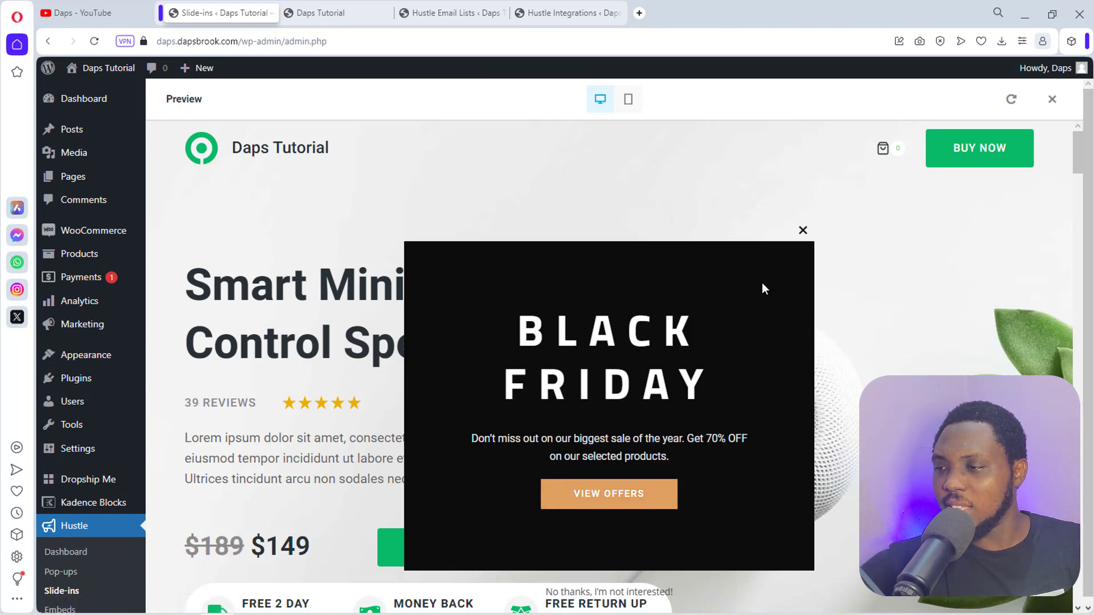
click(1052, 100)
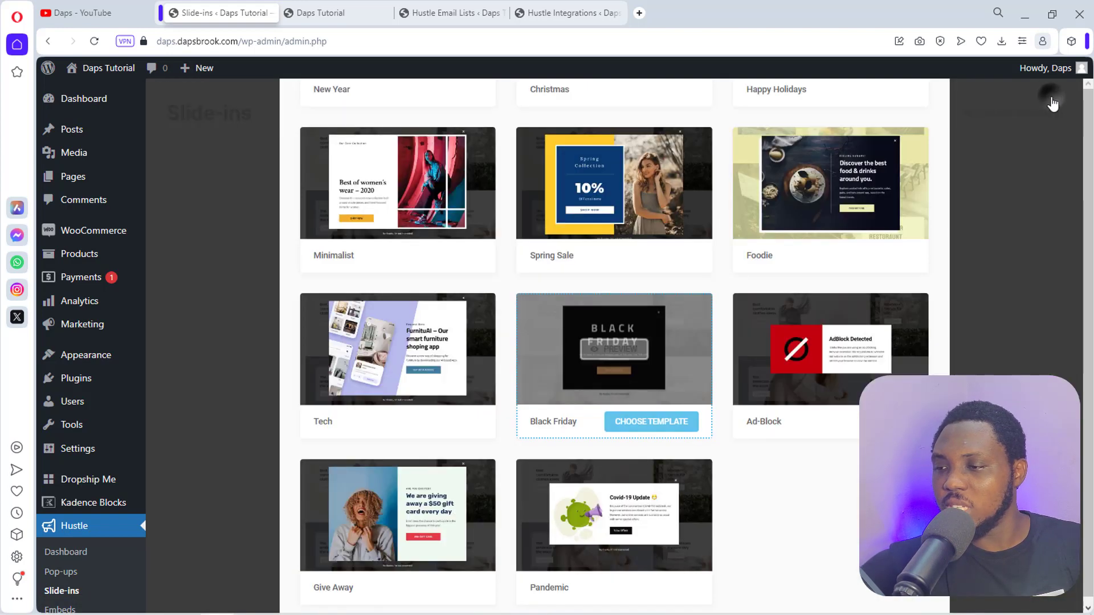
click(647, 423)
scroll(803, 326, up, 10)
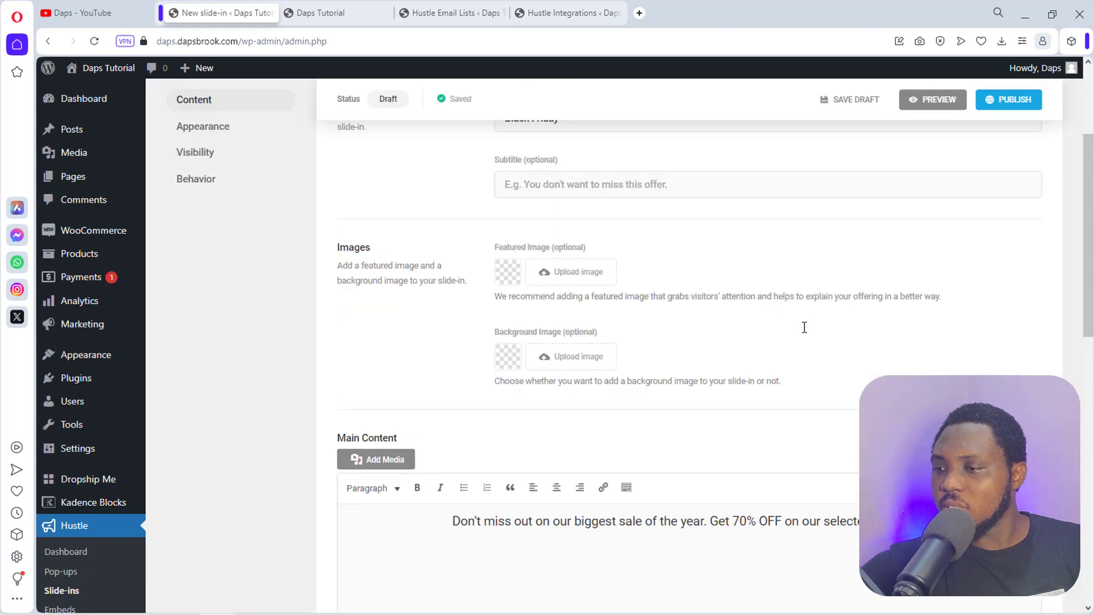
Go through the slide-in's content settings and expand the options of Button 1 in its call to action.
scroll(581, 202, down, 5)
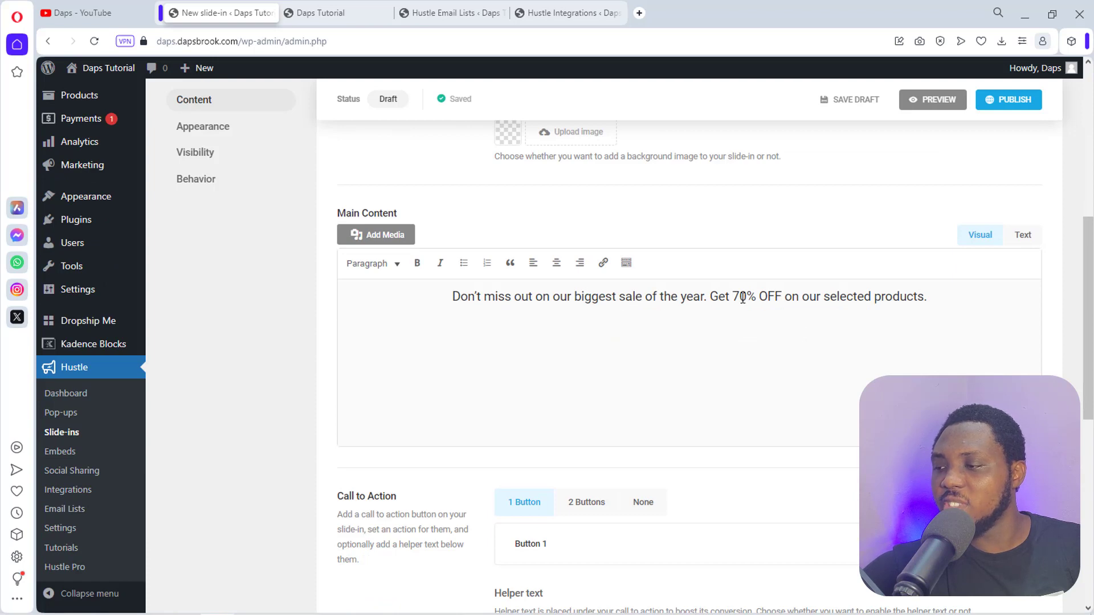
scroll(821, 304, down, 4)
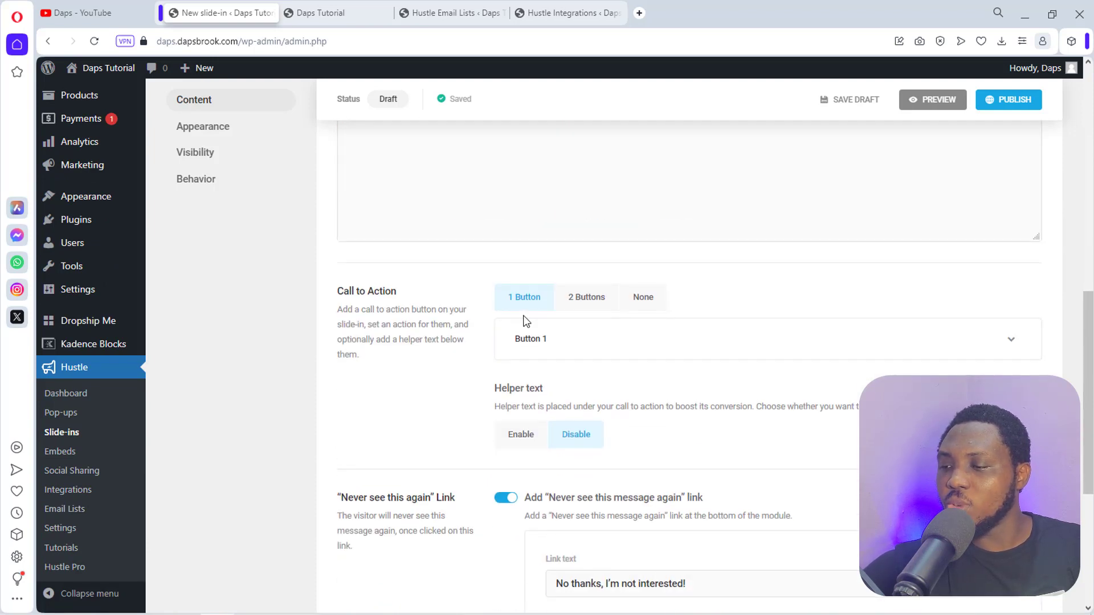
scroll(527, 322, down, 3)
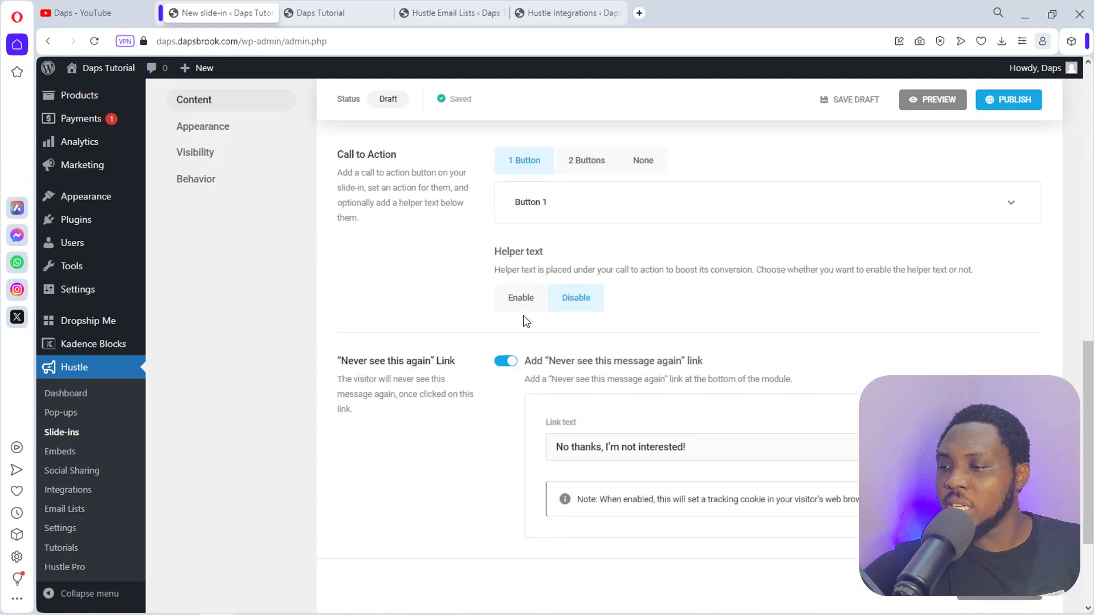
click(552, 209)
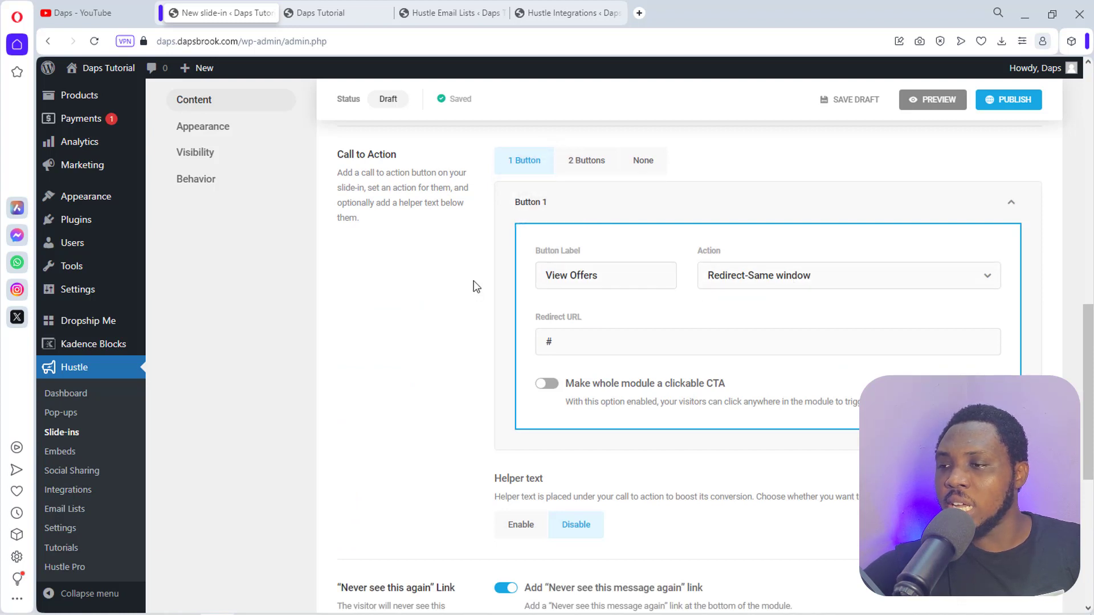
Copy the link address of the Universal Charger product from the accessories section of the site's front page.
click(310, 11)
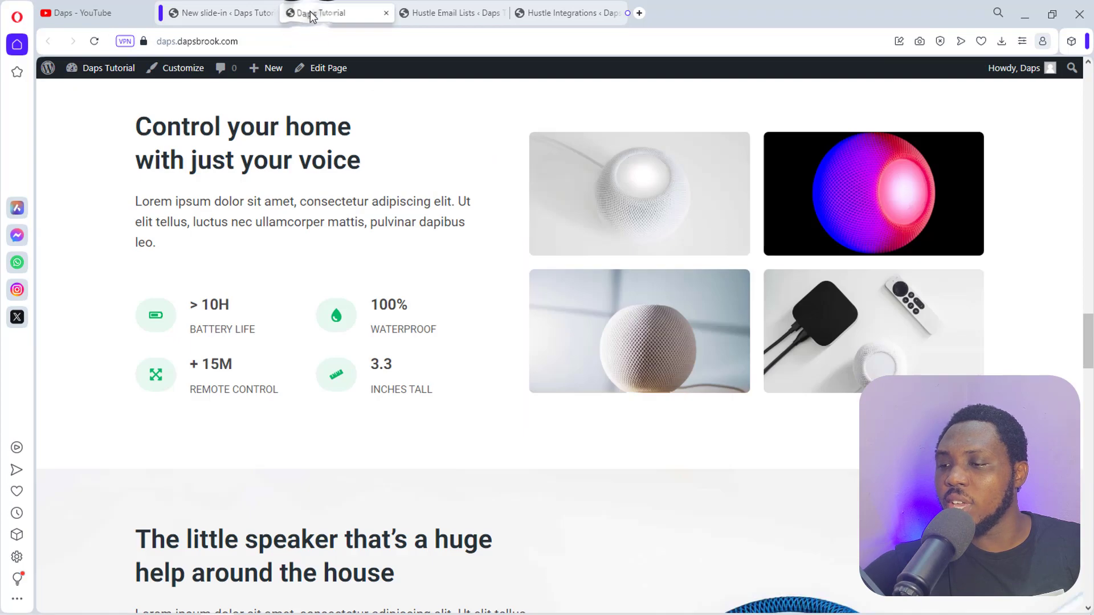
scroll(637, 295, down, 5)
scroll(636, 295, down, 10)
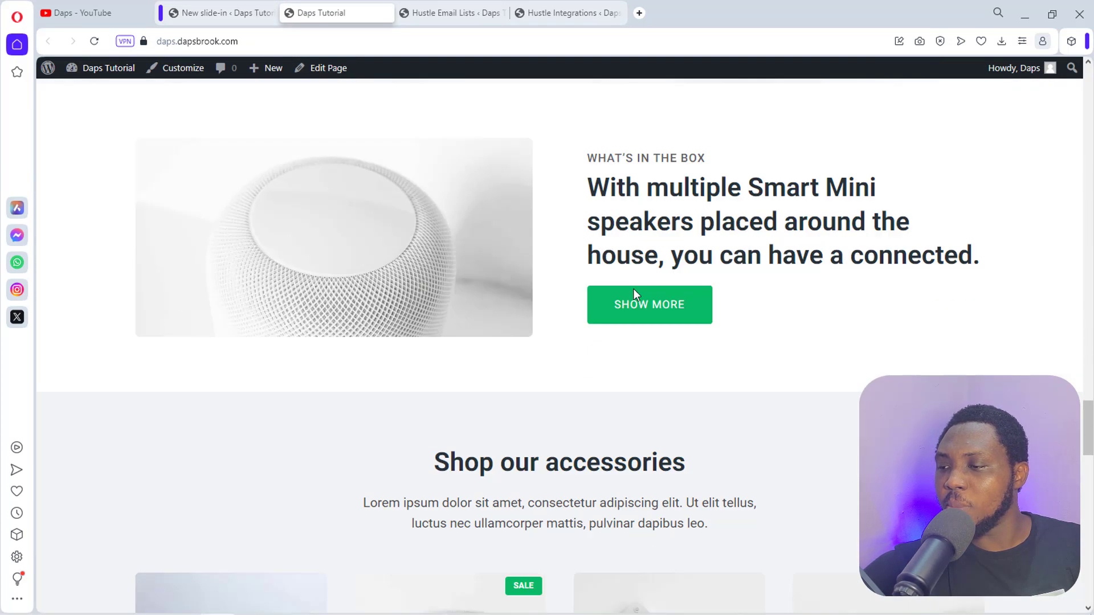
scroll(647, 315, down, 3)
scroll(648, 317, down, 3)
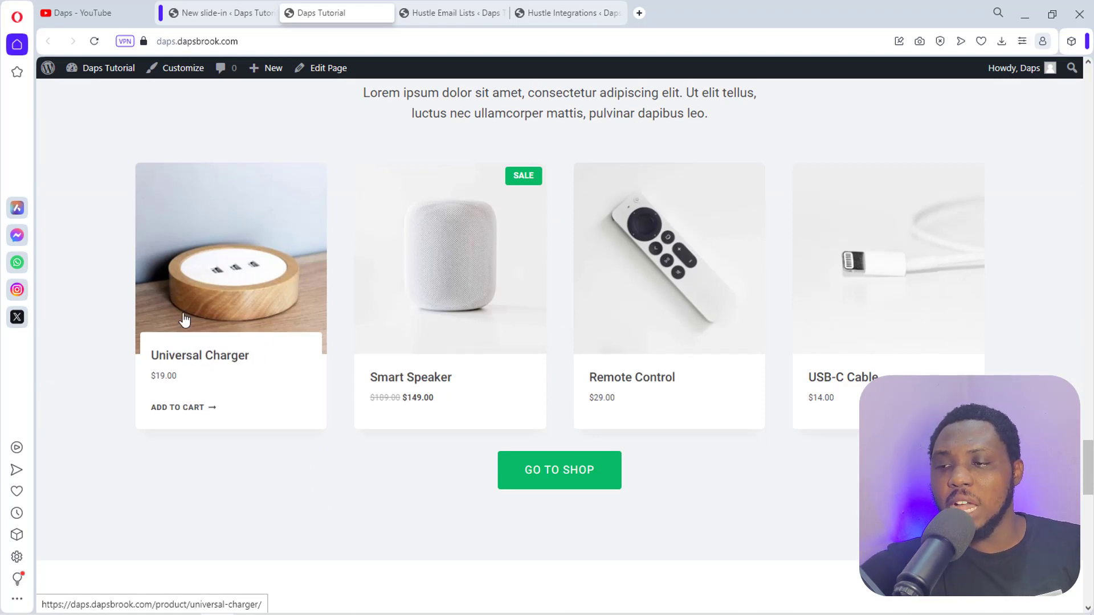
right_click(203, 359)
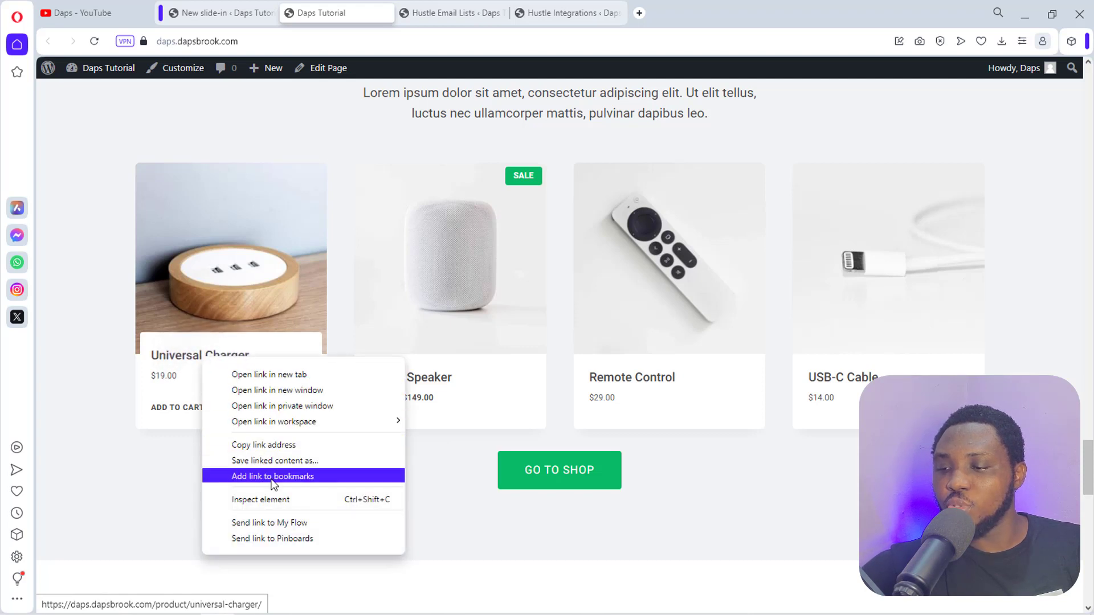
click(249, 448)
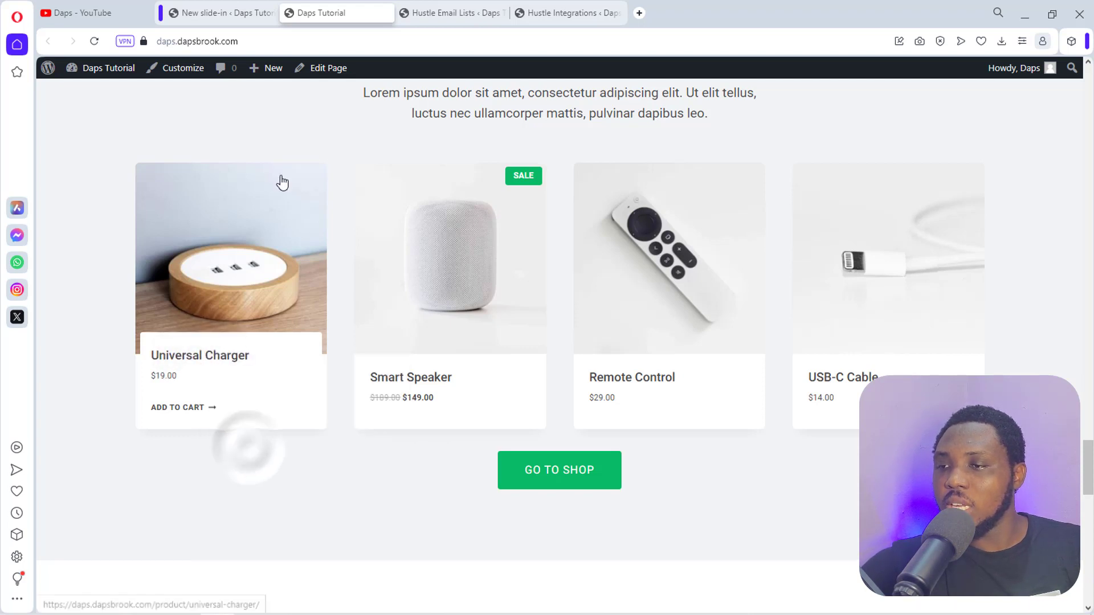
click(222, 14)
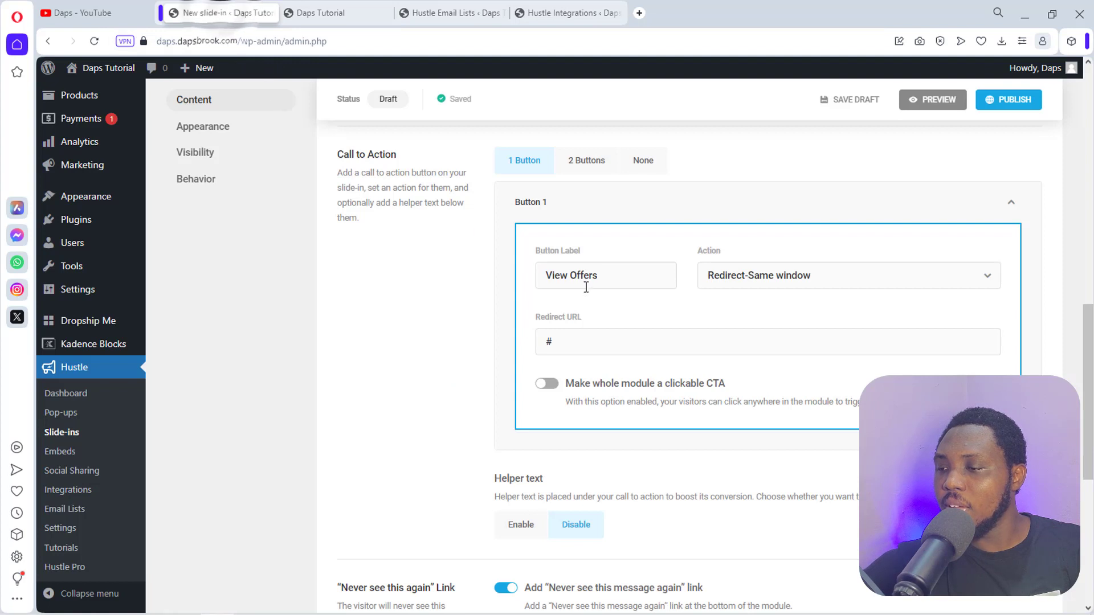
click(560, 349)
key(ctrl+a)
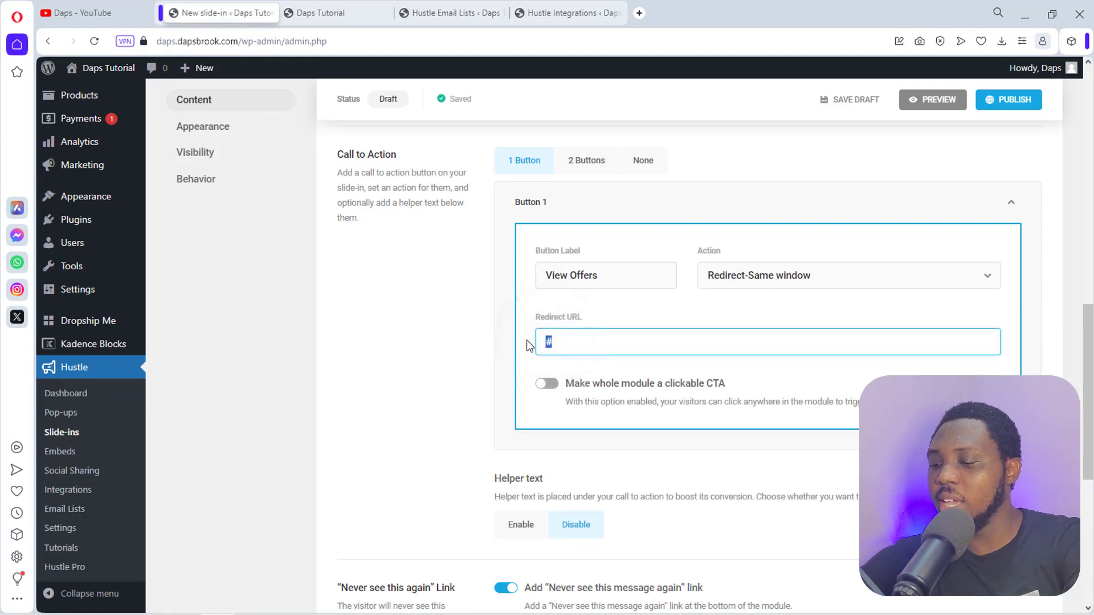
text(https://daps.dapsbrook.com/product/universal-charger/)
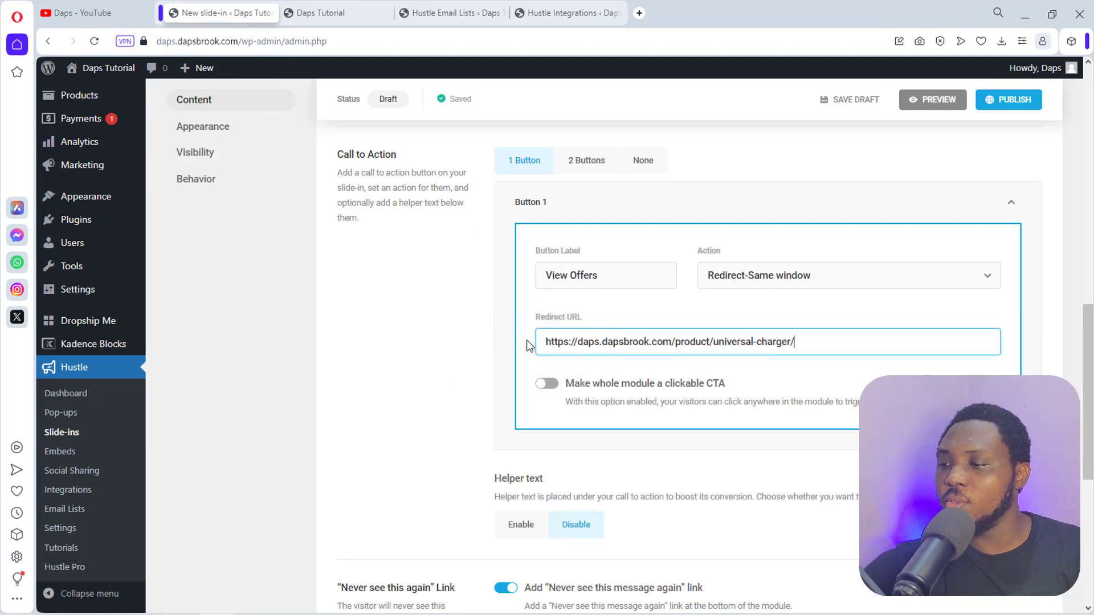
click(619, 275)
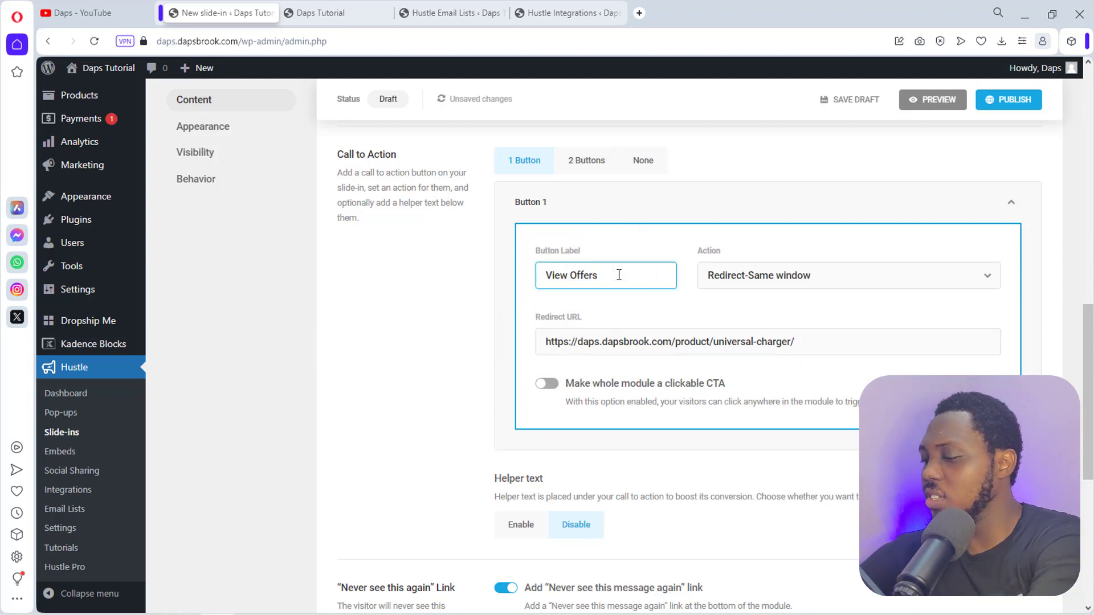
key(BackSpace)
Look over the slide-in's remaining content options and its desktop Appearance settings, including layout and customizable elements.
scroll(467, 338, down, 7)
scroll(467, 338, up, 10)
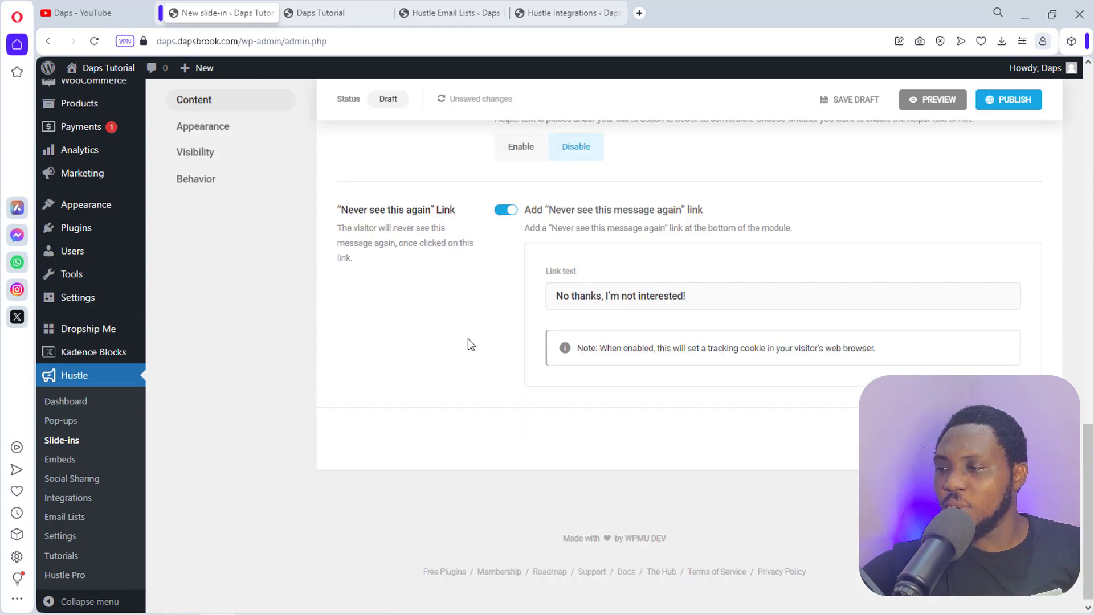
scroll(468, 339, up, 8)
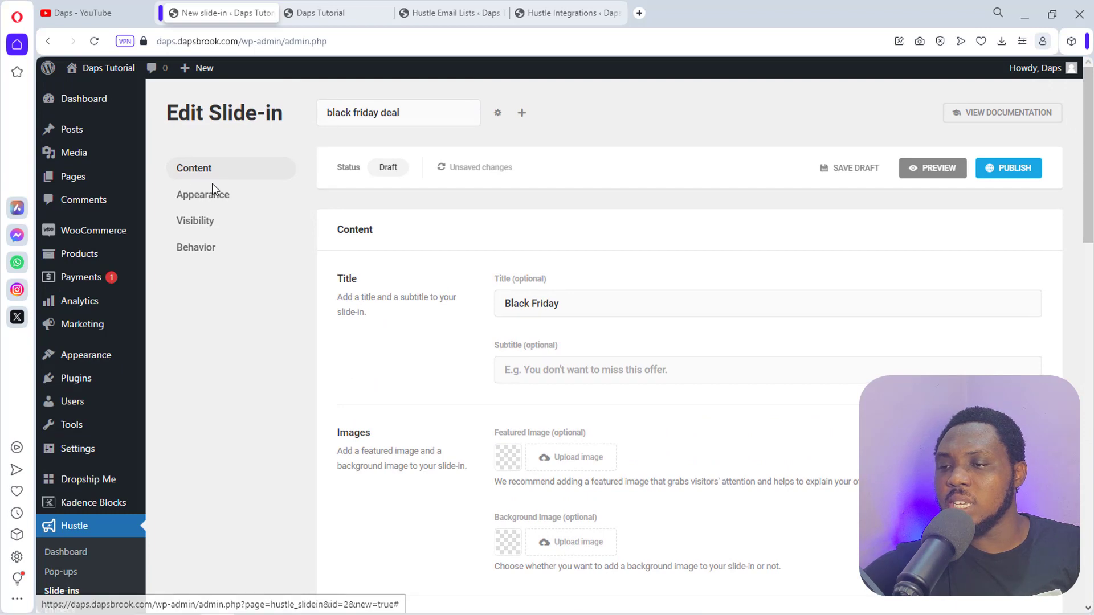
click(213, 199)
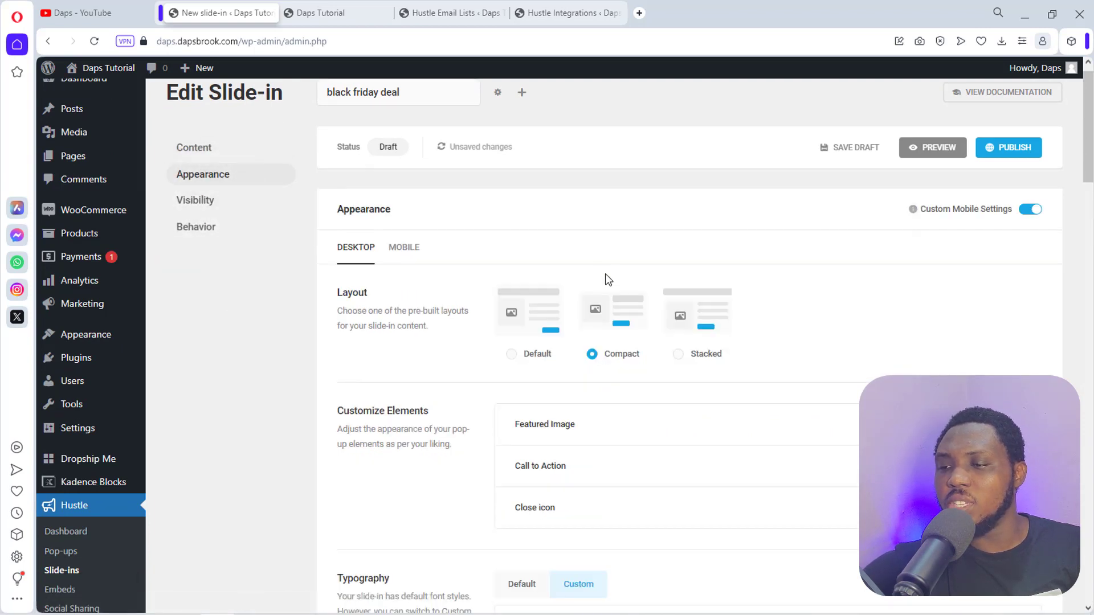
scroll(608, 282, down, 3)
scroll(609, 289, down, 3)
scroll(609, 289, up, 7)
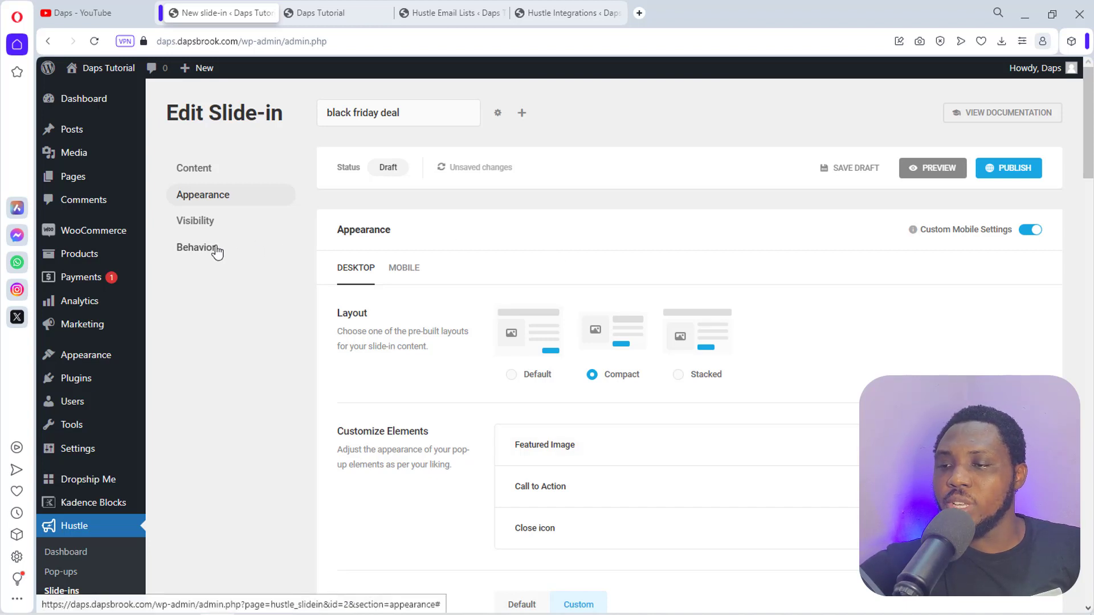
Check the slide-in's Behavior settings, publish it, and reload the site's front page to test it.
click(195, 254)
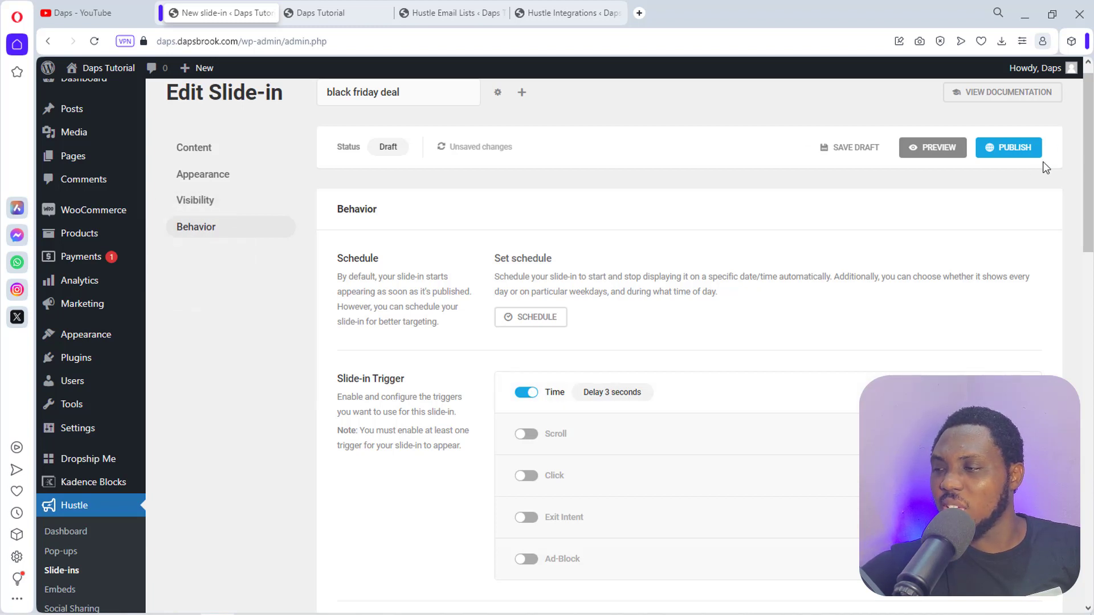
click(1012, 153)
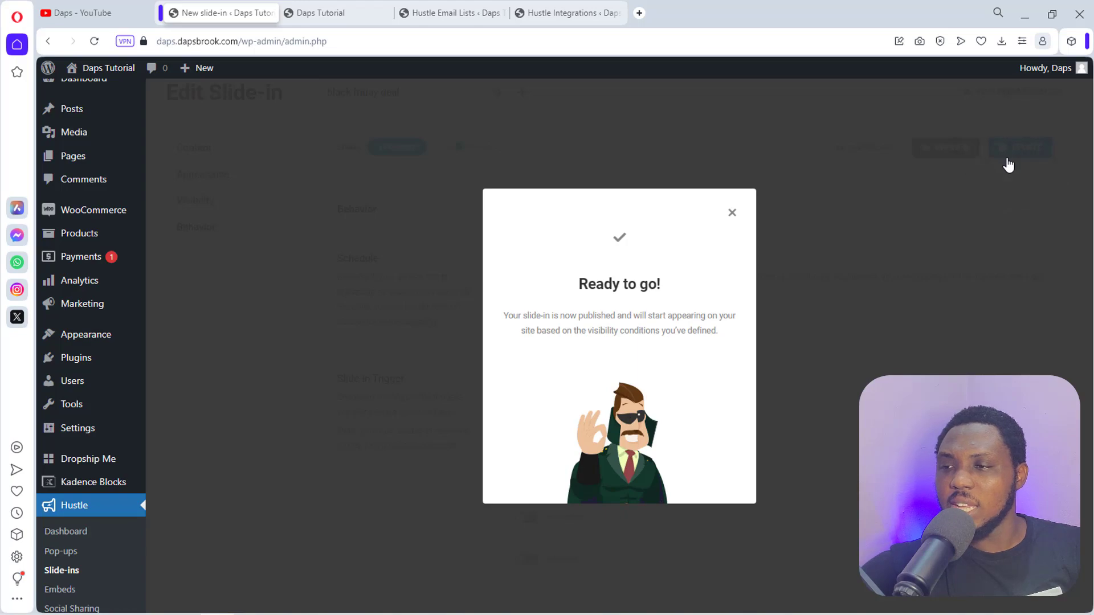
click(365, 12)
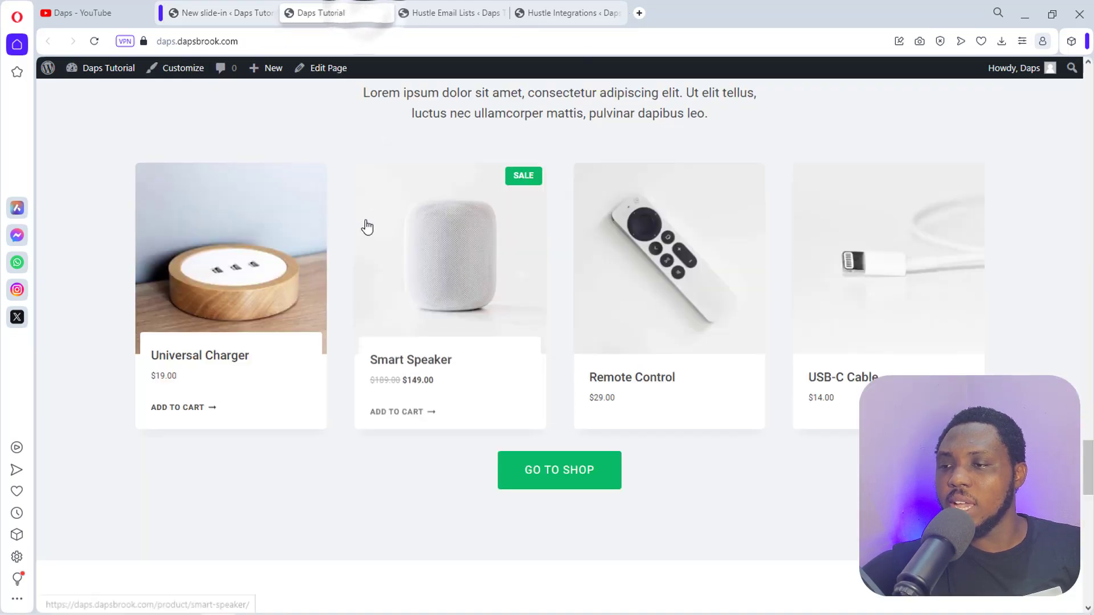
scroll(367, 227, up, 20)
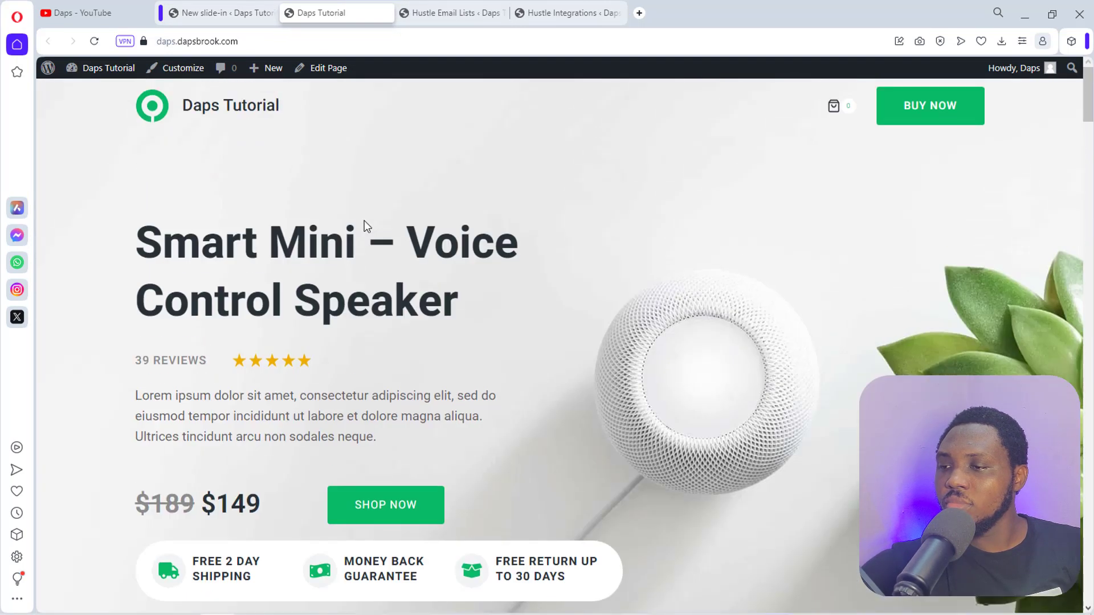
click(95, 41)
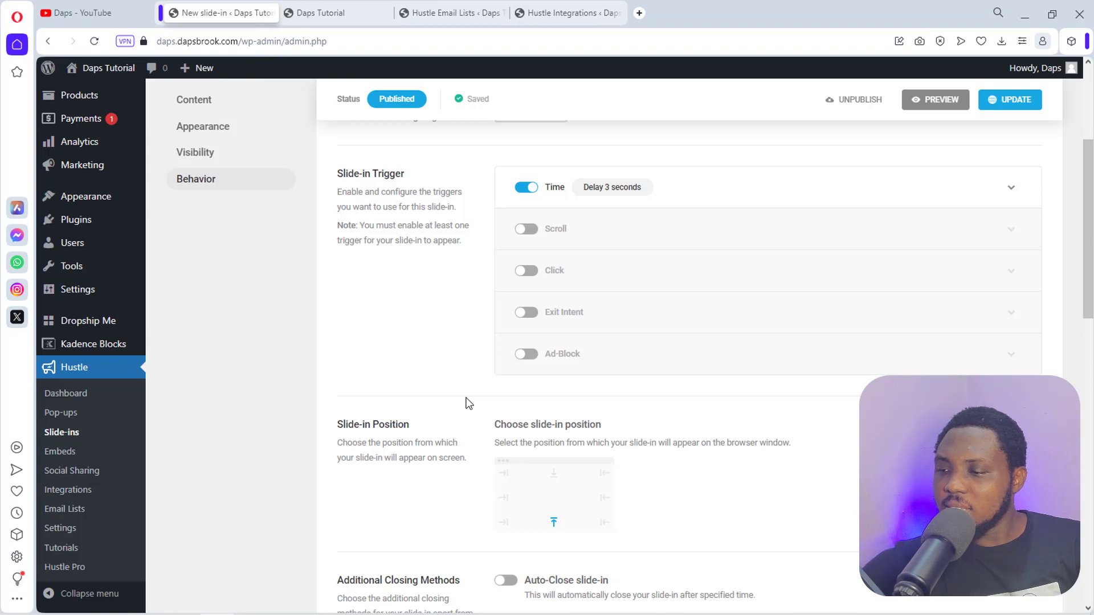
Try the bottom-right, top-centre and bottom-left slide-in positions in the Behavior settings.
scroll(468, 404, down, 3)
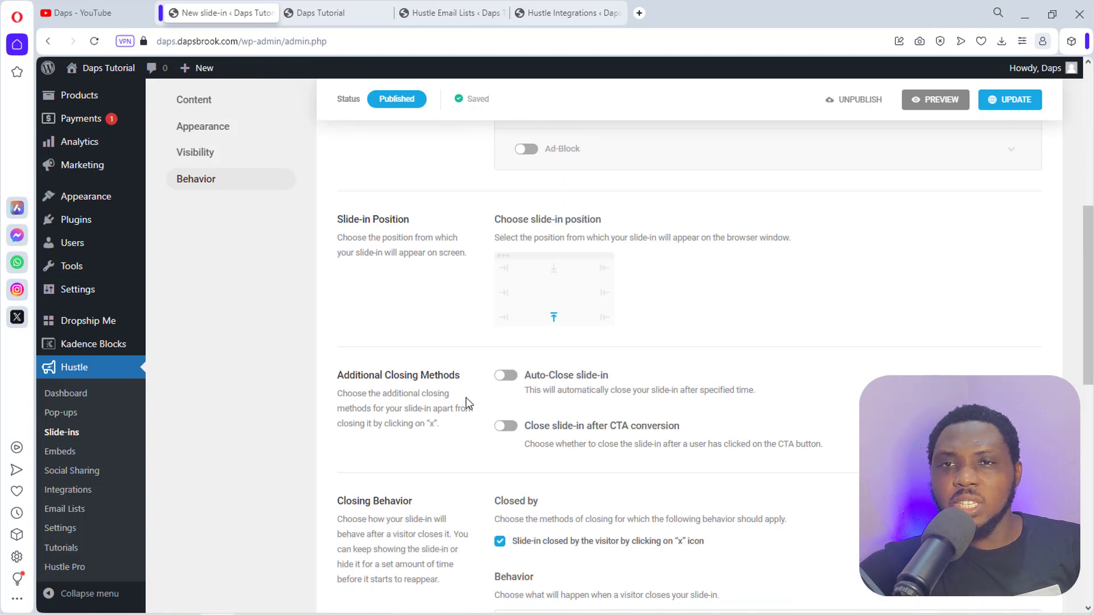
scroll(467, 404, up, 1)
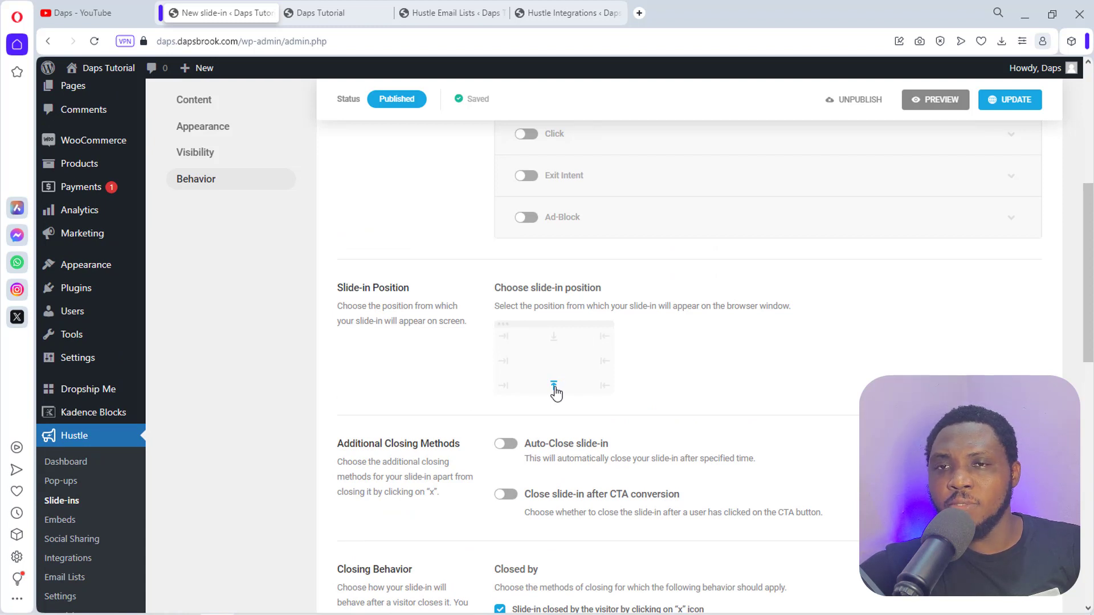
click(604, 386)
click(604, 359)
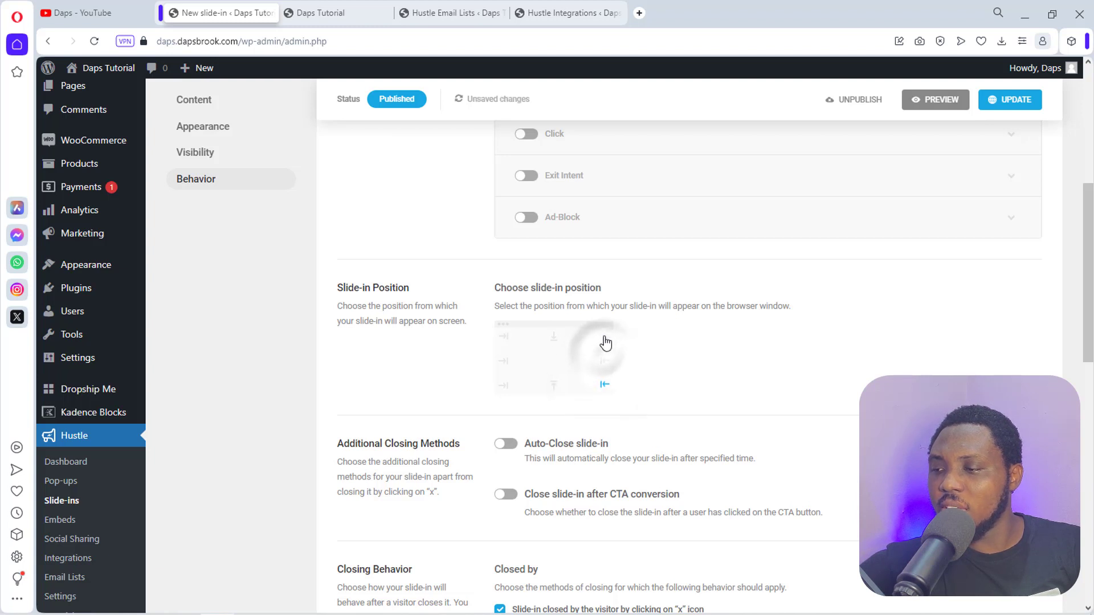
click(553, 338)
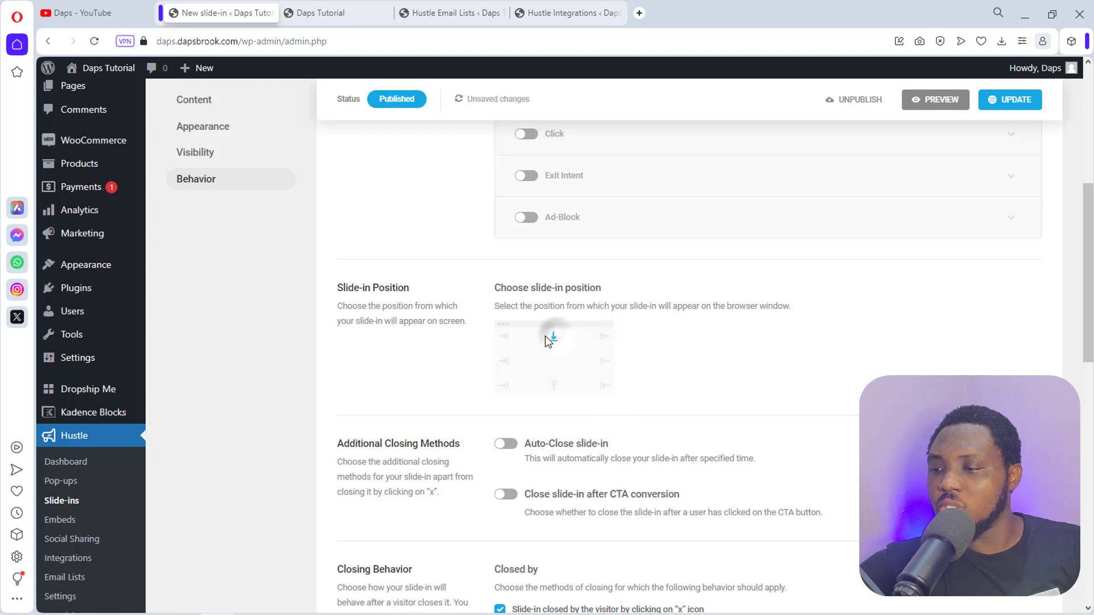
click(511, 334)
scroll(705, 435, down, 1)
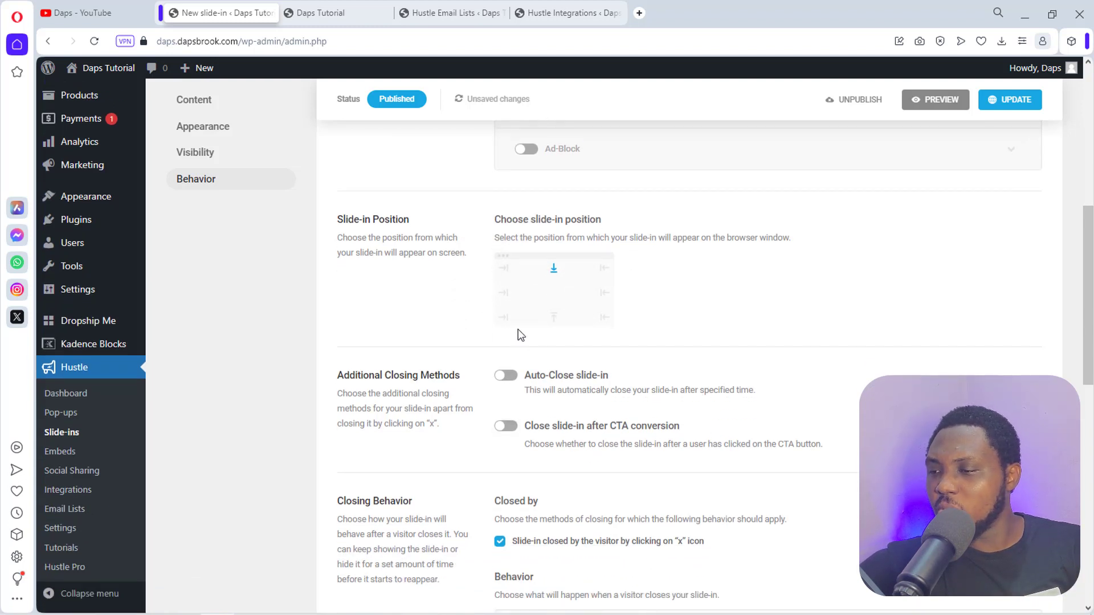
click(504, 320)
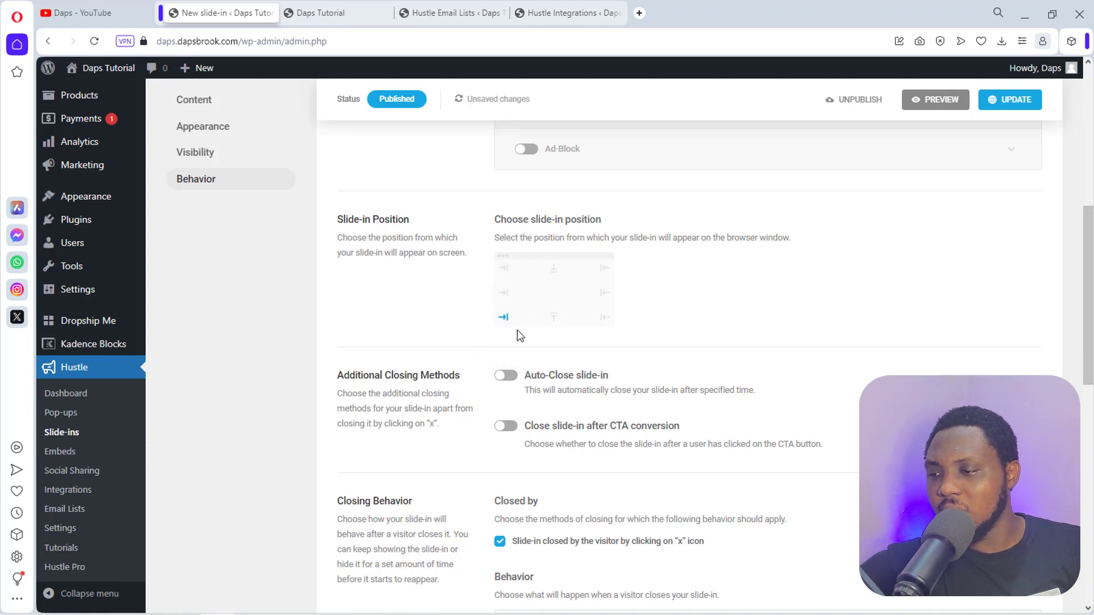
scroll(299, 496, up, 4)
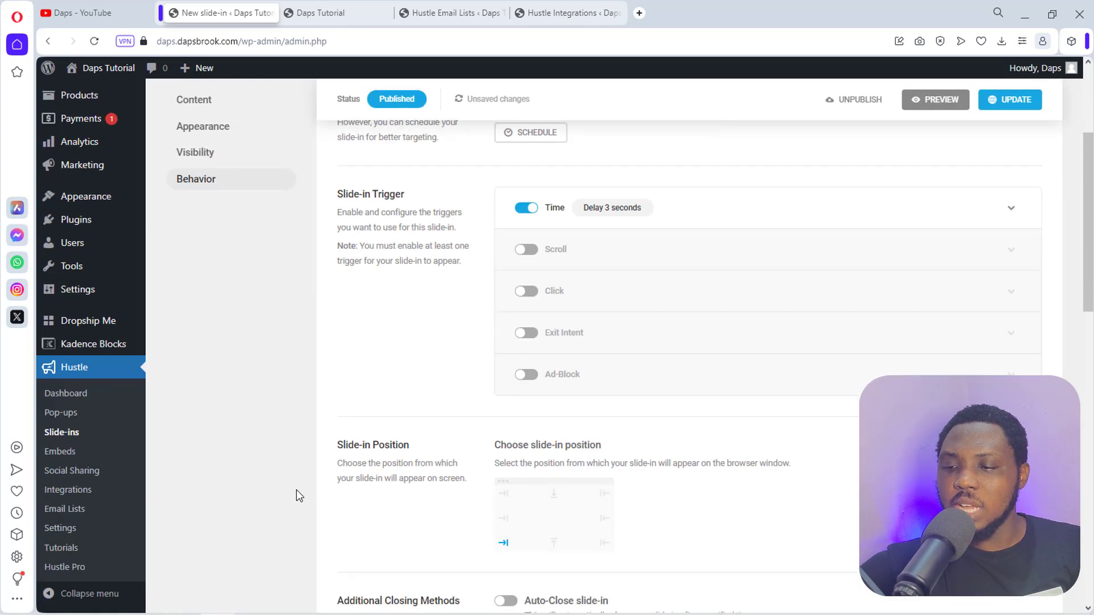
Discard the unsaved slide-in changes and create an Informational embed named "embed", proceeding to the template choice.
click(60, 453)
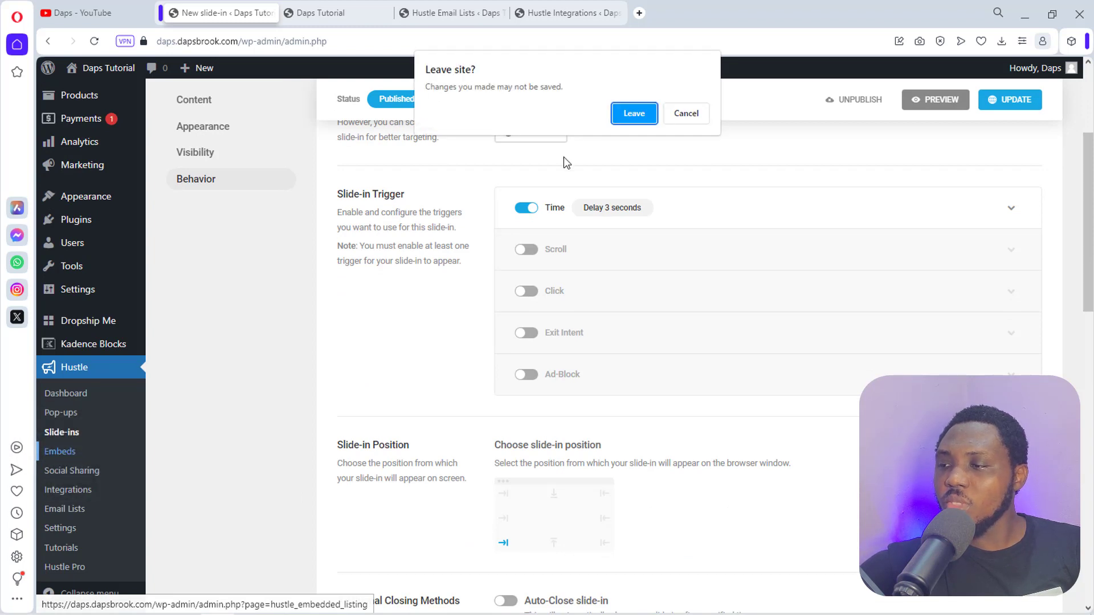
click(633, 113)
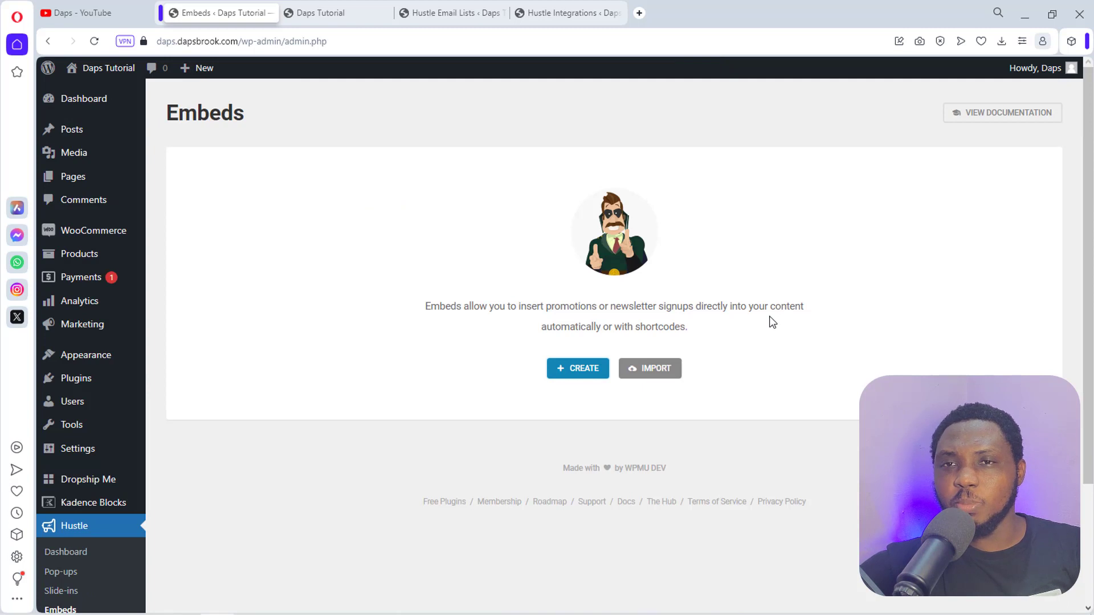
click(587, 370)
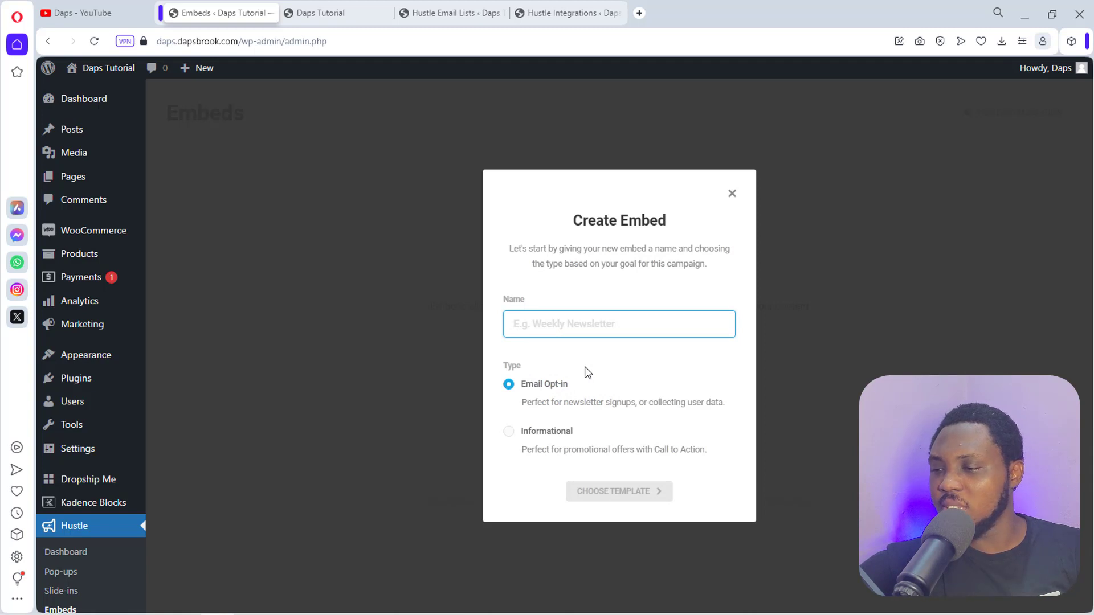
click(542, 433)
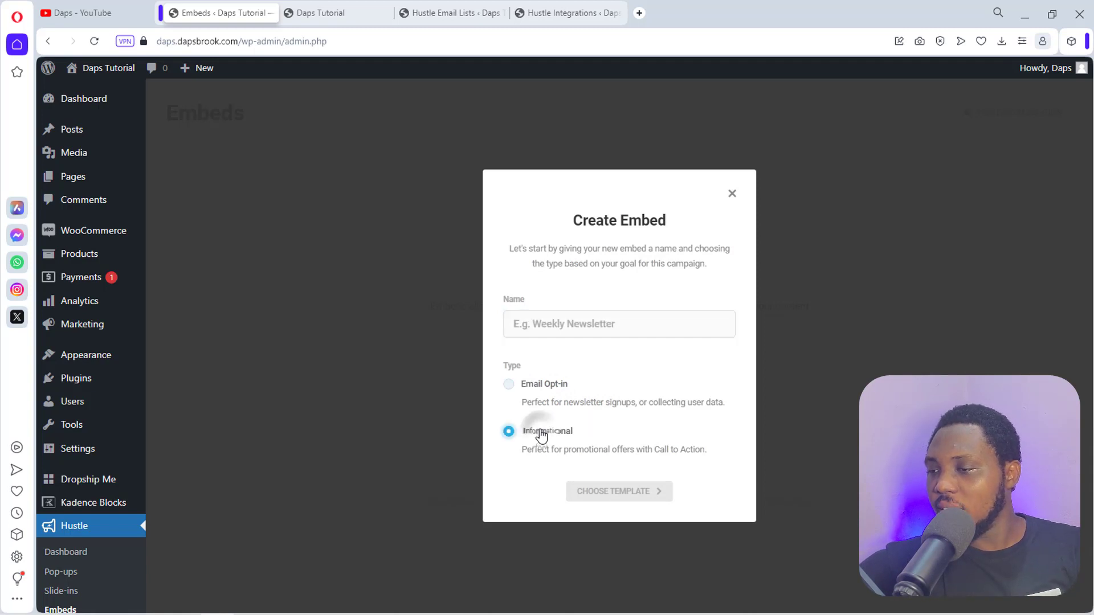
click(557, 325)
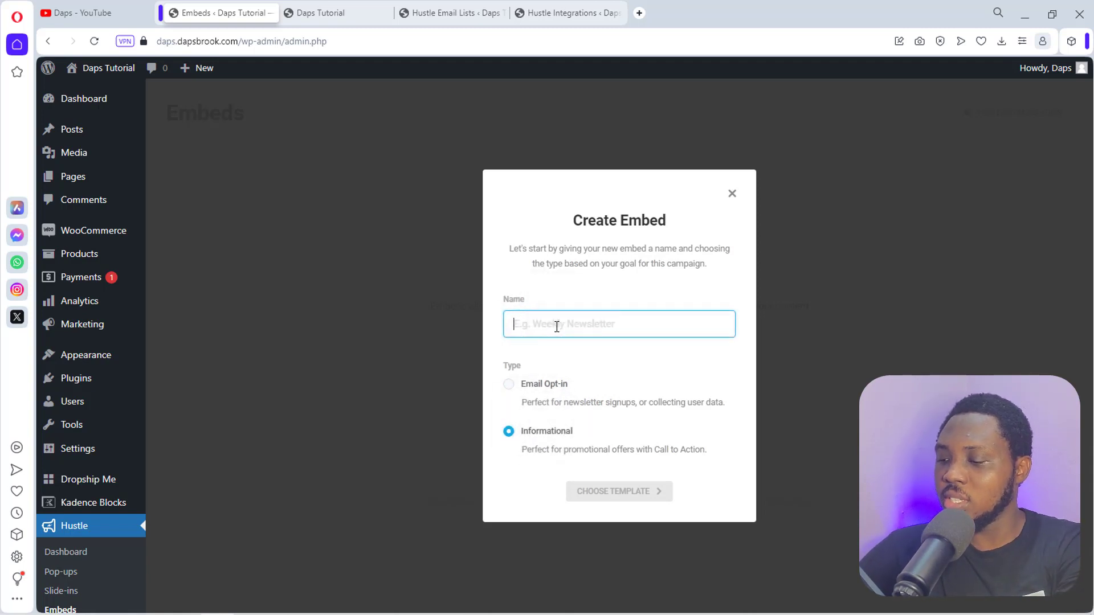
text(embed)
click(619, 494)
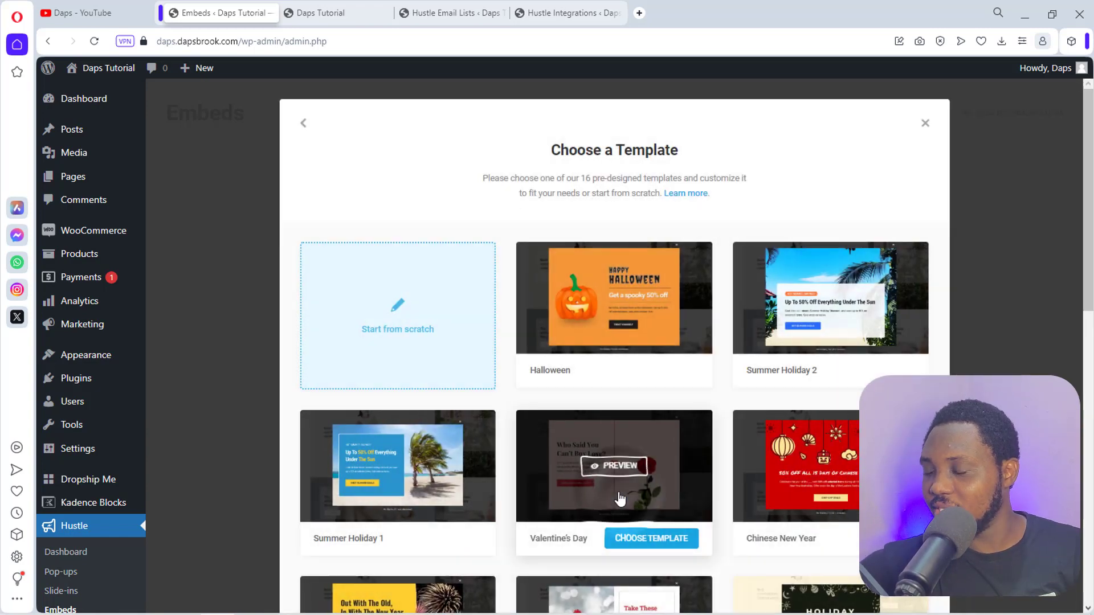
Base the embed on the Pandemic template, publish it and dismiss the confirmation dialog.
scroll(632, 432, down, 6)
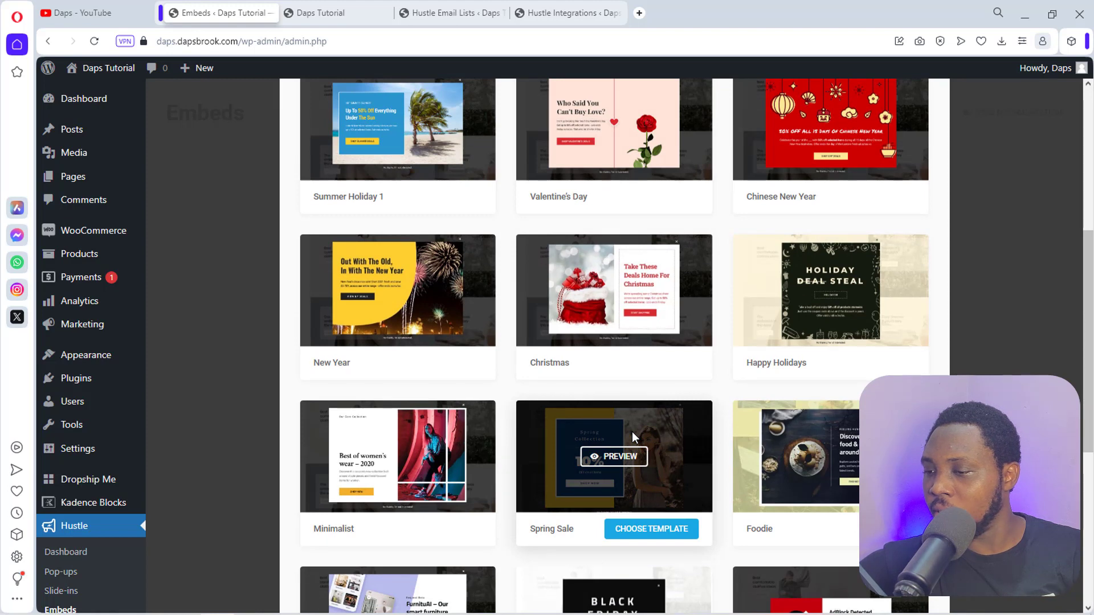
scroll(631, 432, down, 4)
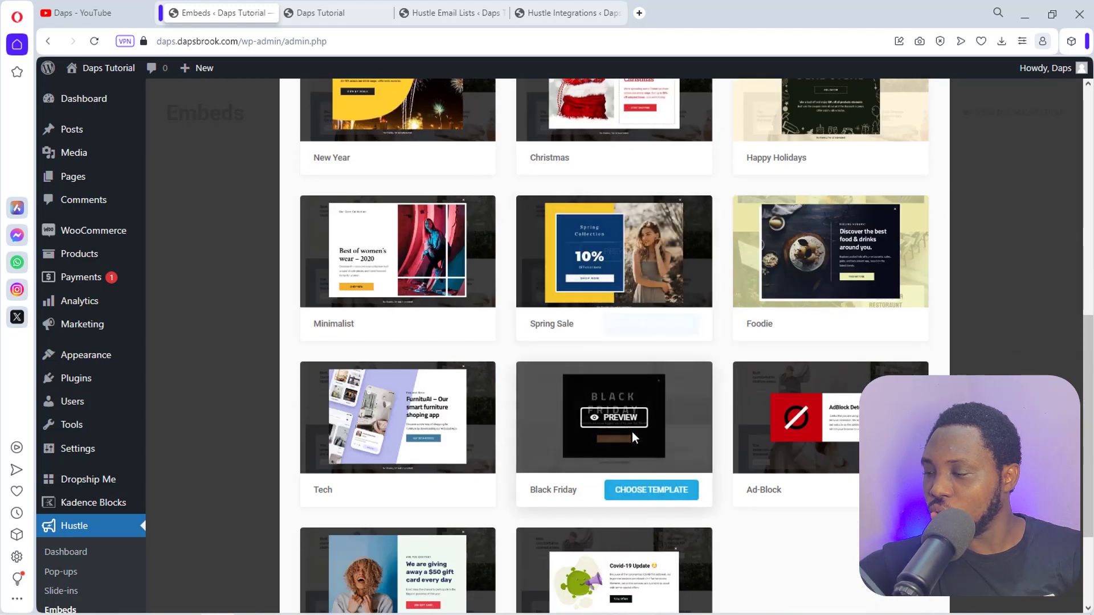
scroll(632, 432, down, 3)
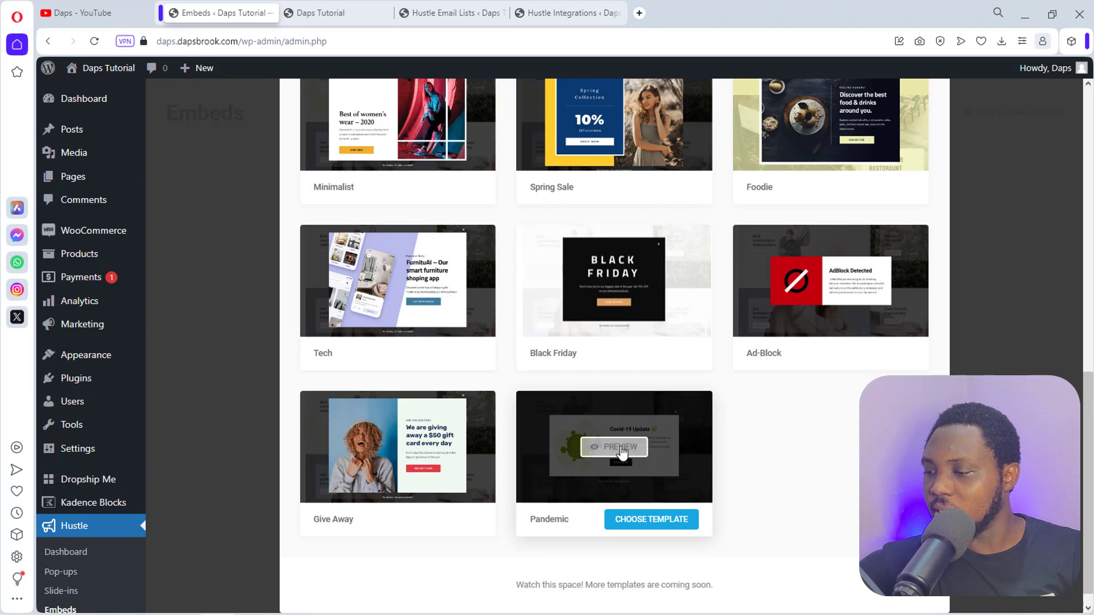
click(652, 522)
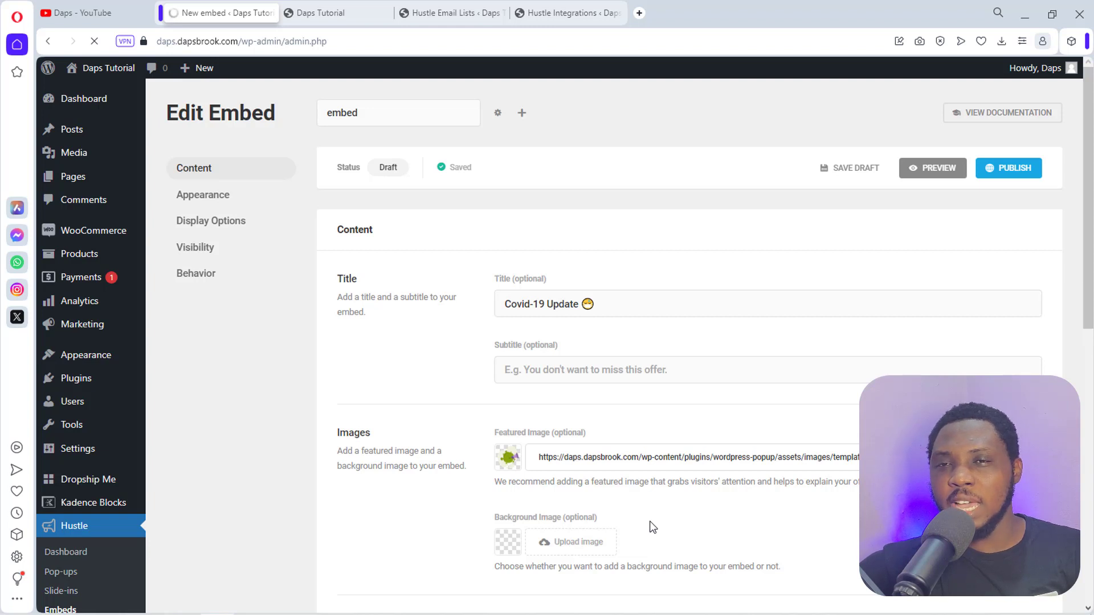
click(1023, 170)
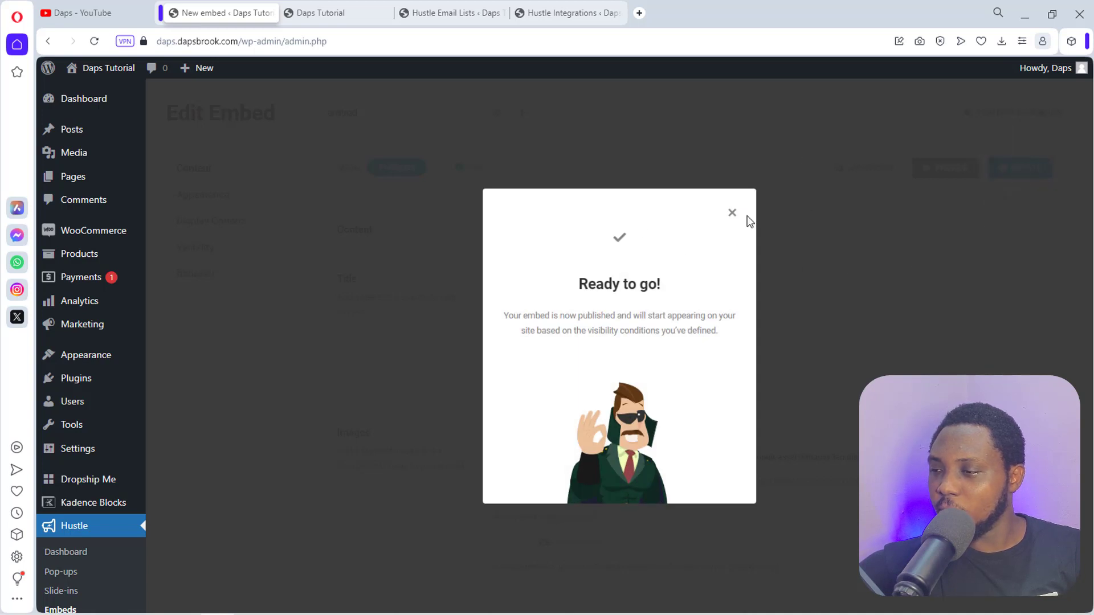
click(733, 213)
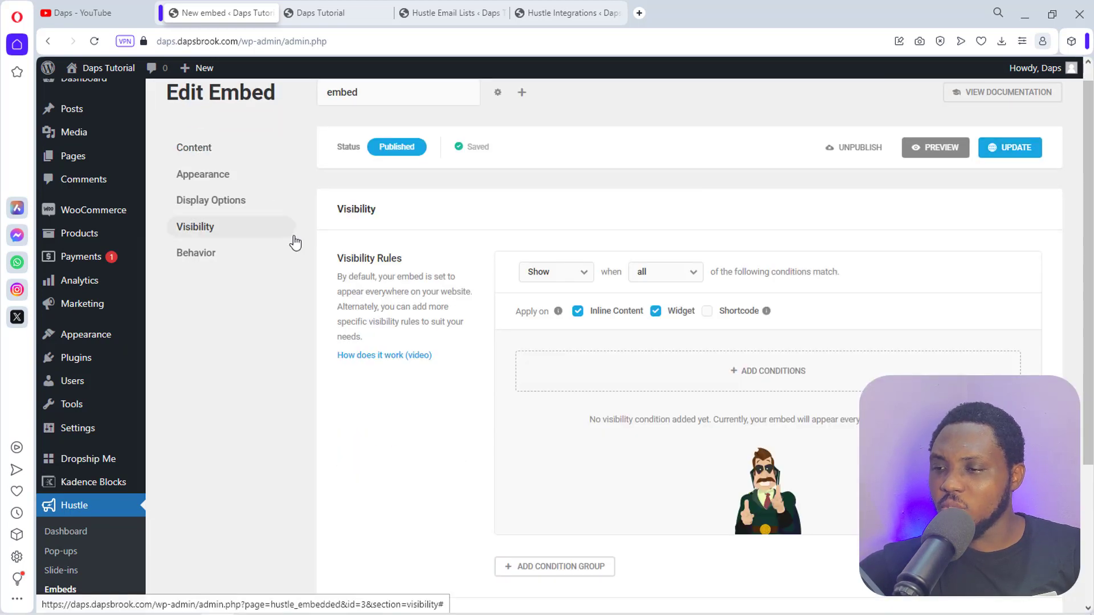
In the embed's Visibility rules, also apply them to Shortcode, add a Posts condition, and update the embed.
click(192, 229)
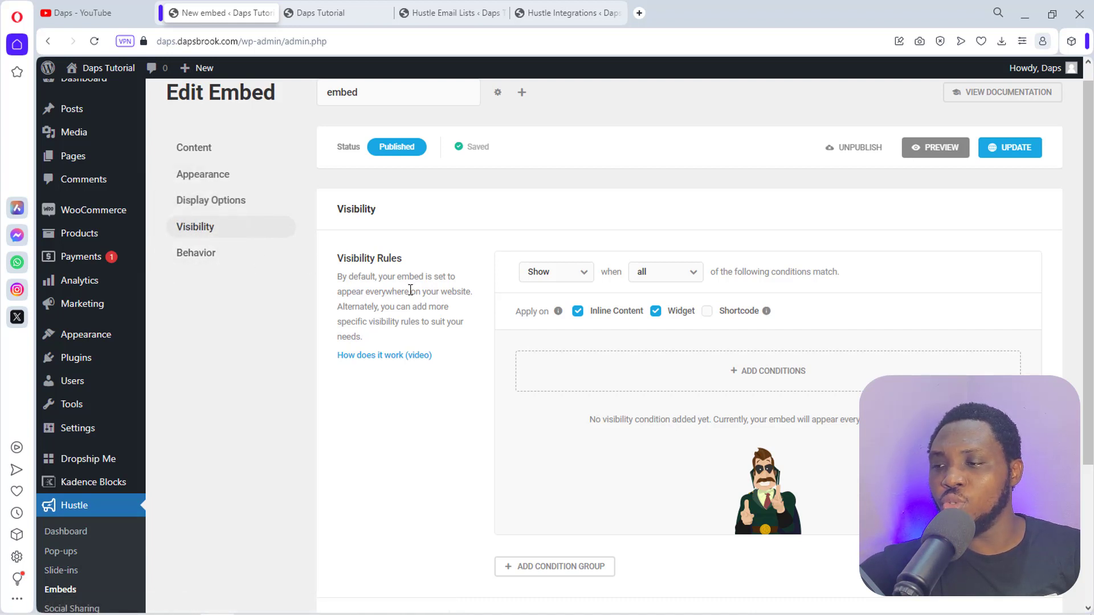
click(708, 312)
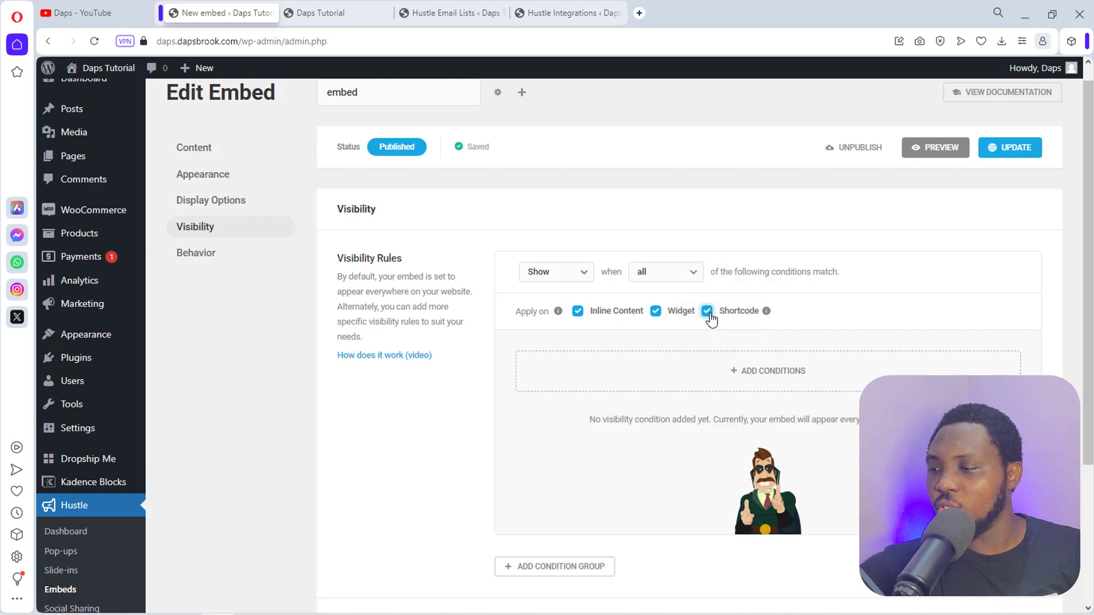
click(750, 375)
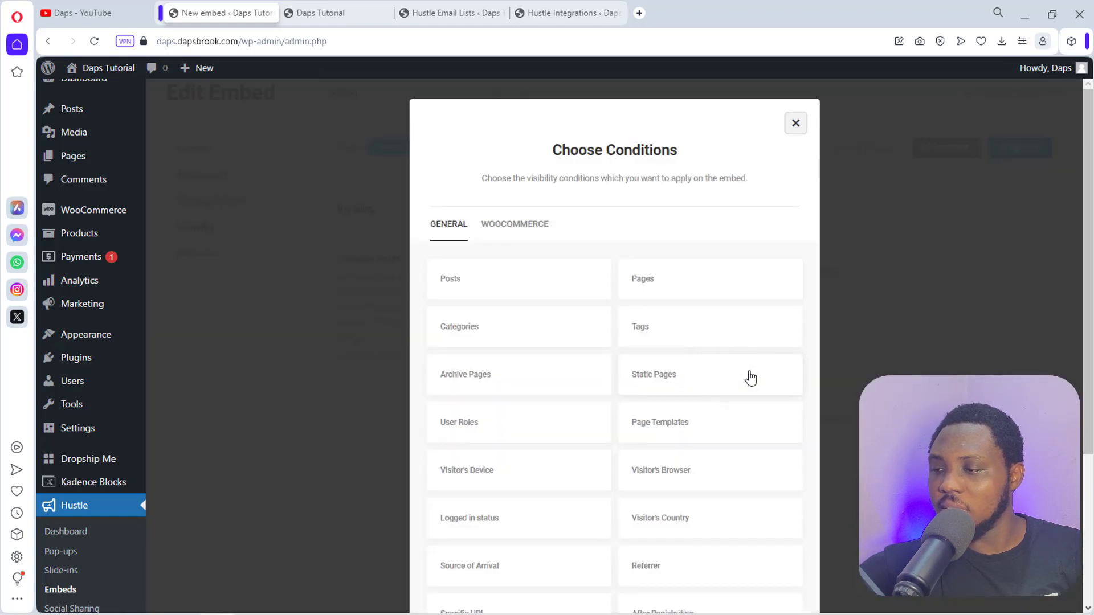
scroll(750, 378, down, 3)
scroll(750, 377, up, 3)
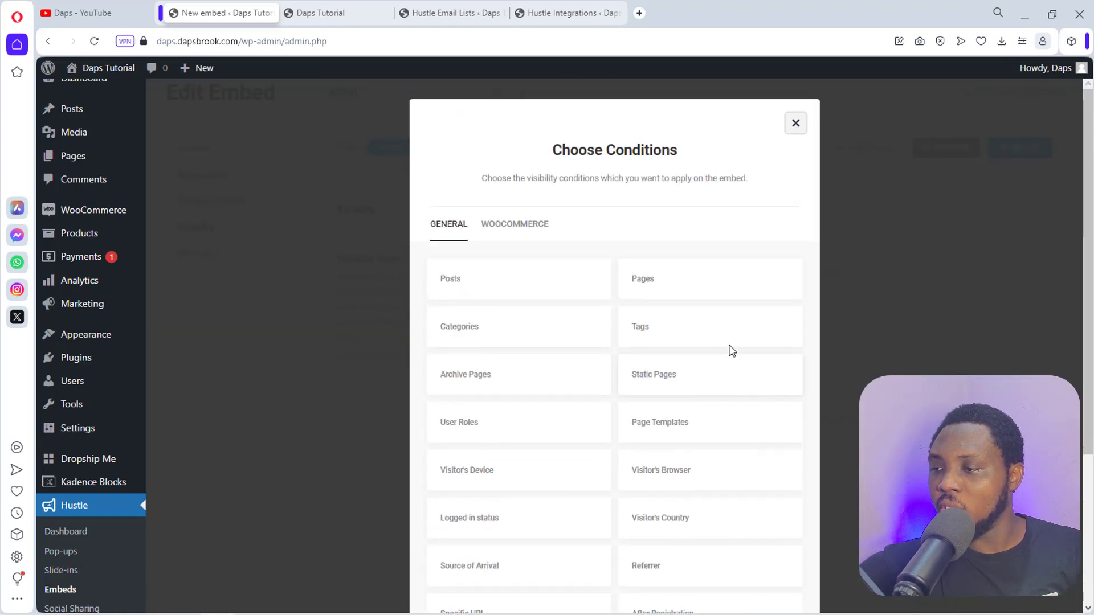
click(504, 285)
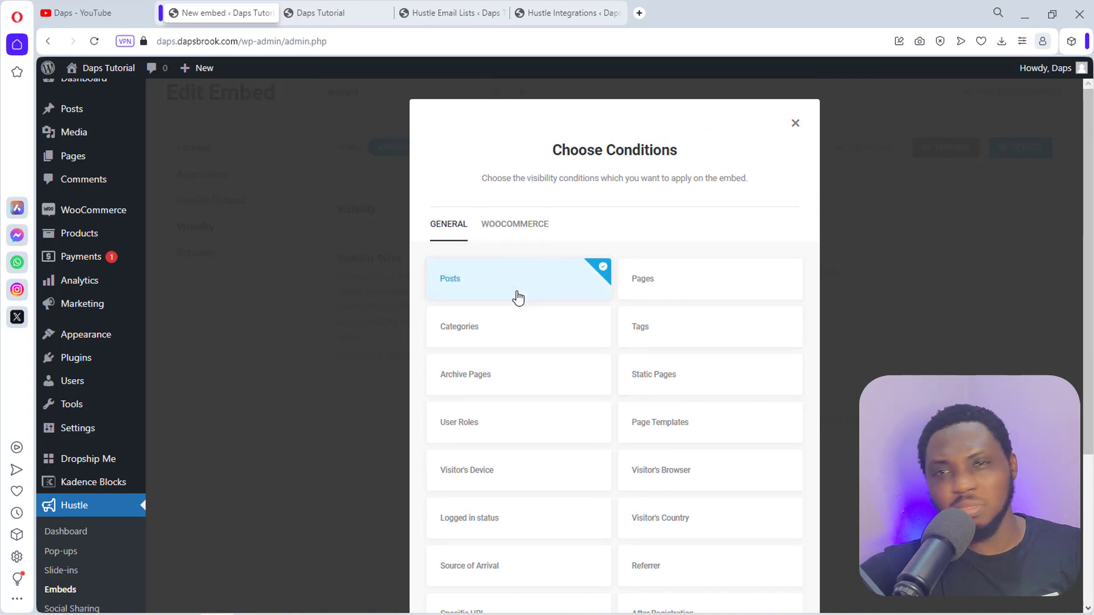
scroll(648, 356, down, 3)
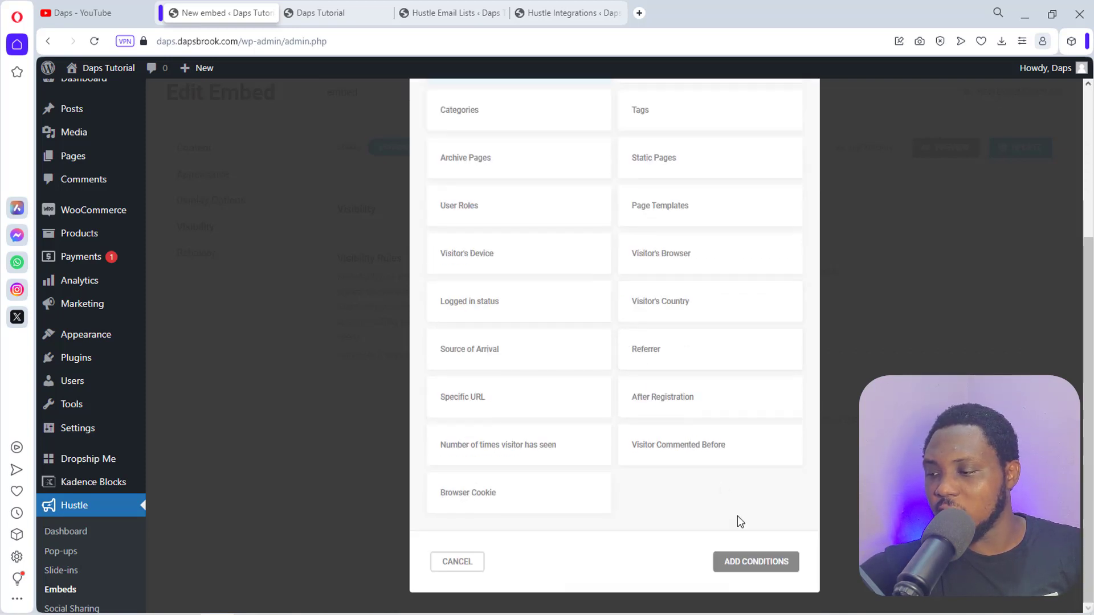
click(741, 563)
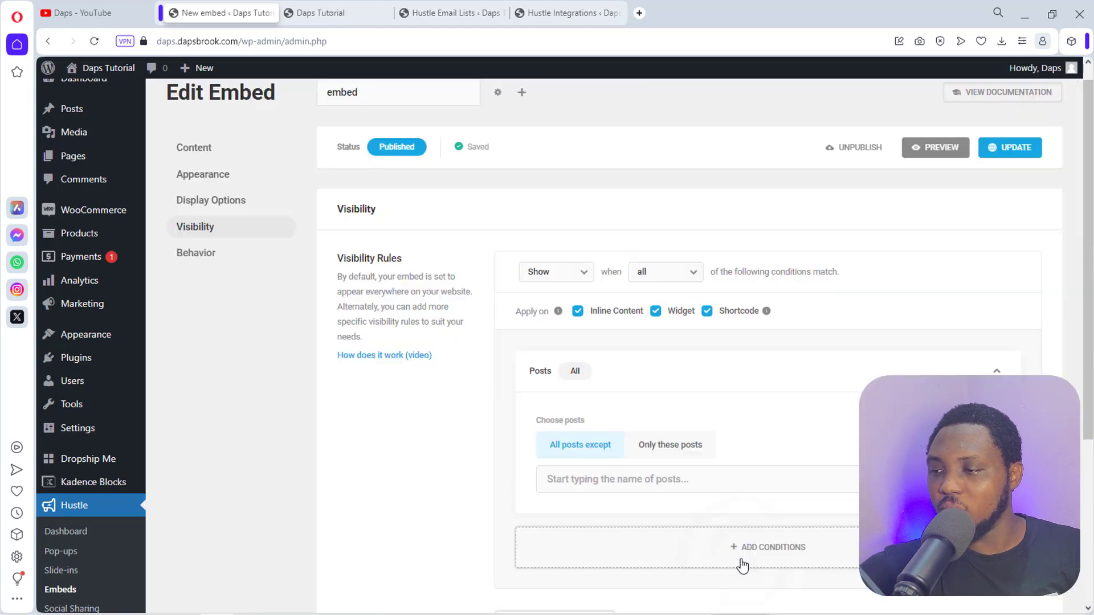
scroll(742, 566, down, 1)
click(1015, 101)
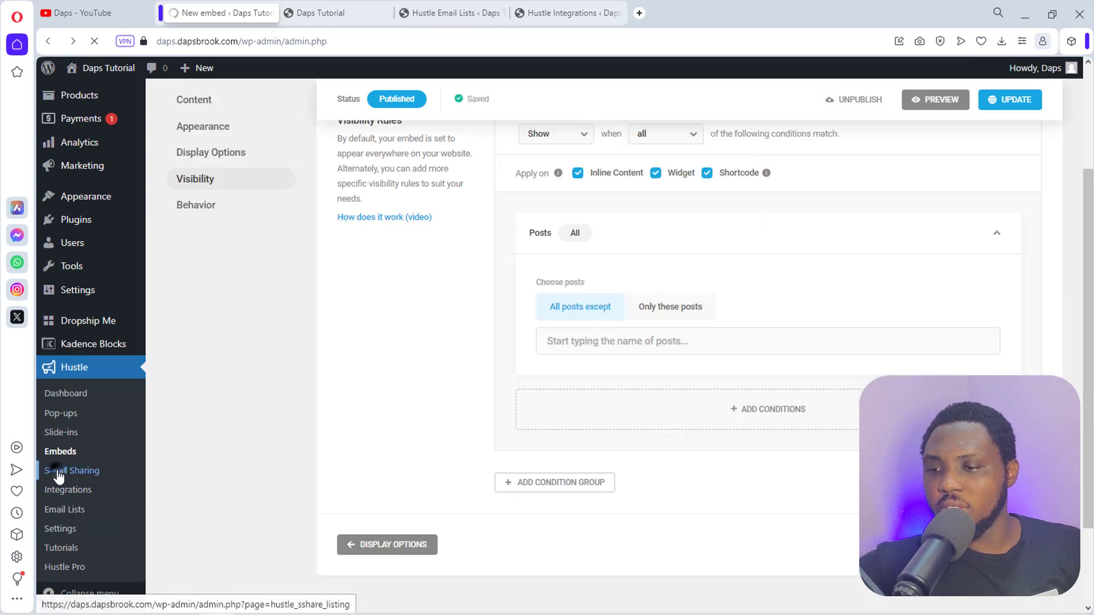
Create a Hustle social sharing module named "social shares".
click(58, 474)
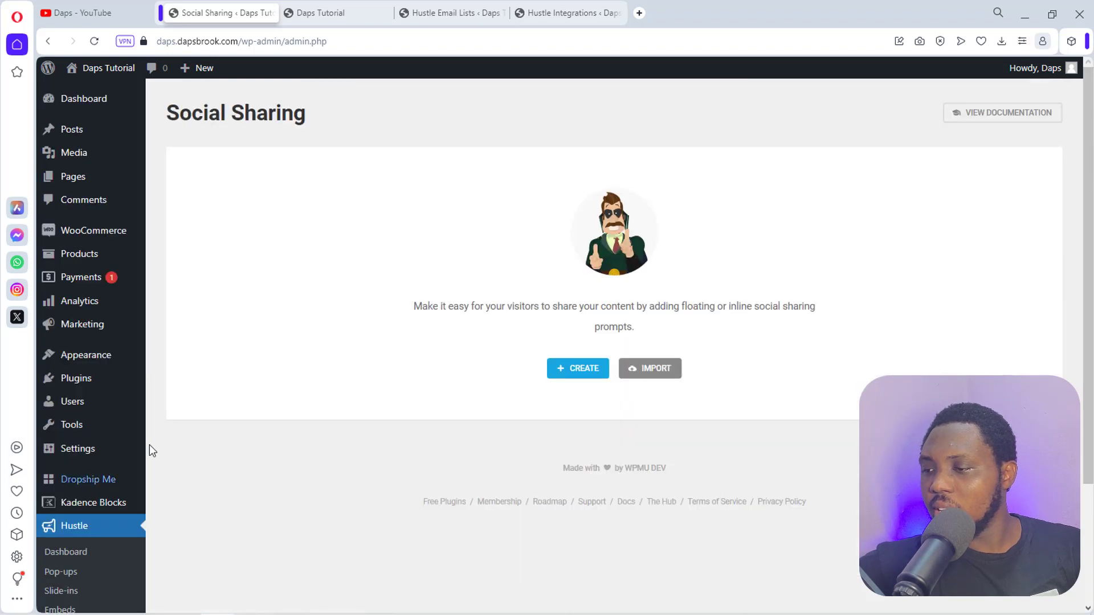
click(575, 374)
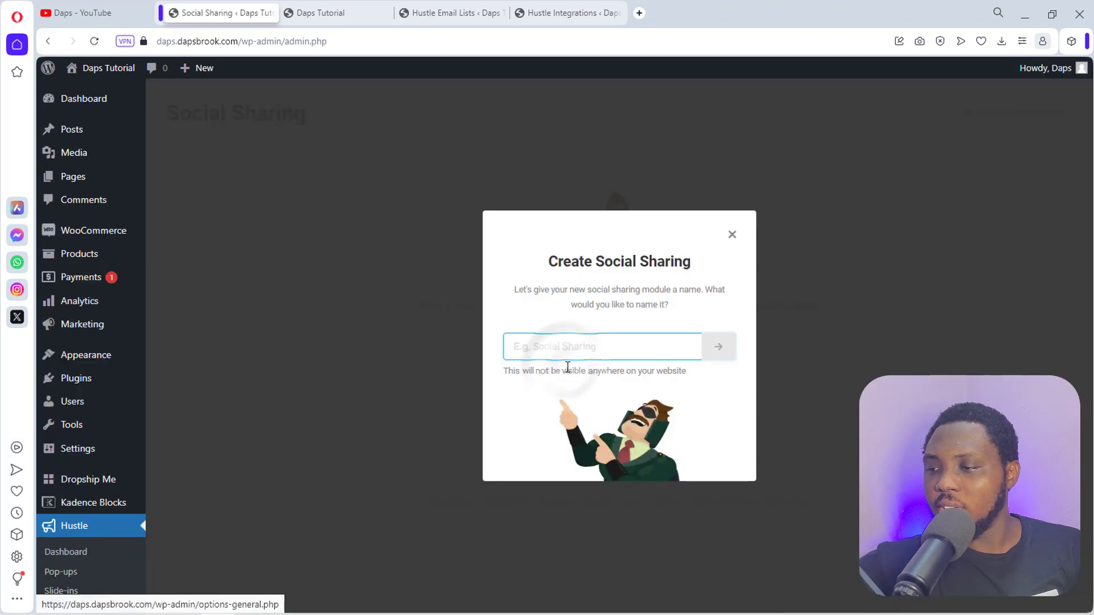
click(556, 353)
text(socia)
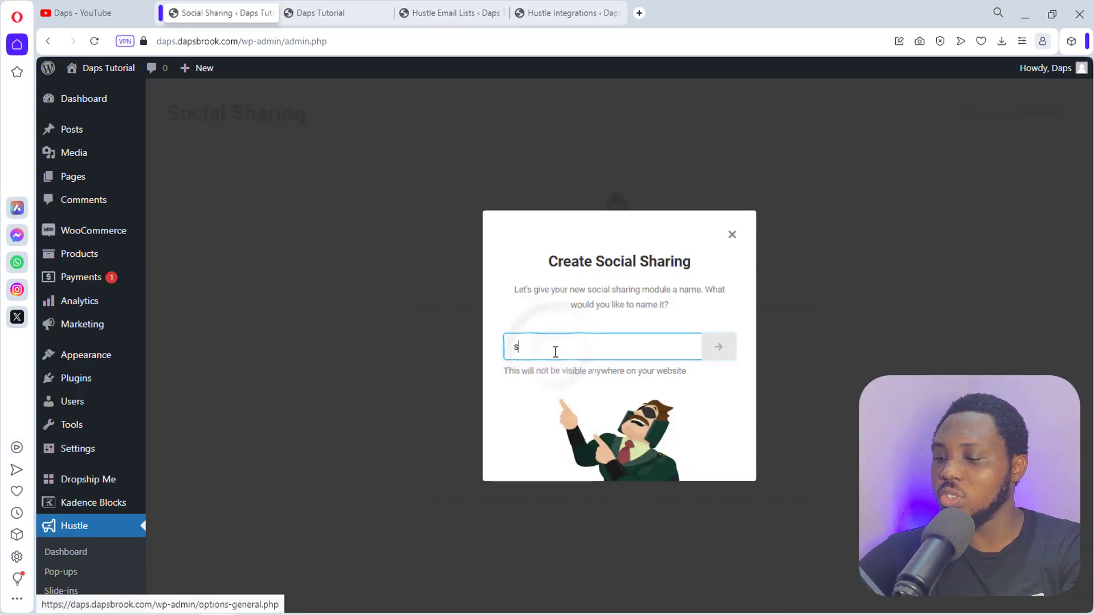
text(l shares)
click(719, 347)
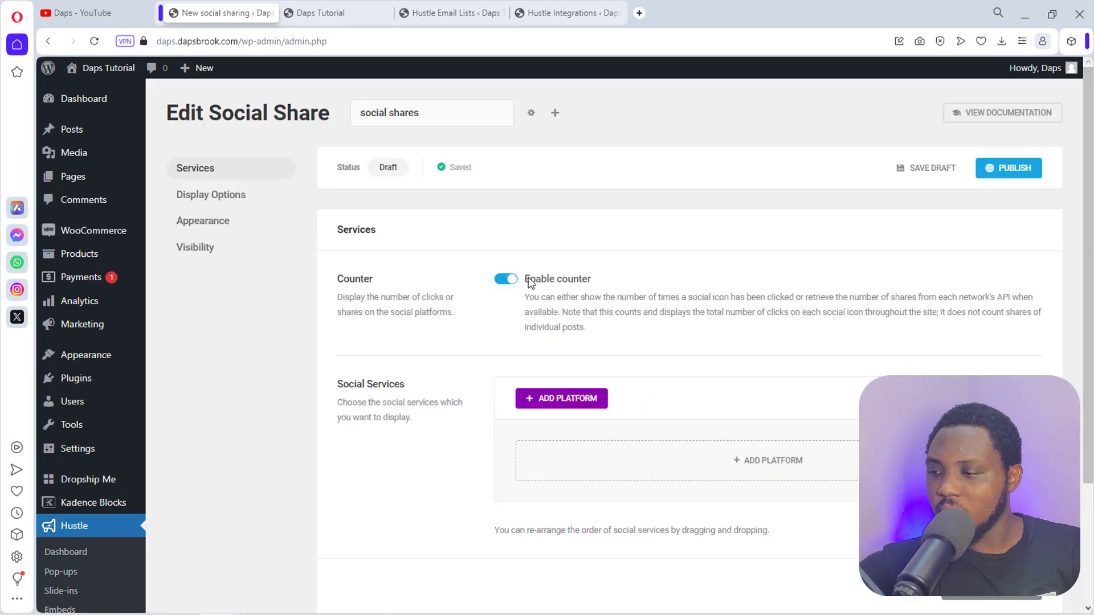
Add Facebook, Twitter, LinkedIn and WhatsApp as the module's social services and look over the resulting list.
scroll(752, 290, down, 3)
scroll(752, 290, up, 2)
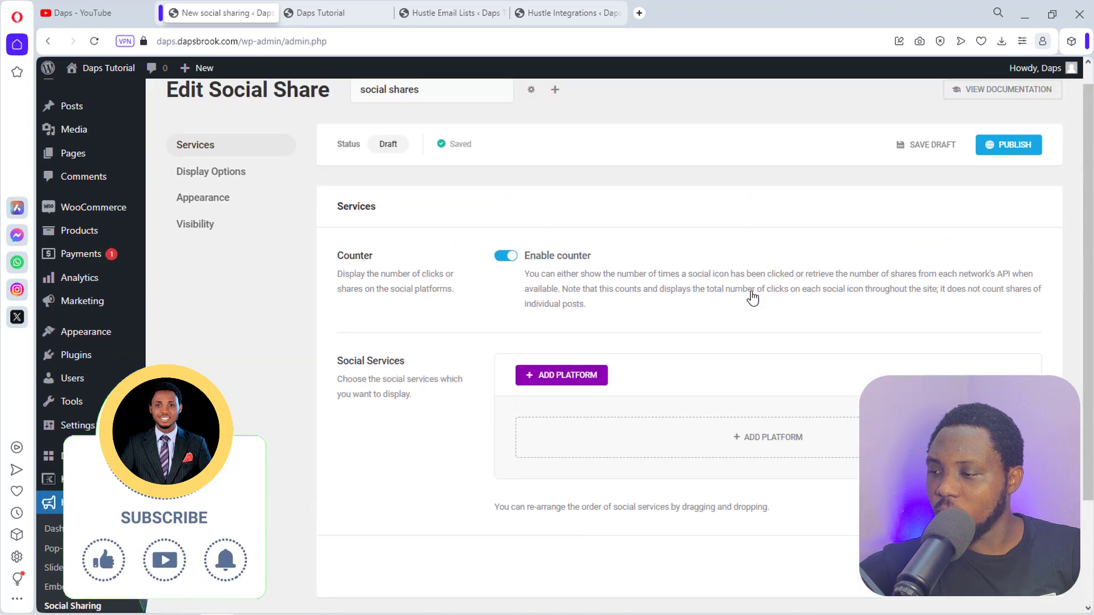
click(756, 439)
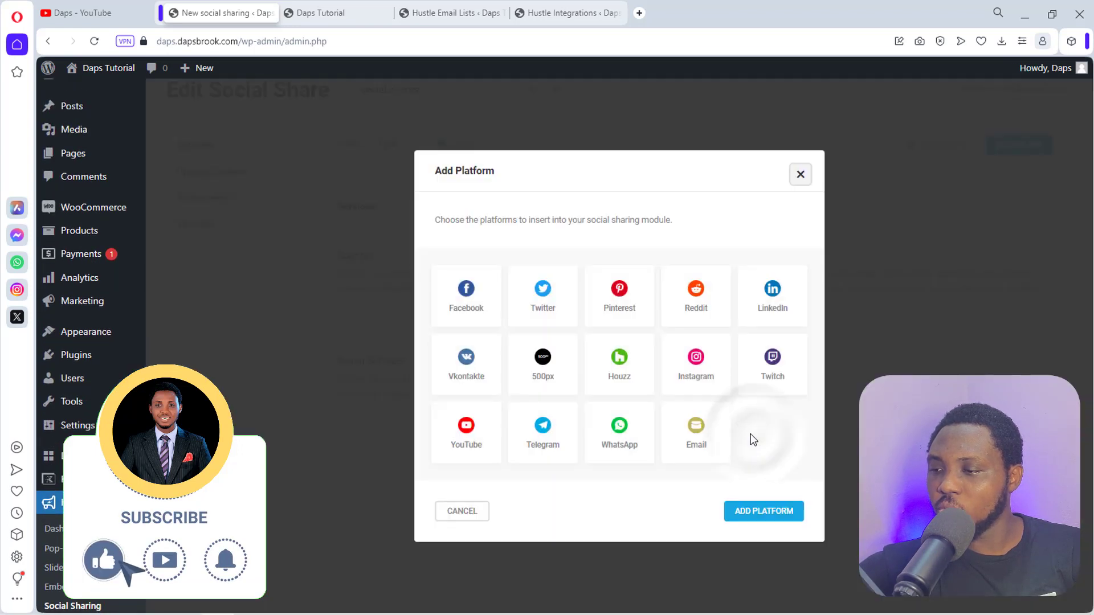
click(467, 291)
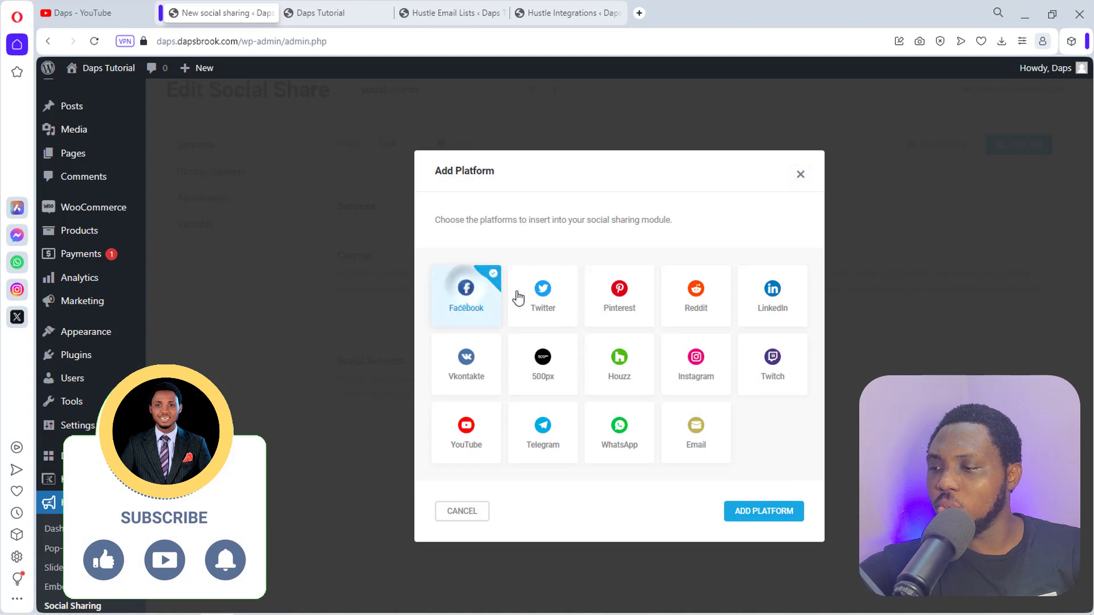
click(536, 298)
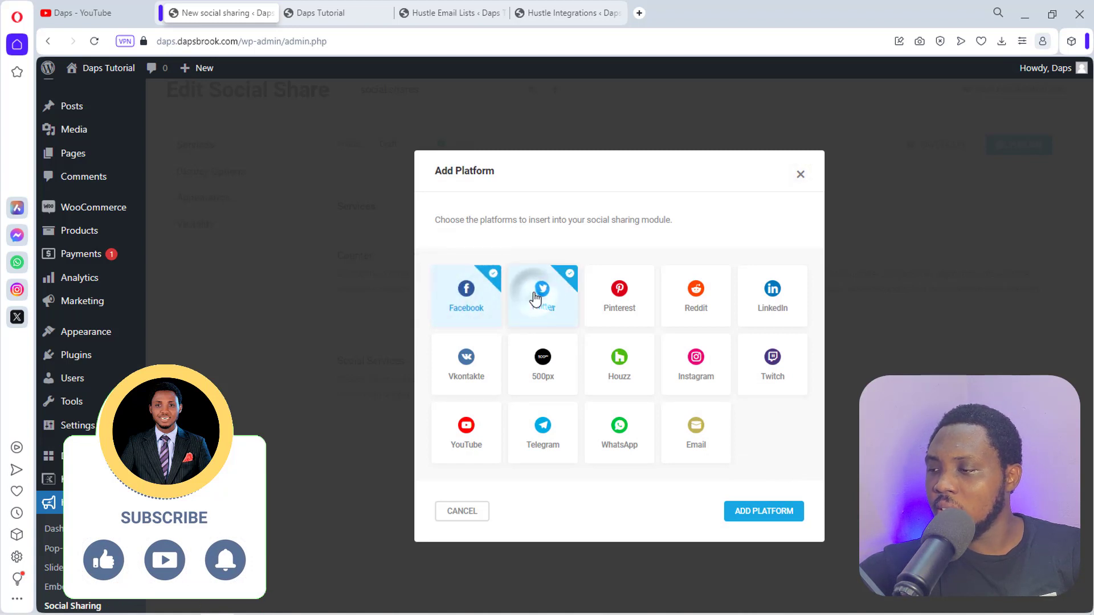
click(773, 305)
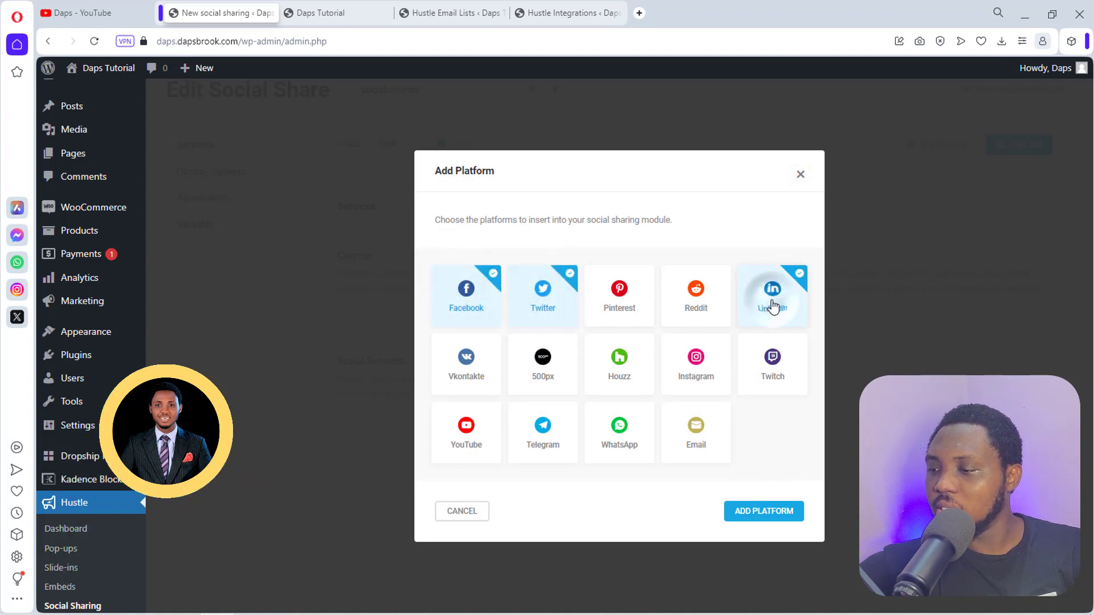
click(619, 441)
click(765, 513)
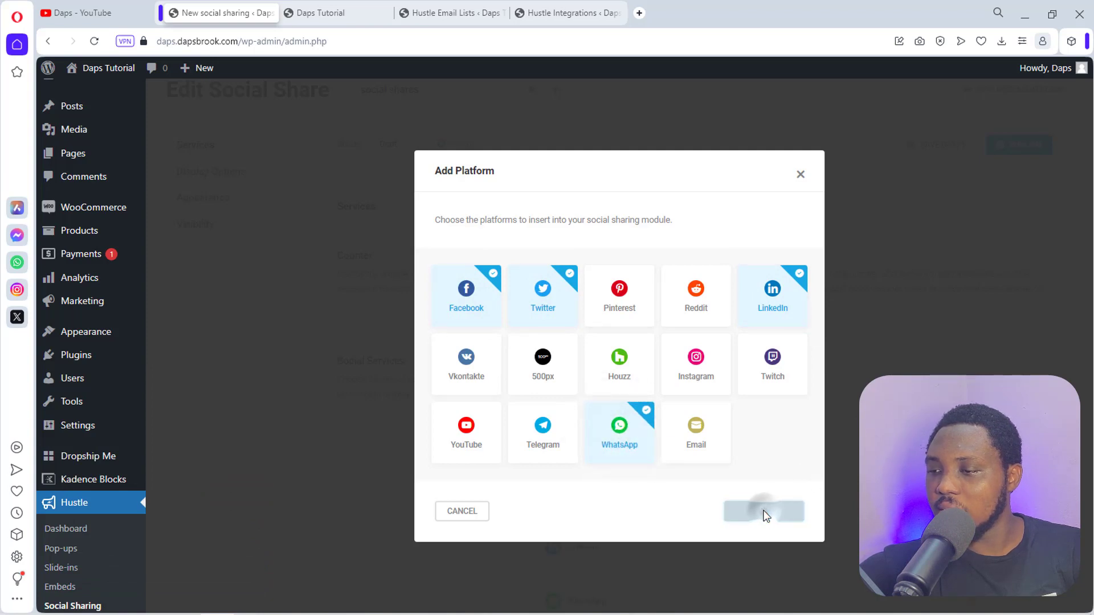
scroll(766, 515, down, 5)
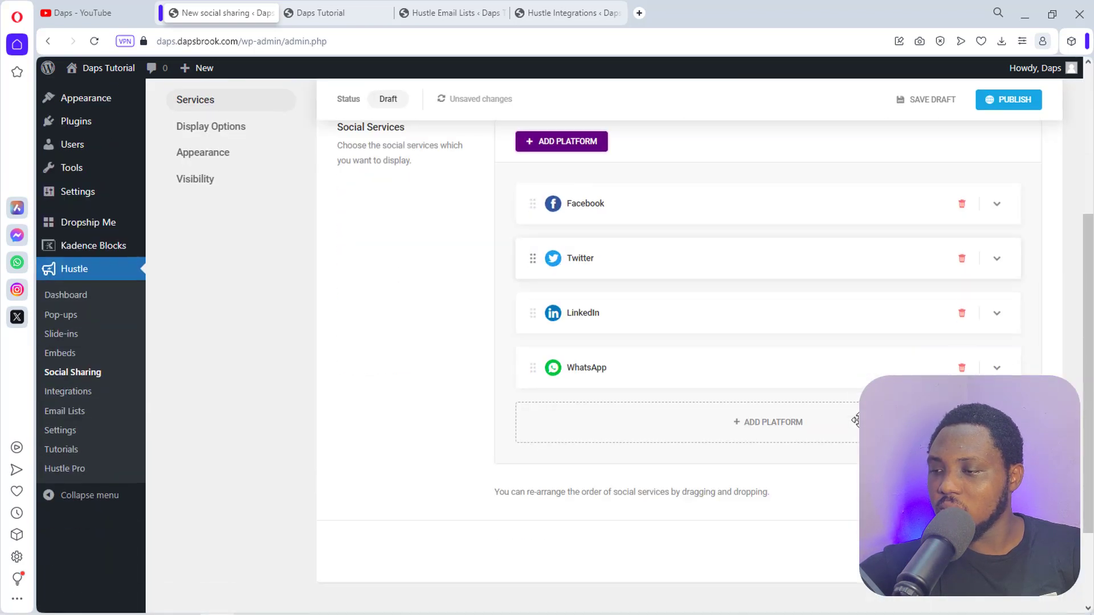
scroll(641, 402, up, 5)
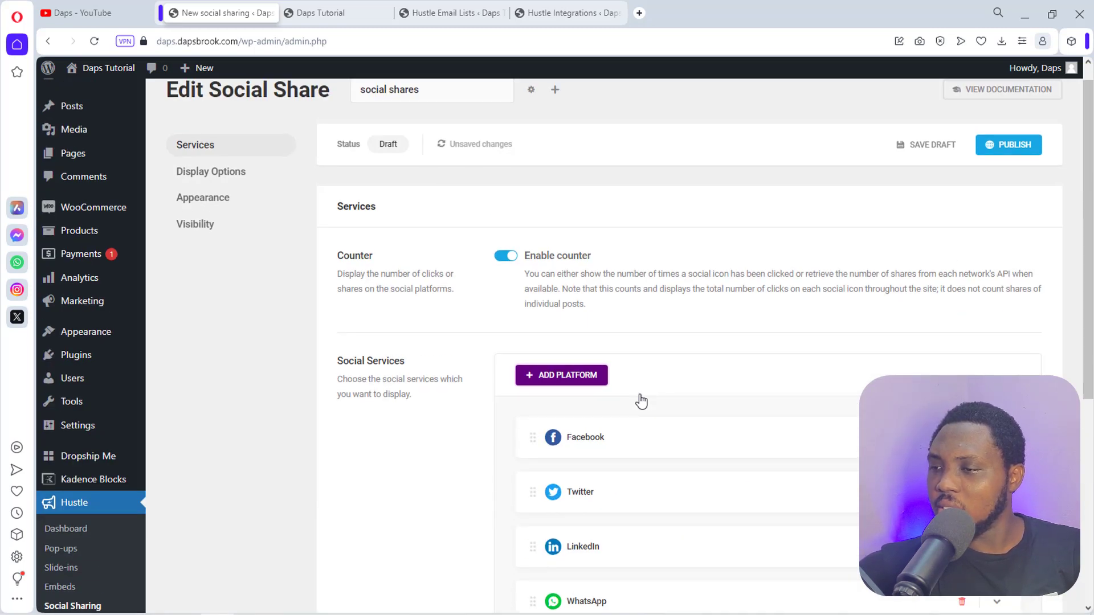
scroll(641, 401, down, 5)
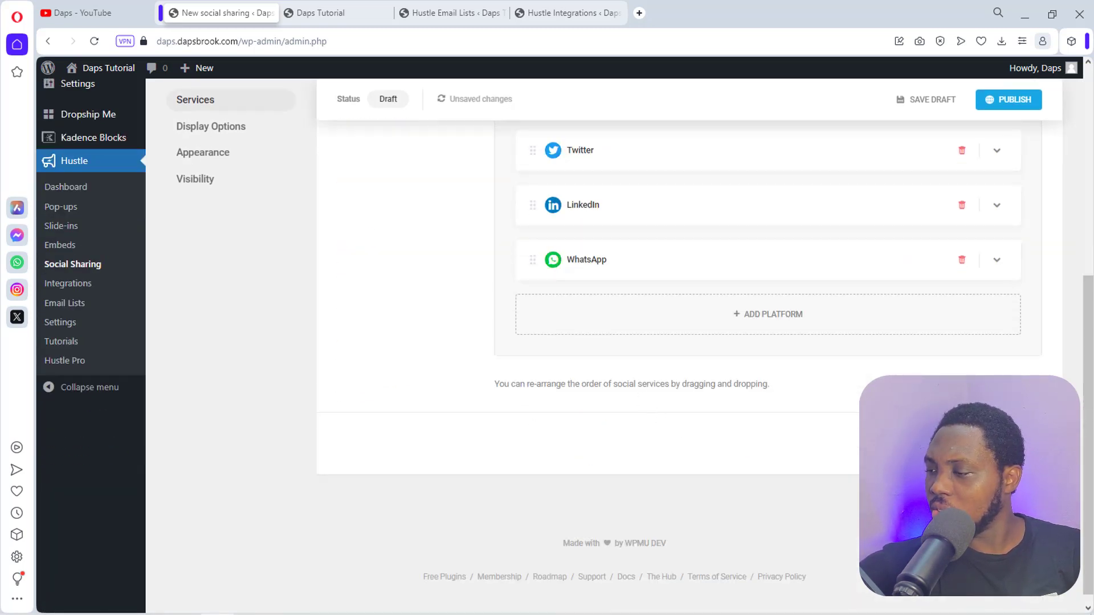
In Display Options, place the floating social bar at Left with a 10 px left offset on desktop and Centered on mobile.
click(997, 443)
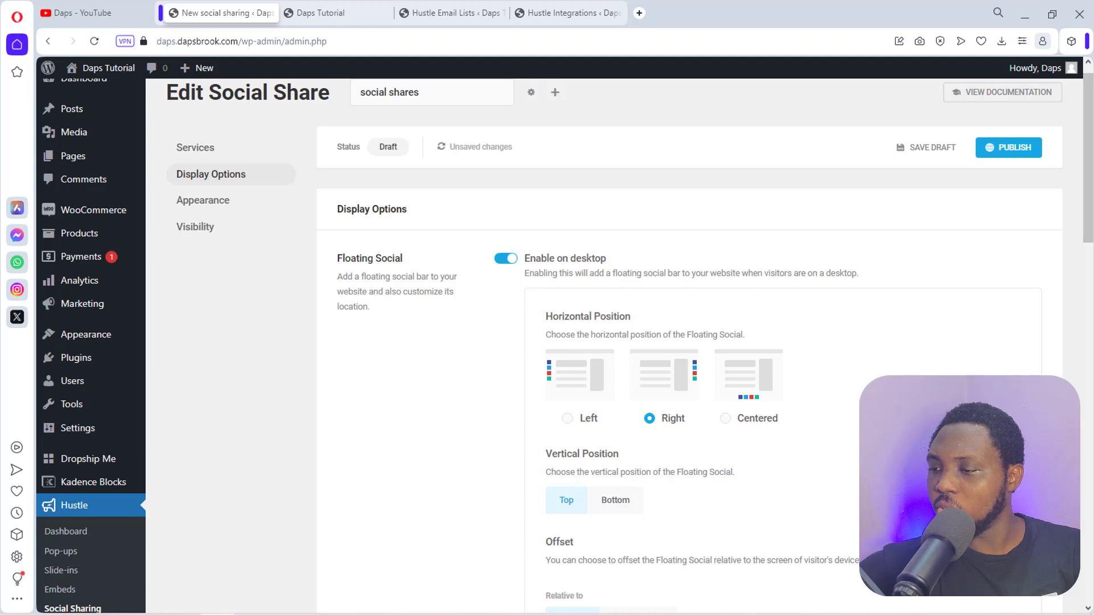
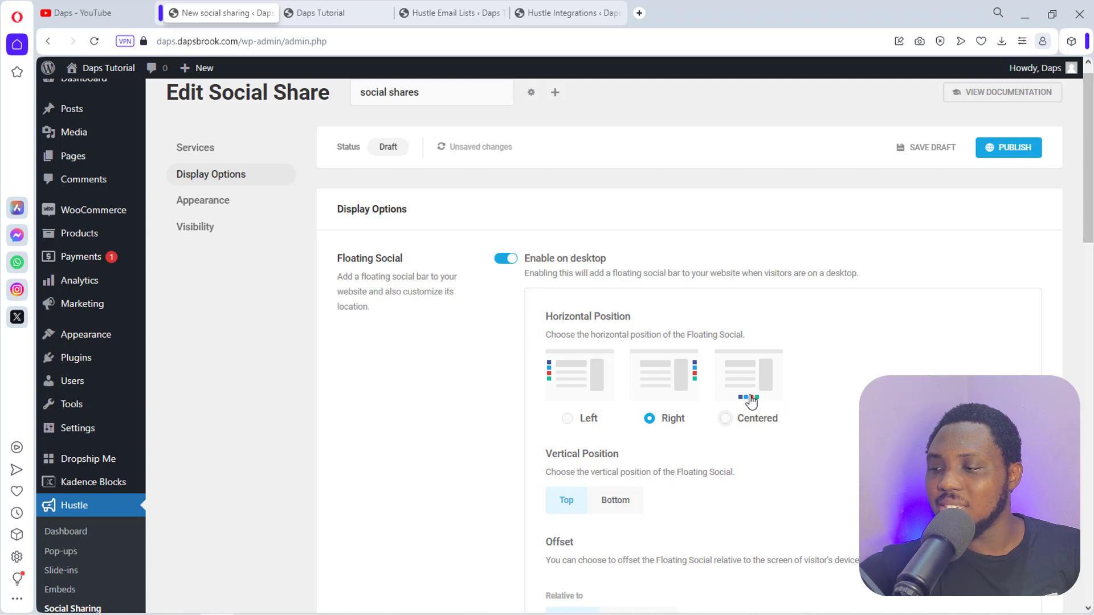
click(567, 419)
scroll(639, 392, down, 1)
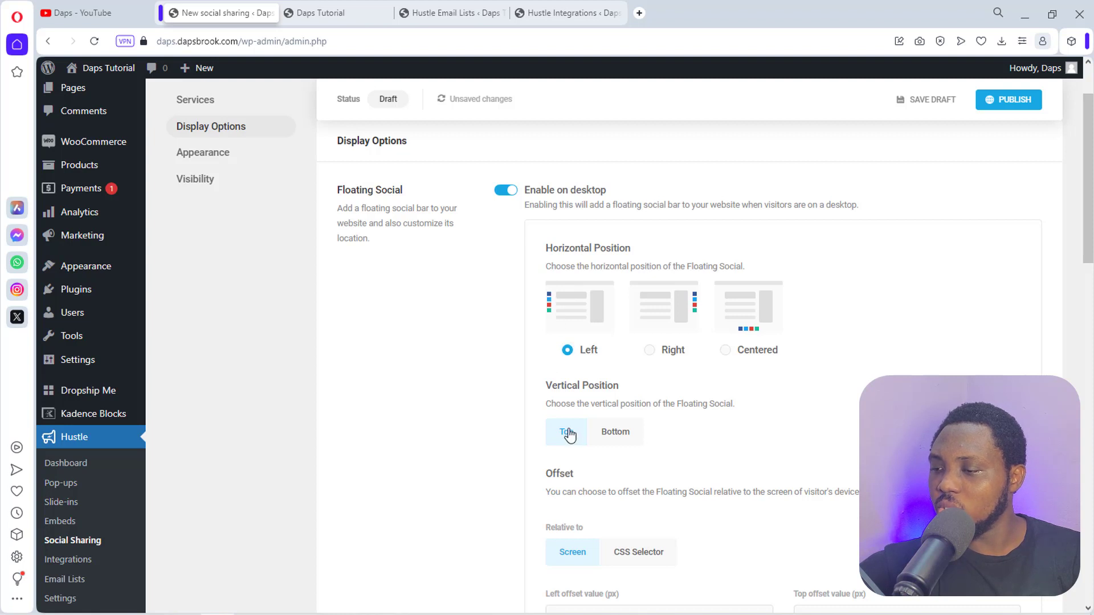
scroll(607, 438, down, 2)
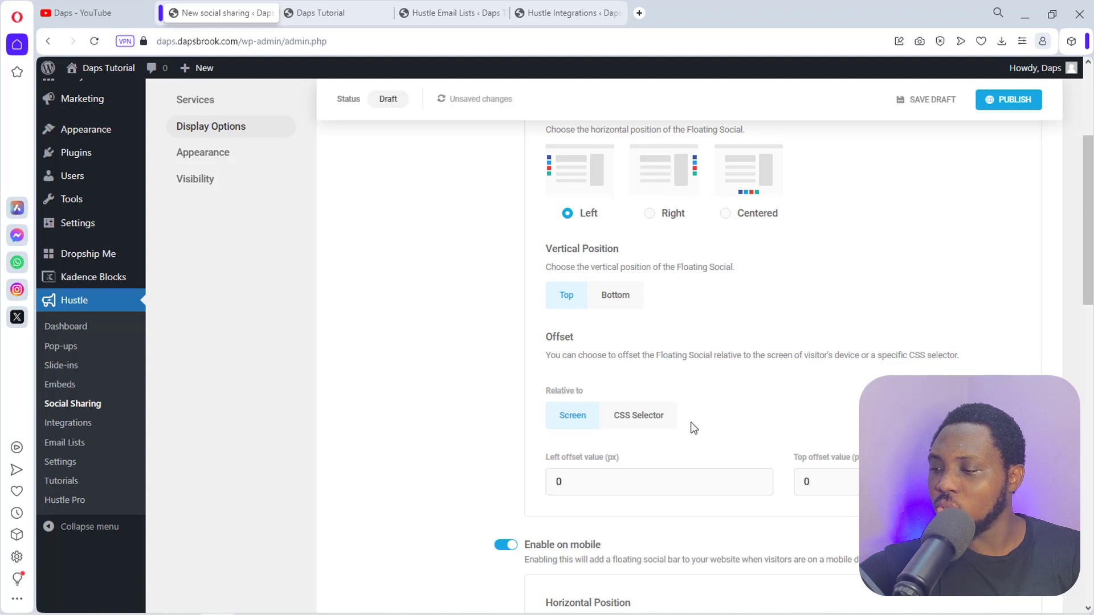
scroll(628, 425, down, 1)
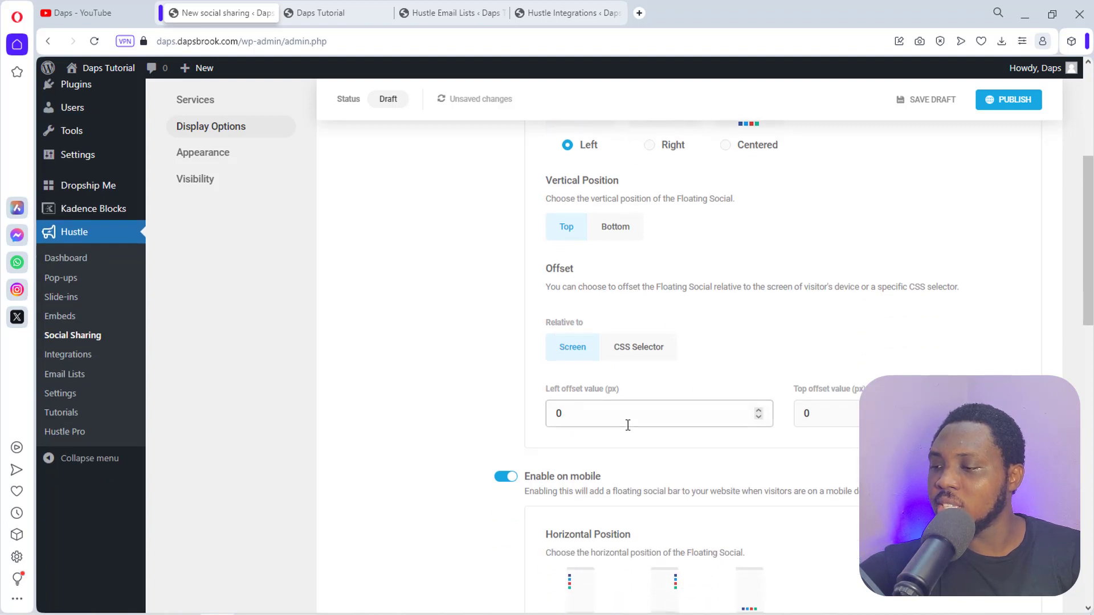
click(556, 413)
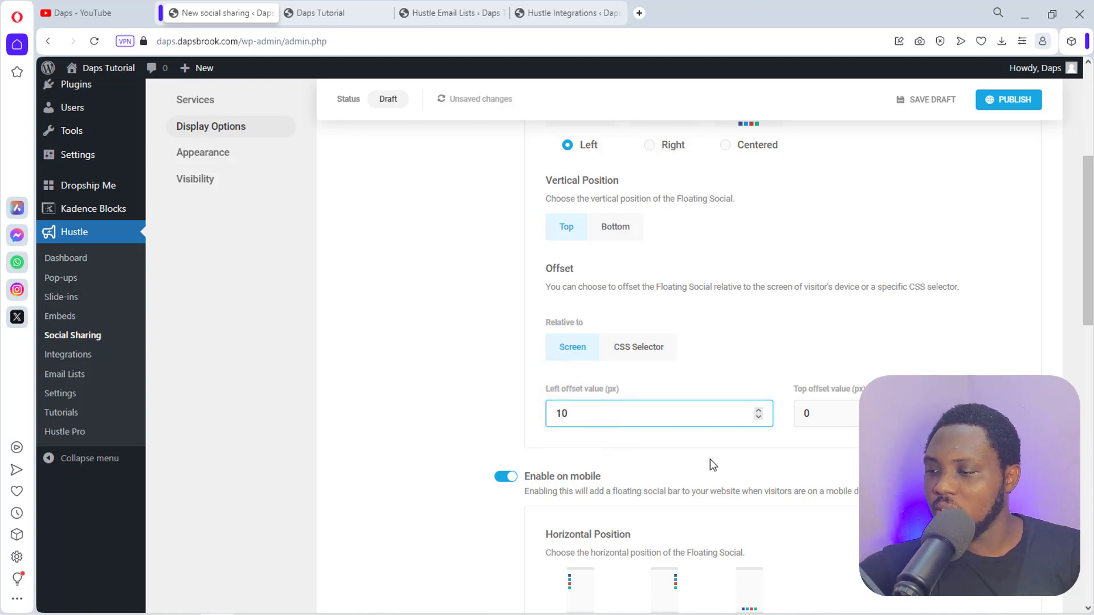
scroll(713, 466, down, 3)
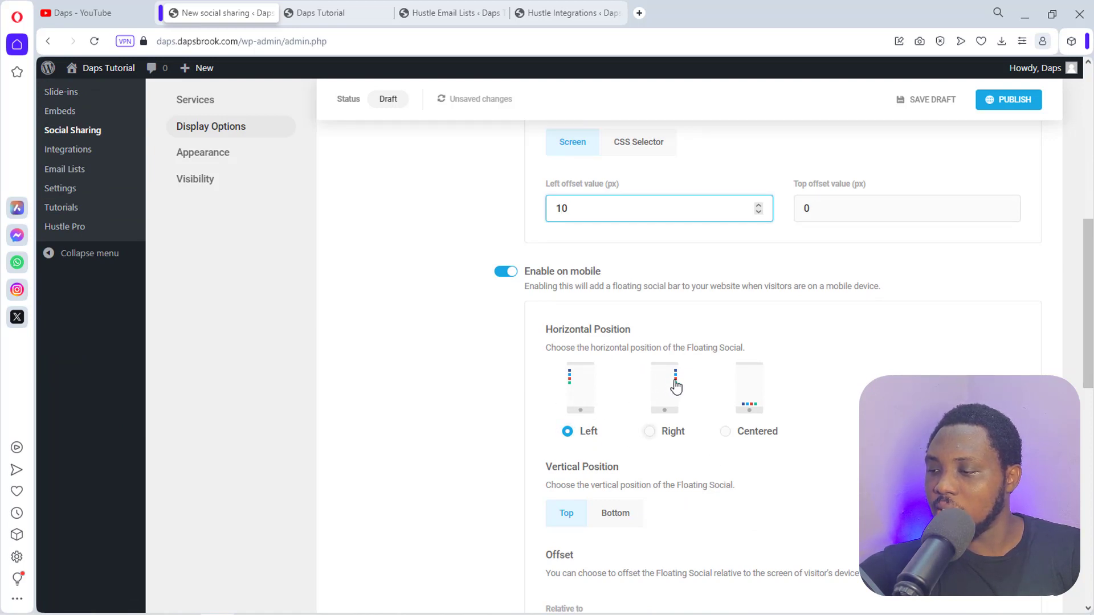
click(748, 412)
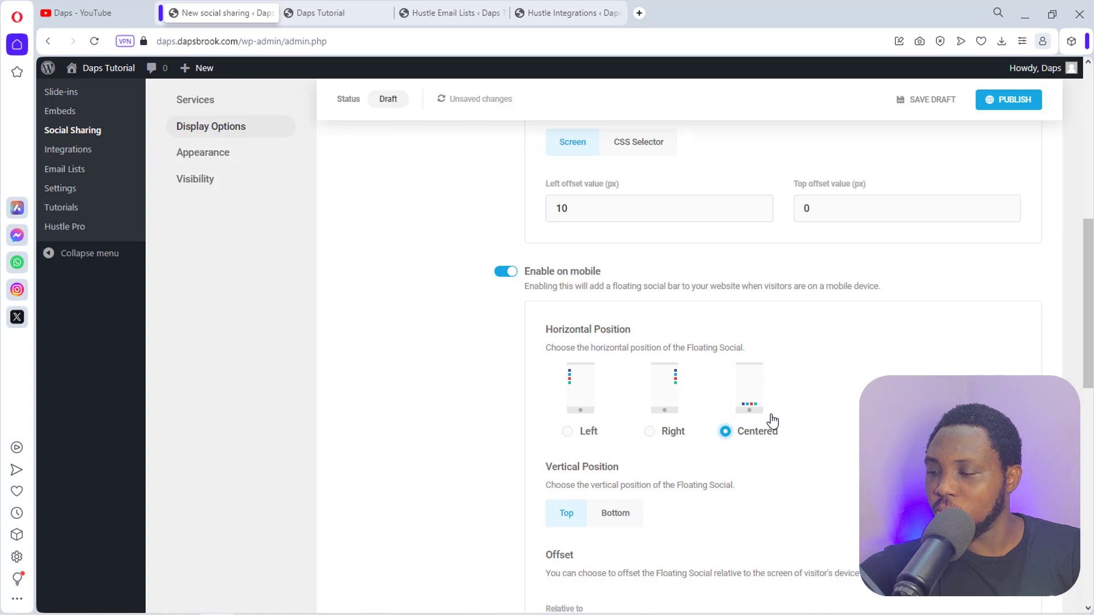
Look over the mobile offset, inline, widget and shortcode options, highlight the social bar's shortcode, and continue to the Appearance settings.
scroll(773, 422, down, 2)
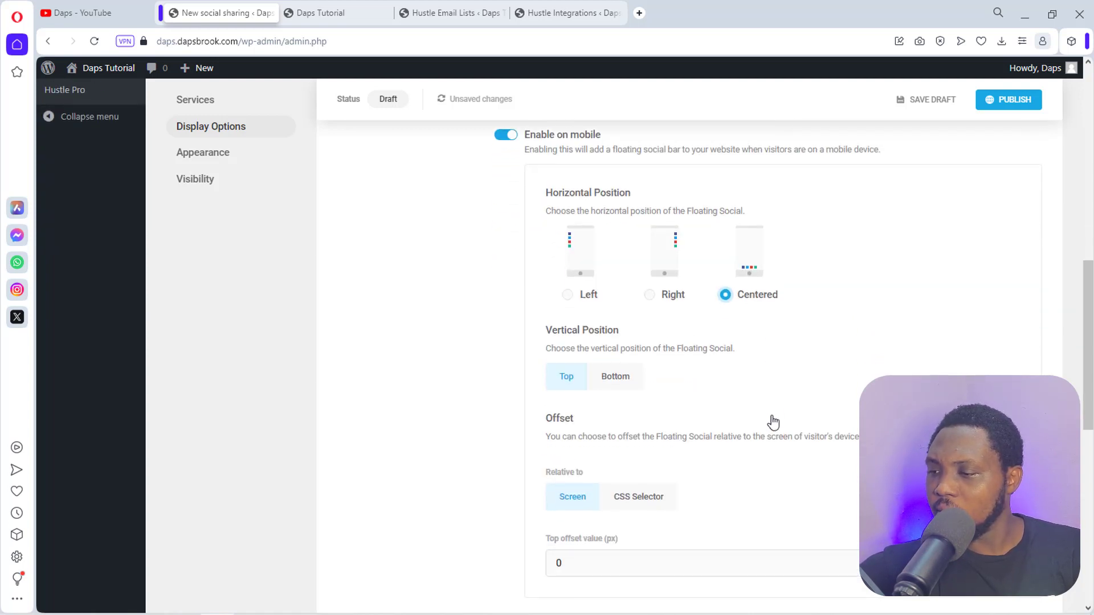
scroll(773, 422, down, 2)
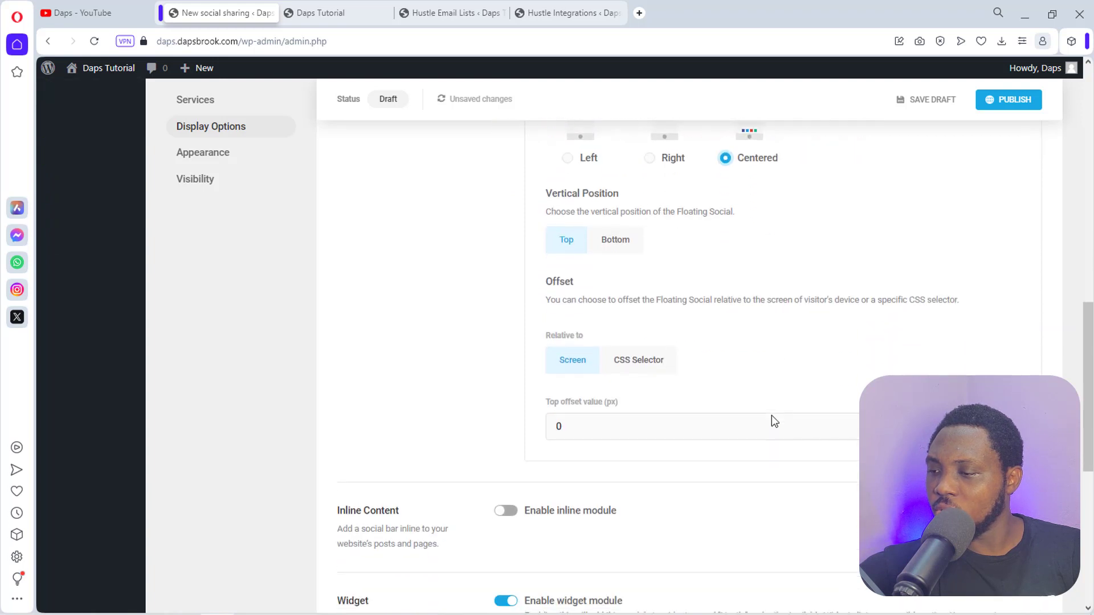
scroll(728, 370, down, 3)
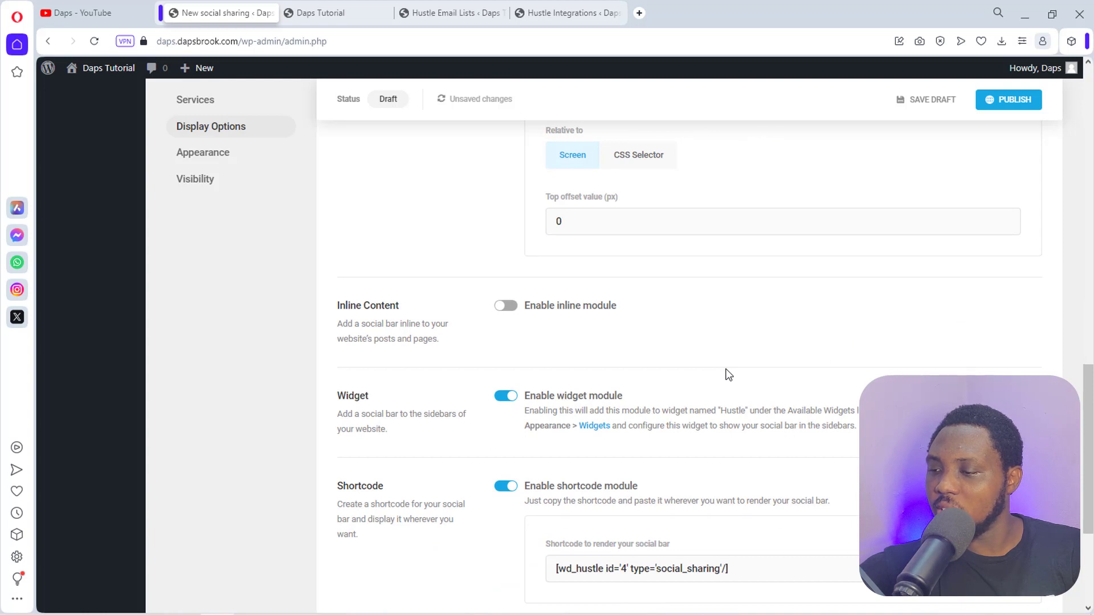
scroll(729, 374, down, 2)
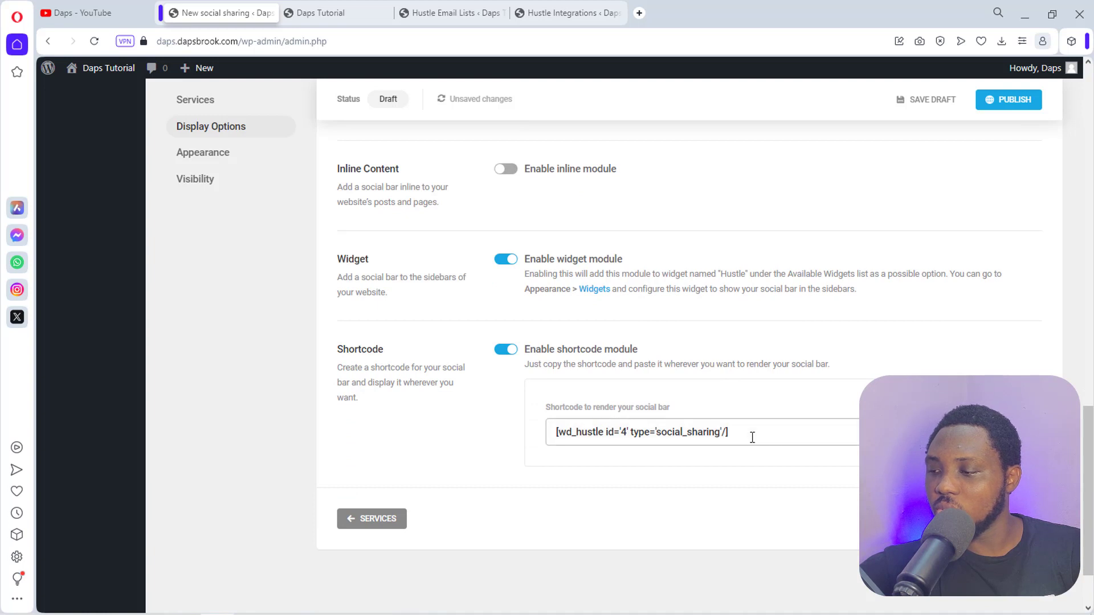
drag(752, 435, 508, 448)
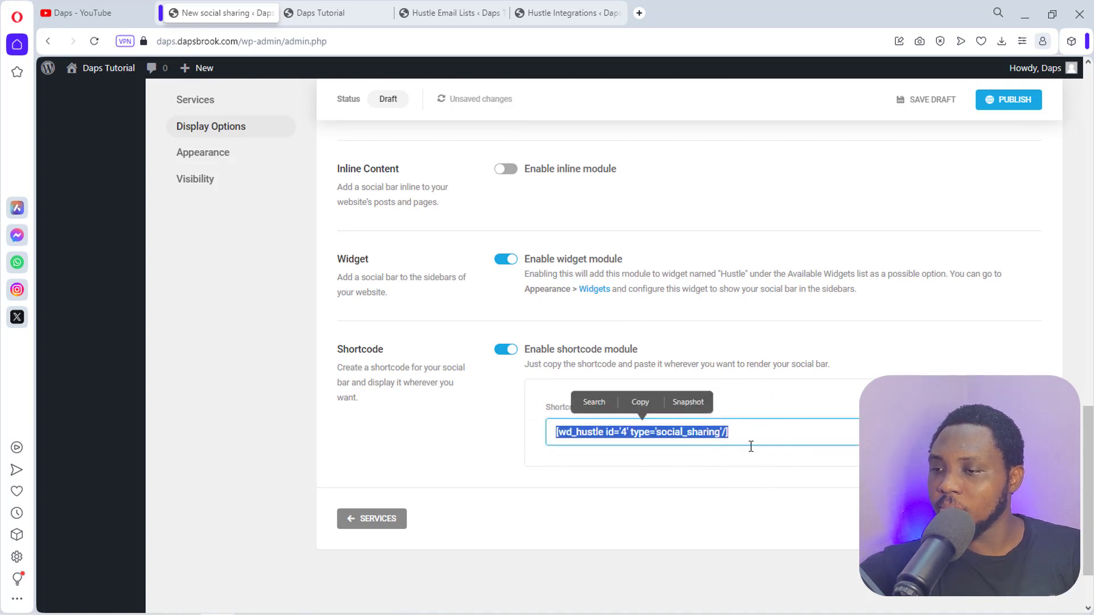
scroll(751, 447, up, 1)
scroll(751, 446, down, 1)
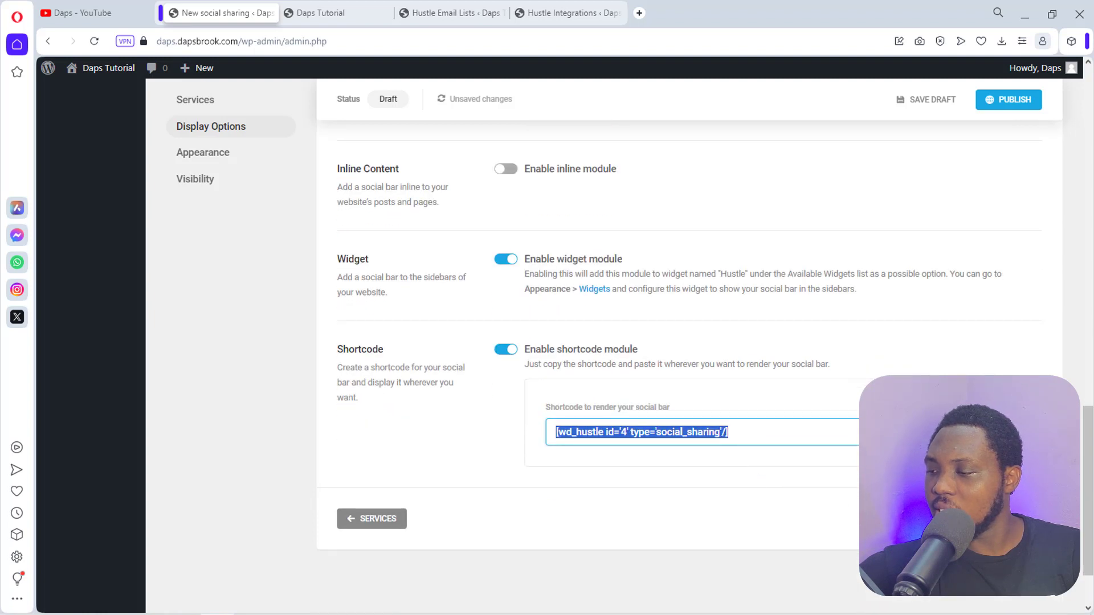
click(1002, 519)
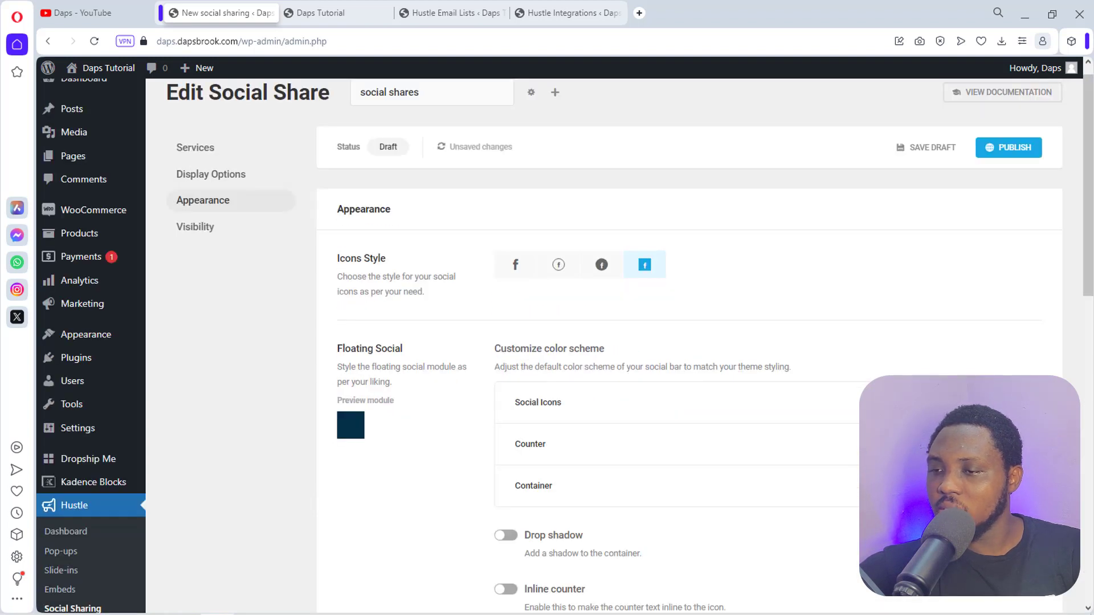
scroll(729, 271, down, 2)
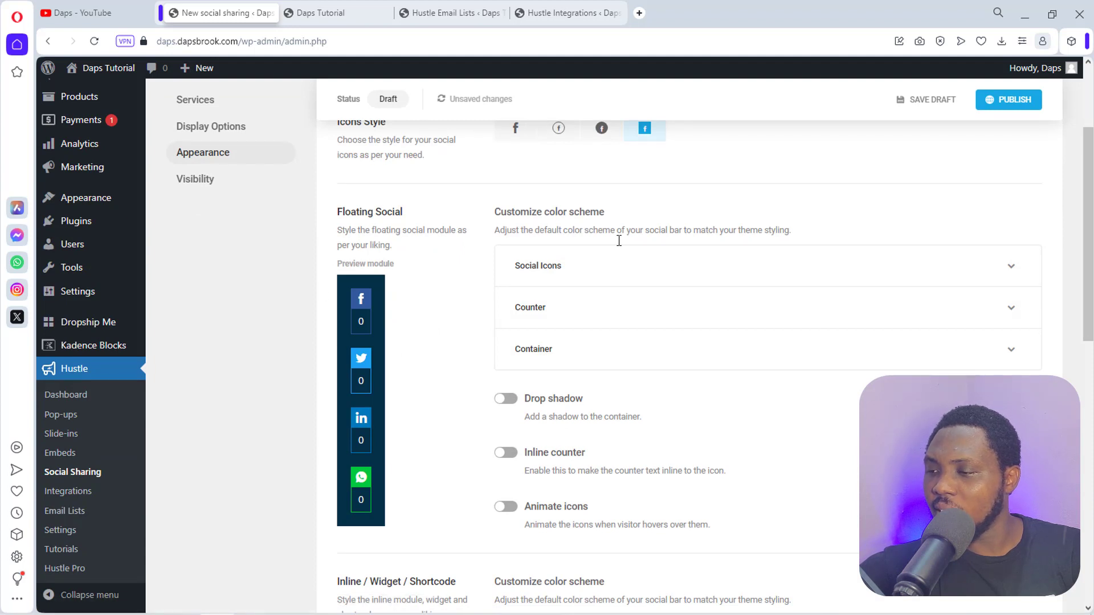
Try custom colors for the floating bar's social icons, and switch back to the default colors.
click(996, 272)
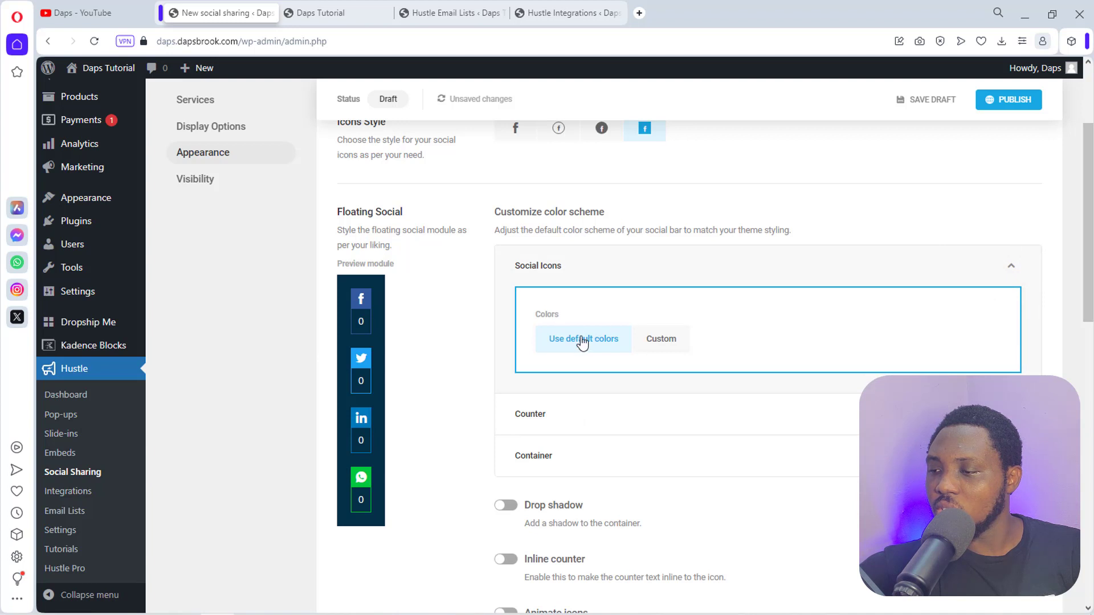
click(676, 343)
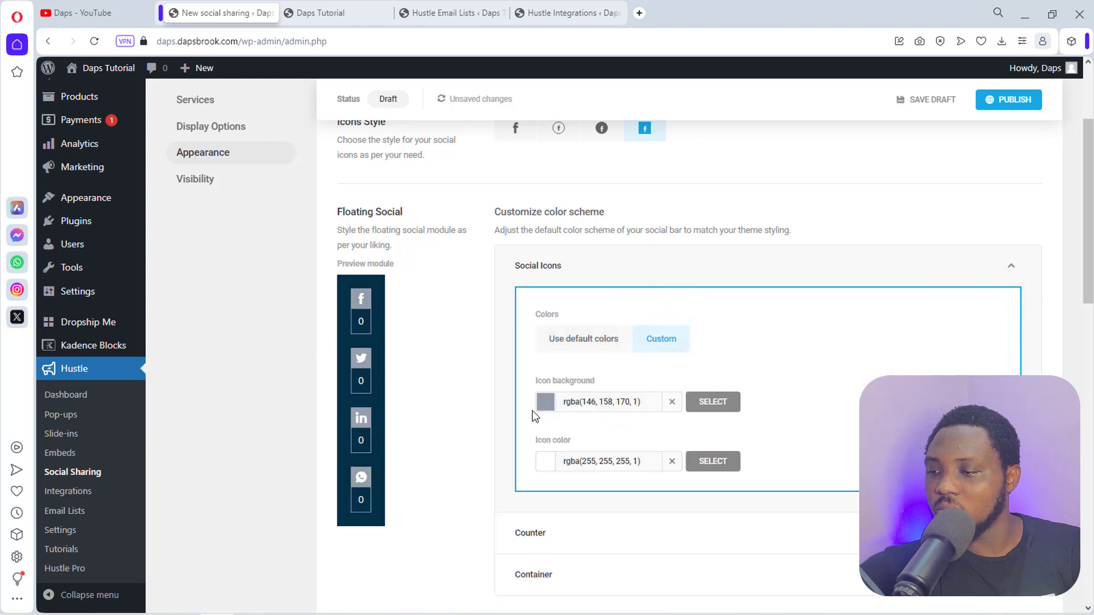
click(580, 341)
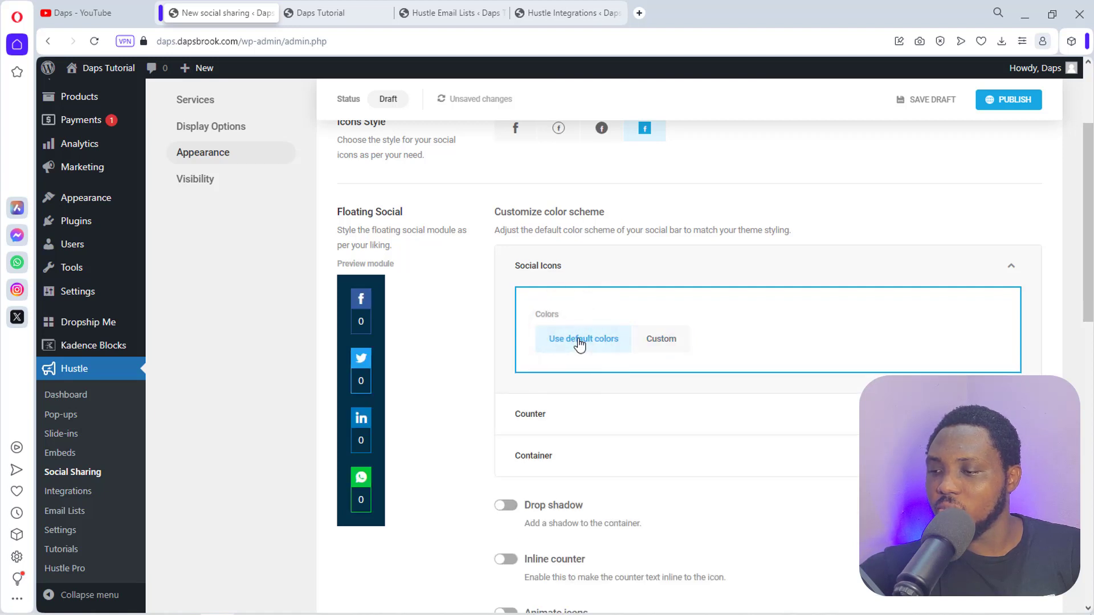
In the floating bar's color scheme, set the counter text color to #333333.
scroll(706, 347, down, 1)
click(725, 347)
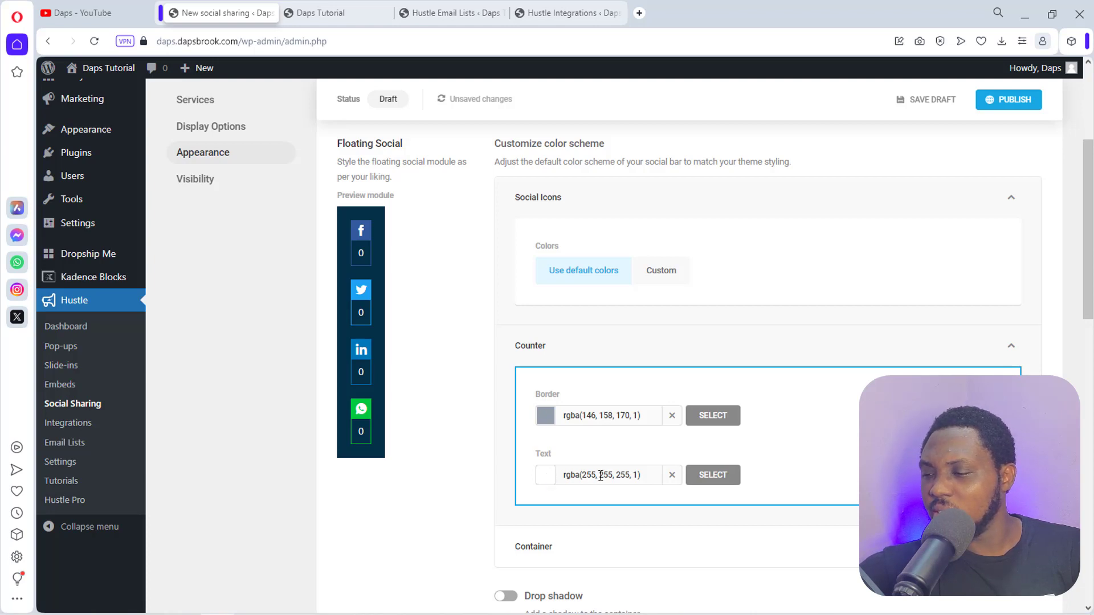
click(713, 474)
scroll(766, 466, down, 3)
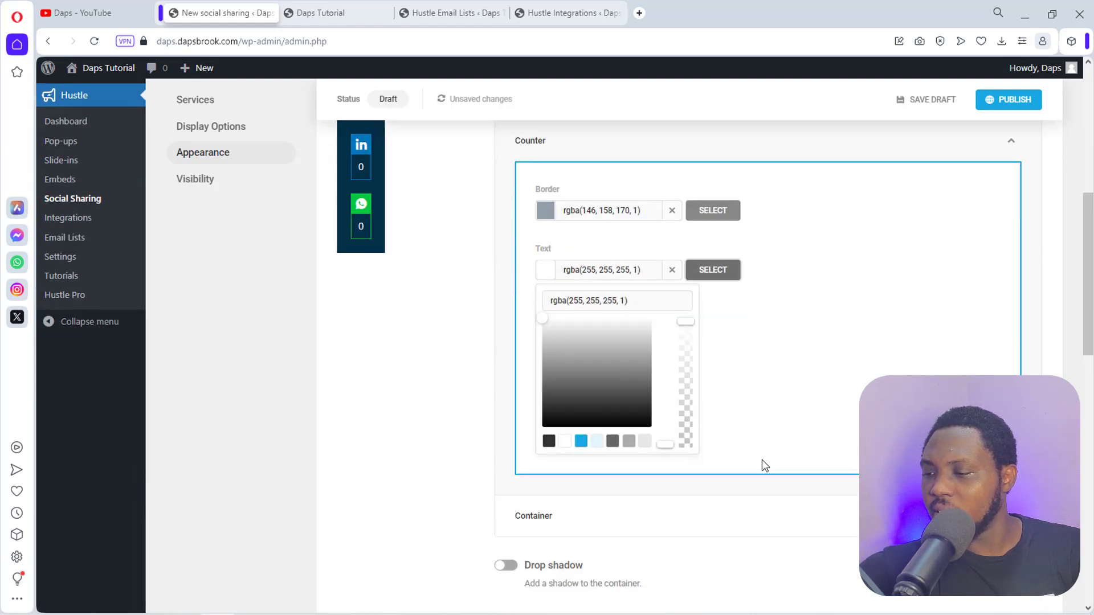
click(549, 442)
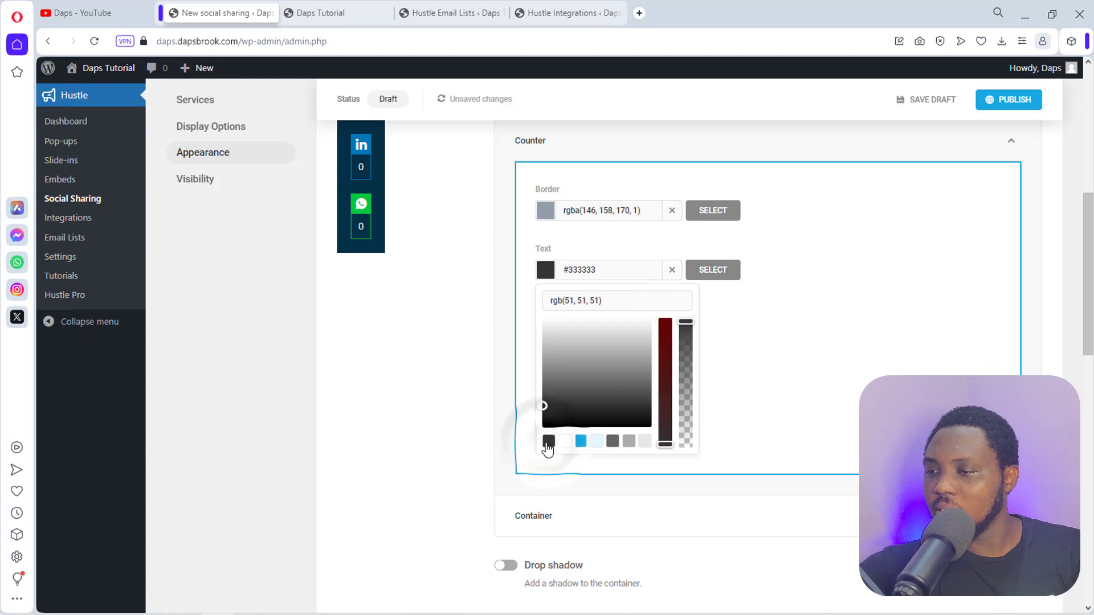
click(967, 302)
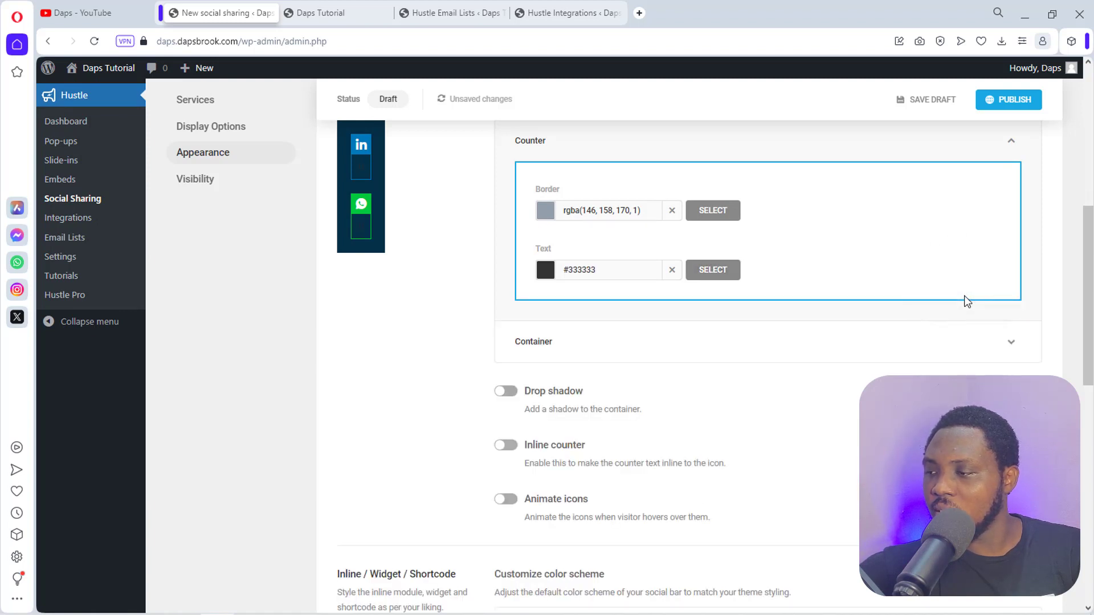
Try the floating bar's container background at zero opacity and in white #ffffff, checking each in the module preview.
click(1003, 342)
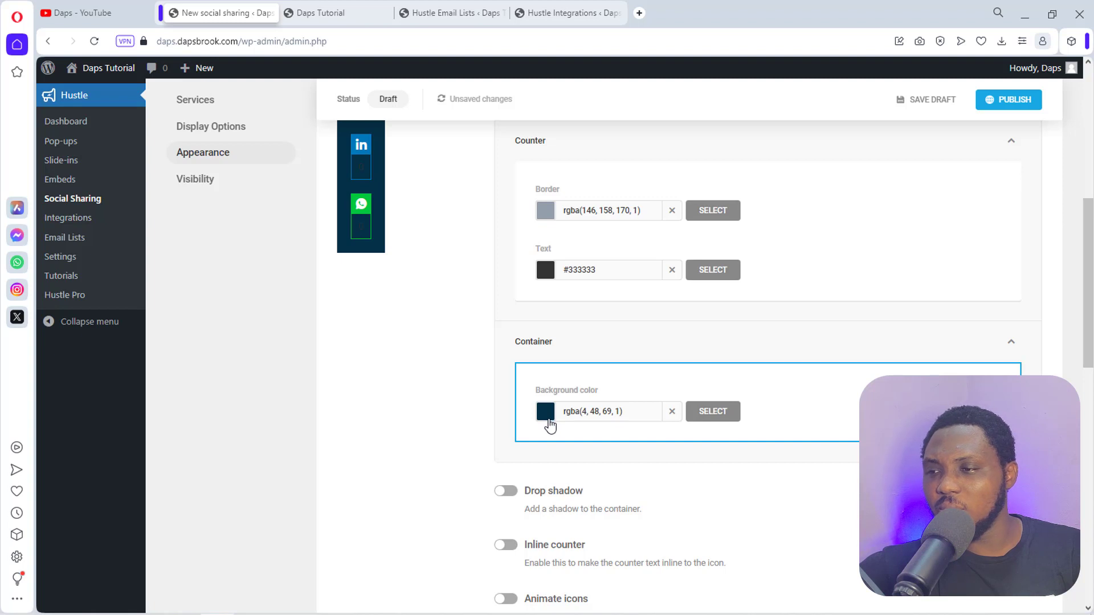
click(547, 420)
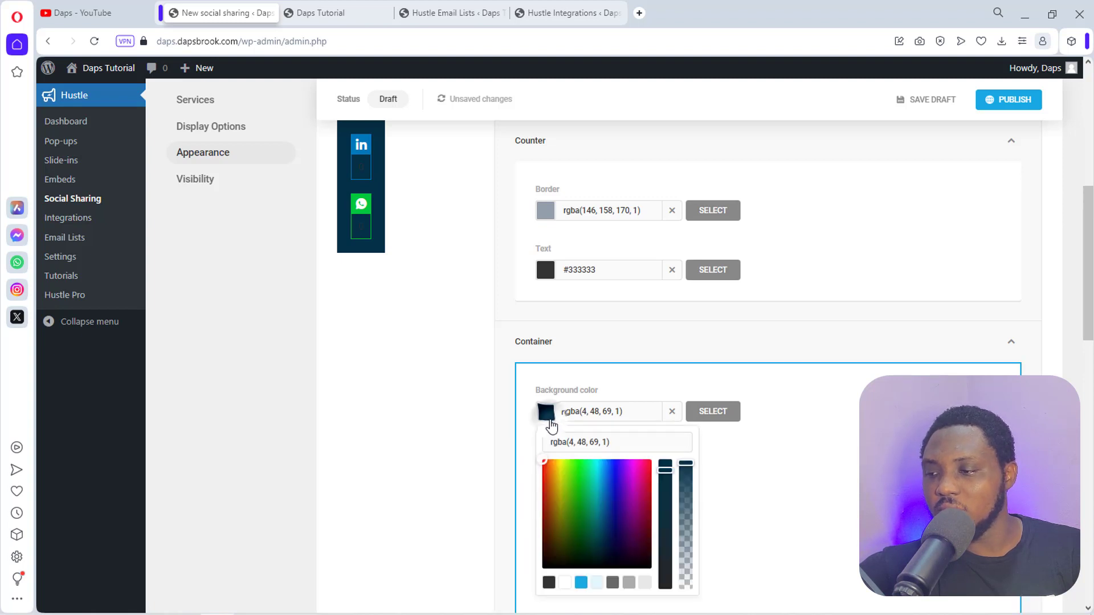
drag(684, 462, 679, 584)
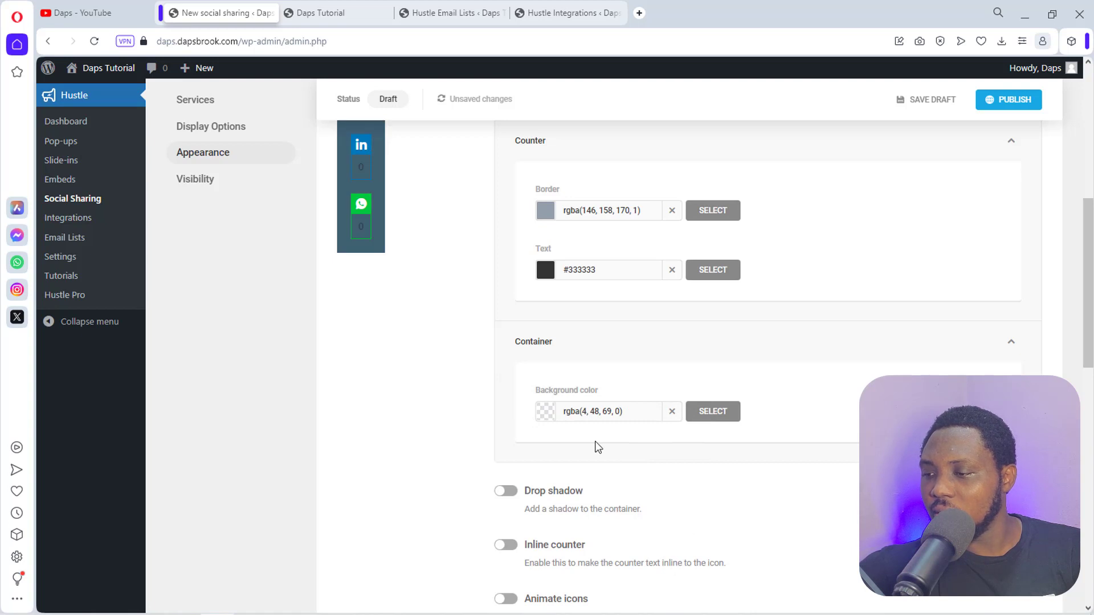
click(548, 420)
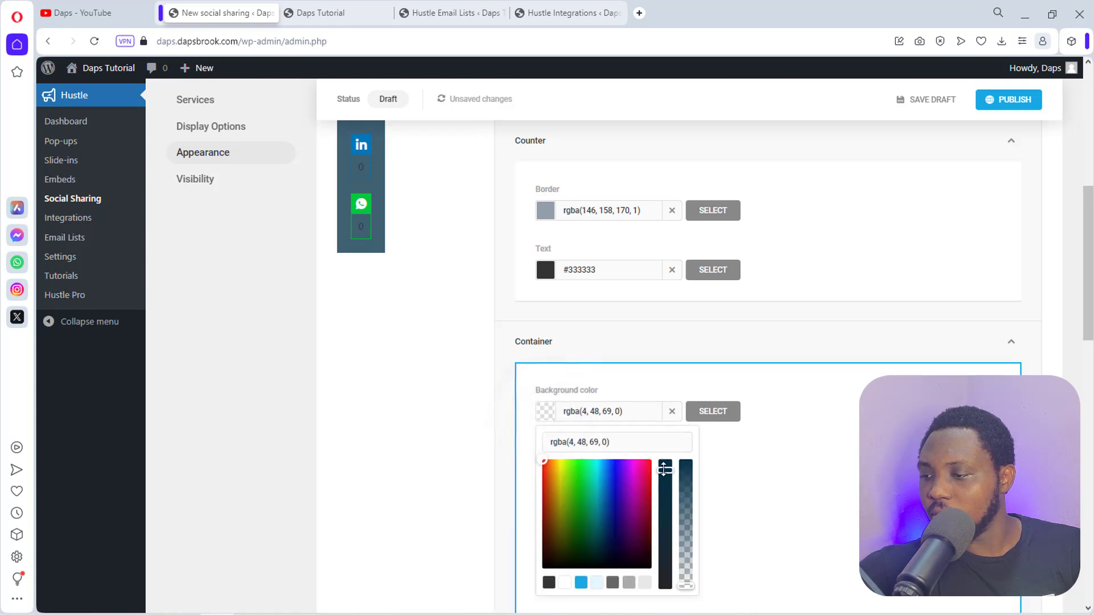
scroll(604, 502, down, 1)
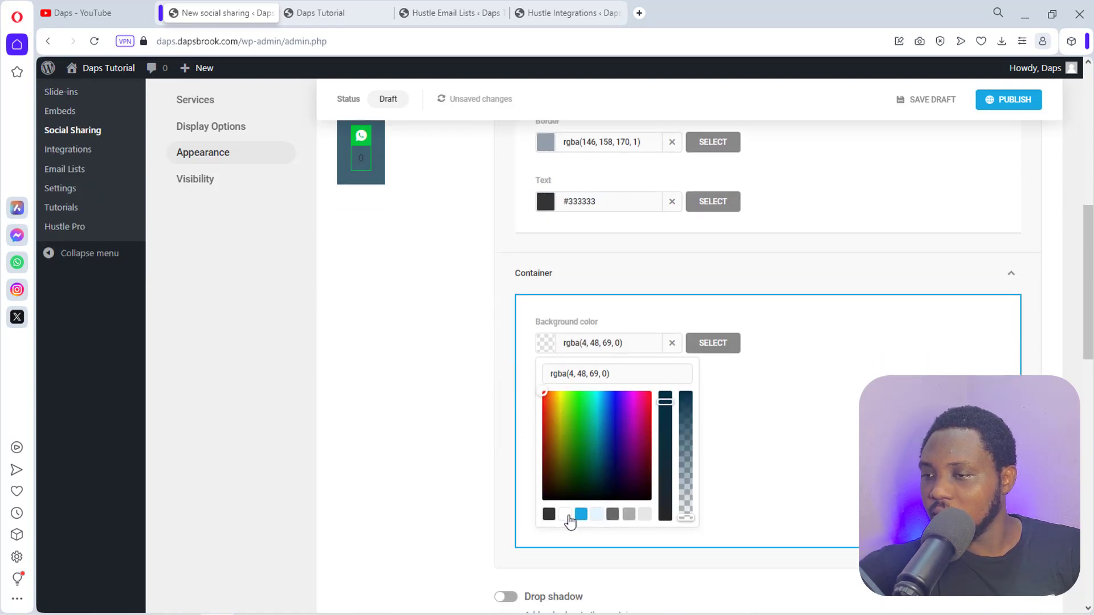
click(566, 516)
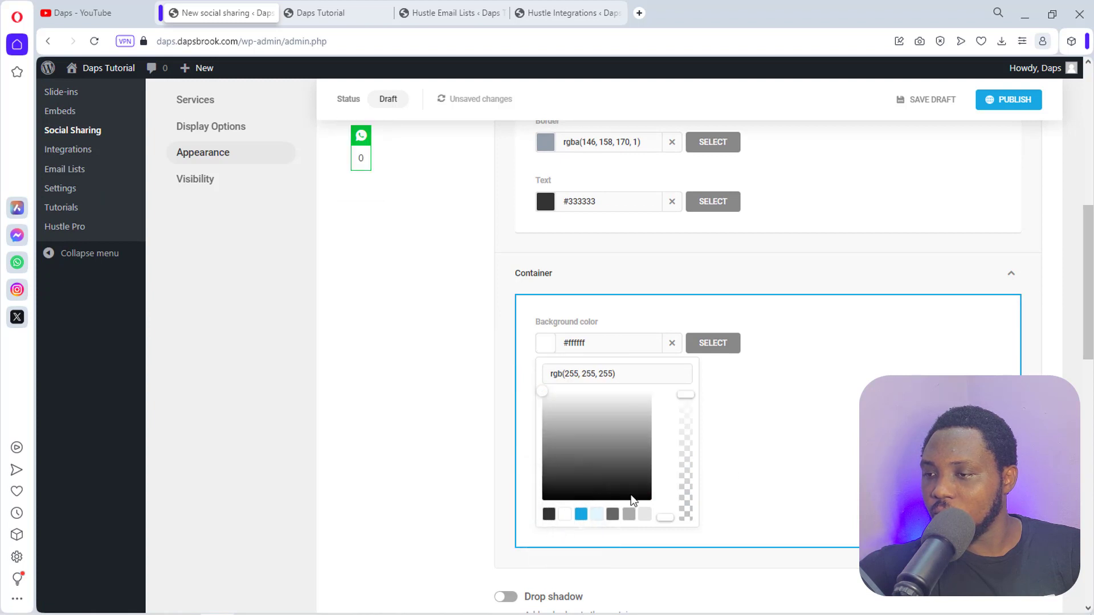
scroll(808, 461, up, 5)
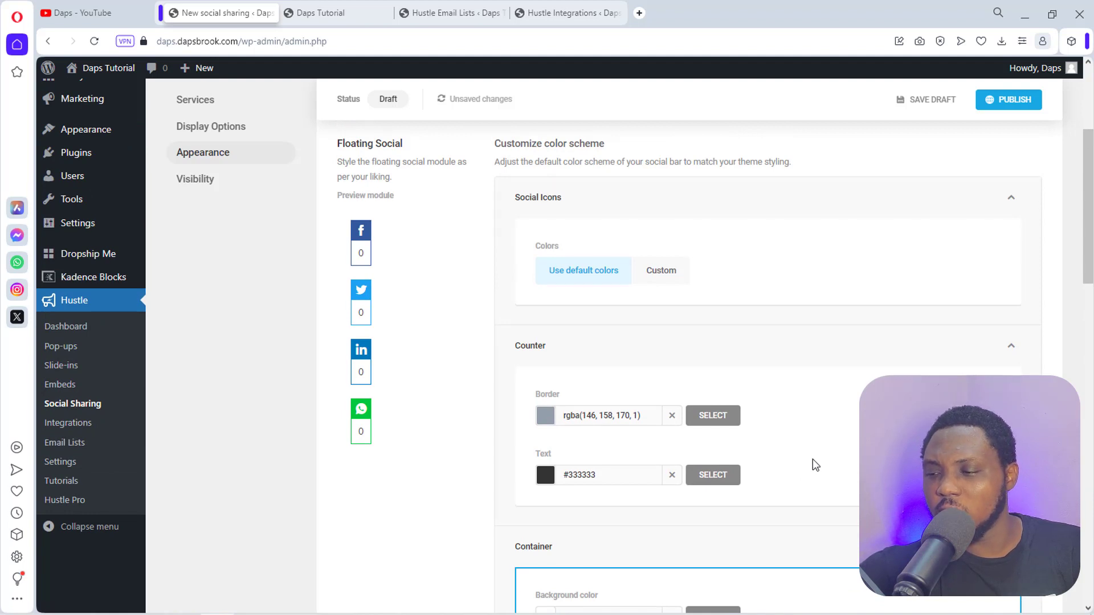
scroll(813, 460, down, 5)
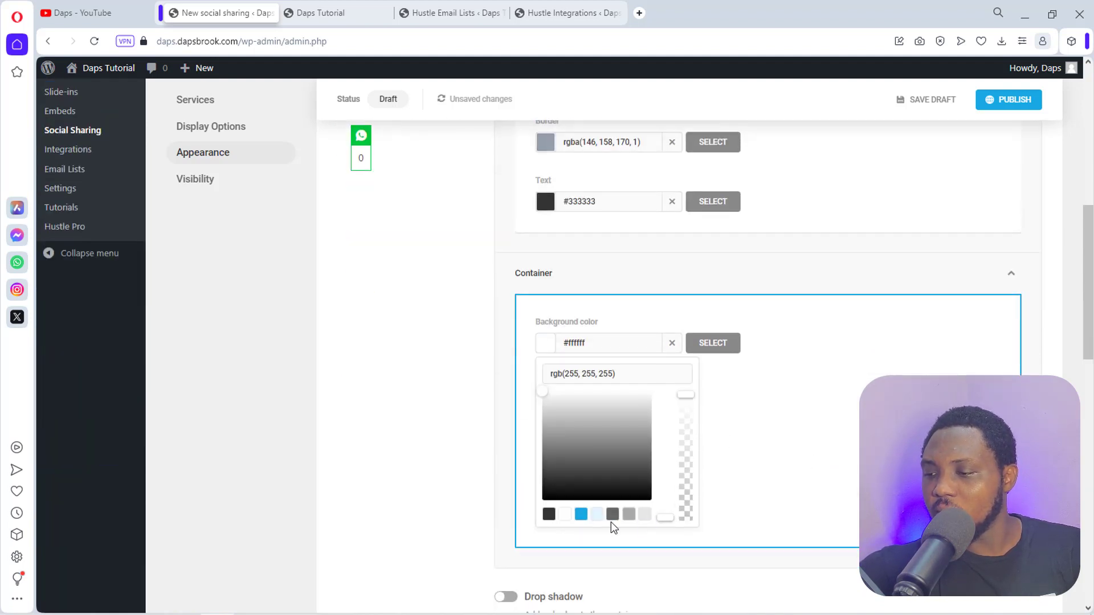
Set the floating bar's container background to #333333 and its counter text color to #ffffff, and check the preview.
click(549, 516)
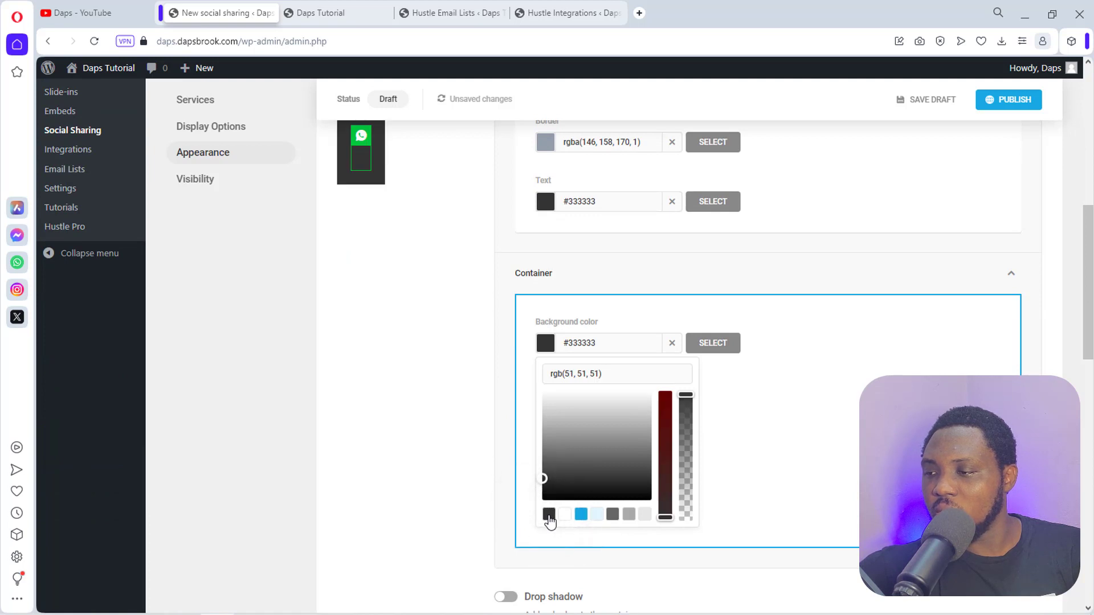
scroll(769, 479, up, 3)
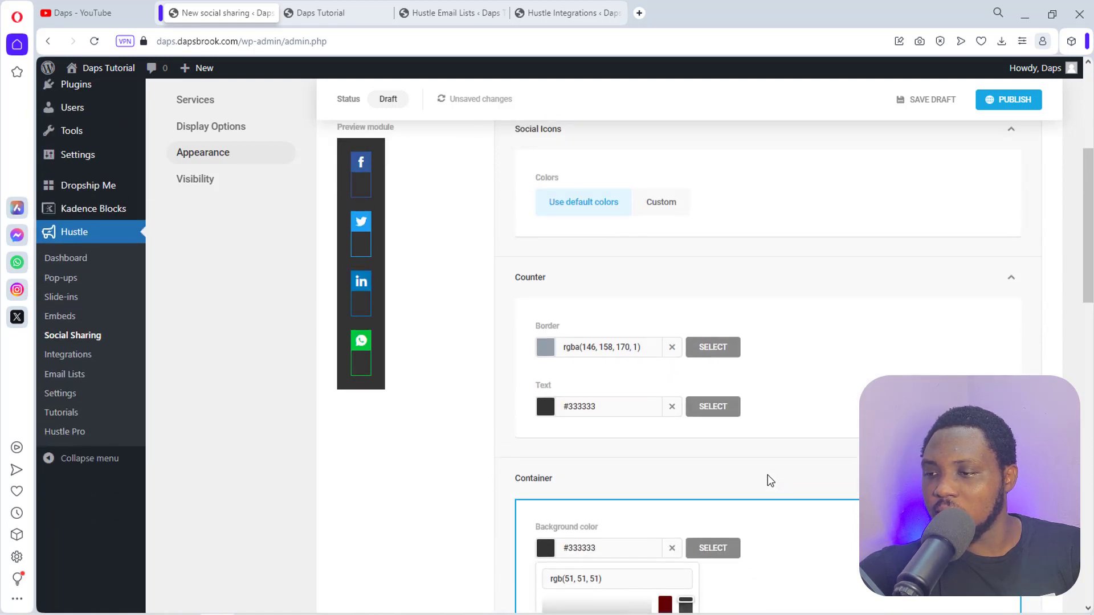
scroll(769, 481, up, 2)
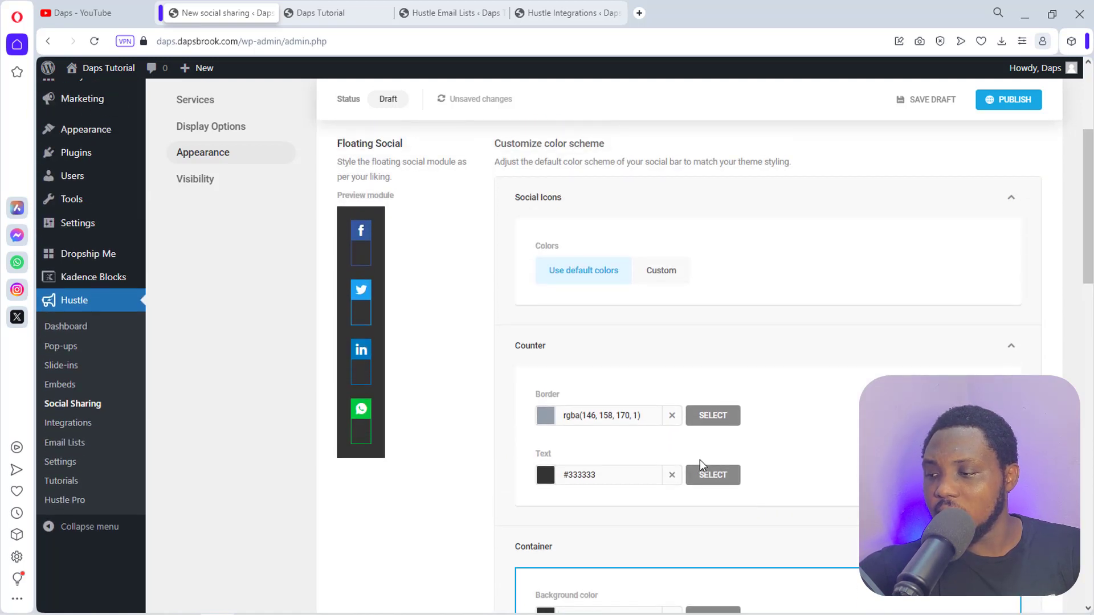
click(706, 485)
scroll(781, 489, down, 2)
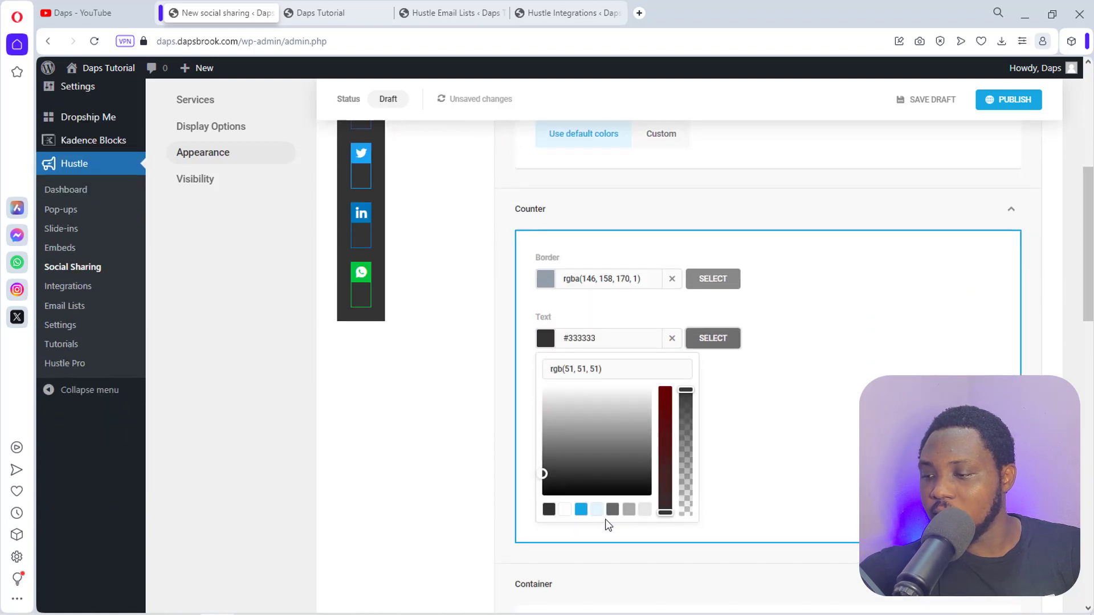
click(569, 512)
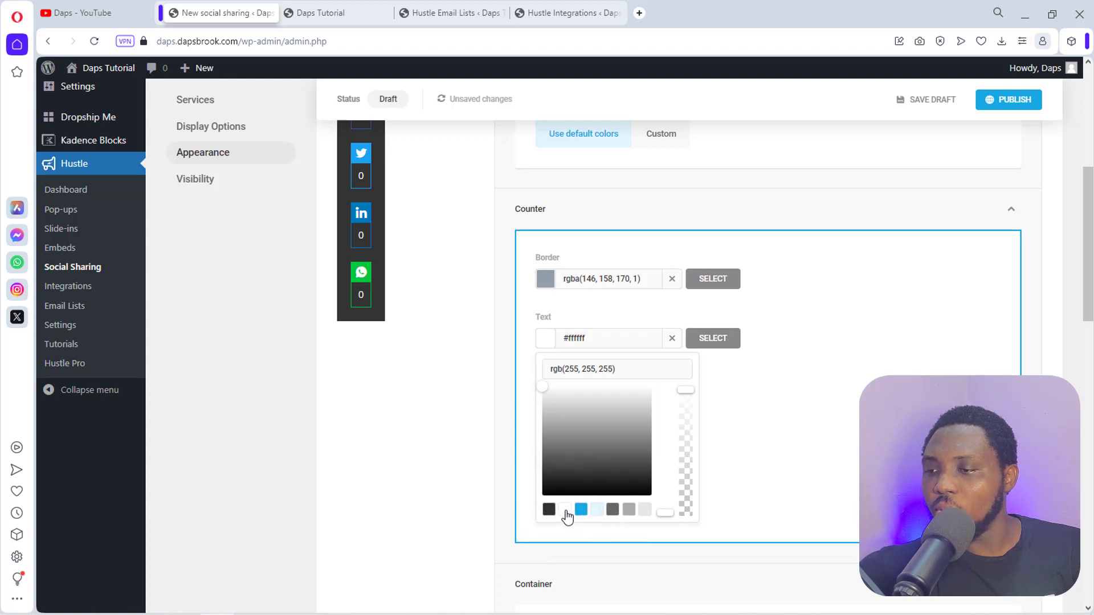
scroll(543, 433, down, 6)
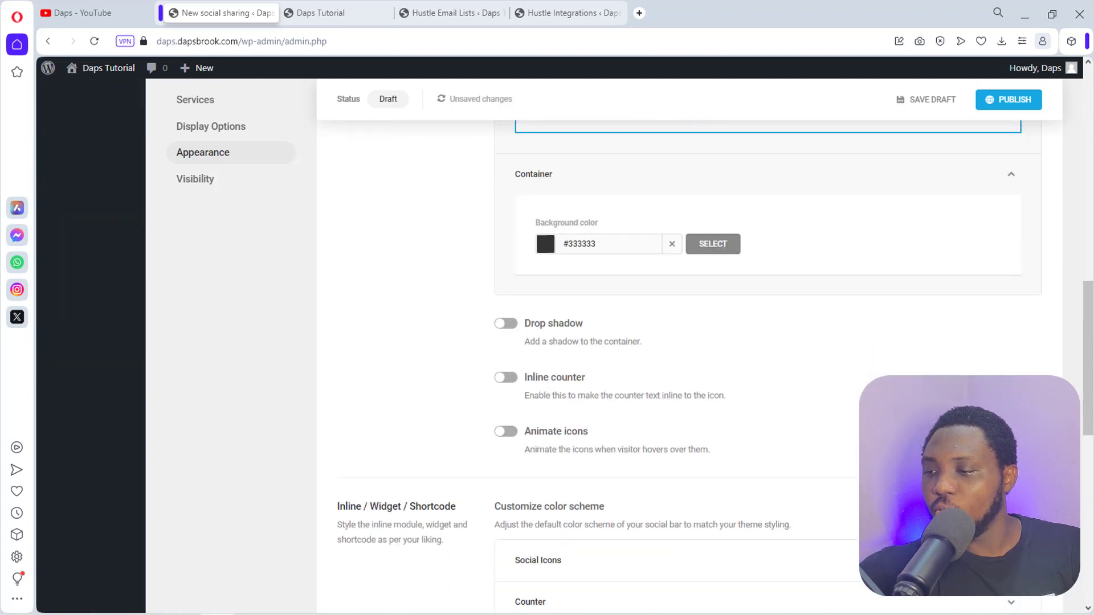
scroll(544, 228, up, 8)
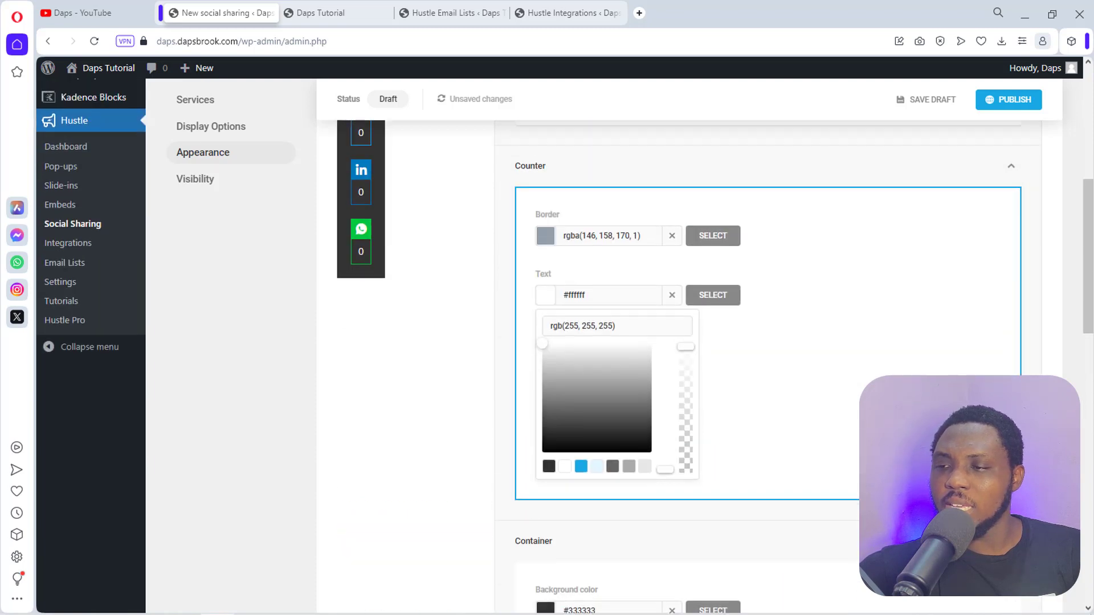
Review the floating bar's shadow, counter and animation options, and examine the Social Icons colors and preview for Inline / Widget / Shortcode.
scroll(544, 296, down, 8)
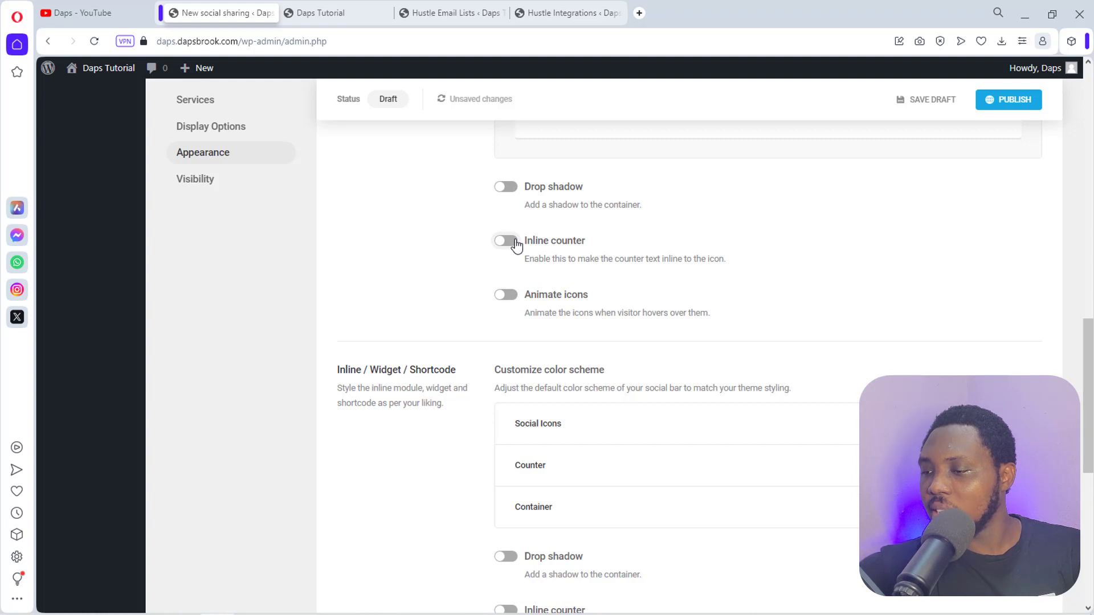
scroll(517, 245, down, 2)
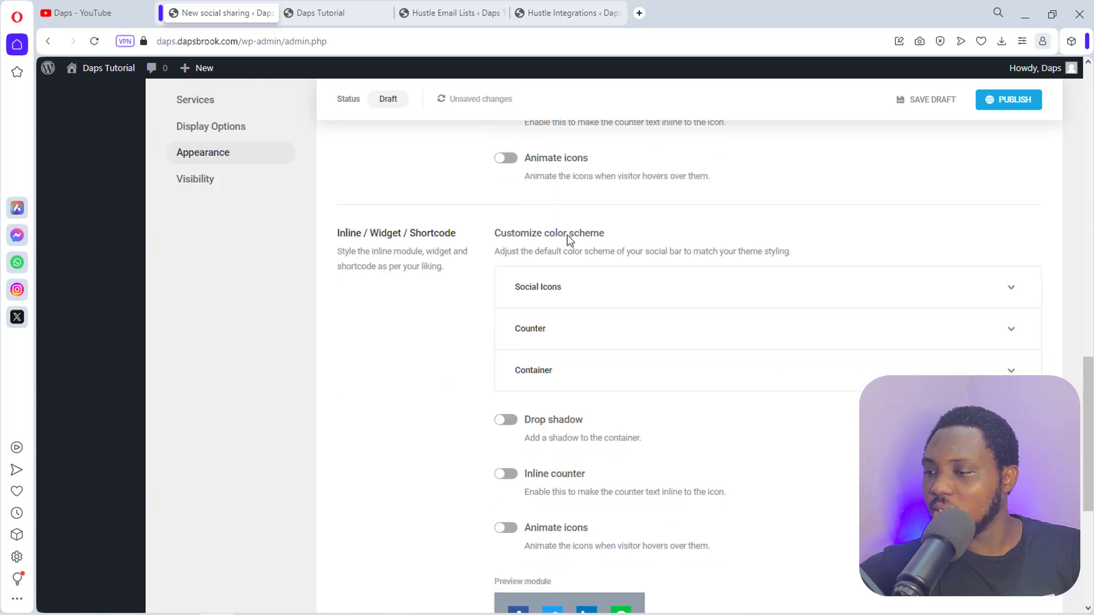
click(887, 291)
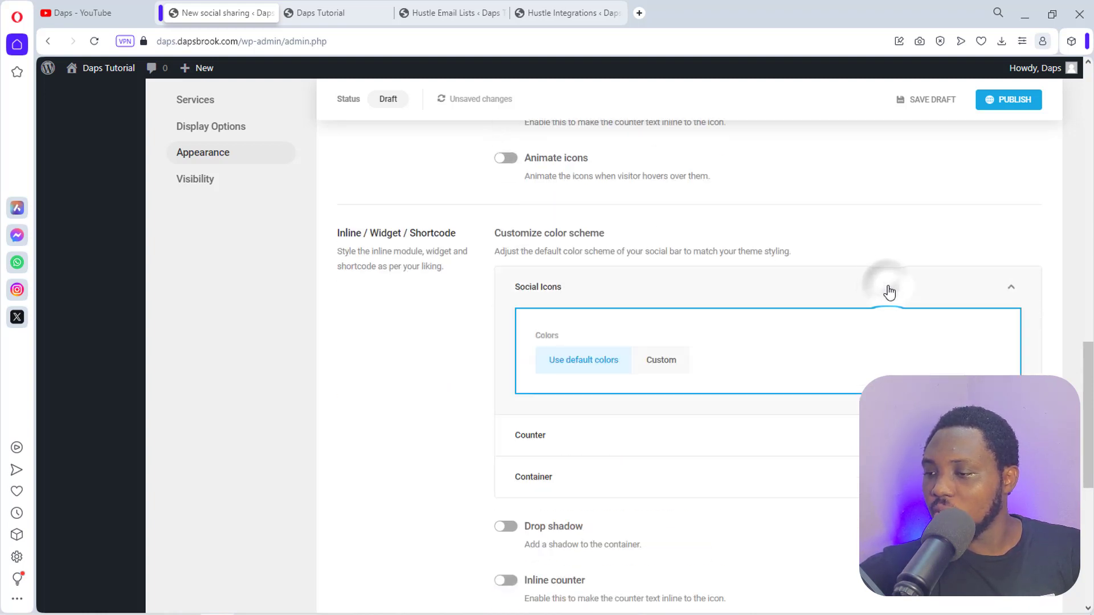
scroll(889, 292, up, 11)
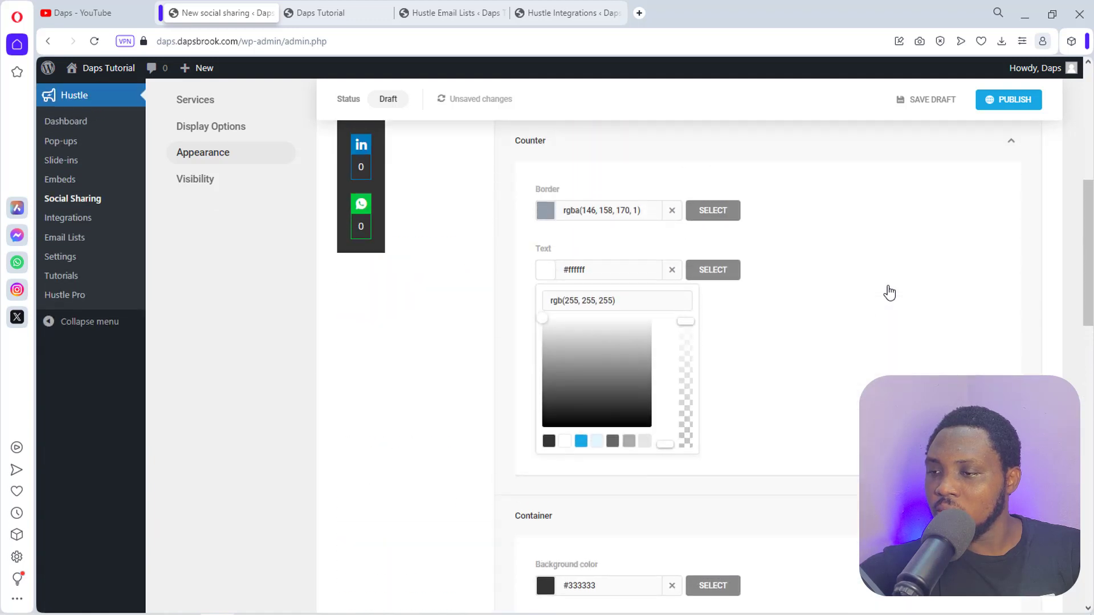
scroll(604, 353, down, 5)
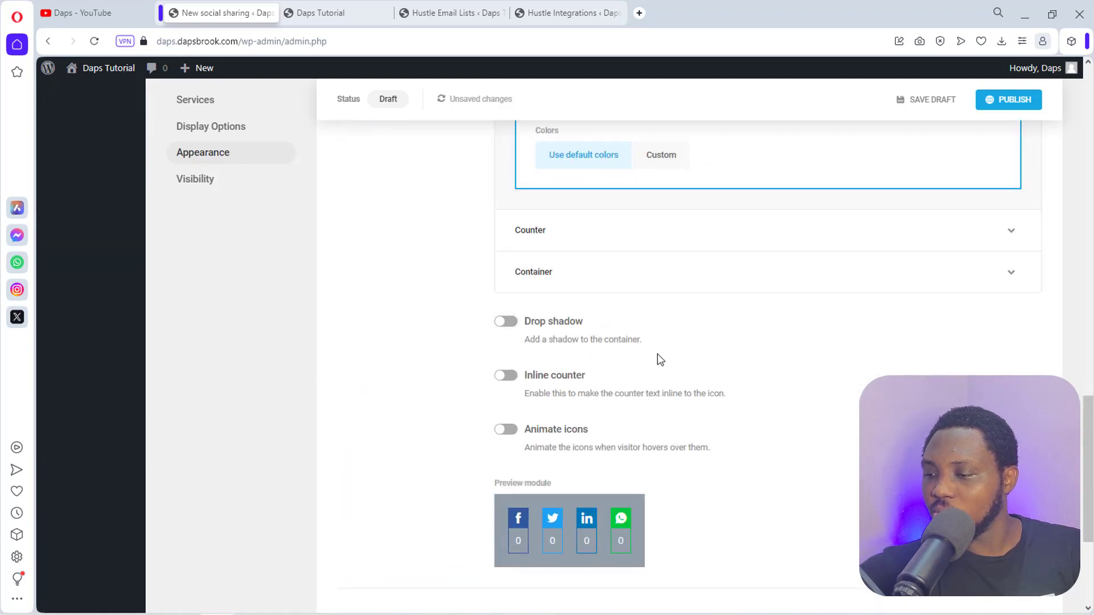
Compare the filled circle, outlined circle and plain icon styles in the floating bar preview, and return to the square style.
scroll(664, 359, down, 2)
scroll(828, 310, up, 5)
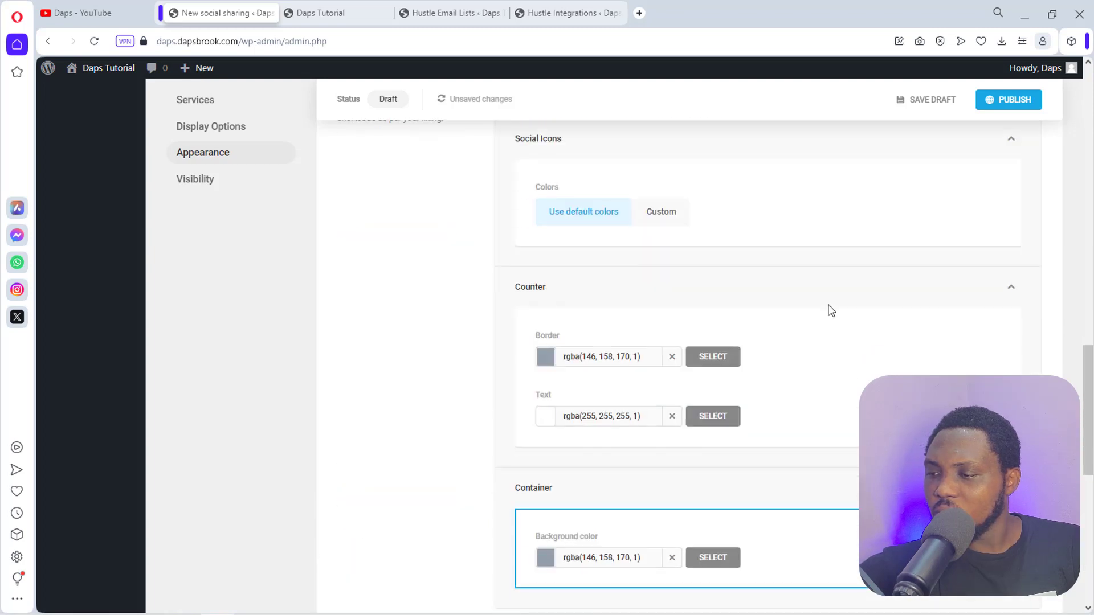
scroll(828, 310, down, 7)
scroll(829, 307, up, 12)
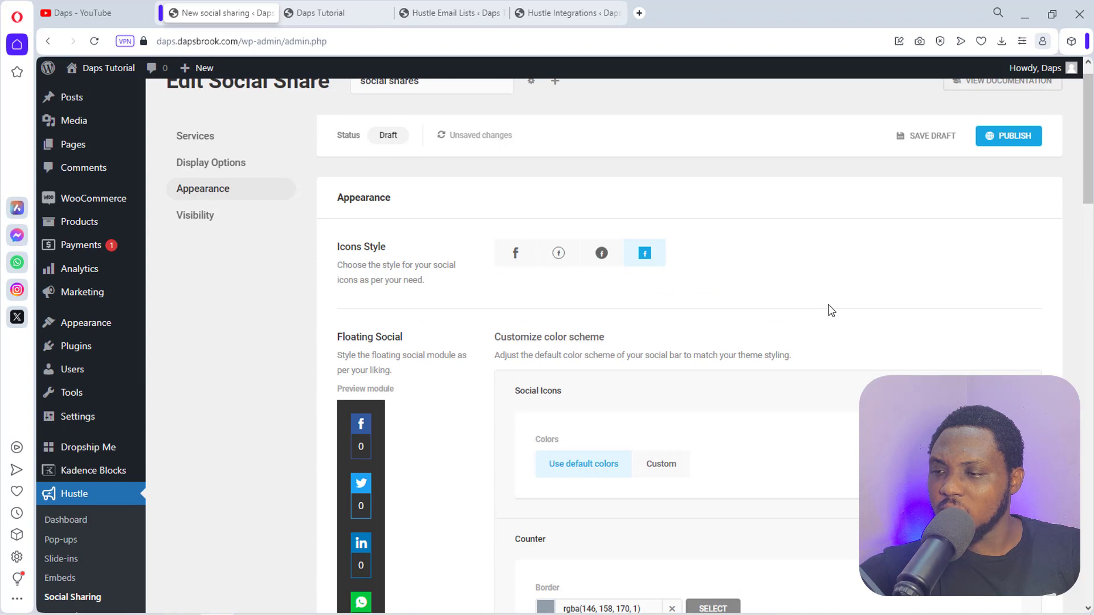
scroll(831, 310, down, 1)
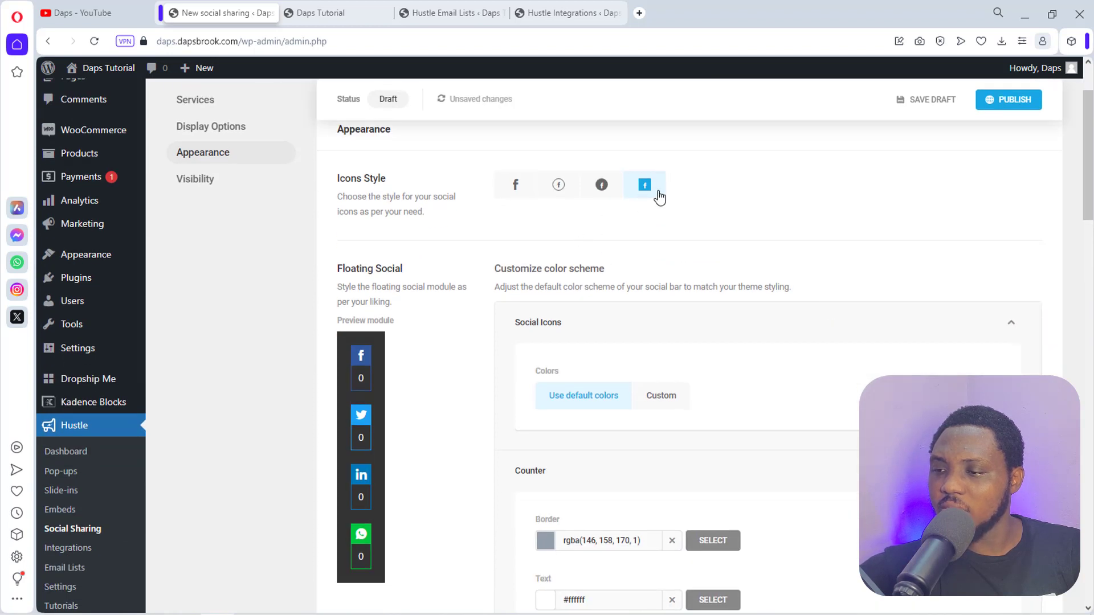
click(600, 187)
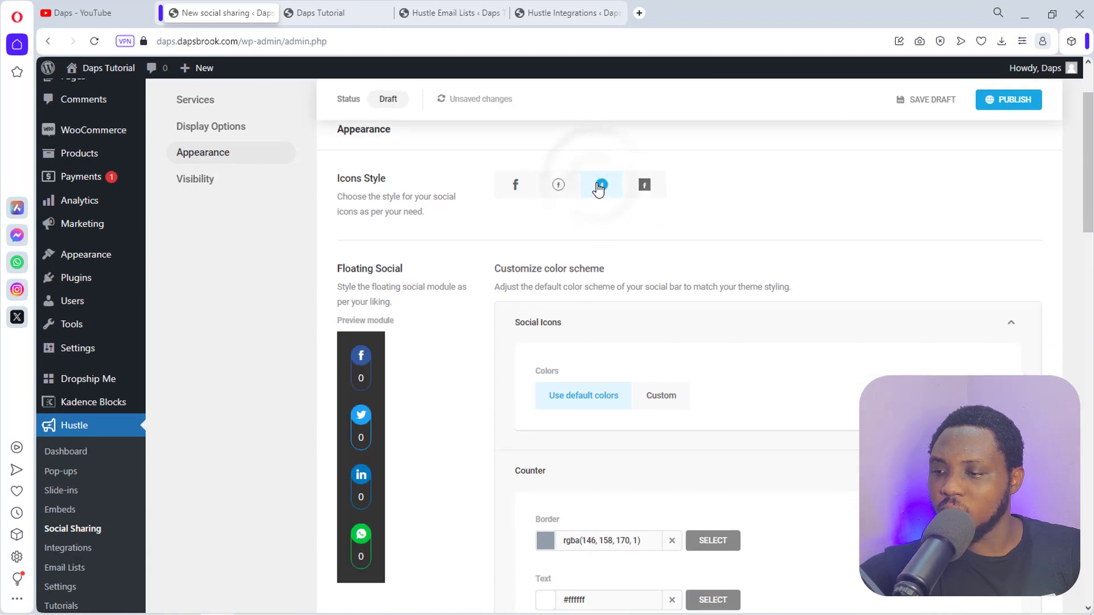
click(559, 191)
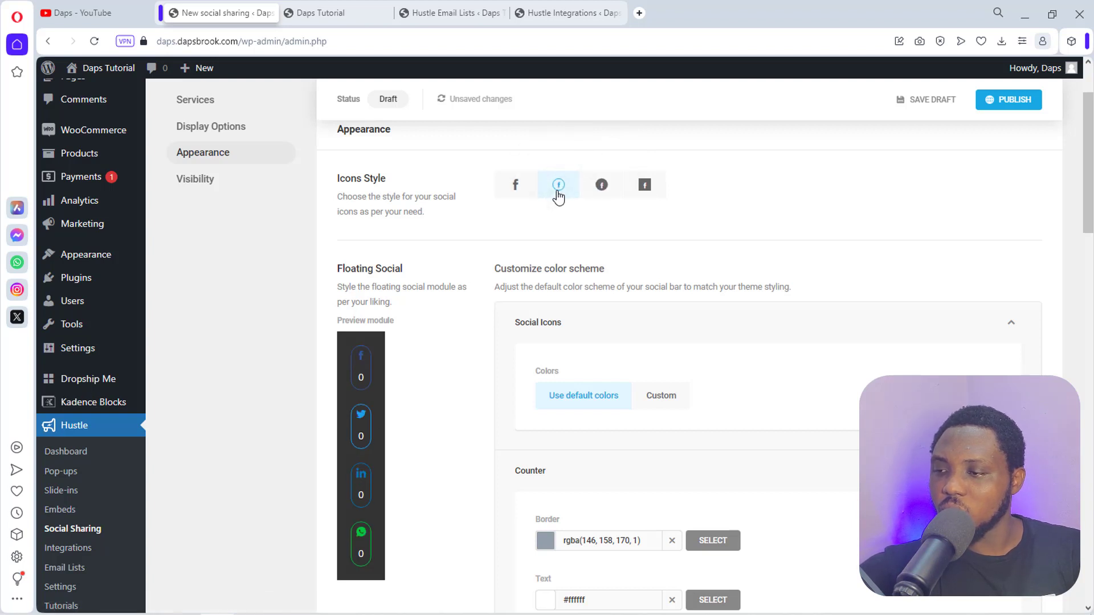
click(516, 191)
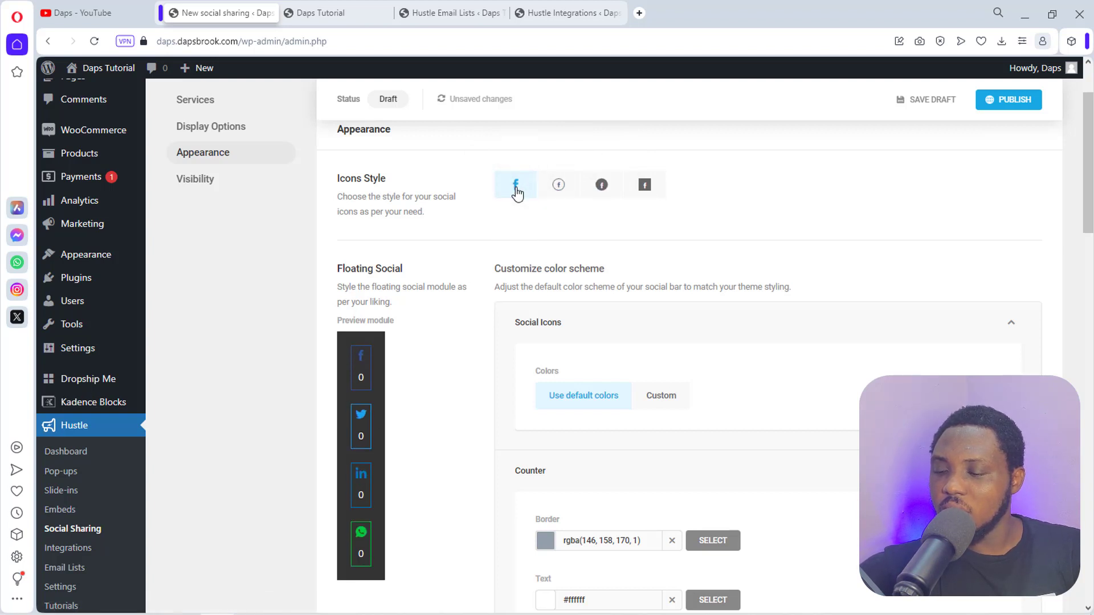
click(644, 187)
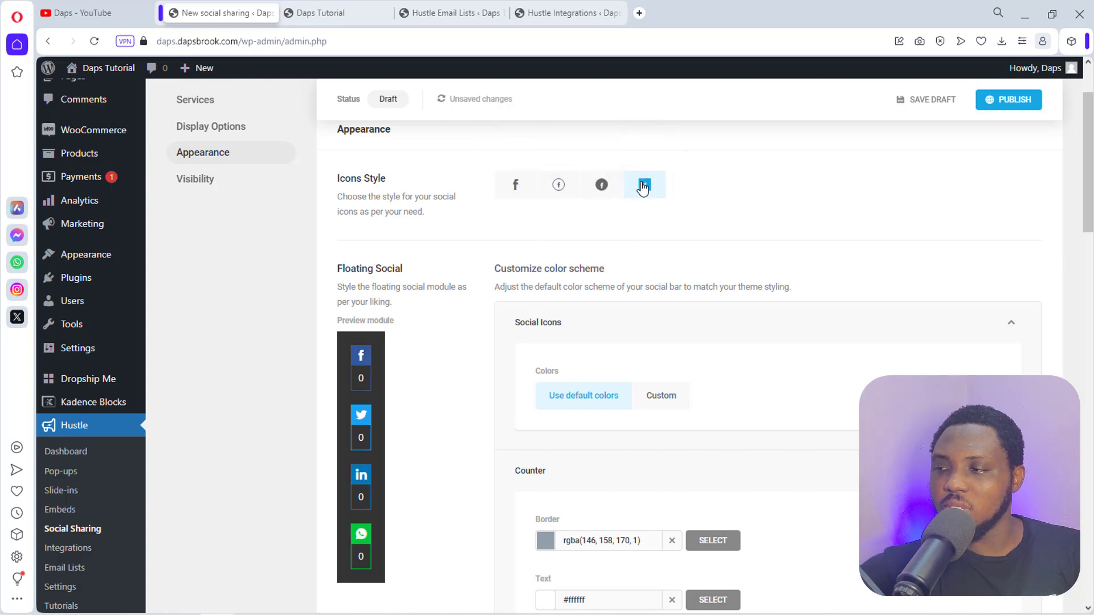
Proceed to the Visibility settings, keep the default rules without conditions, and publish the social share module.
scroll(904, 313, down, 15)
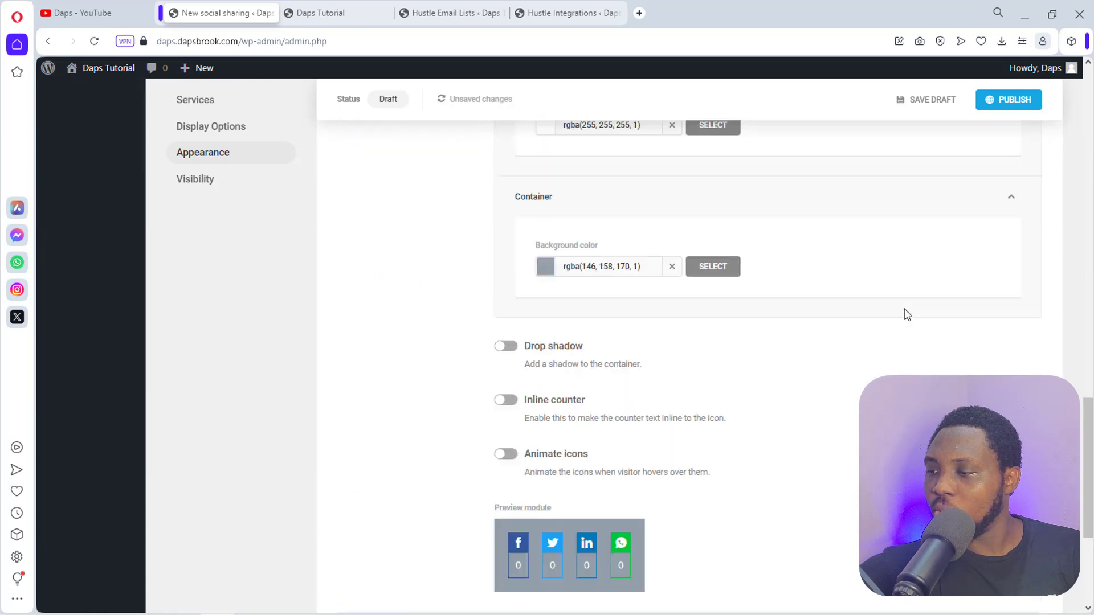
scroll(905, 314, down, 10)
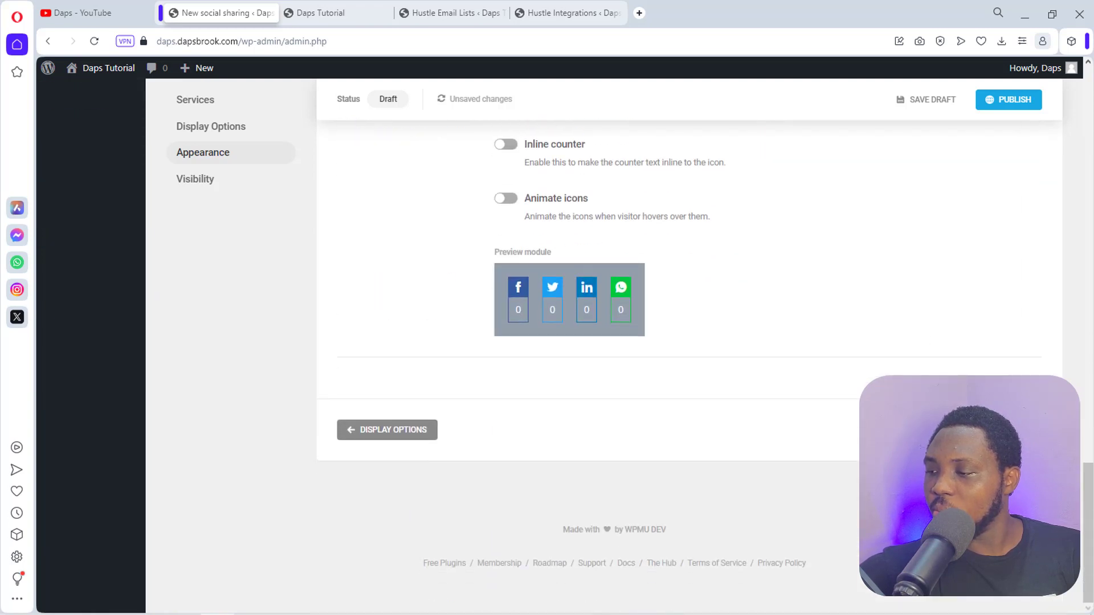
click(1005, 430)
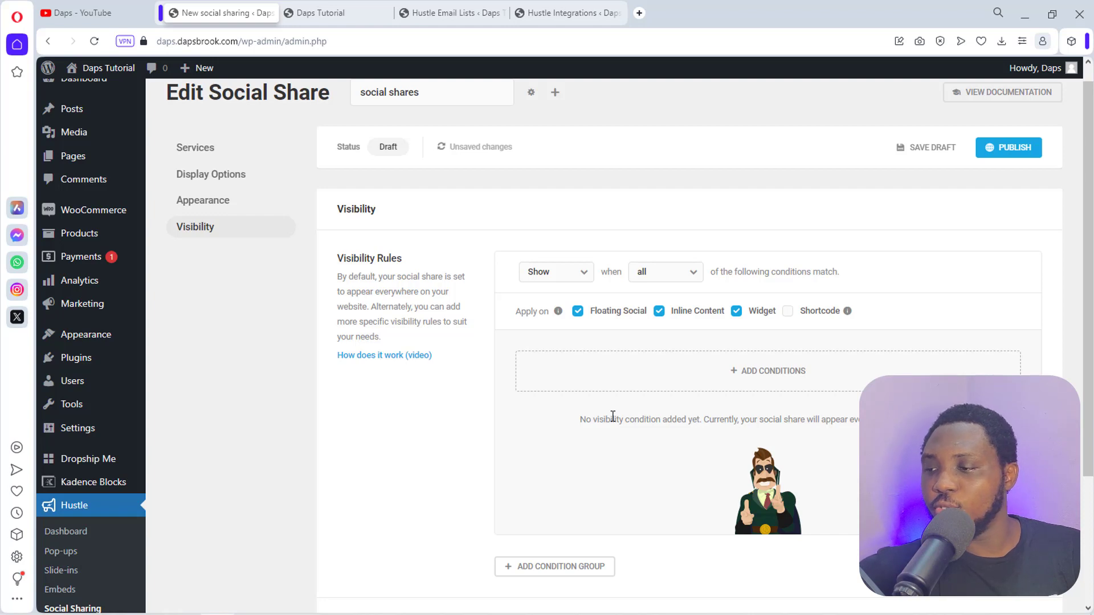
scroll(613, 417, down, 3)
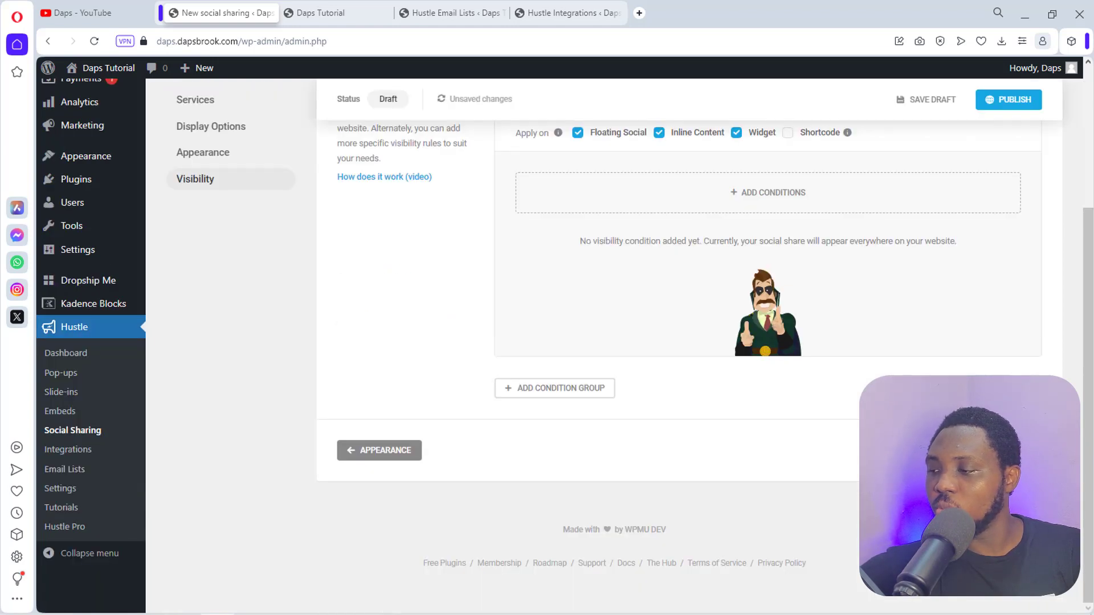
click(1008, 99)
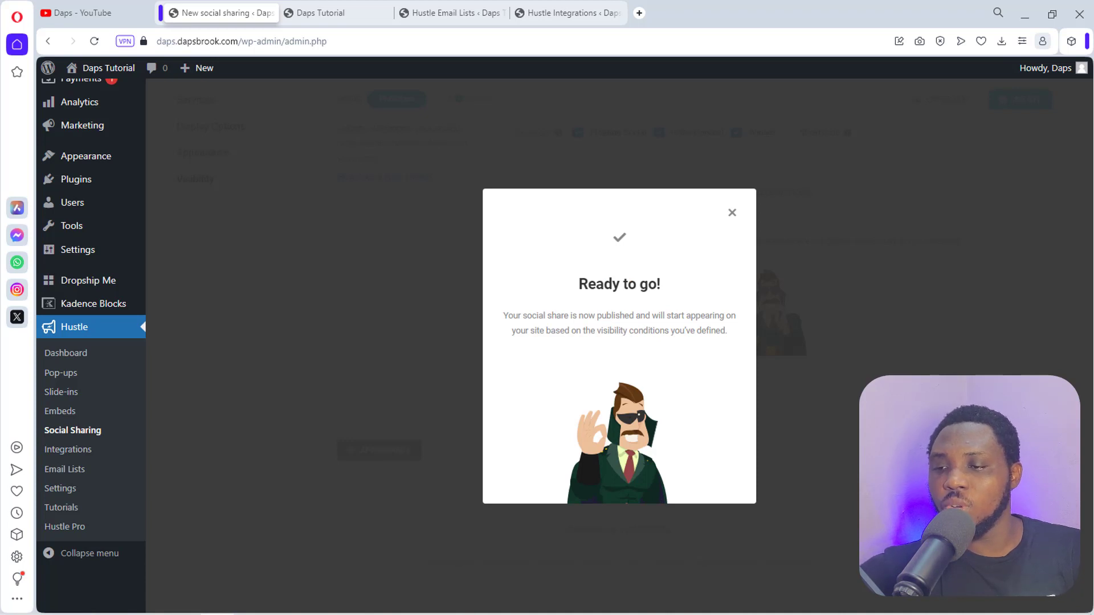
Open the Hustle dashboard and review the listed pop-up, embed, slide-in and social share modules.
click(65, 355)
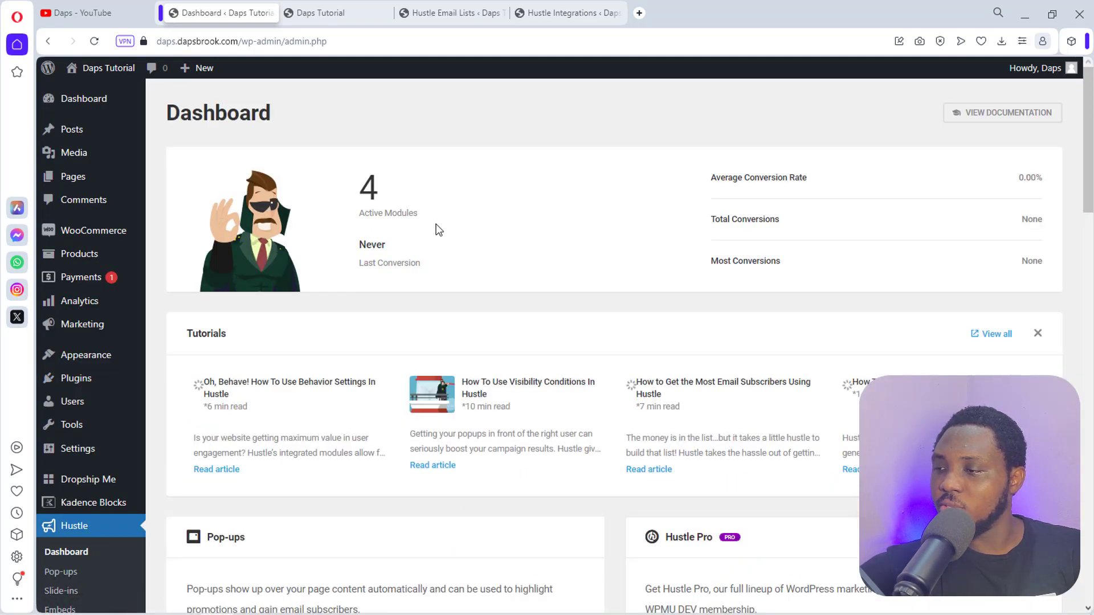
scroll(441, 219, down, 3)
scroll(441, 218, down, 2)
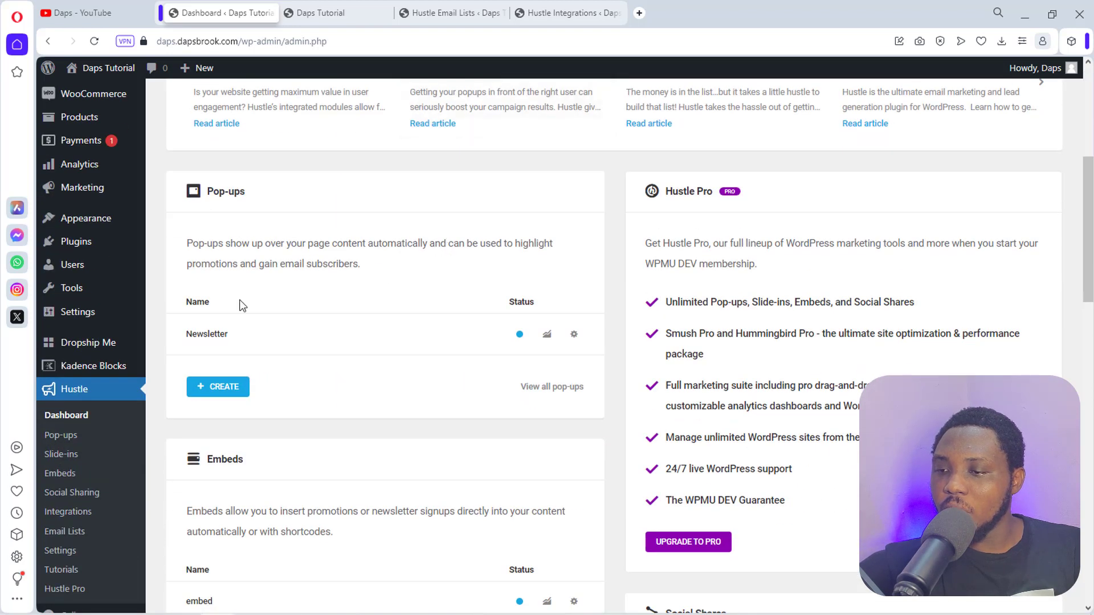
scroll(215, 345, down, 3)
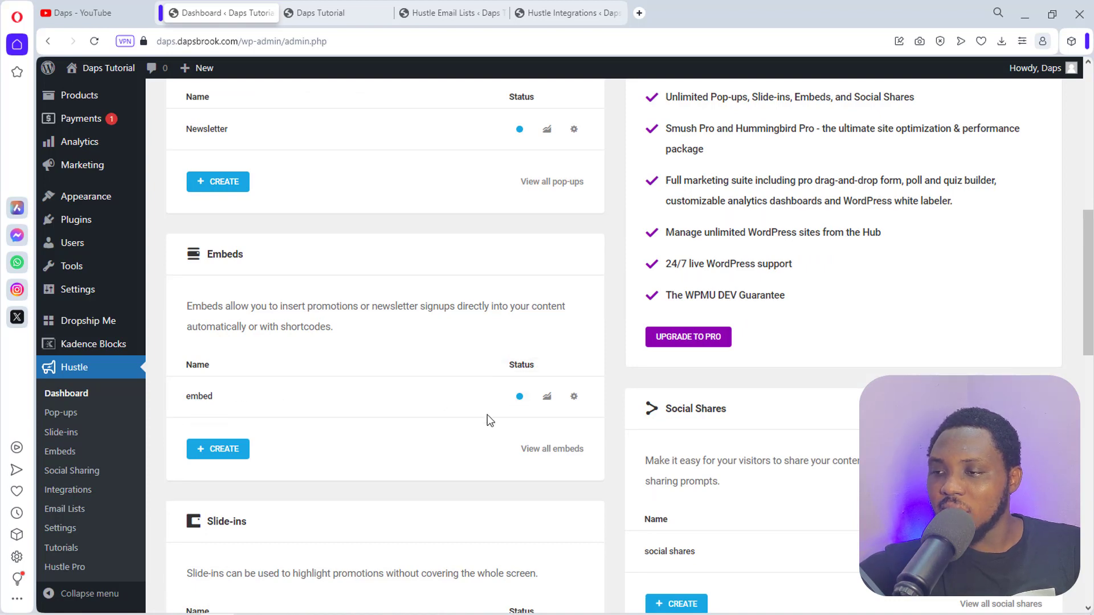
scroll(467, 422, up, 7)
scroll(454, 425, down, 1)
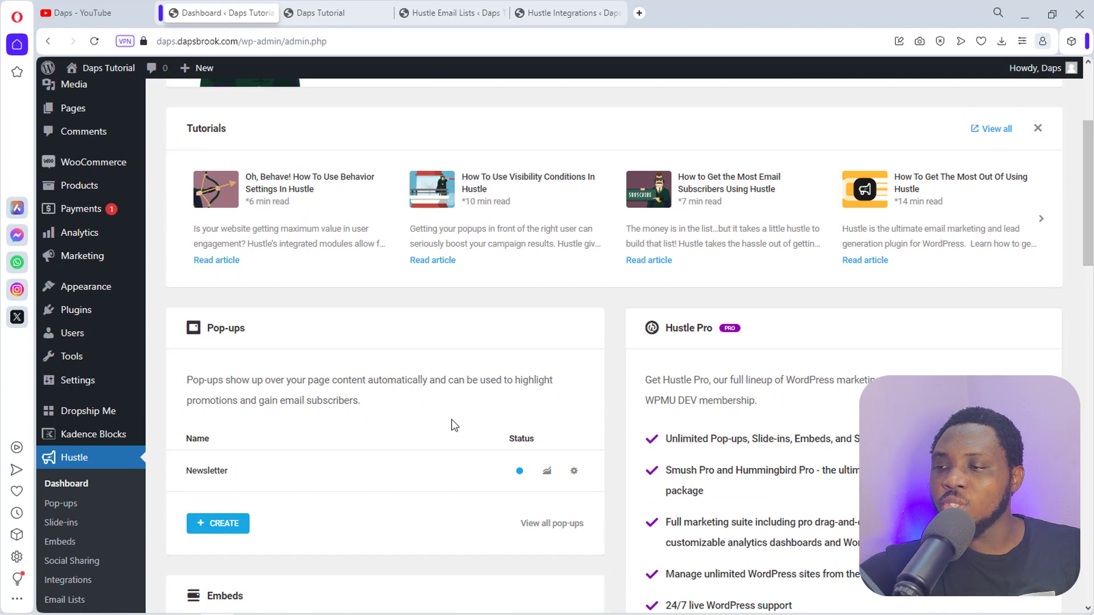
Check the available actions and the conversion statistics of the Newsletter pop-up, and return to the Hustle dashboard.
click(573, 473)
scroll(574, 479, down, 1)
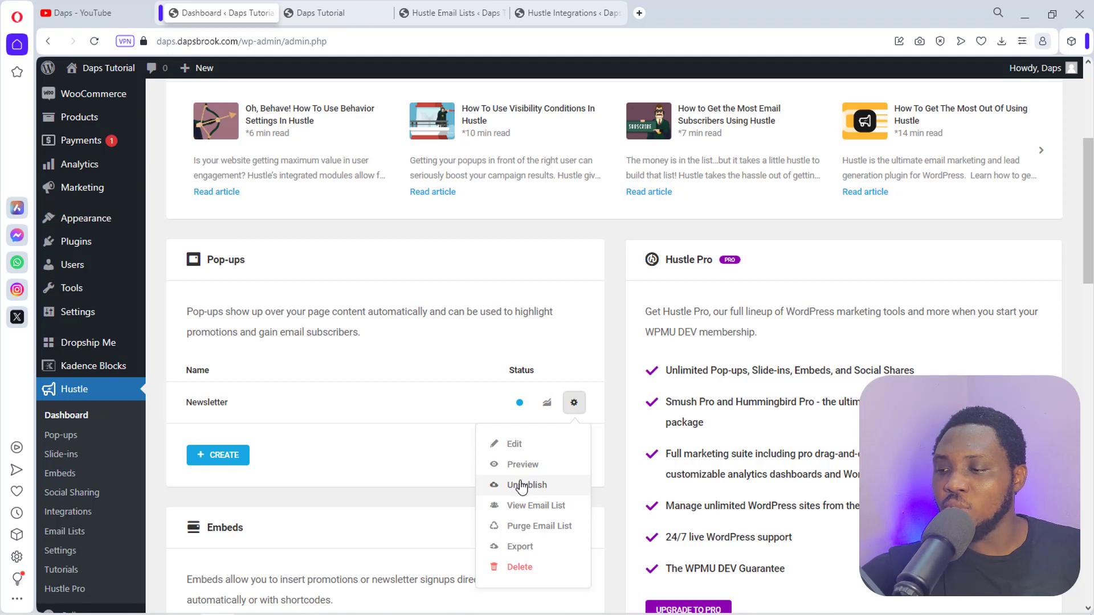
click(548, 405)
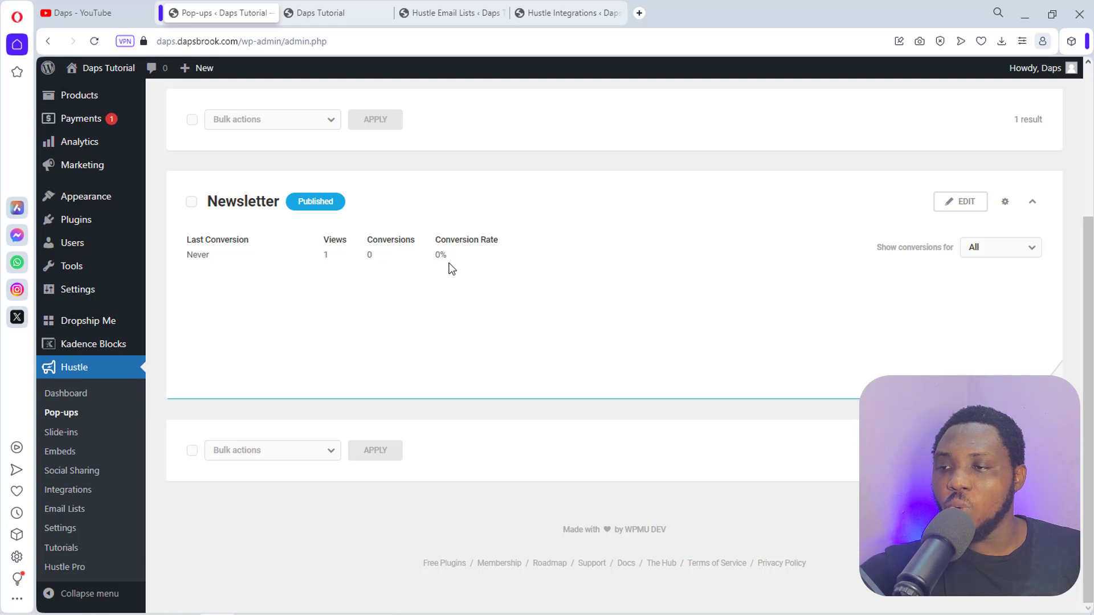
click(48, 41)
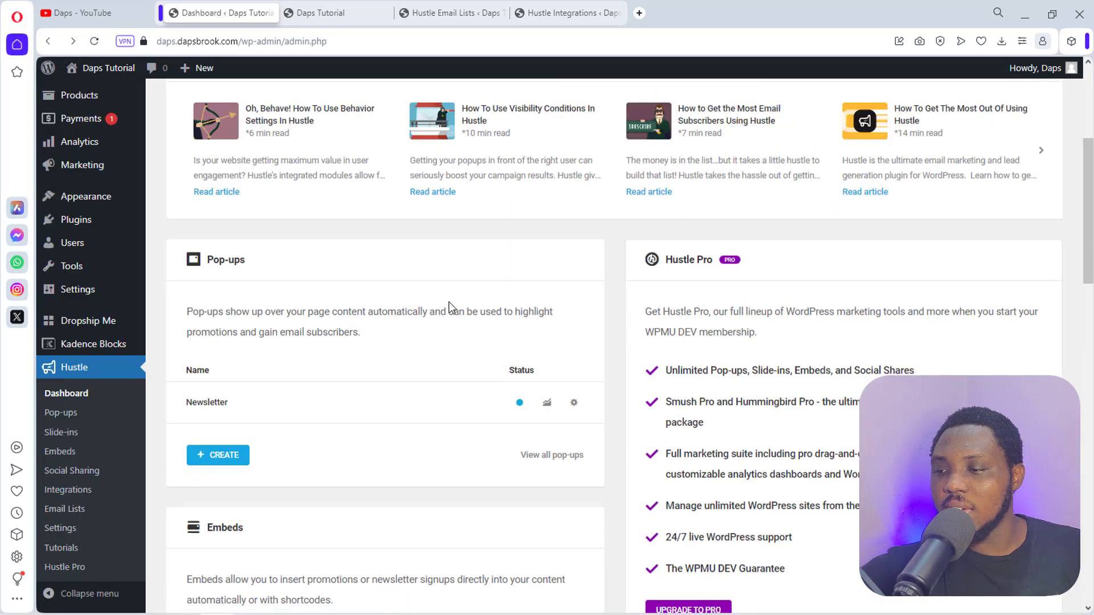
Copy the shortcode of the module named embed from the dashboard's Embeds section.
scroll(508, 326, down, 6)
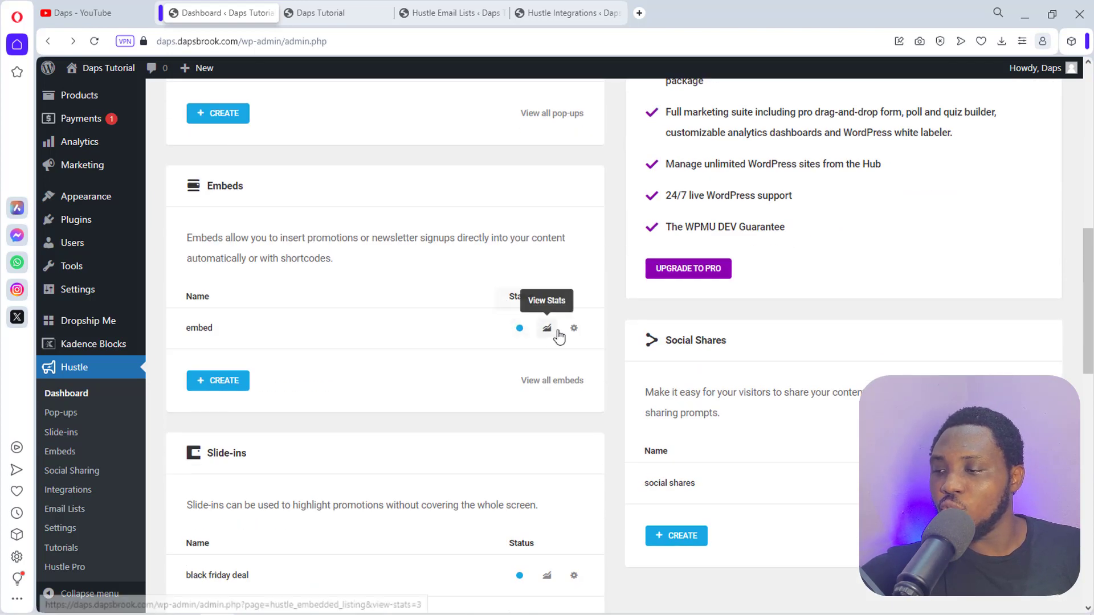
click(573, 330)
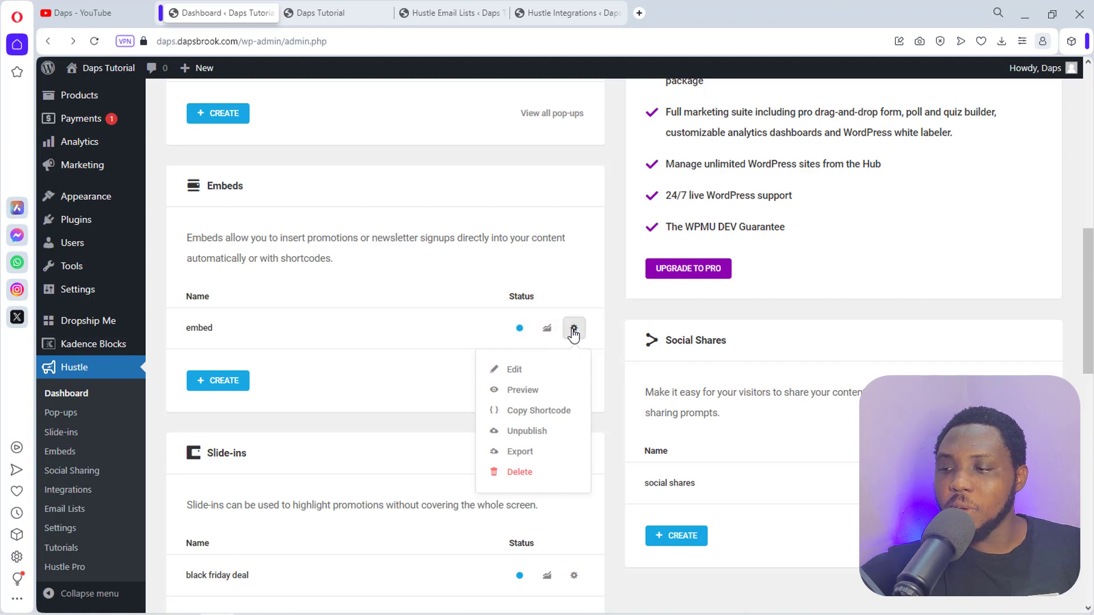
click(548, 411)
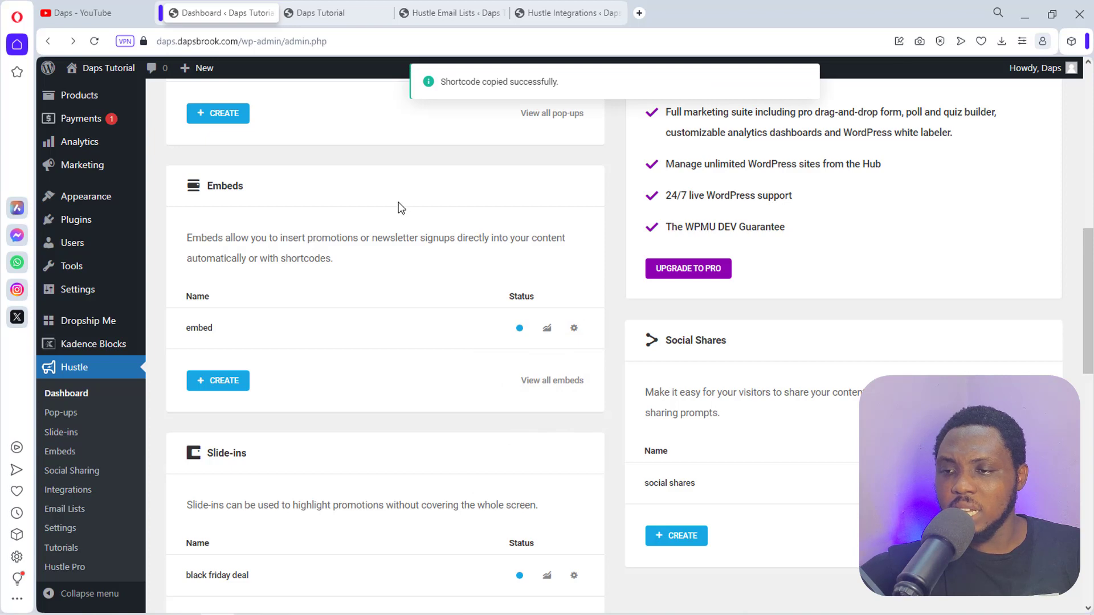
Create a new post titled Demo.
scroll(80, 259, up, 5)
mouse_move(71, 145)
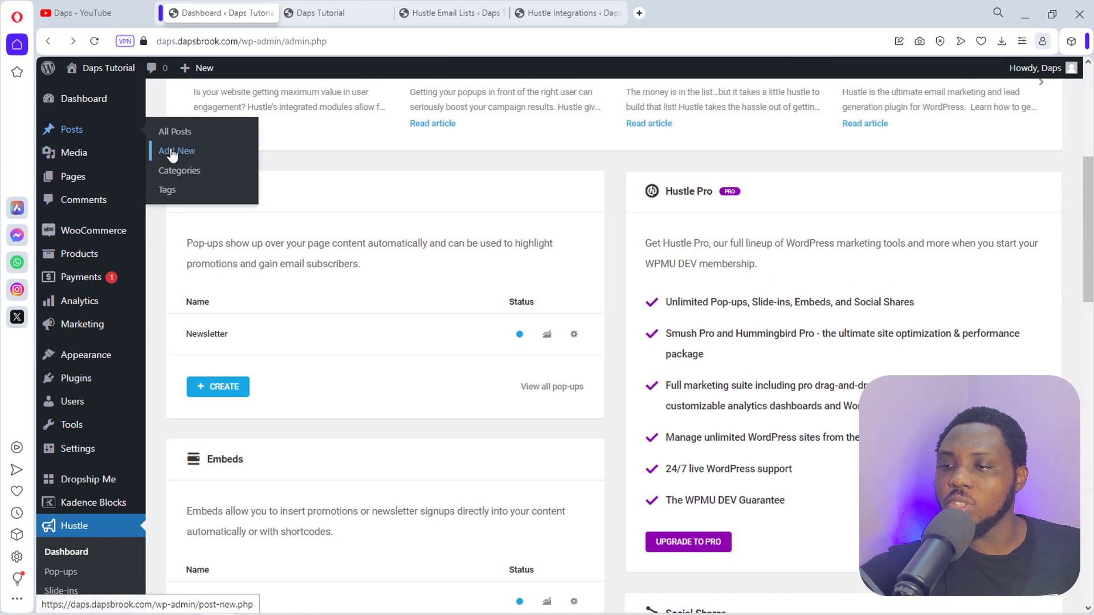
click(172, 151)
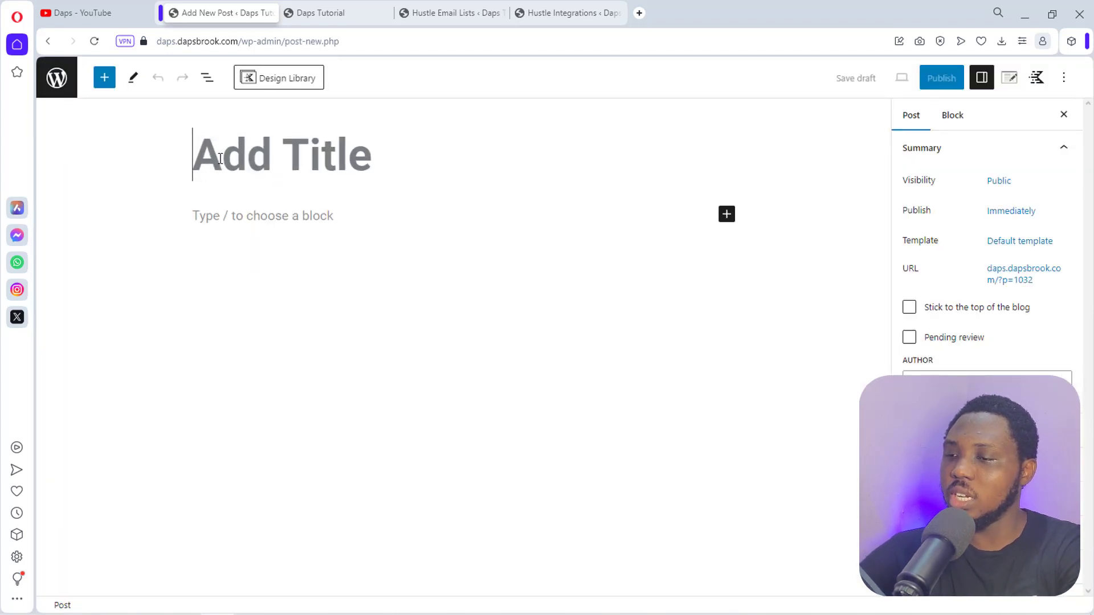
text(Demo)
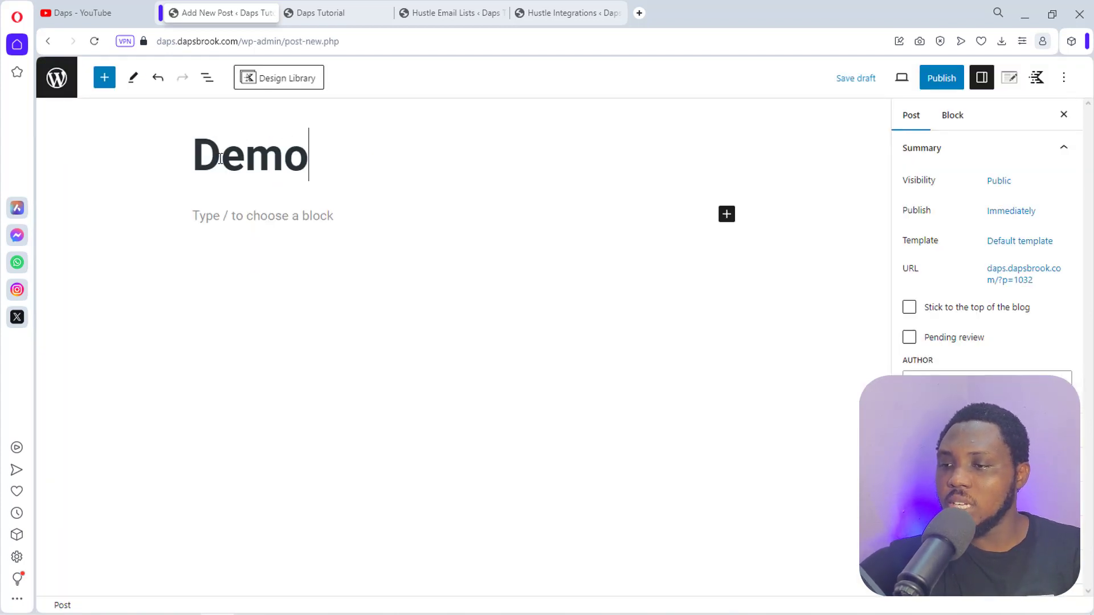
Add a Shortcode block to the post containing [wd_hustle id="3" type="embedded"/].
click(722, 218)
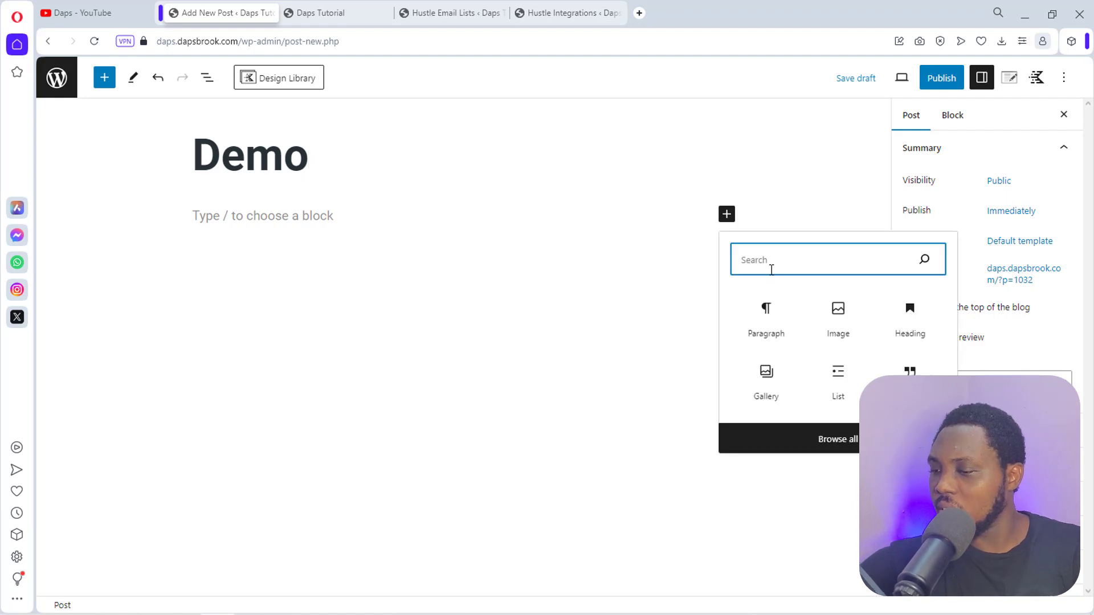
text(sho)
click(763, 319)
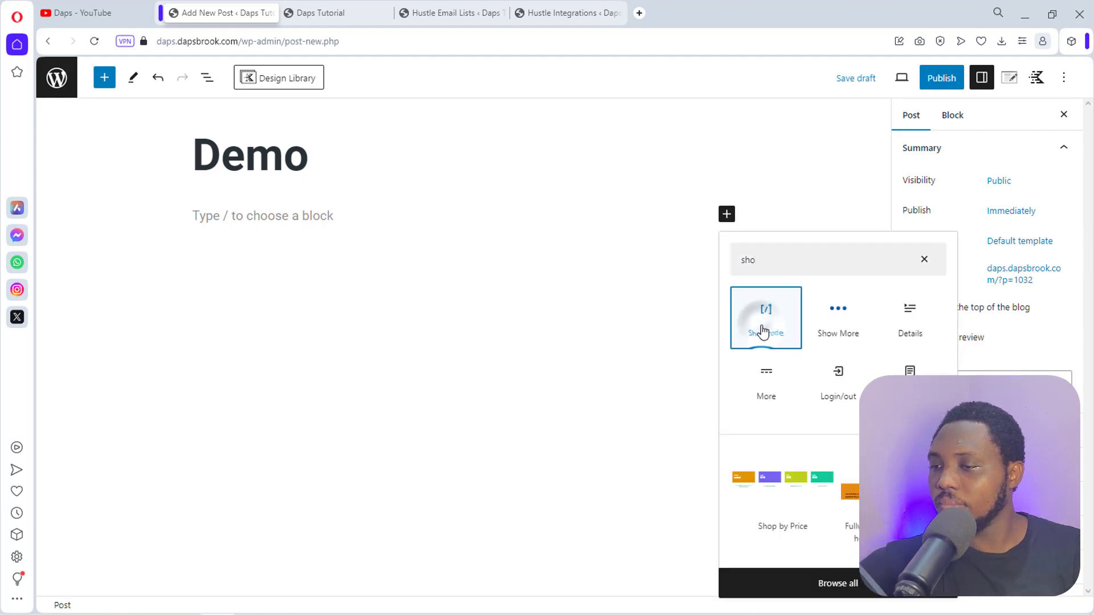
text([wd_hustle id="3" type="embedded"/])
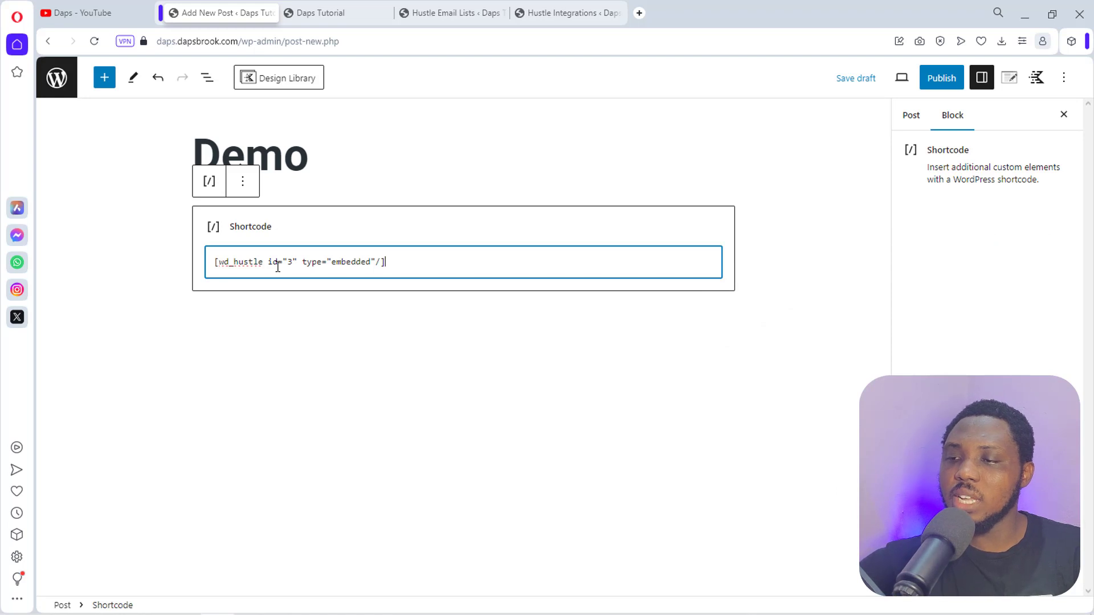
Publish the Demo post and open the live post in a private window.
click(943, 82)
click(945, 83)
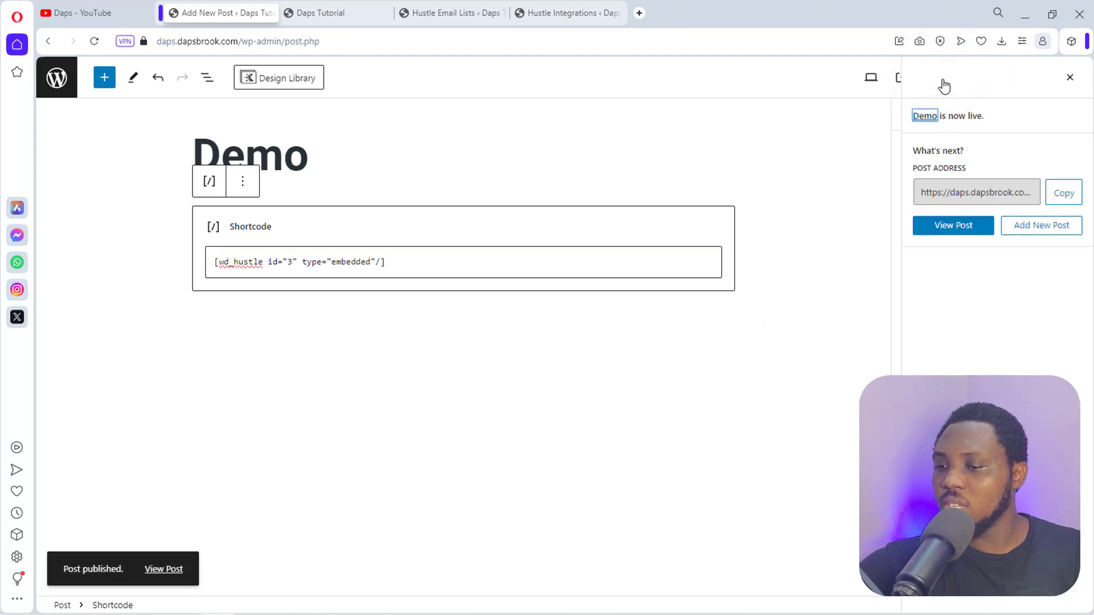
right_click(162, 569)
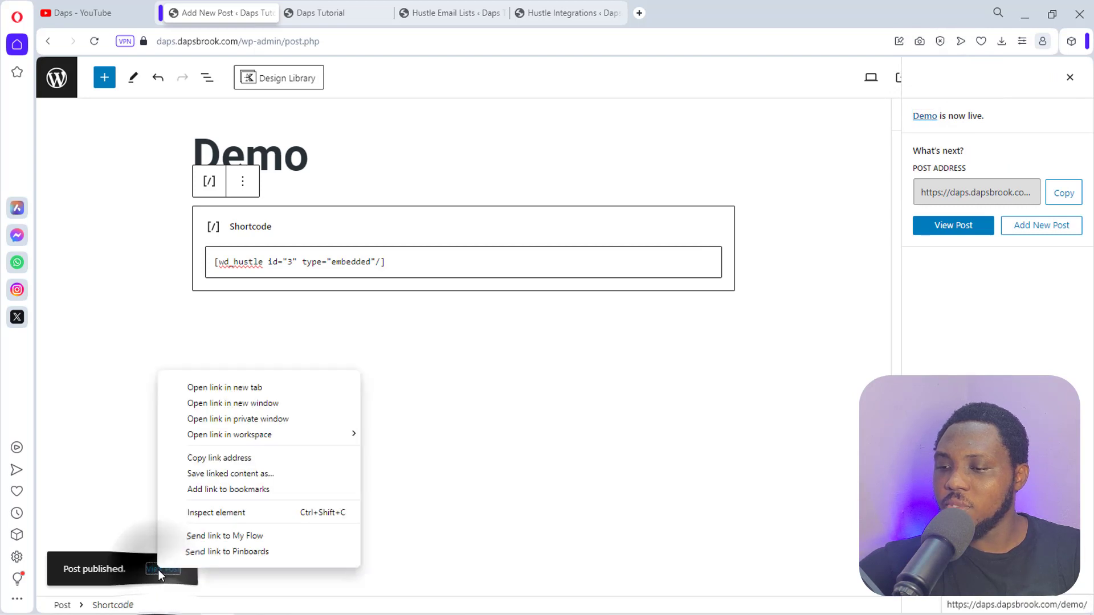
click(209, 419)
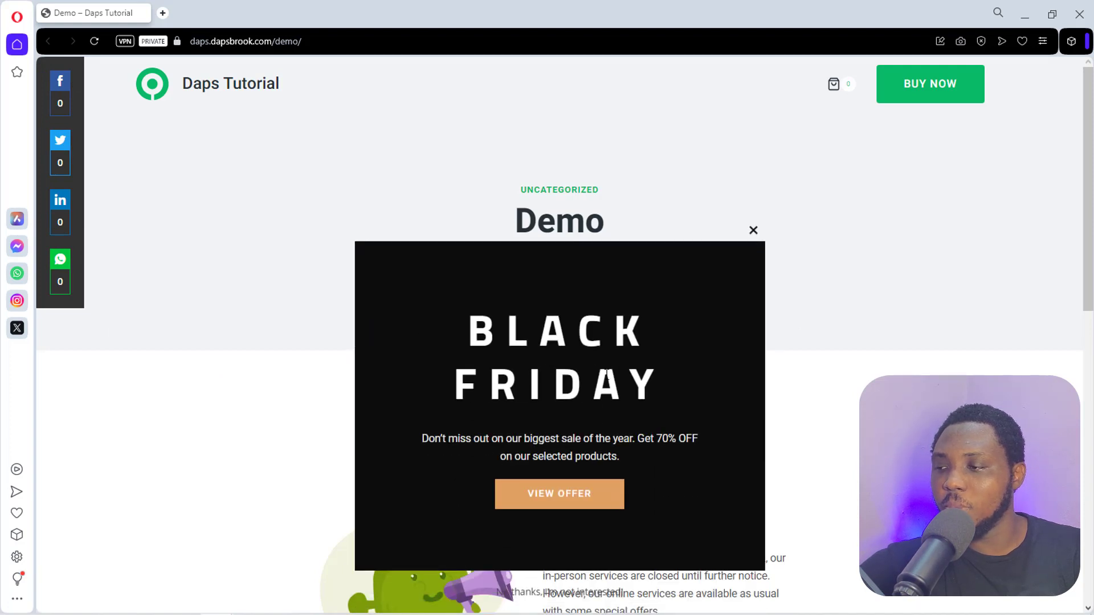
Close the Black Friday module on the live Demo post, examine the embedded Covid-19 Update and test its View Offers button.
click(754, 230)
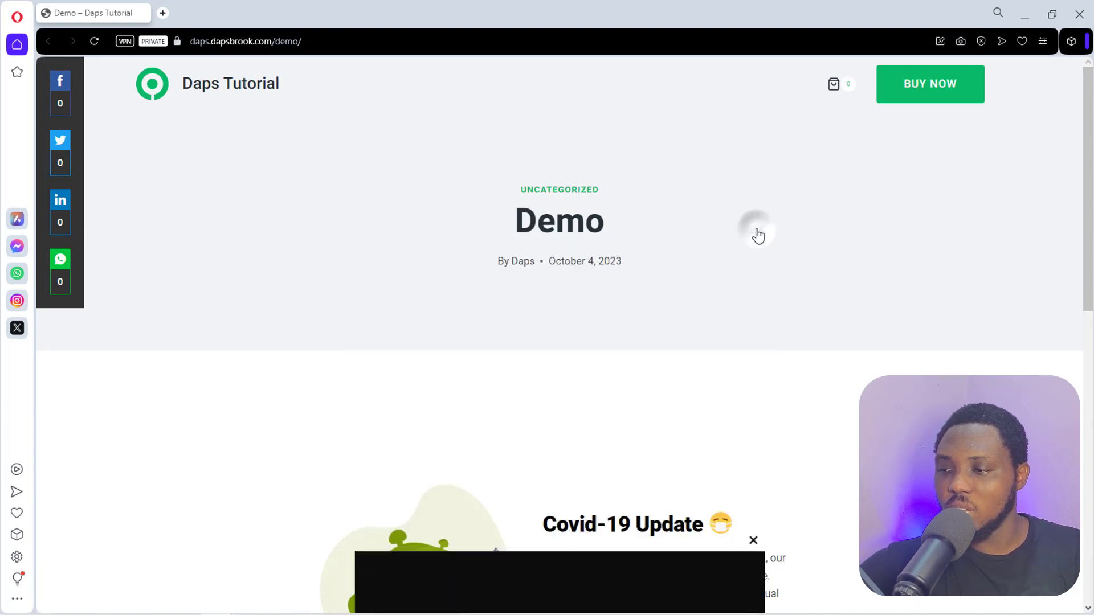
scroll(847, 323, down, 3)
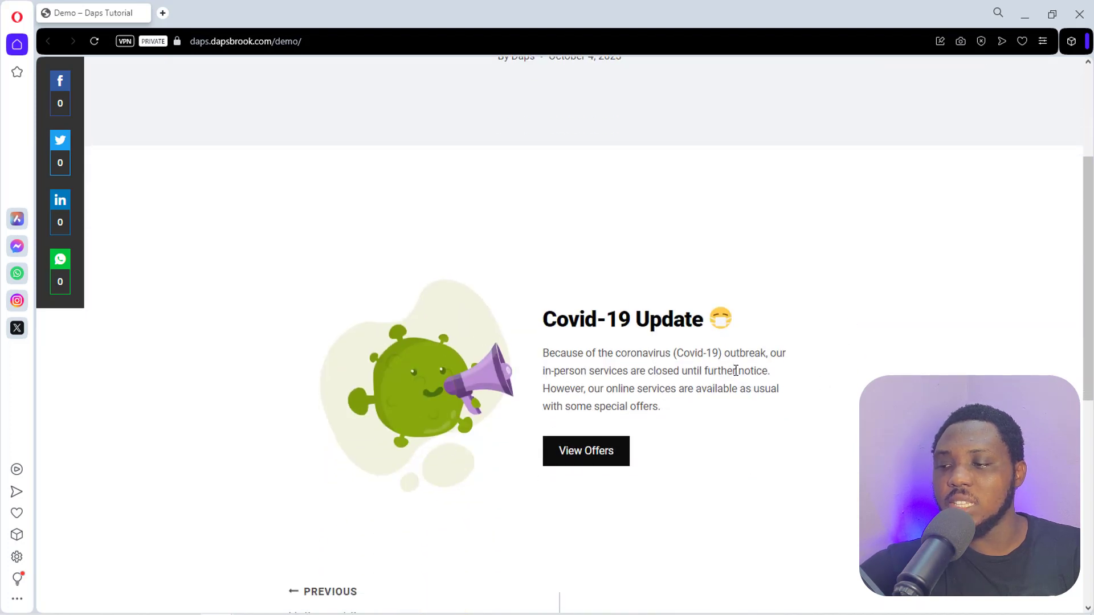
click(603, 453)
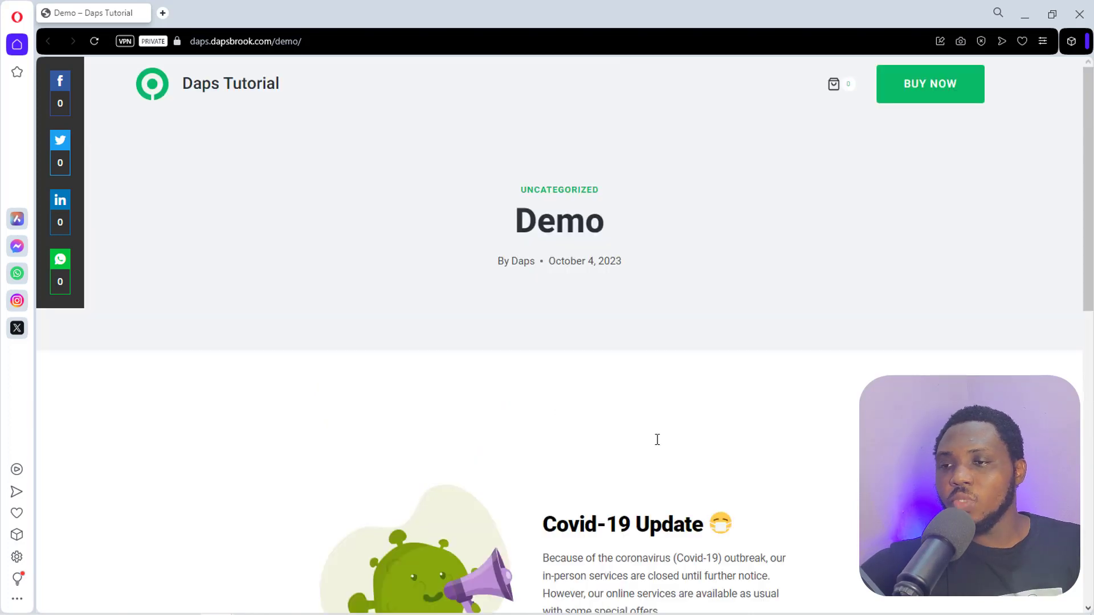